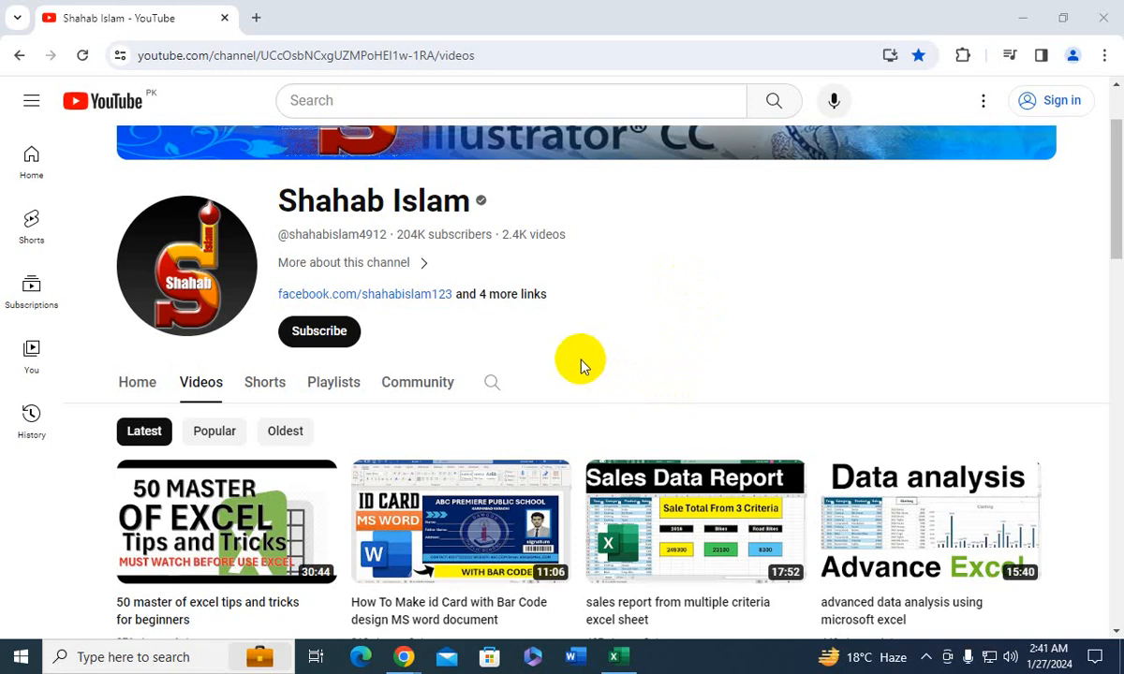
# - Switch to the blank Excel workbook, narrow column B slightly and column C to a thin strip, and widen column D
pyautogui.click(614, 656)
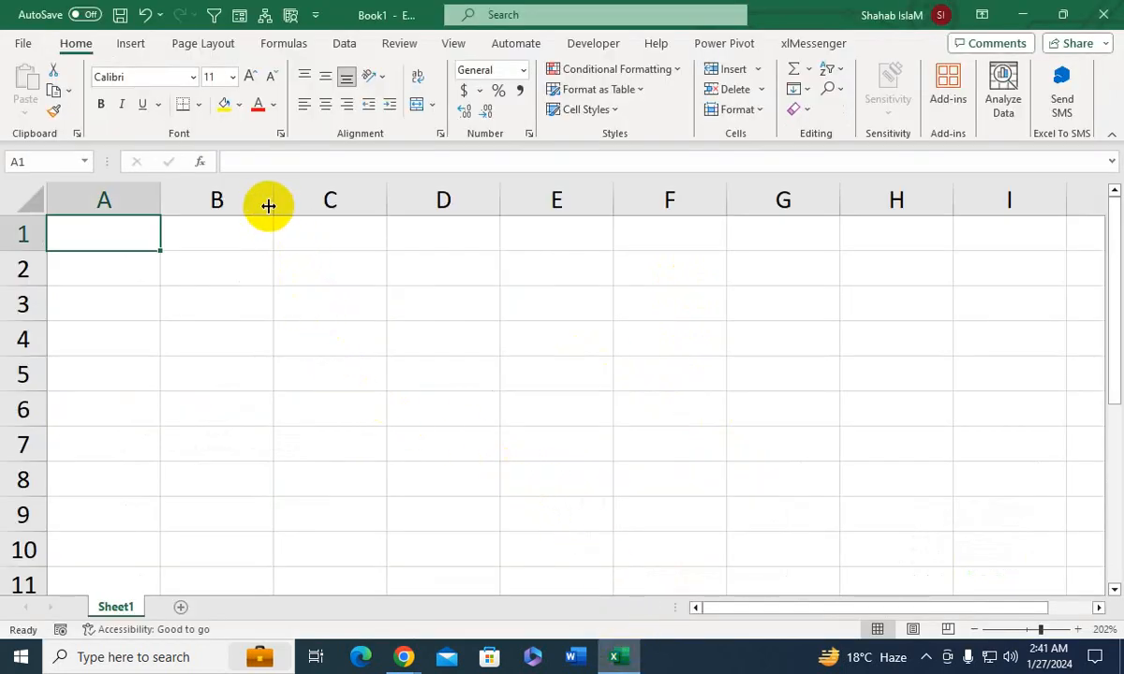
pyautogui.moveTo(272, 204); pyautogui.dragTo(250, 204)
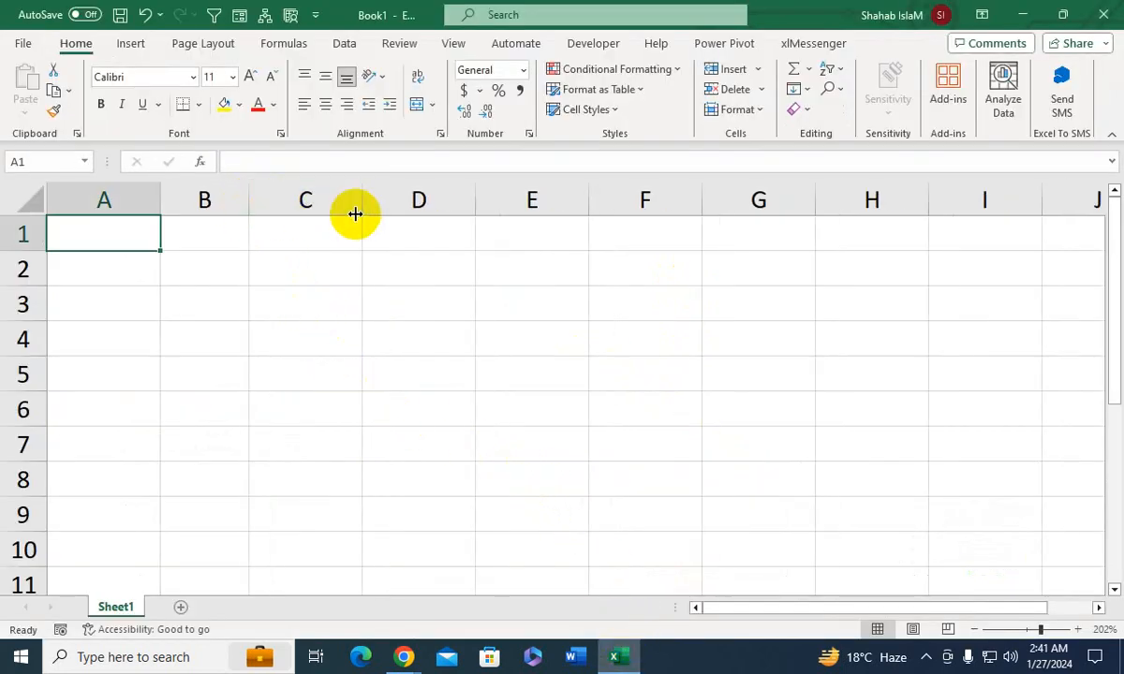
pyautogui.moveTo(358, 213); pyautogui.dragTo(269, 226)
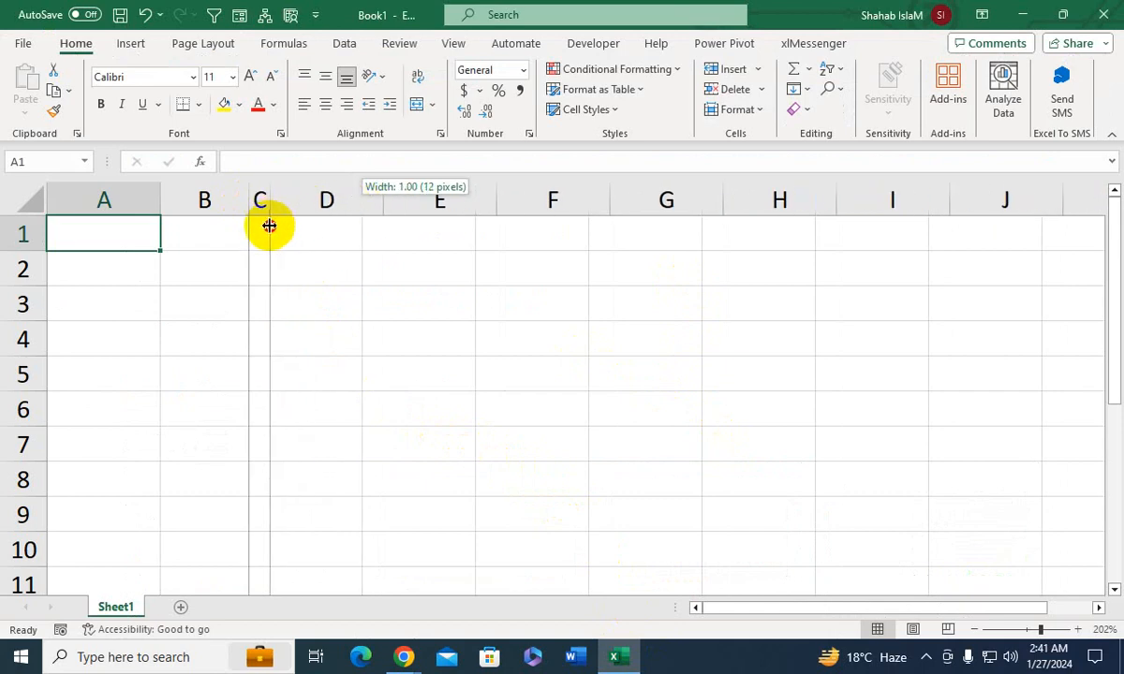
pyautogui.moveTo(269, 226); pyautogui.dragTo(266, 229)
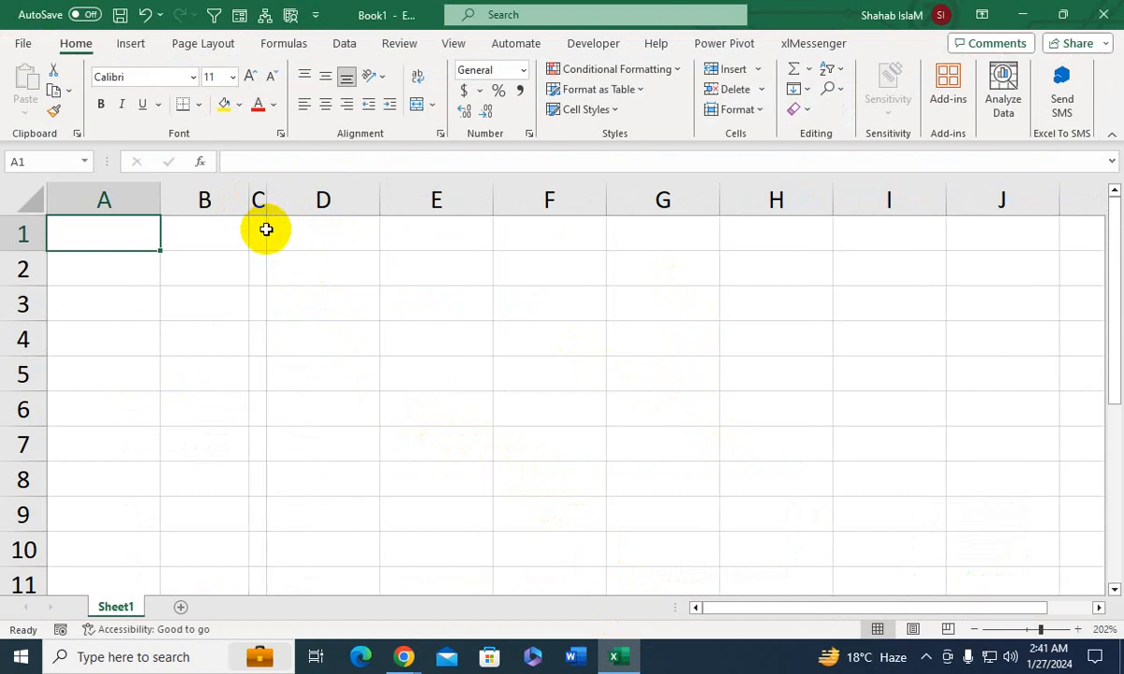
pyautogui.moveTo(379, 204); pyautogui.dragTo(528, 211)
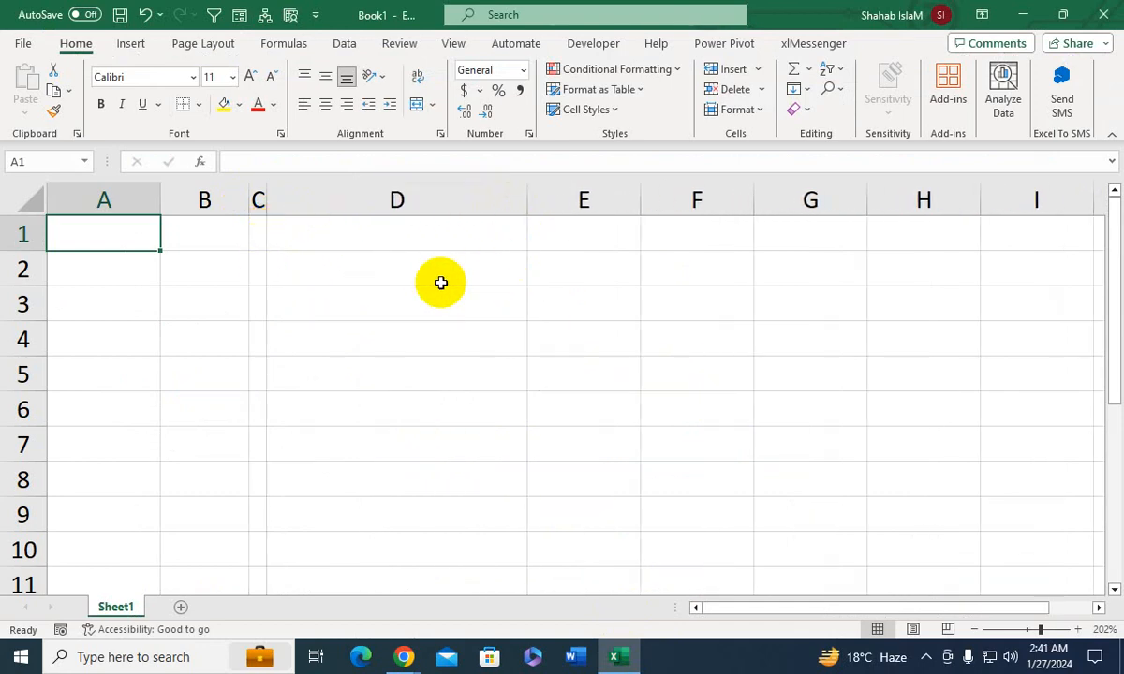
# - Enter the label "Name" in cell B3 and the placeholder text "Enter Name" in cell C3
pyautogui.click(255, 306)
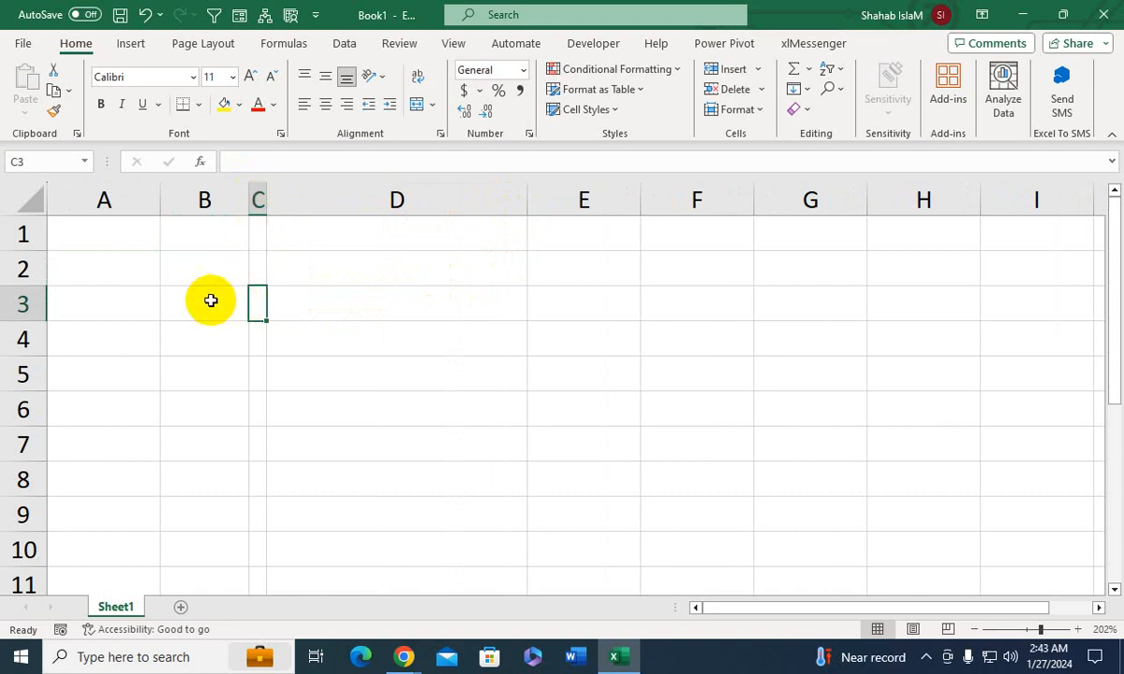
pyautogui.click(200, 300)
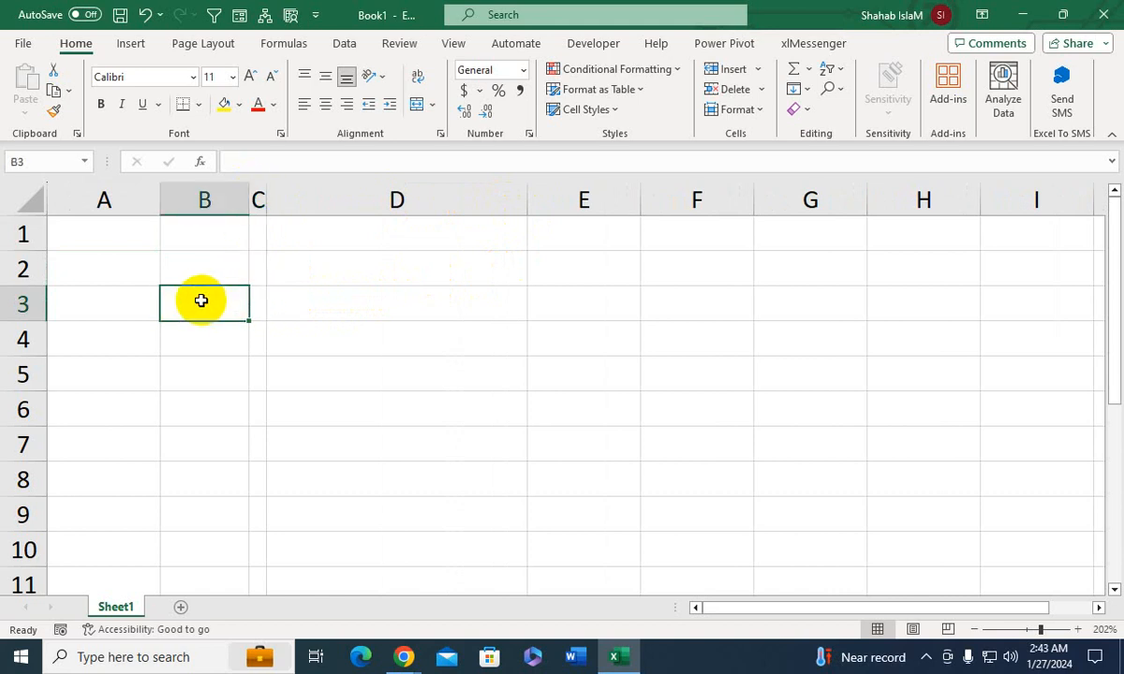
pyautogui.write('Name')
pyautogui.press('Tab')
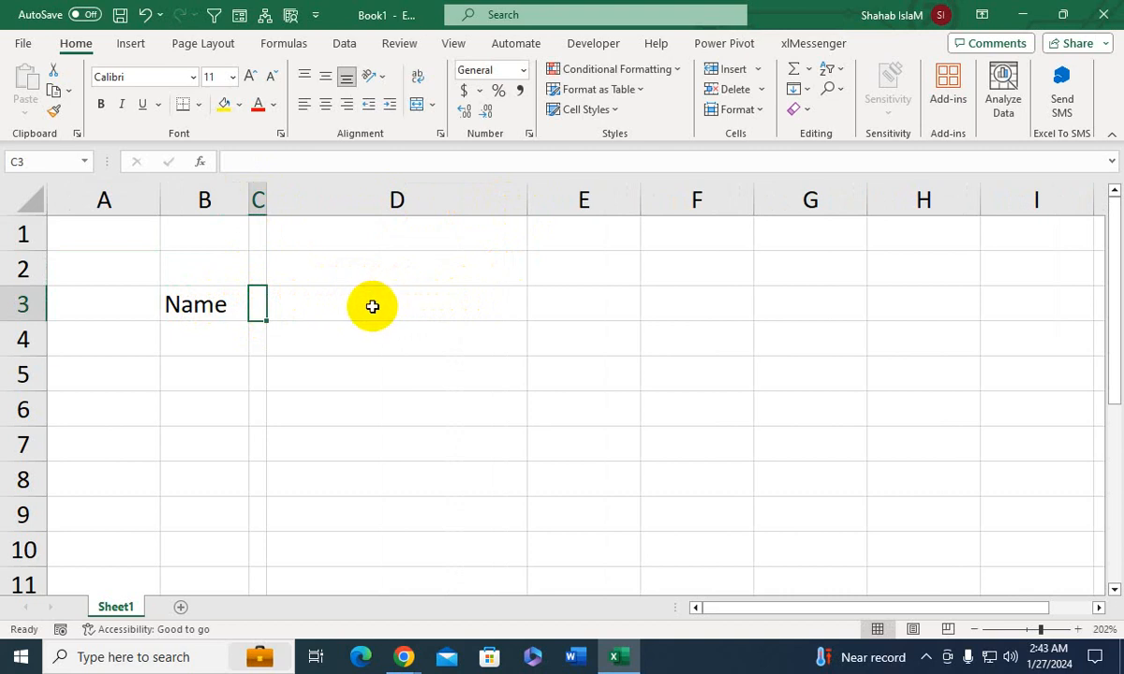
pyautogui.write('Enter NAme')
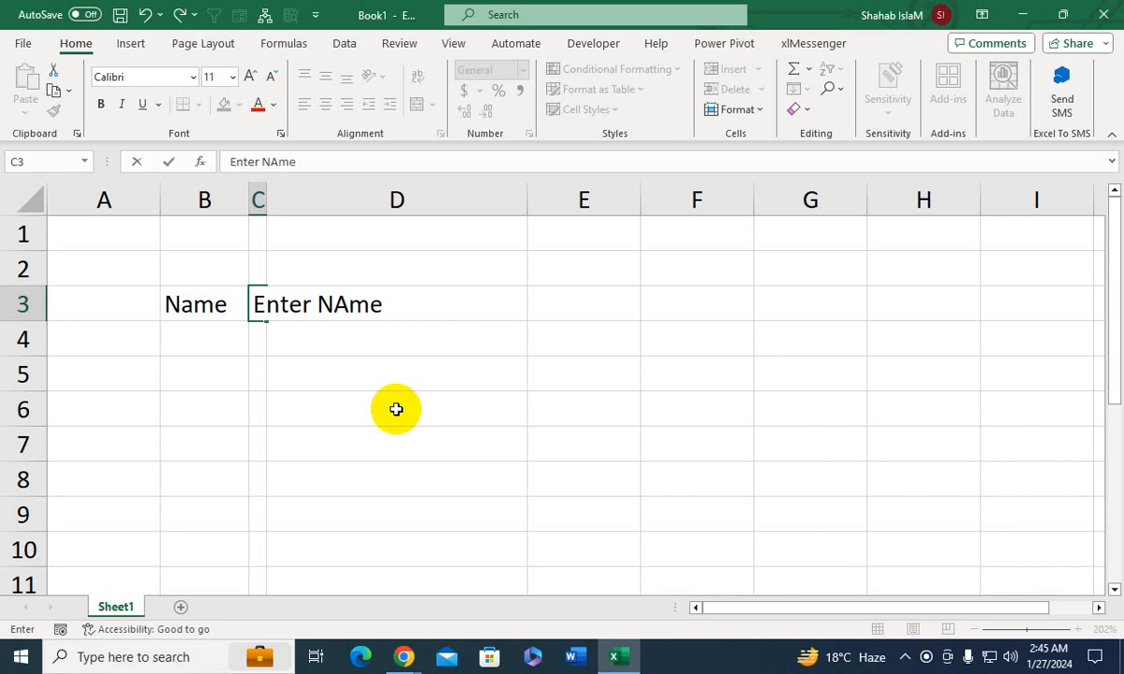
pyautogui.press('BackSpace')
pyautogui.press('BackSpace')
pyautogui.press('BackSpace')
pyautogui.write('ame')
pyautogui.click(358, 367)
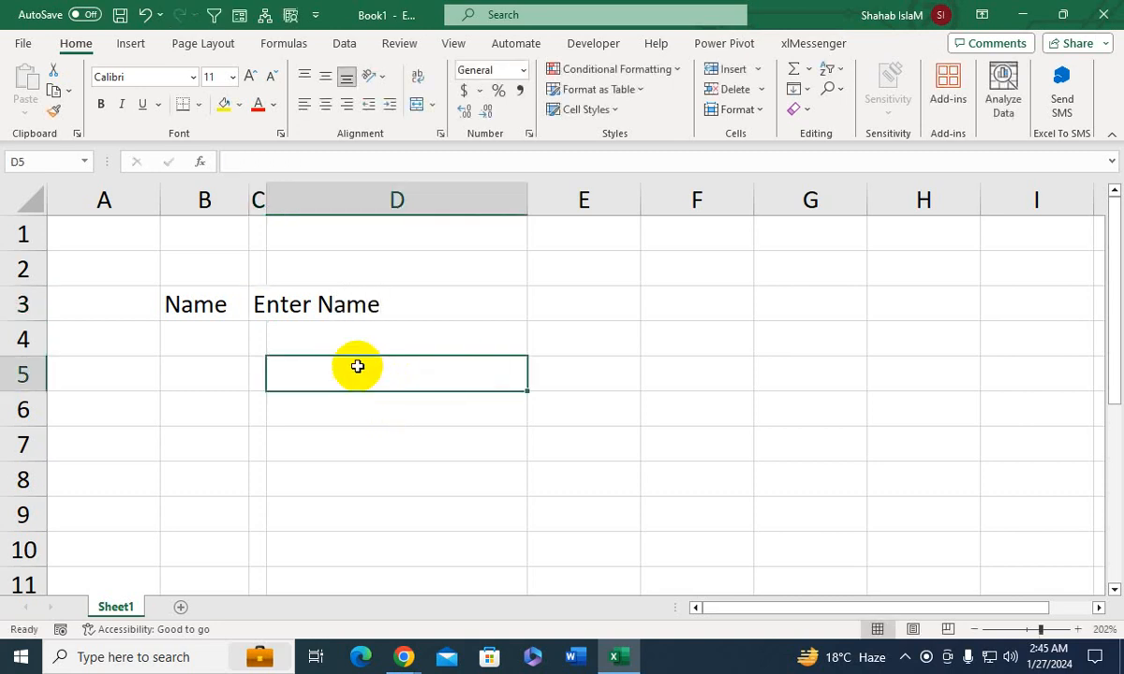
# - Increase the indent of cell C3 until its "Enter Name" text sits in the middle of column D
pyautogui.click(243, 294)
pyautogui.click(258, 296)
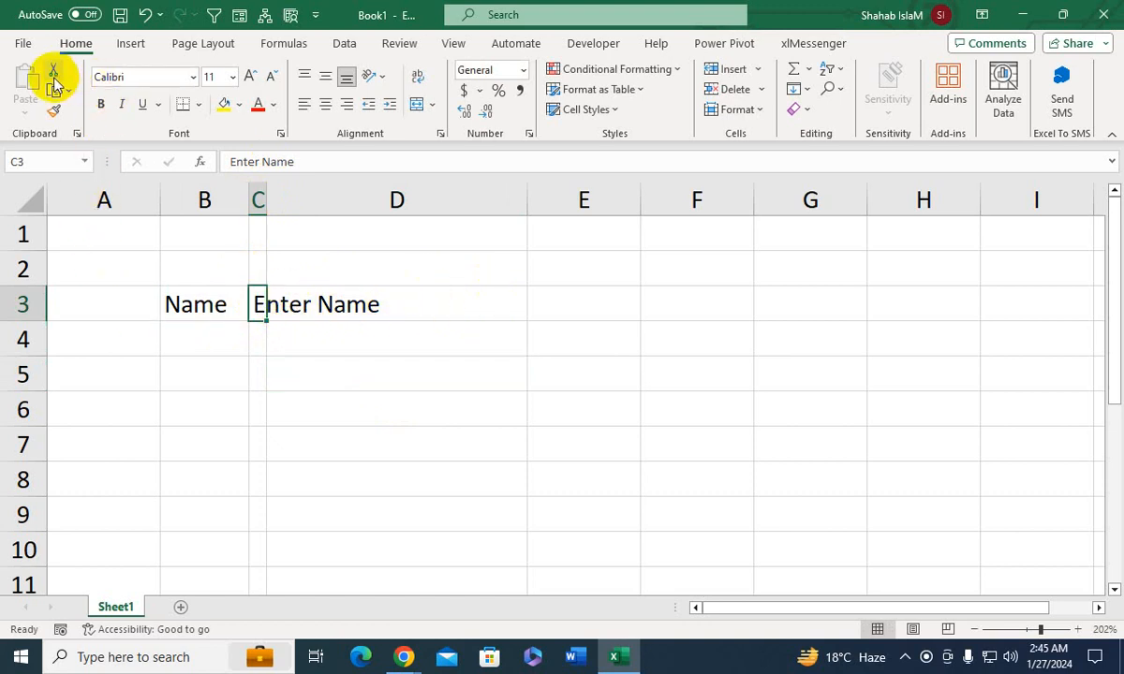
pyautogui.click(390, 105)
pyautogui.click(390, 105)
pyautogui.click(390, 105)
pyautogui.click(390, 105)
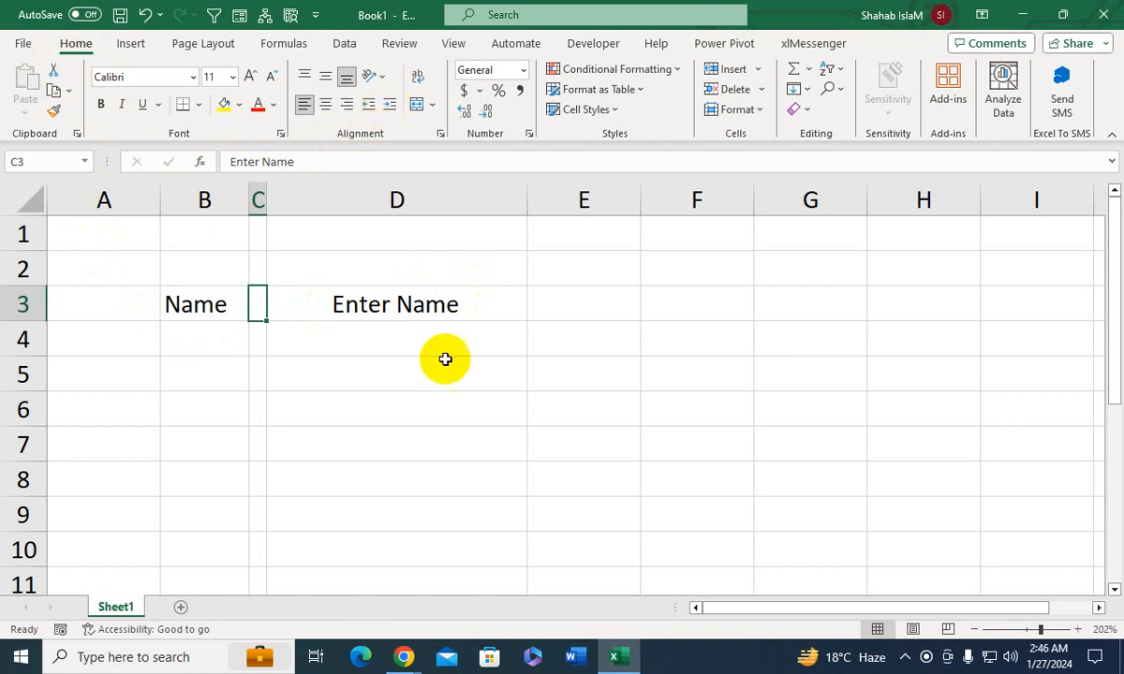
pyautogui.click(395, 297)
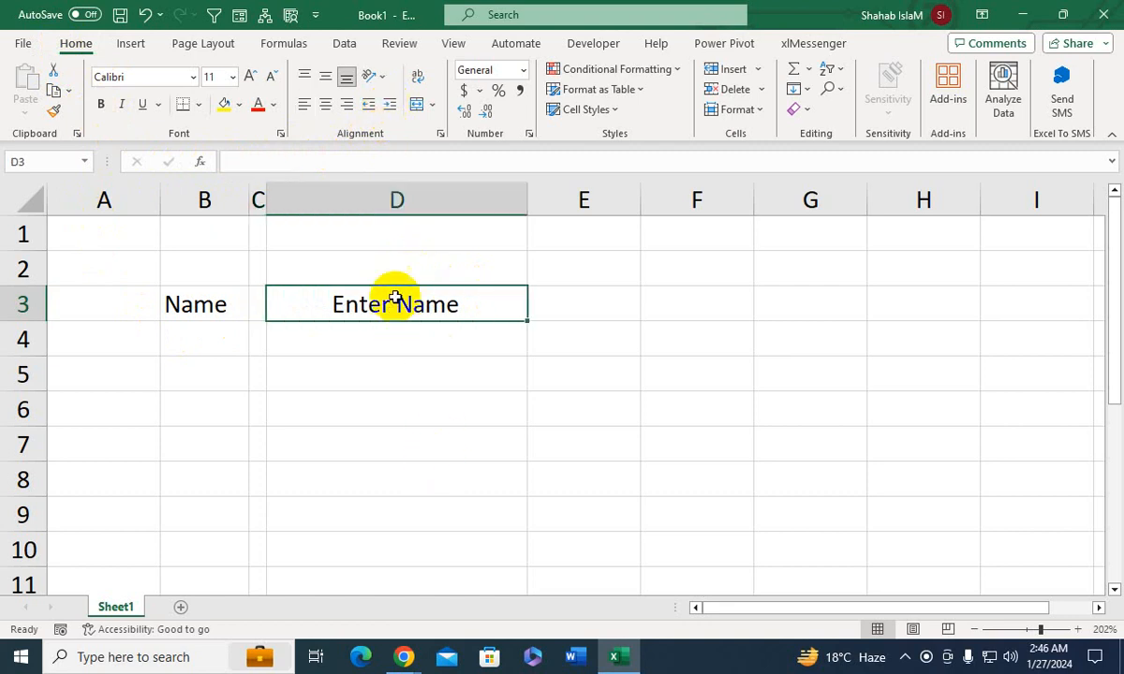
pyautogui.click(272, 103)
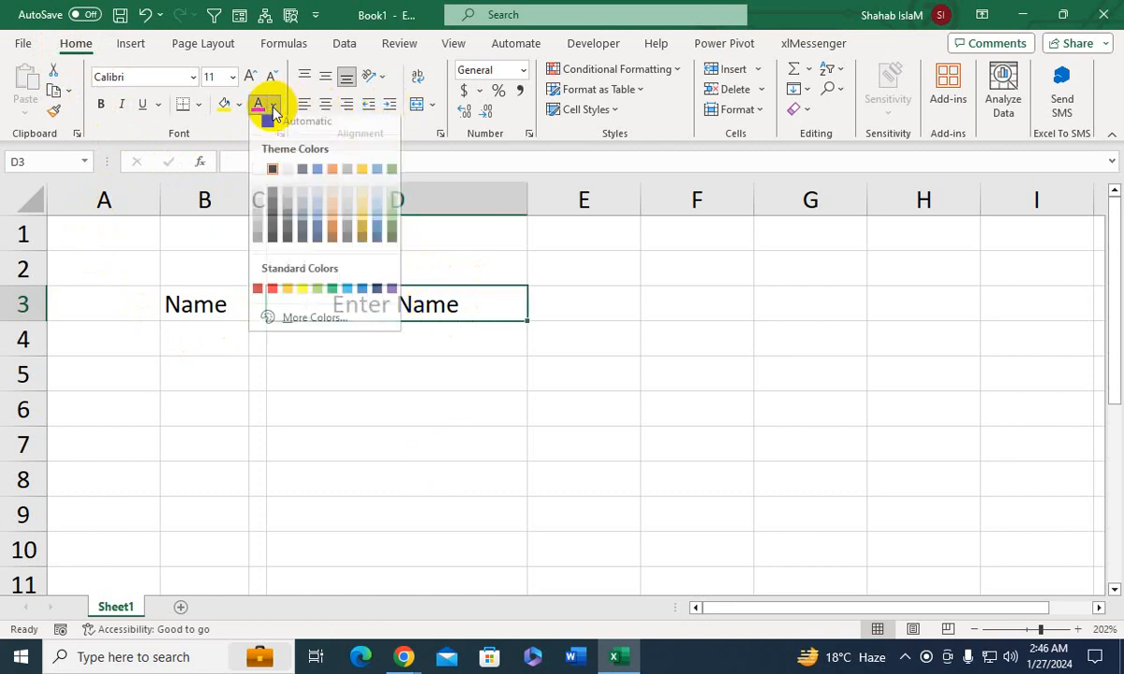
pyautogui.click(349, 203)
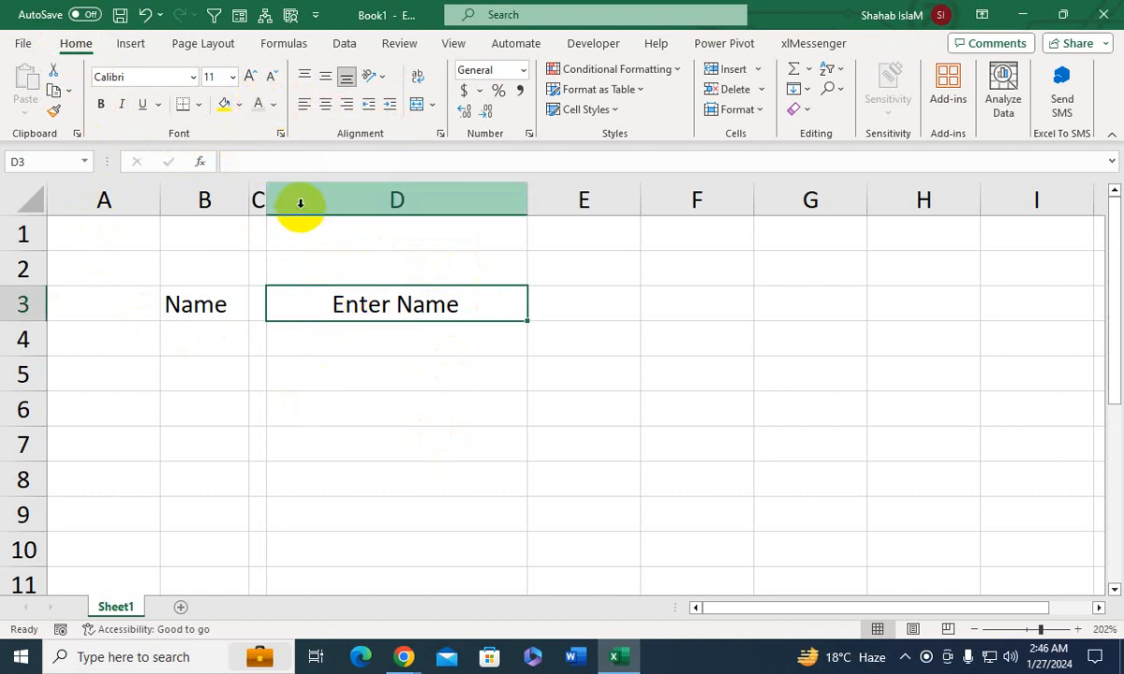
pyautogui.click(273, 104)
pyautogui.click(273, 178)
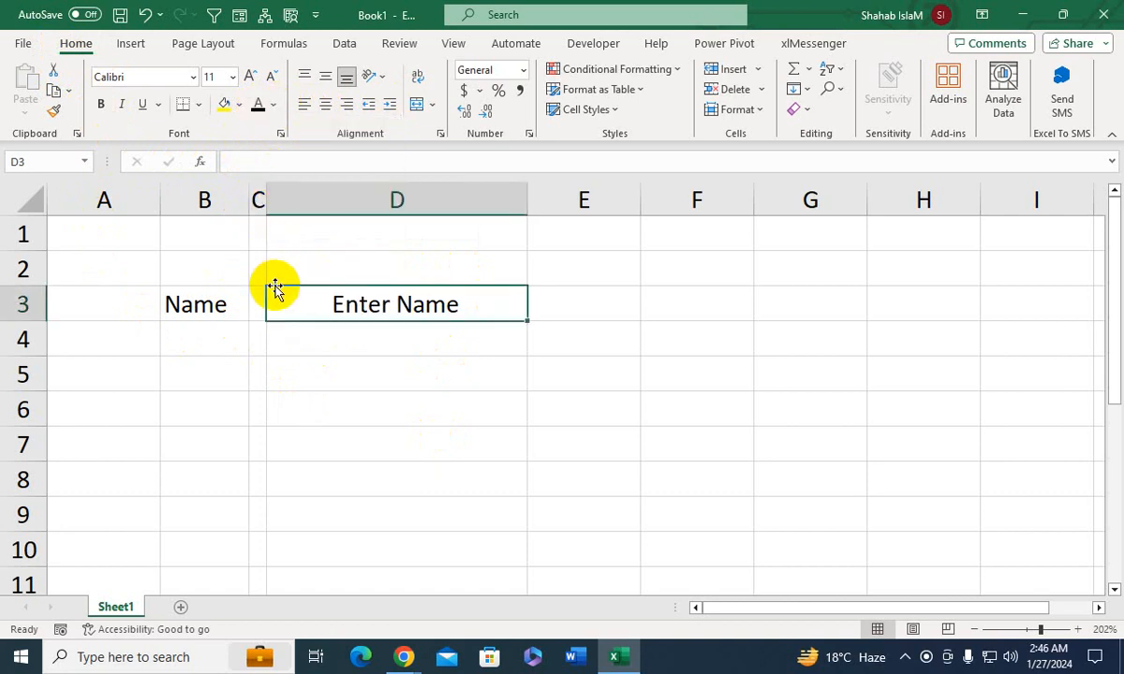
# - Make the "Enter Name" placeholder text in cell C3 light gray and bold
pyautogui.click(254, 296)
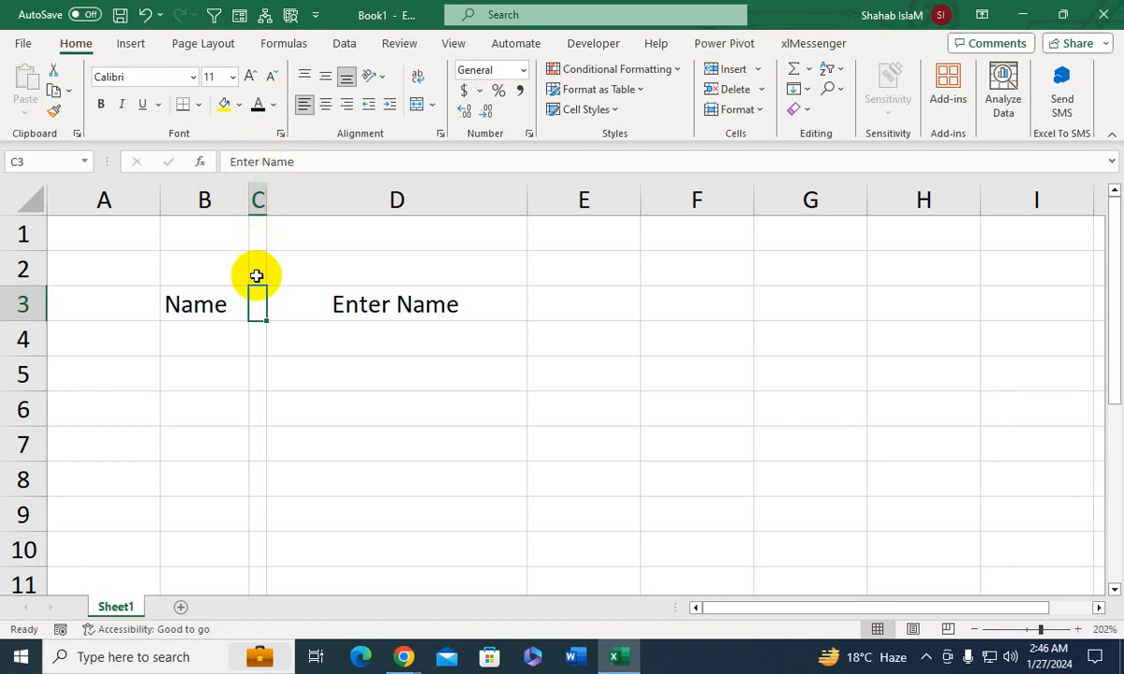
pyautogui.click(275, 109)
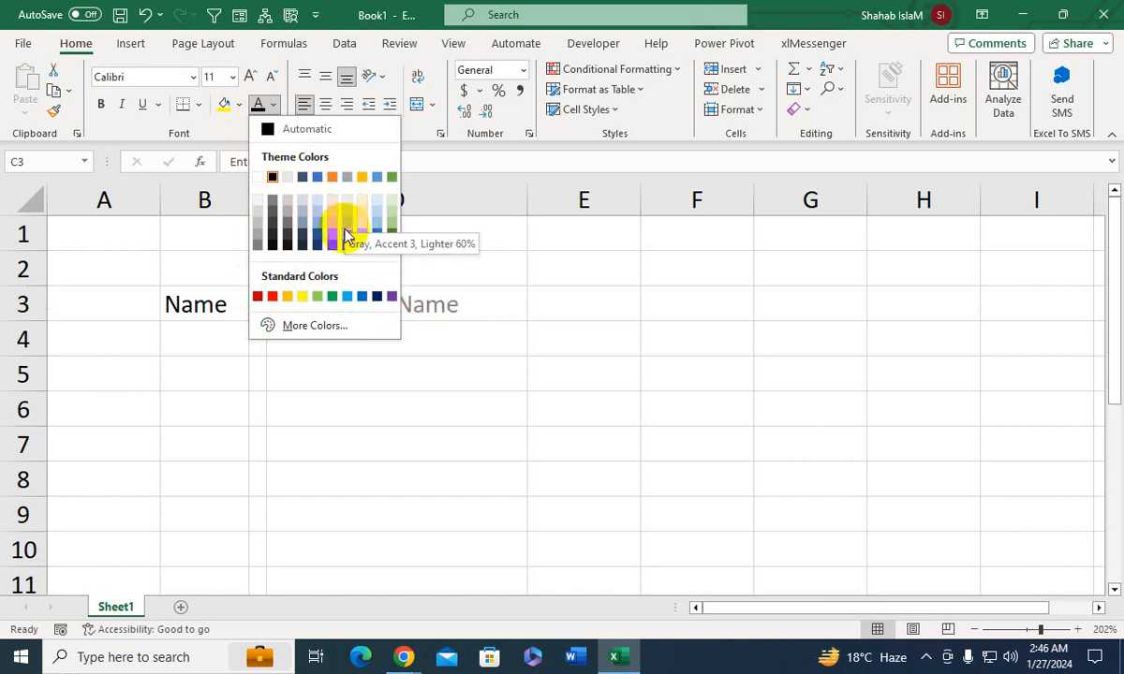
pyautogui.click(346, 238)
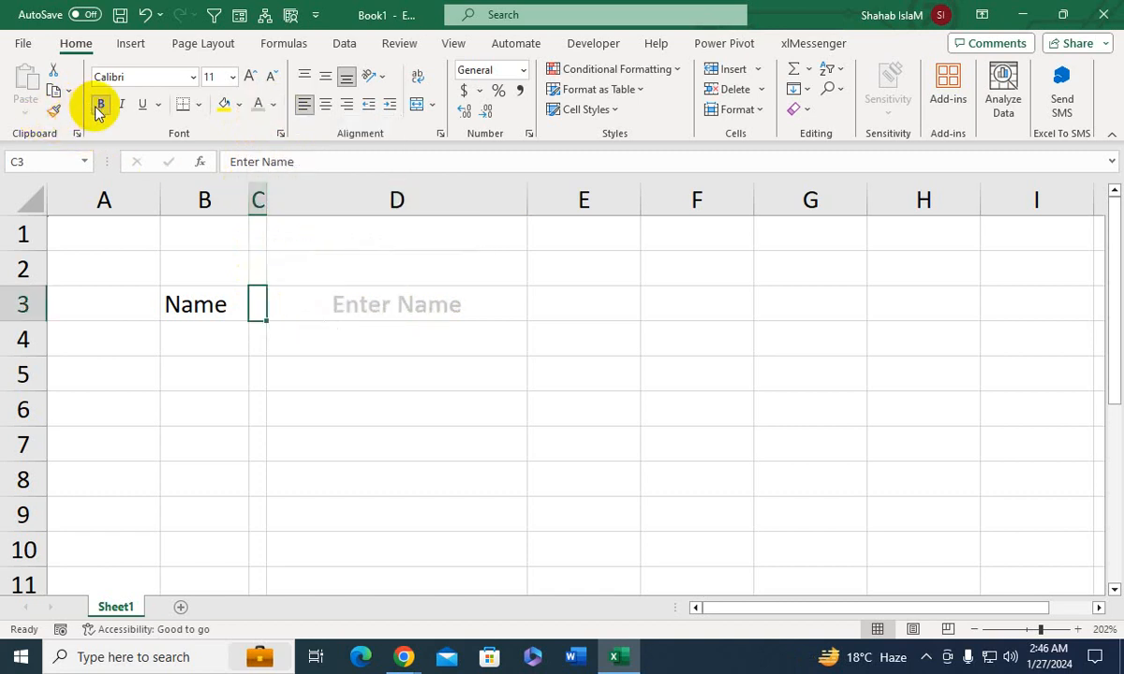
# - Enter a sample full name in cell D3 to test the placeholder
pyautogui.click(416, 303)
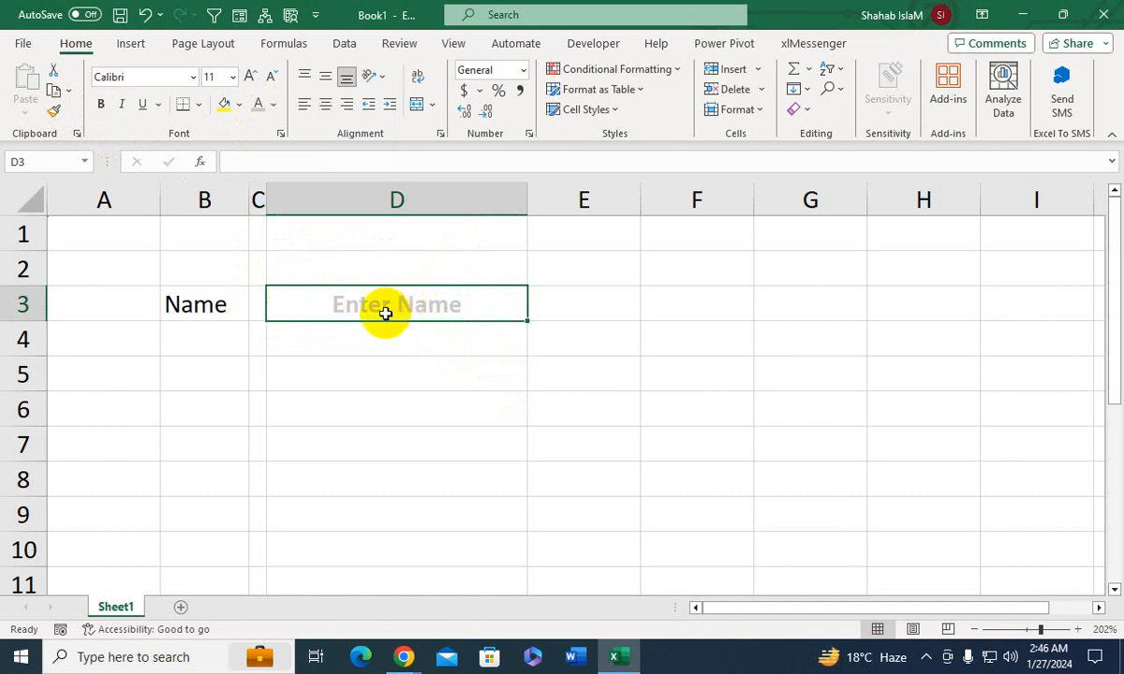
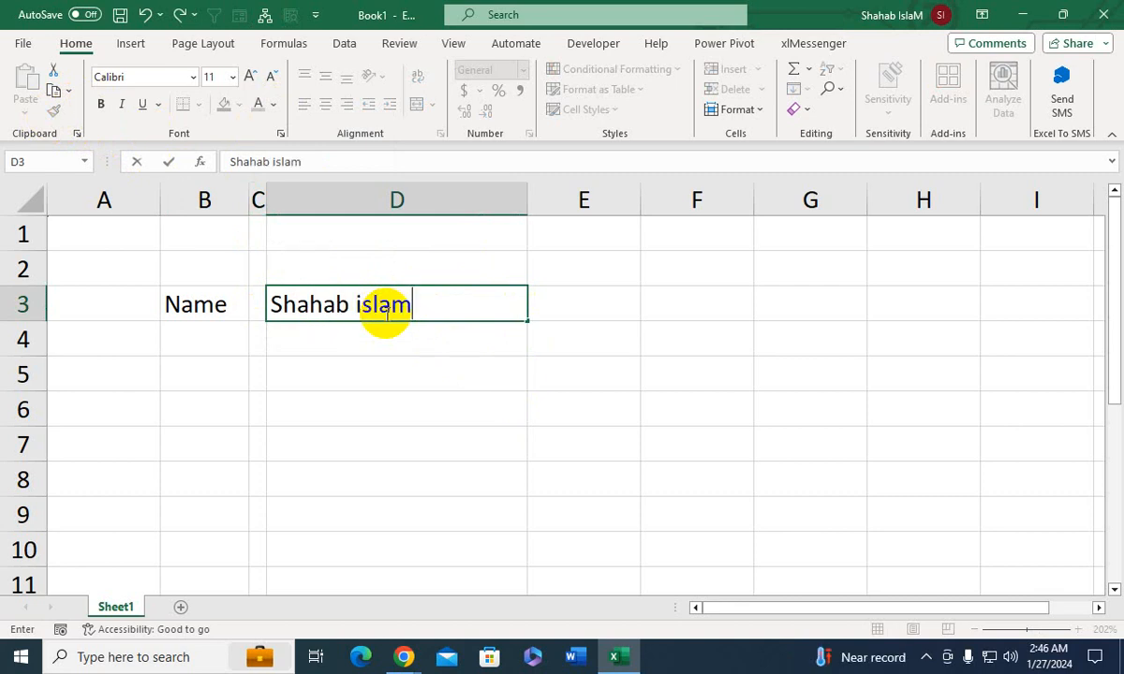
pyautogui.press('Return')
# - Format cell D3 as centered and bold, and clear the sample name from it
pyautogui.click(387, 307)
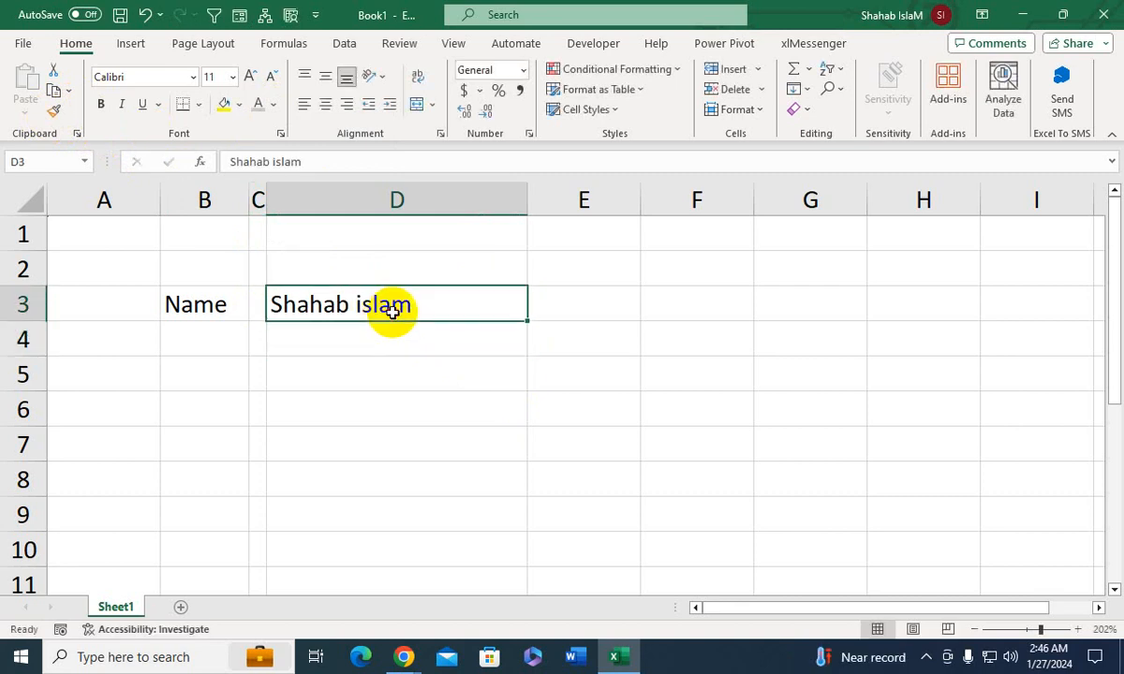
pyautogui.click(325, 104)
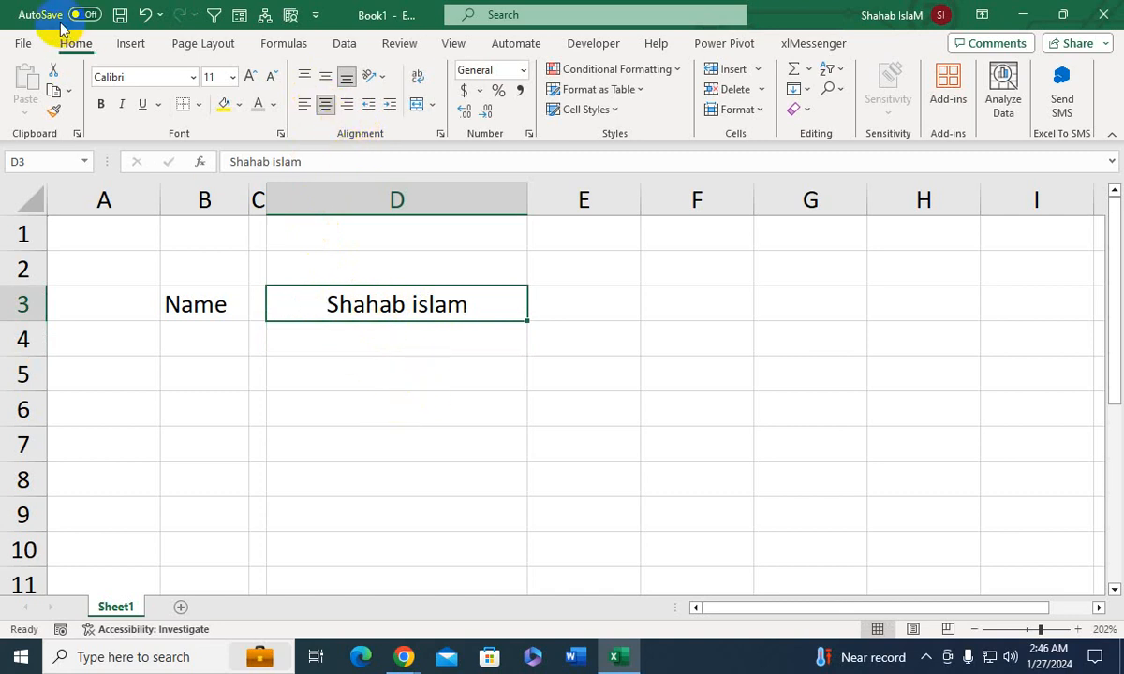
pyautogui.click(100, 104)
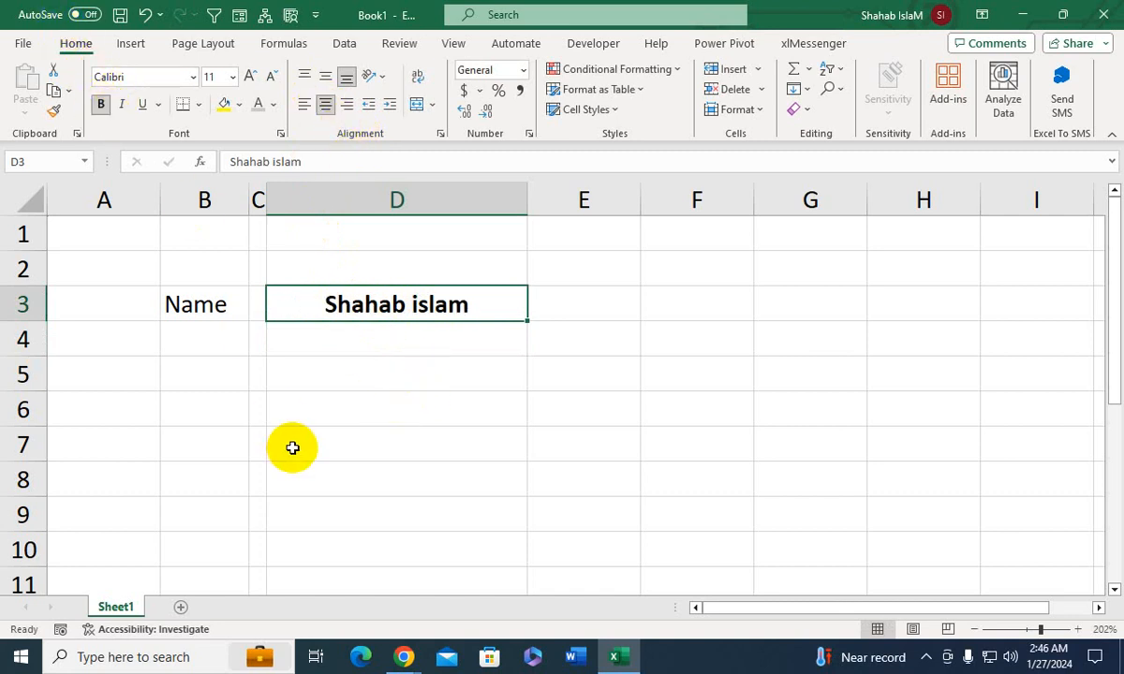
pyautogui.press('Delete')
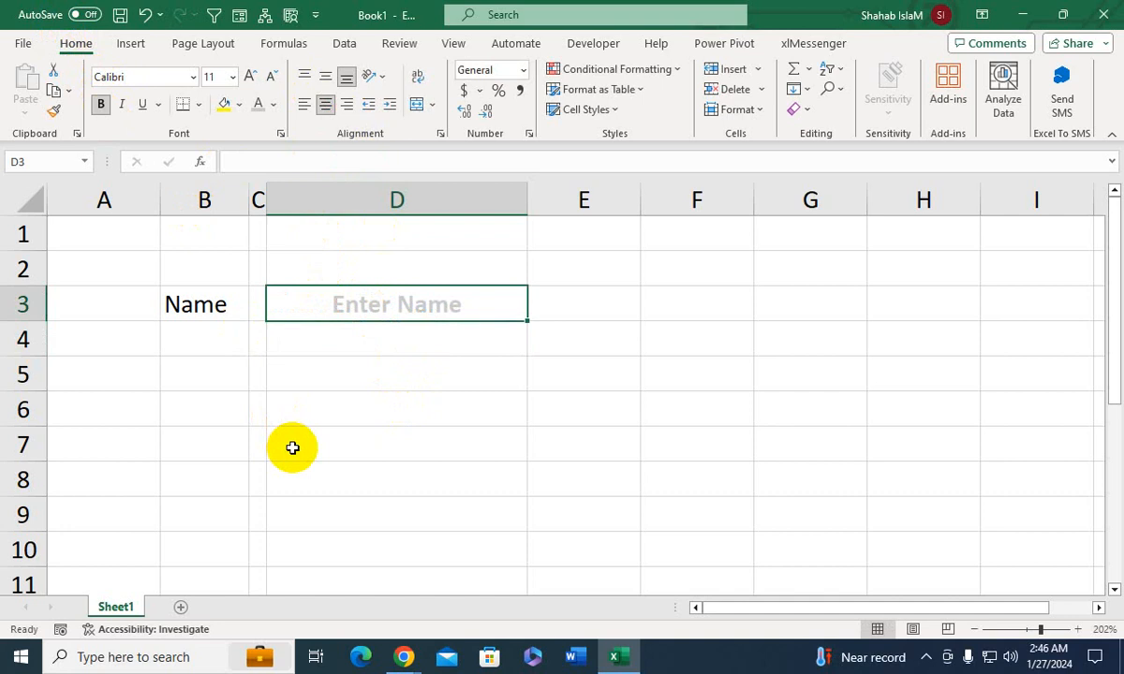
pyautogui.click(222, 304)
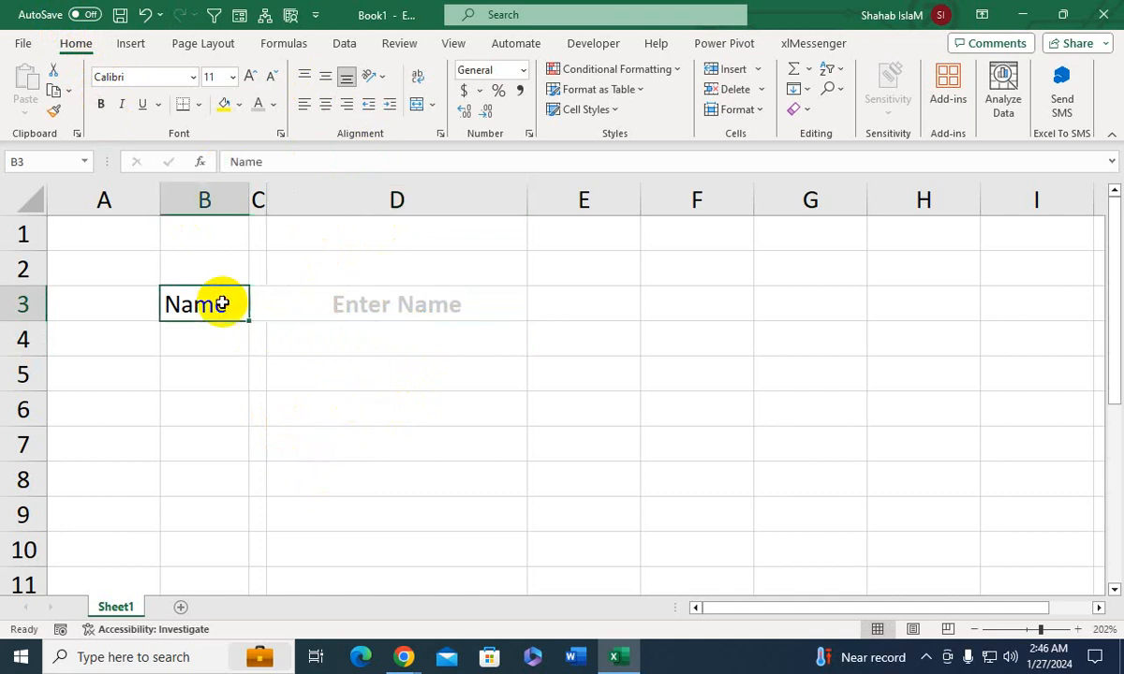
pyautogui.click(205, 366)
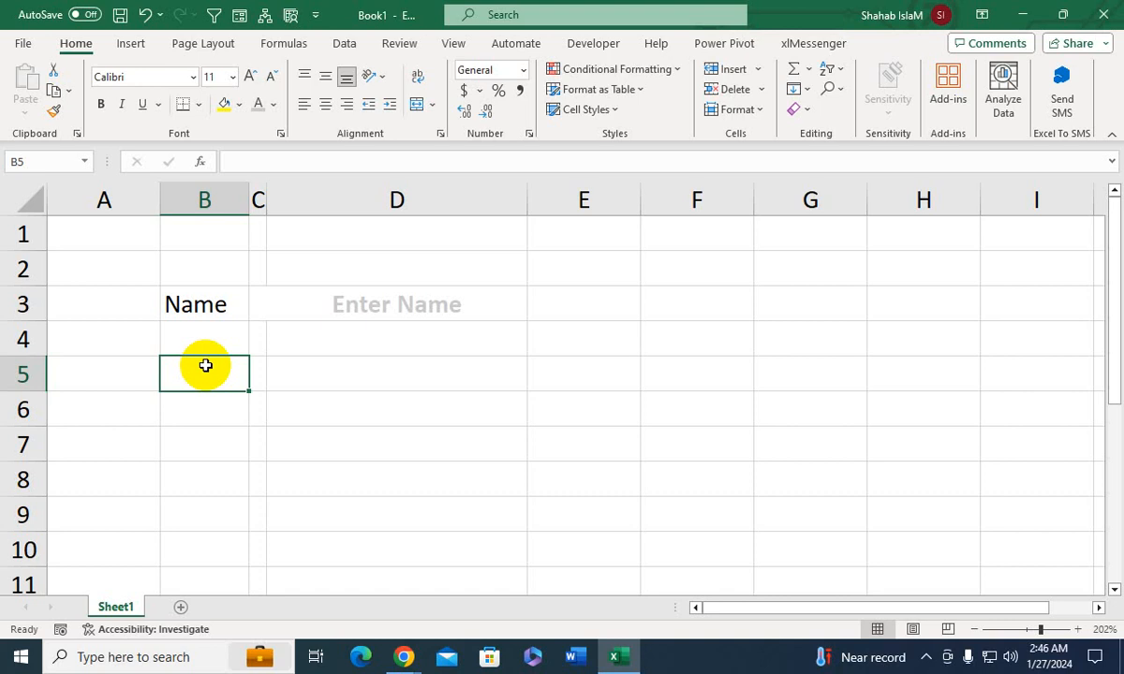
pyautogui.write('S')
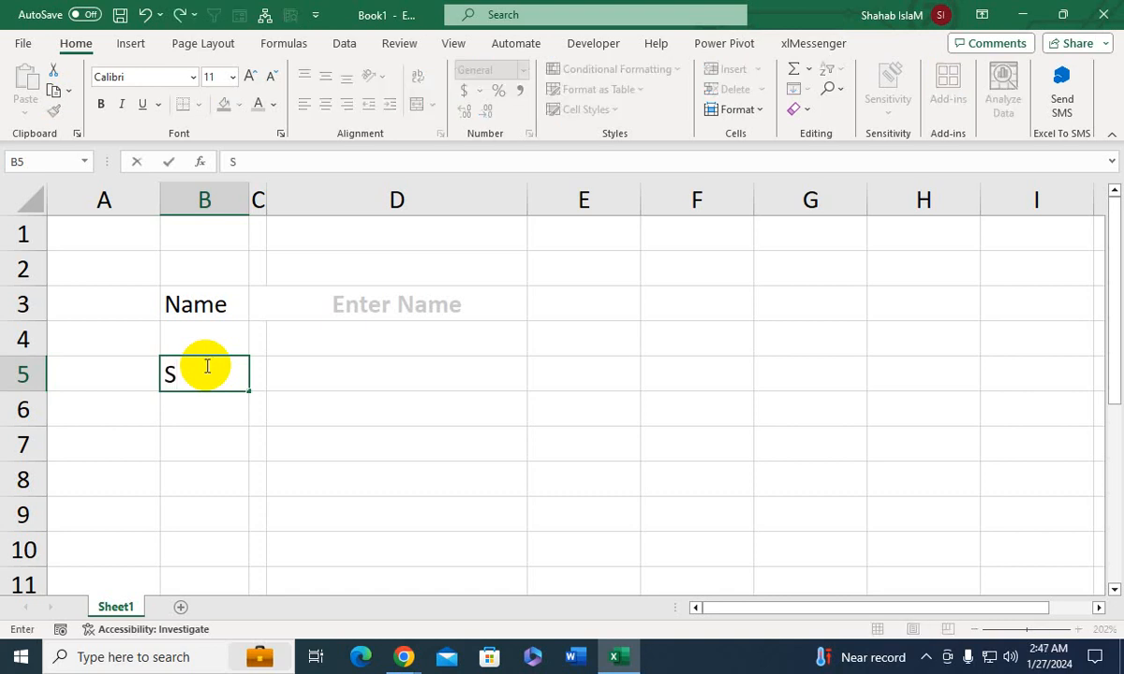
pyautogui.press('BackSpace')
pyautogui.write('Dofe')
pyautogui.press('BackSpace')
pyautogui.press('BackSpace')
pyautogui.write('de')
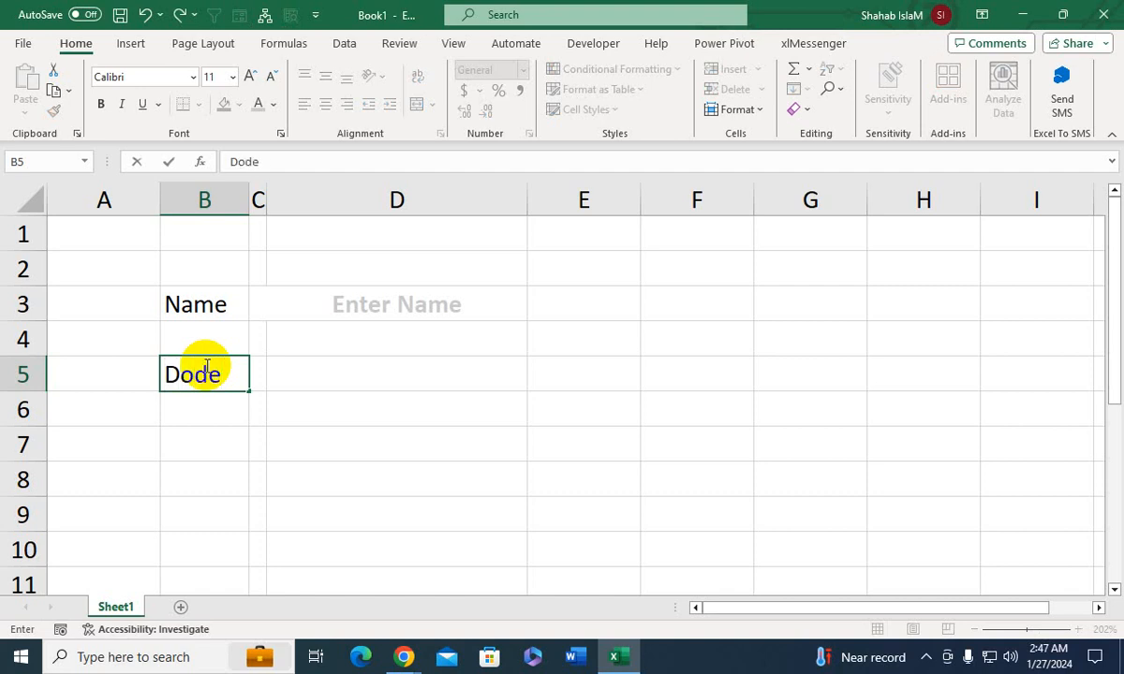
pyautogui.press('Return')
pyautogui.press('Return')
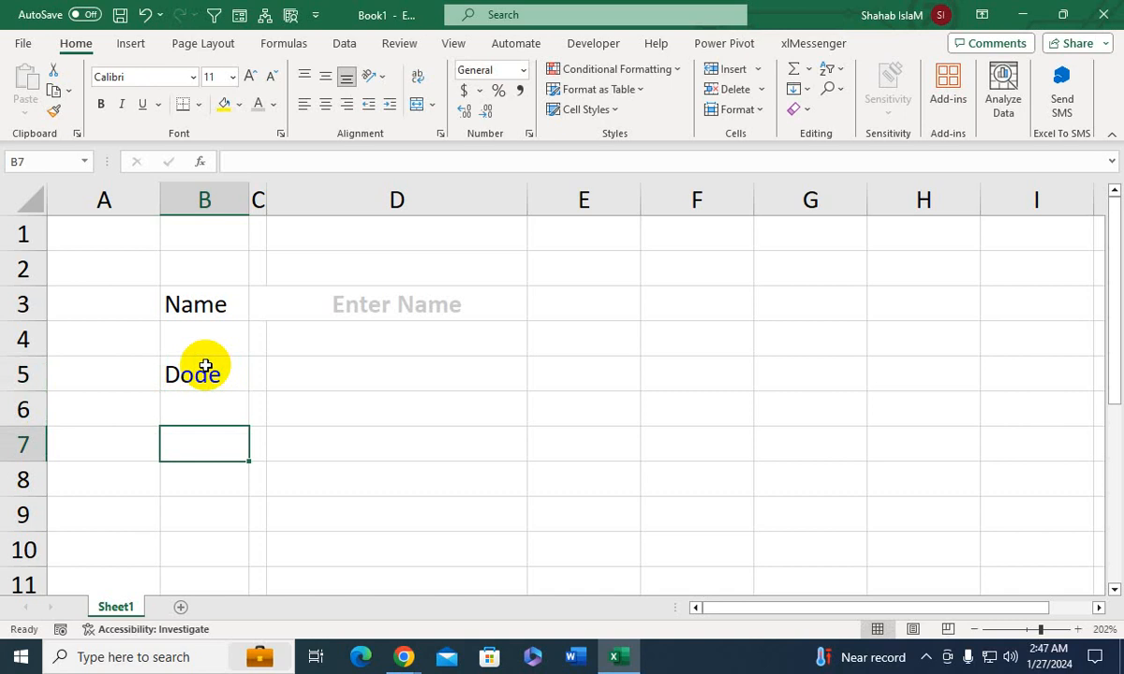
# - Enter the label "Roll No" in cell B5, replacing the existing text
pyautogui.press('Up')
pyautogui.press('Up')
pyautogui.write('Ro')
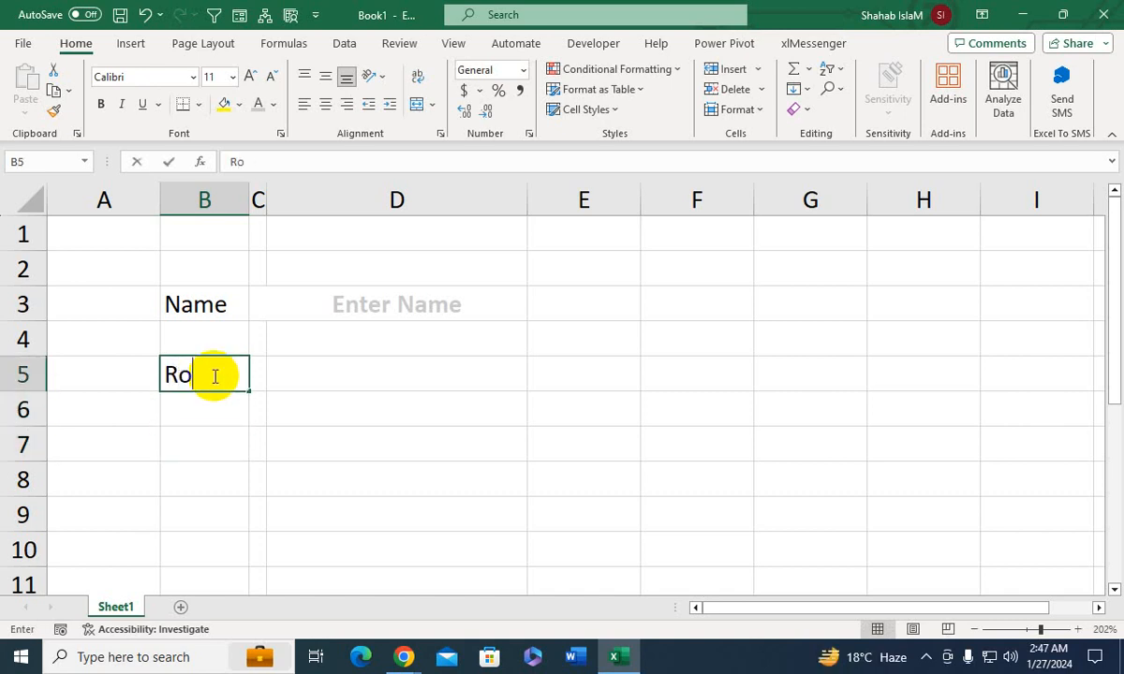
pyautogui.write('ll No')
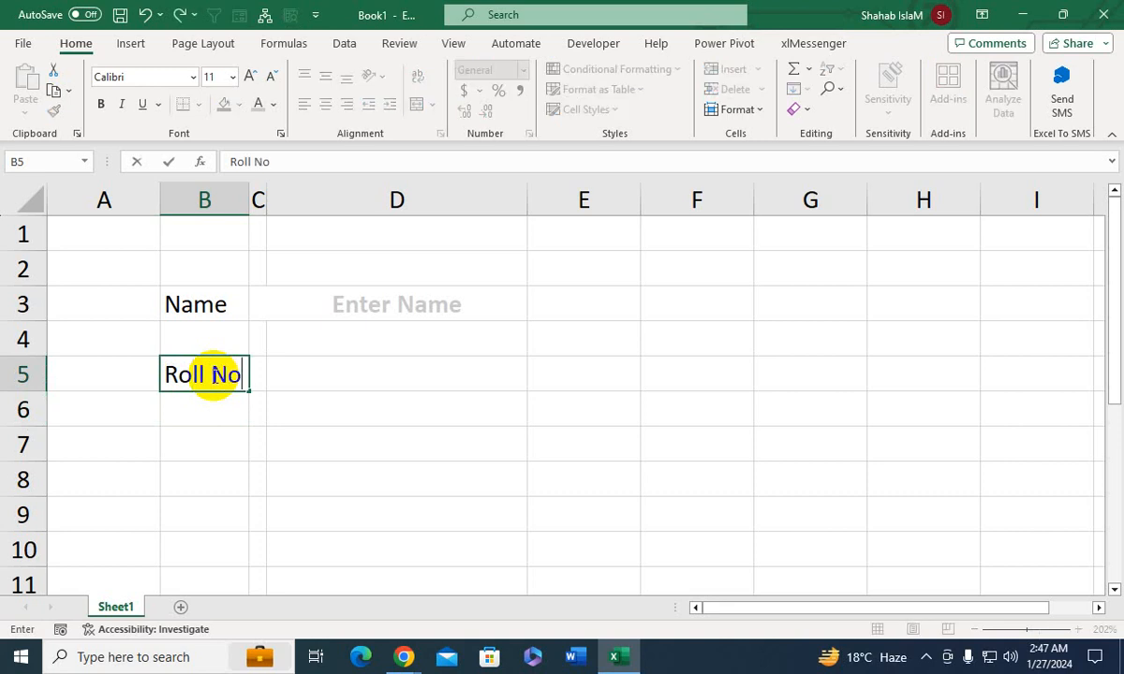
pyautogui.press('Return')
pyautogui.press('Return')
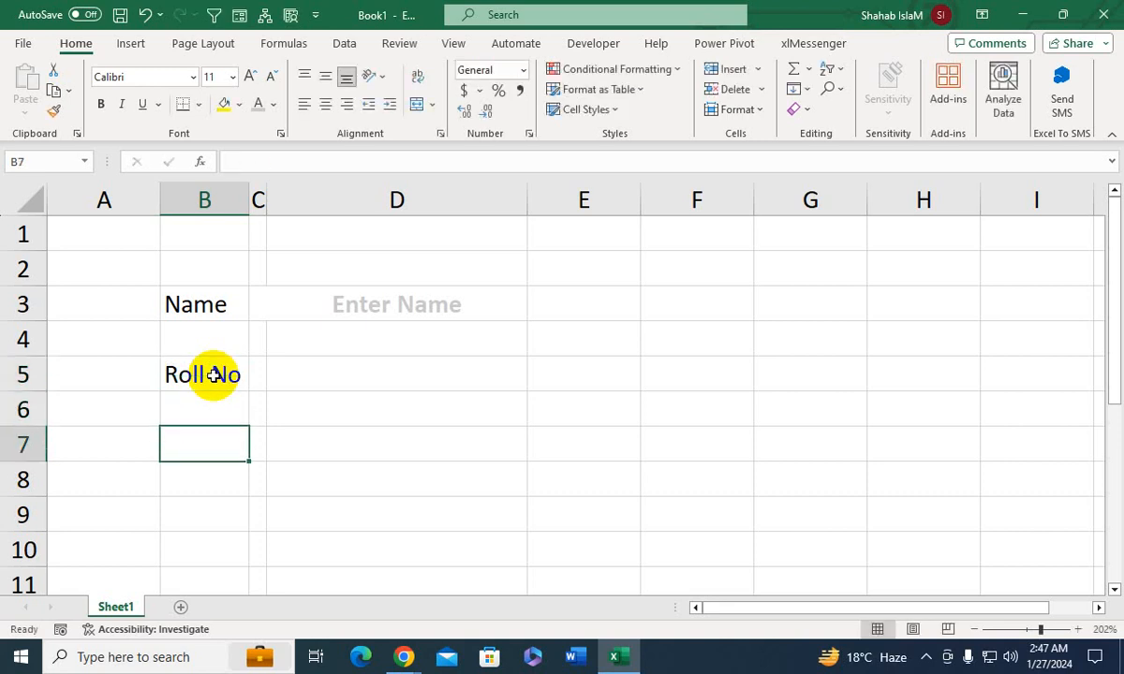
# - Enter the label "Obtain M" in cell B7 and fit column B's width to its contents
pyautogui.write('Ob')
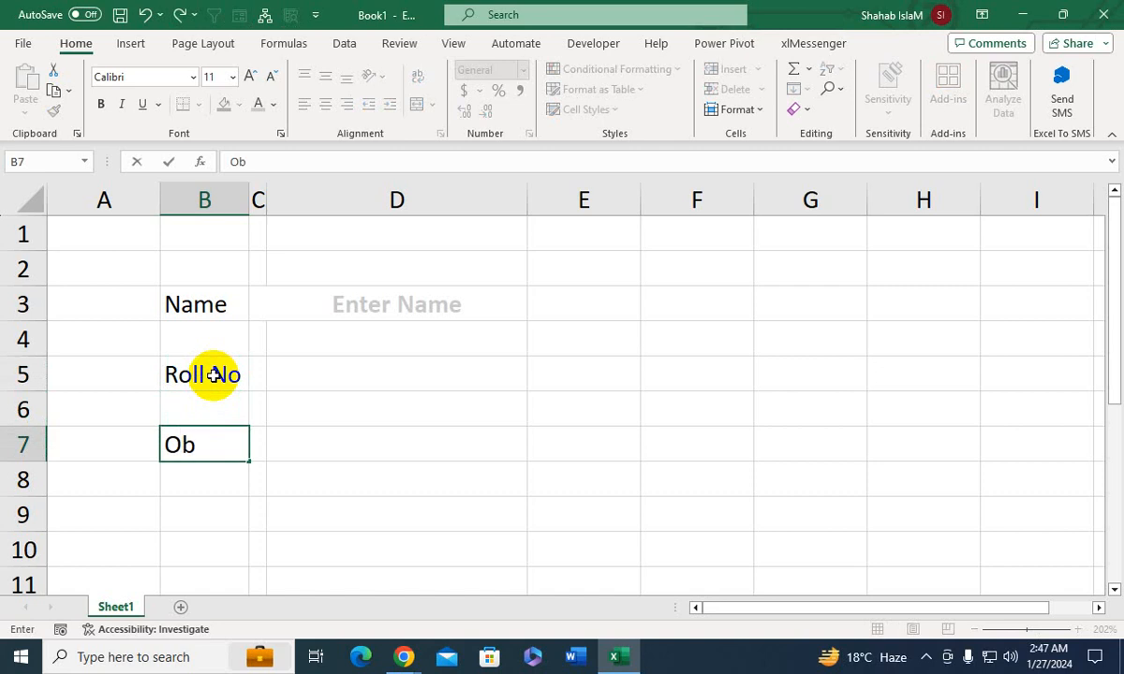
pyautogui.write('tain M')
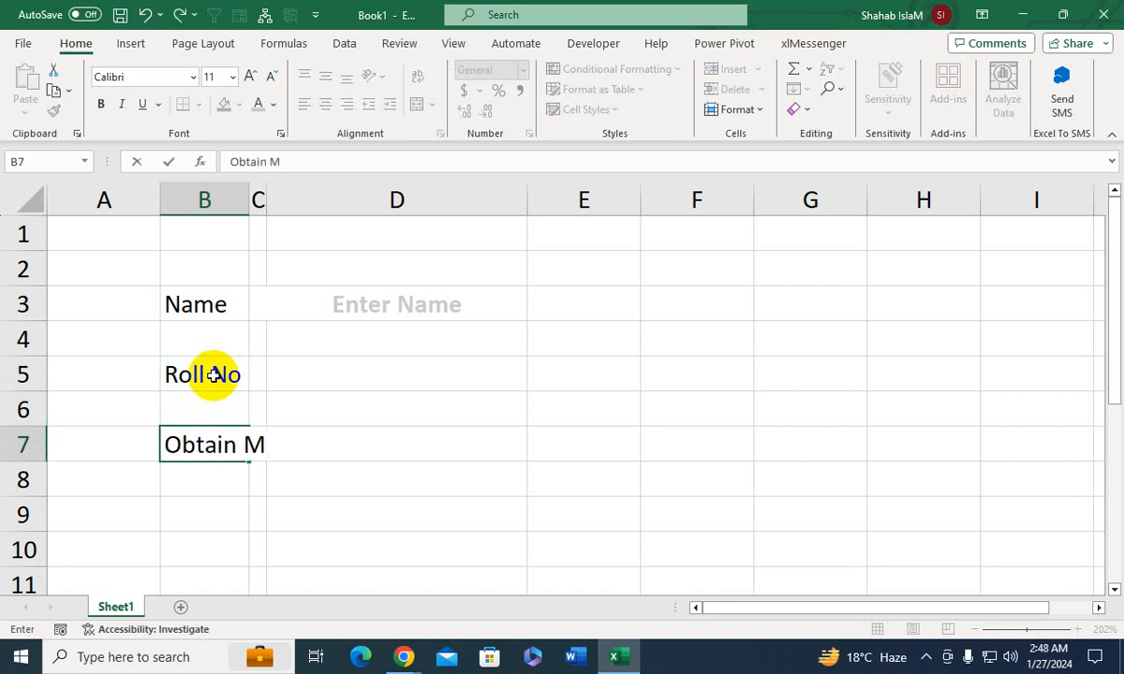
pyautogui.press('Return')
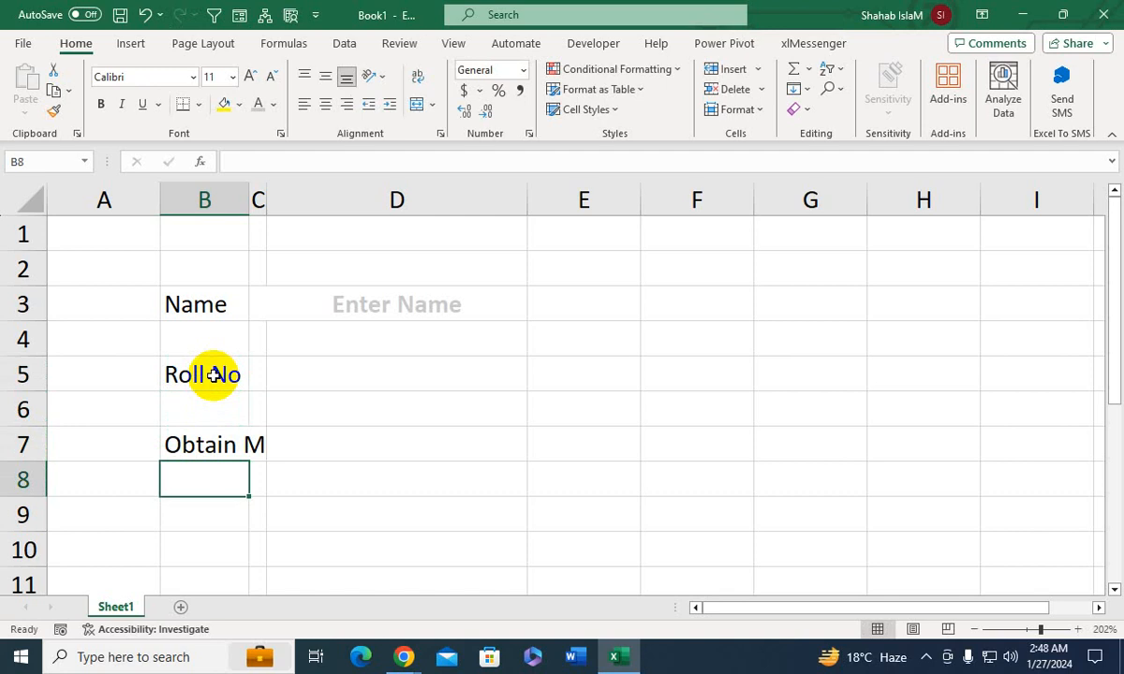
pyautogui.doubleClick(250, 198)
# - Enter the label "Login ID" in cell B9
pyautogui.click(221, 531)
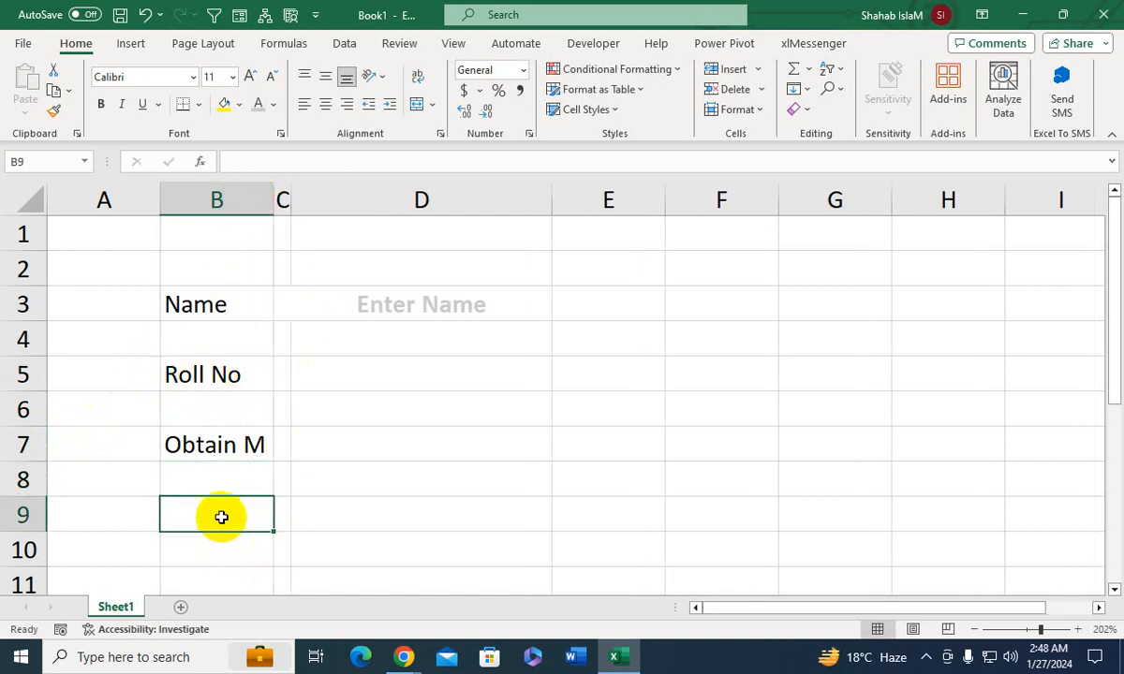
pyautogui.write('Login')
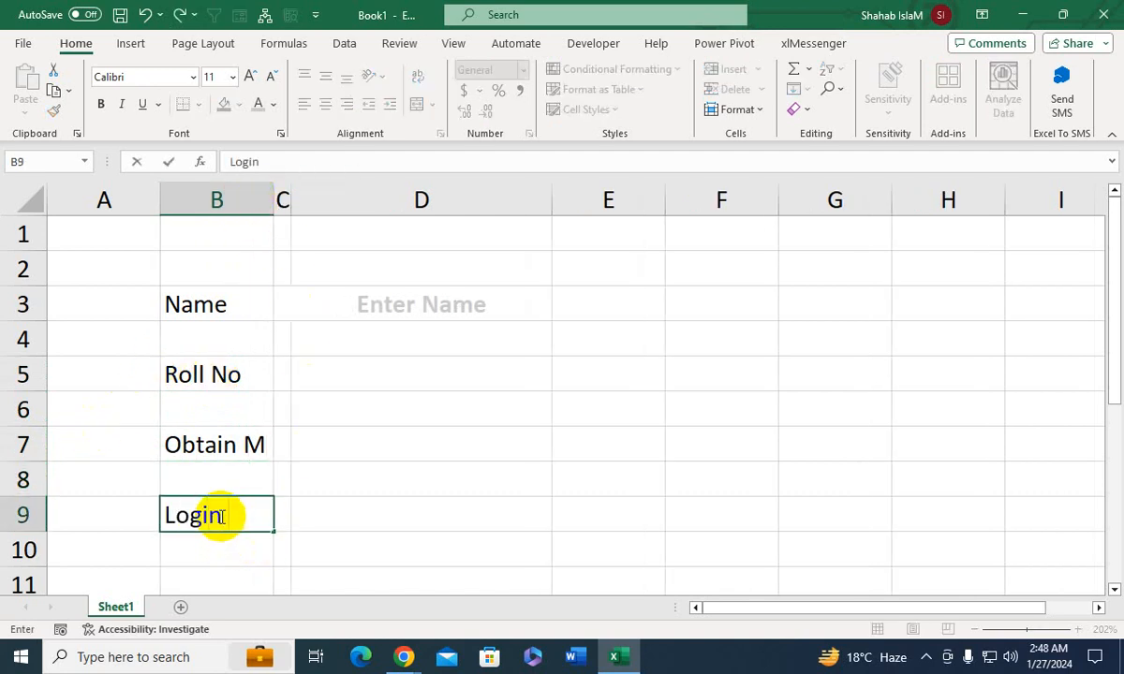
pyautogui.write(' ID')
pyautogui.press('Tab')
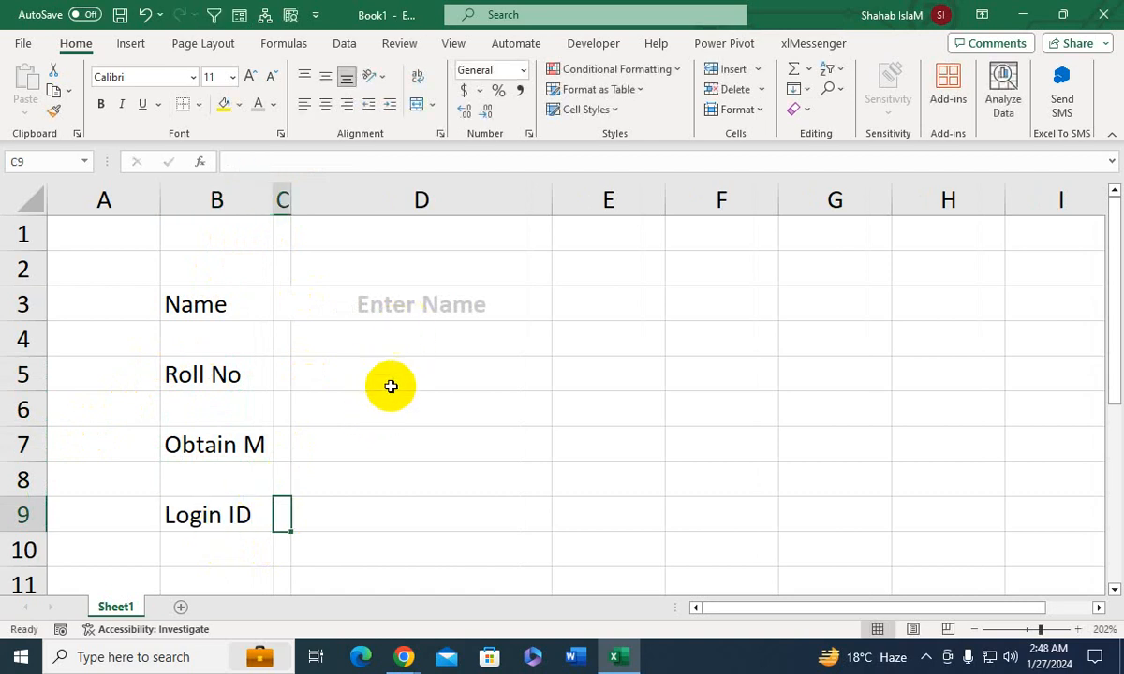
# - Copy the "Enter Name" placeholder and its input cell, C3:D3, to rows 5, 7 and 9
pyautogui.click(391, 386)
pyautogui.click(281, 296)
pyautogui.moveTo(280, 296); pyautogui.dragTo(301, 297)
pyautogui.hotkey('ctrl', 'c')
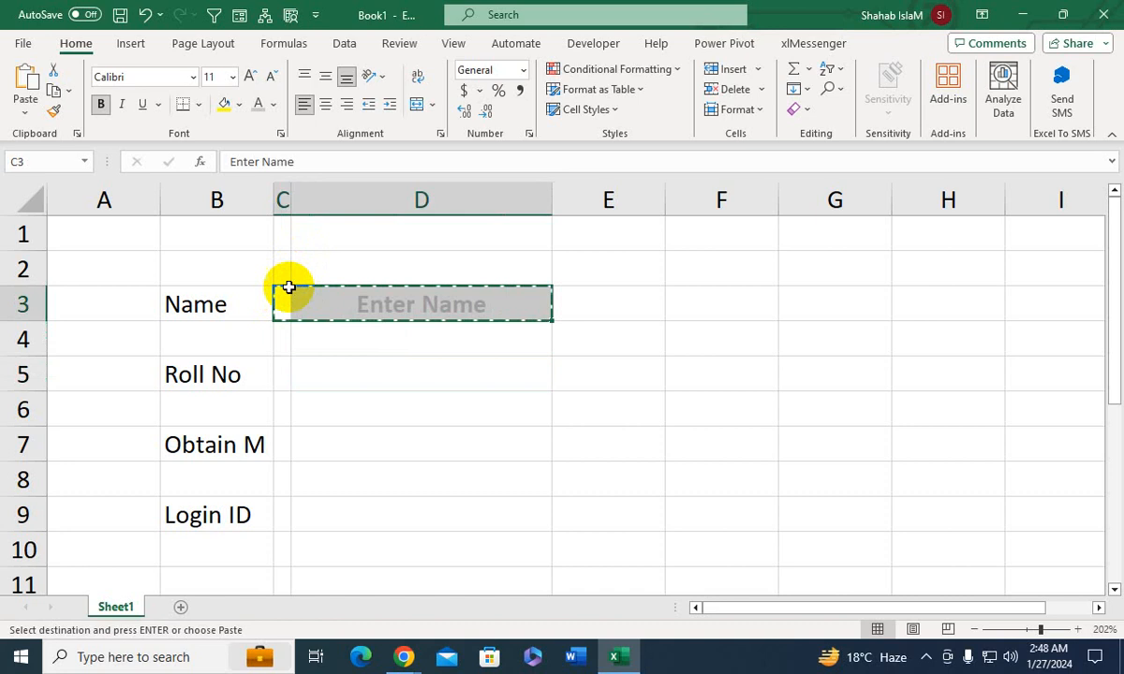
pyautogui.click(284, 369)
pyautogui.hotkey('ctrl', 'v')
pyautogui.click(284, 442)
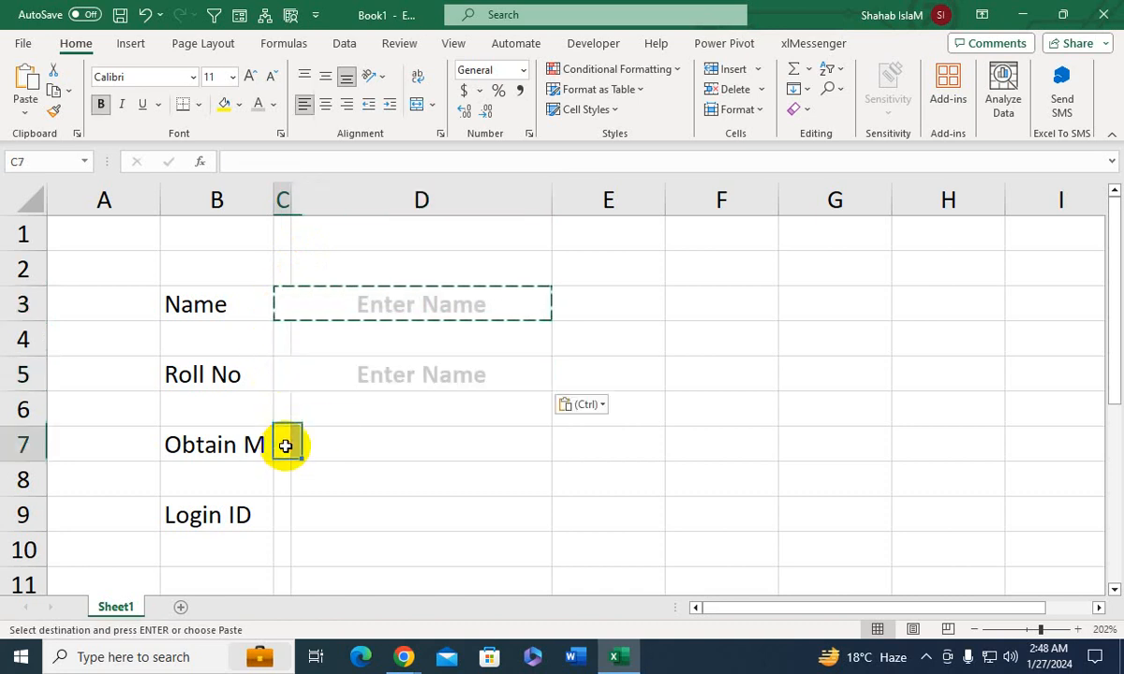
pyautogui.hotkey('ctrl', 'v')
pyautogui.click(289, 517)
pyautogui.hotkey('ctrl', 'v')
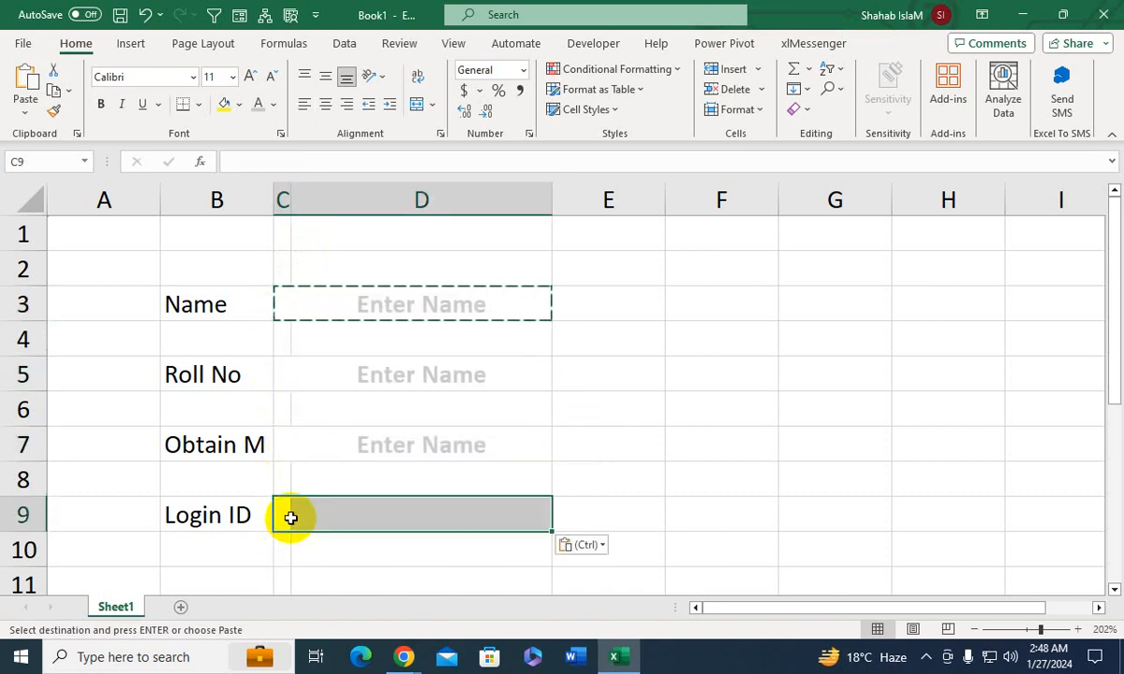
# - Change the placeholder text in cell C5 to "Enter Roll No", keeping its leading spaces
pyautogui.click(385, 377)
pyautogui.click(280, 374)
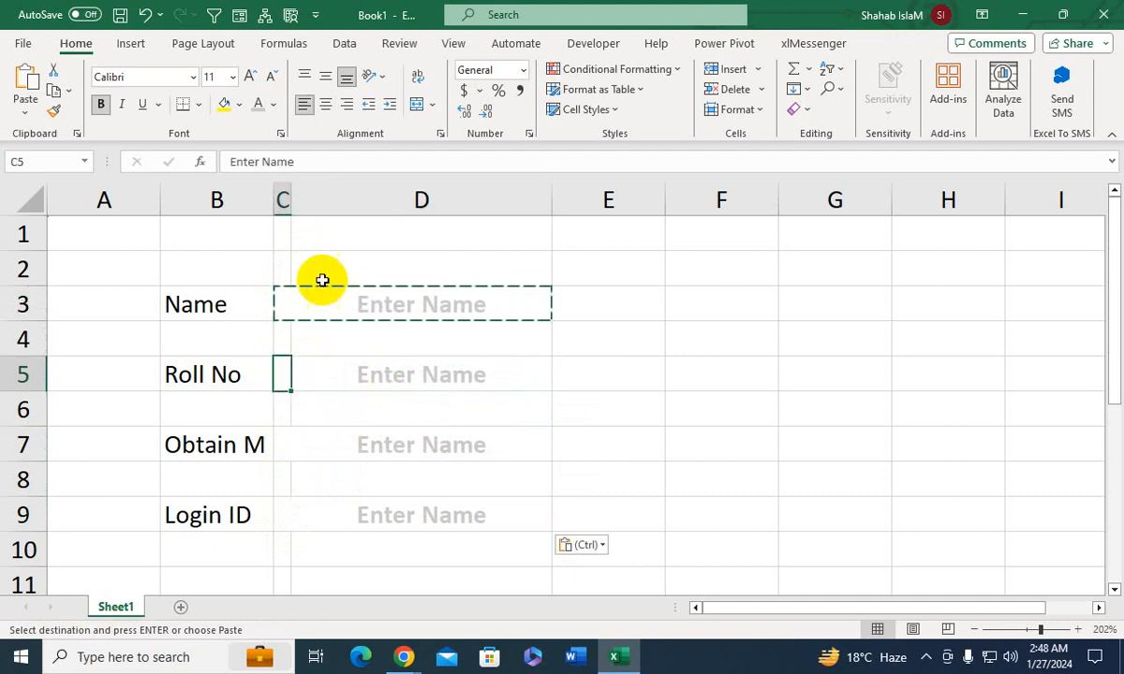
pyautogui.doubleClick(269, 162)
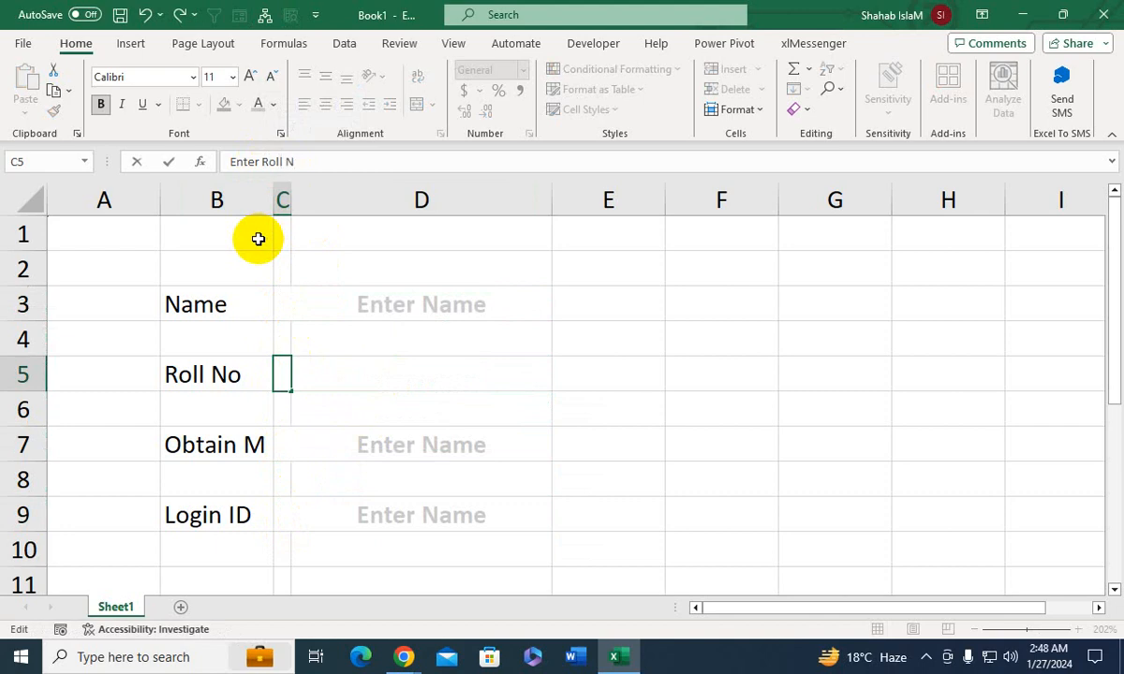
pyautogui.click(326, 469)
# - Change the placeholder text in cell C7 to "Enter Obtain Marks"
pyautogui.click(341, 446)
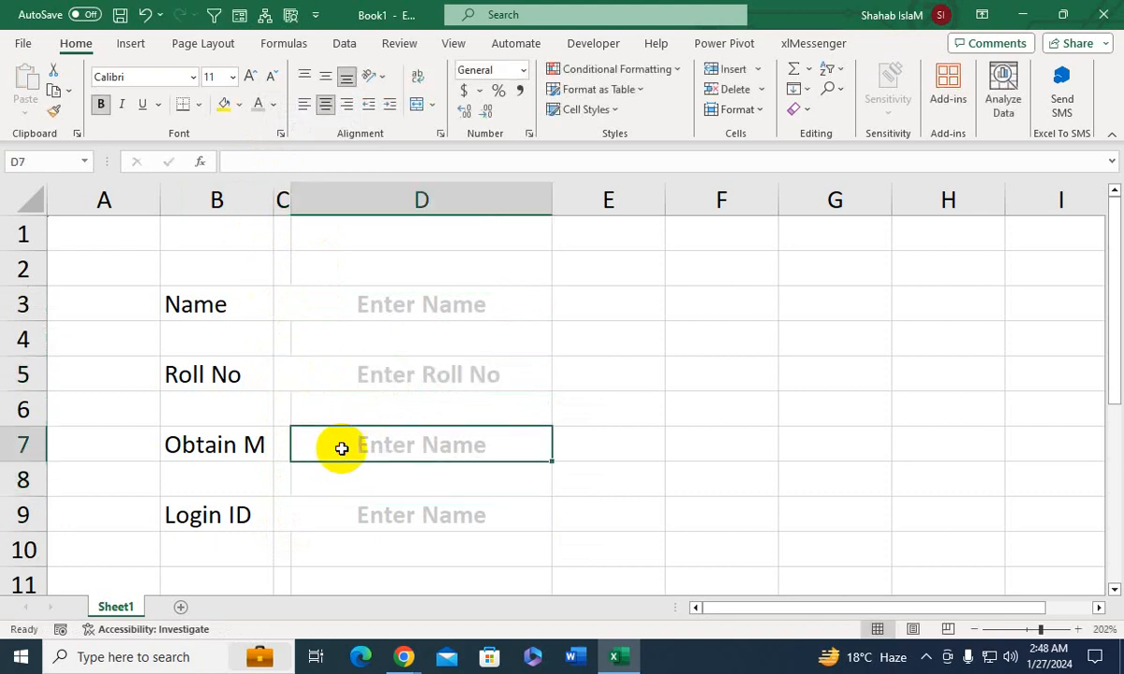
pyautogui.click(277, 444)
pyautogui.moveTo(294, 161); pyautogui.dragTo(233, 157)
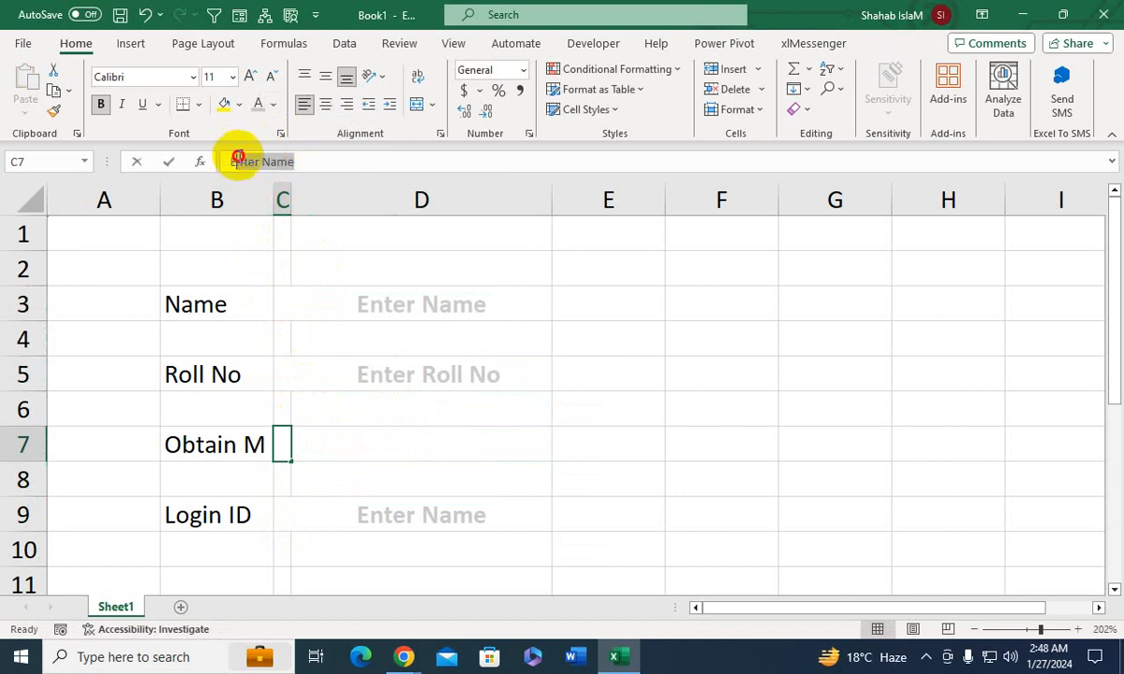
pyautogui.write('Ent')
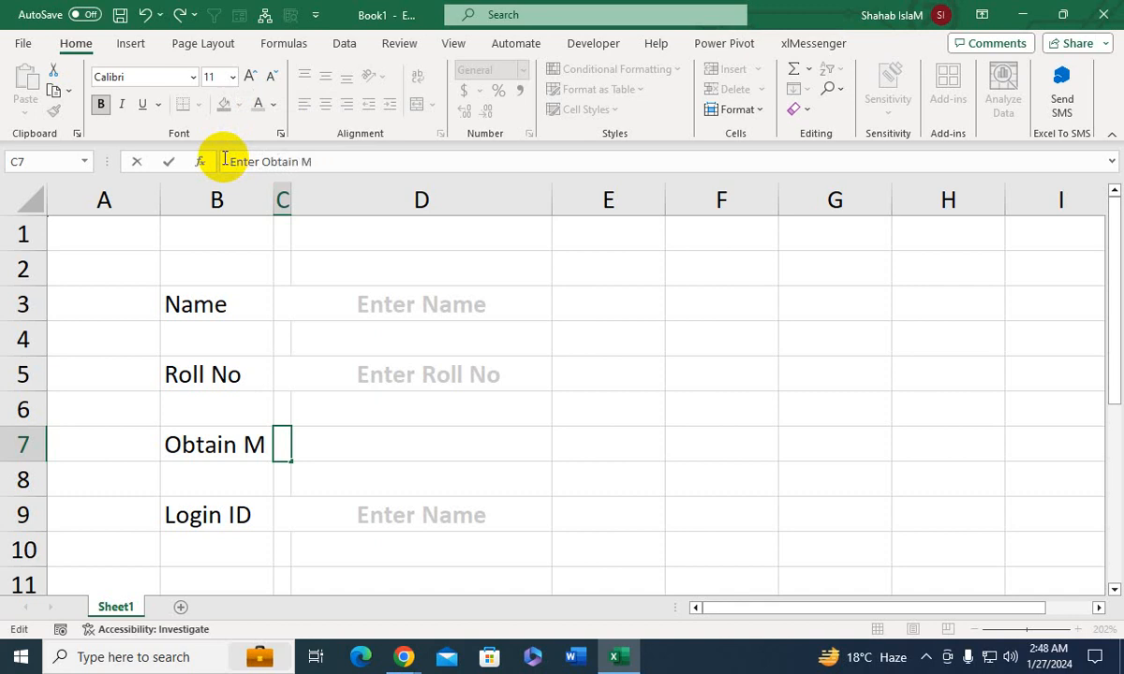
pyautogui.press('Return')
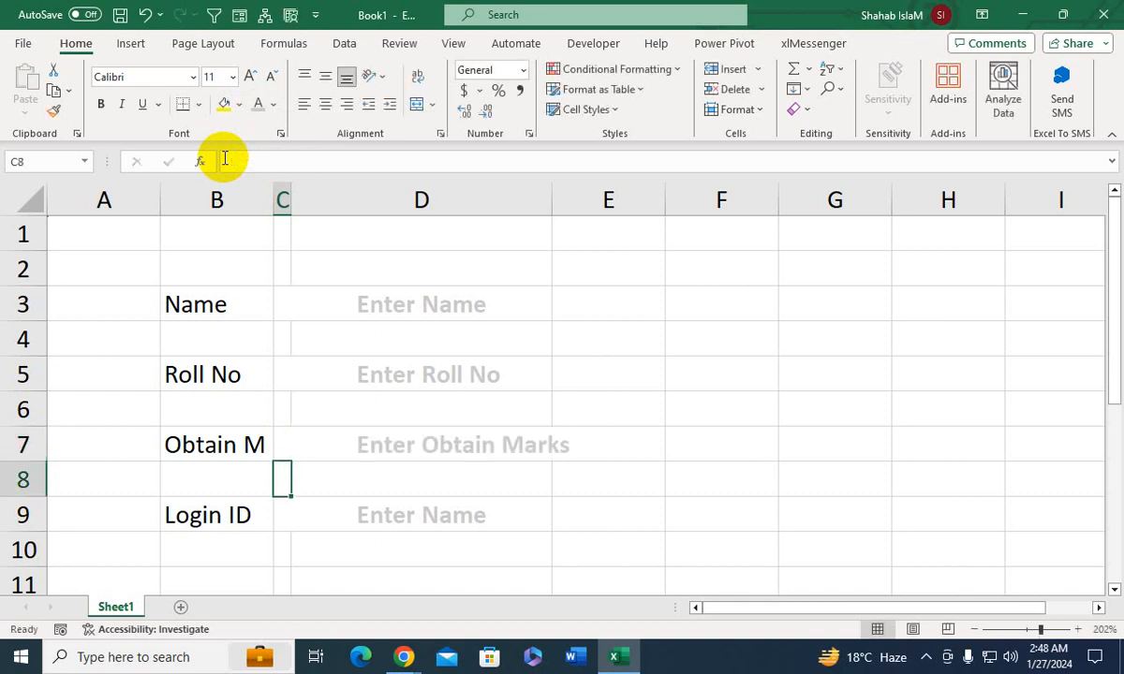
# - Replace the placeholder text in cell C9 with "Enter Login ID"
pyautogui.press('Return')
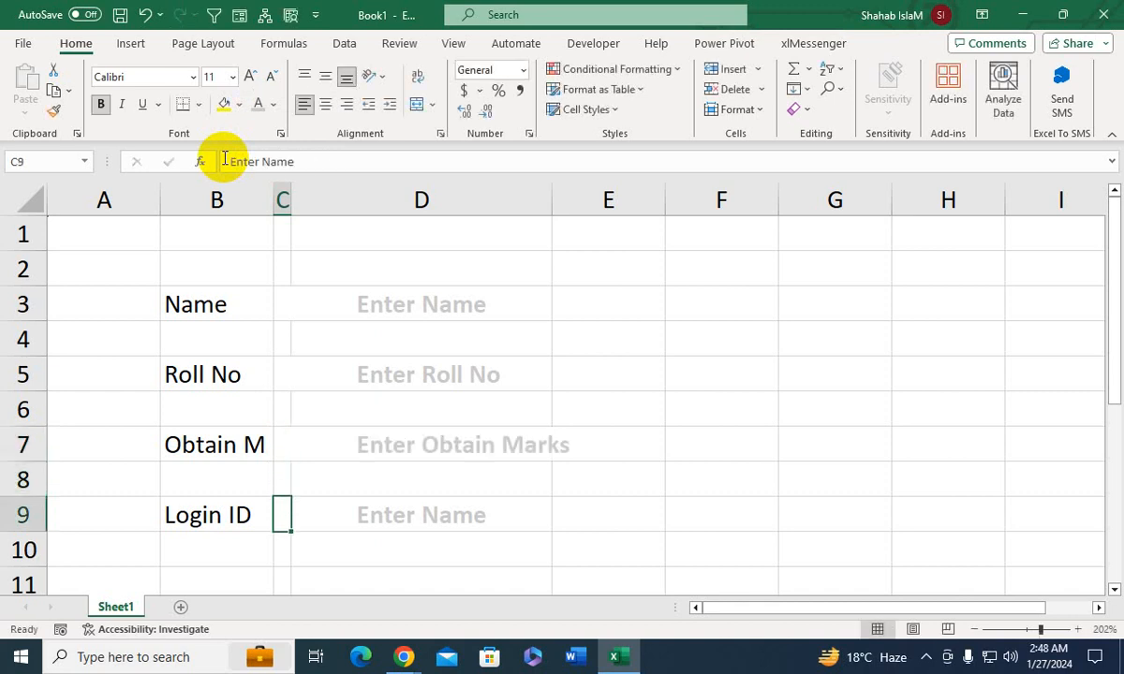
pyautogui.press('Delete')
pyautogui.write('Login IF')
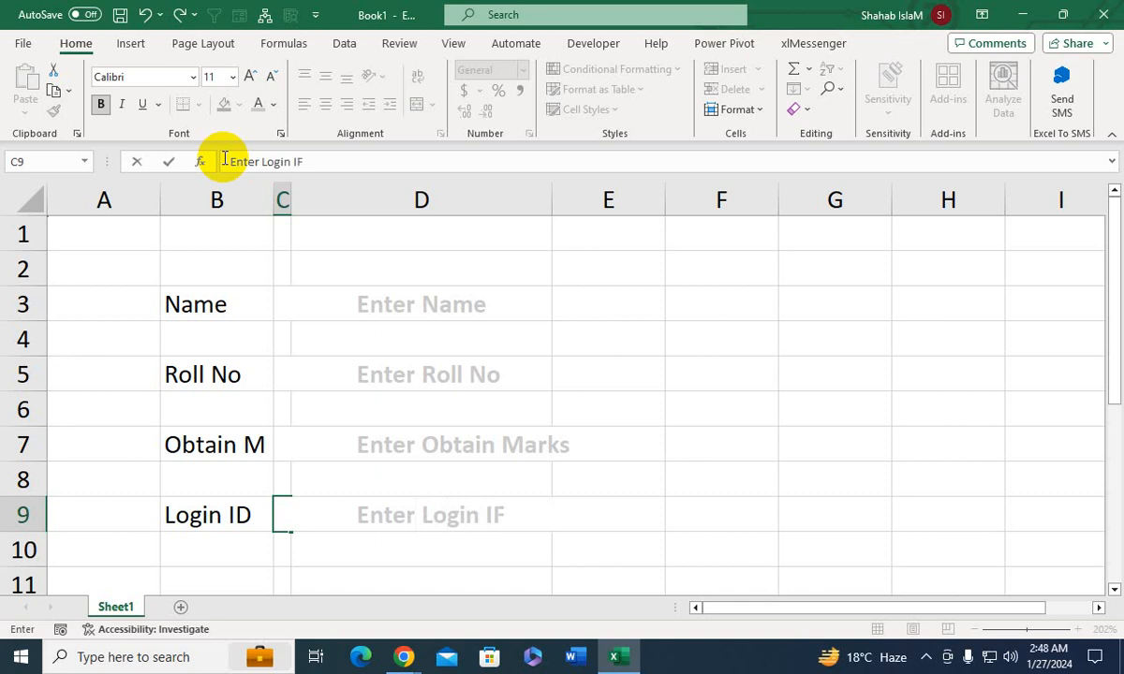
pyautogui.write('D')
pyautogui.press('Return')
# - Give input cells D3, D5, D7 and D9 a dark blue-gray fill and white font
pyautogui.click(413, 303)
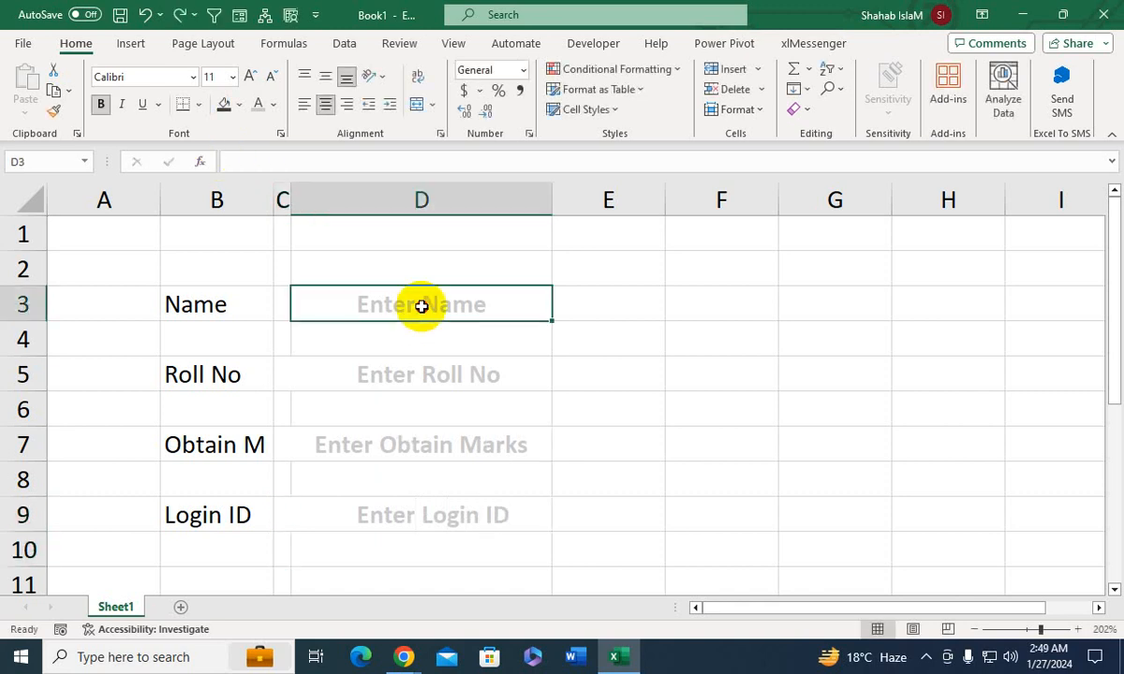
pyautogui.keyDown('ctrl'); pyautogui.click(420, 375); pyautogui.keyUp('ctrl')
pyautogui.keyDown('ctrl'); pyautogui.click(417, 446); pyautogui.keyUp('ctrl')
pyautogui.keyDown('ctrl'); pyautogui.click(401, 518); pyautogui.keyUp('ctrl')
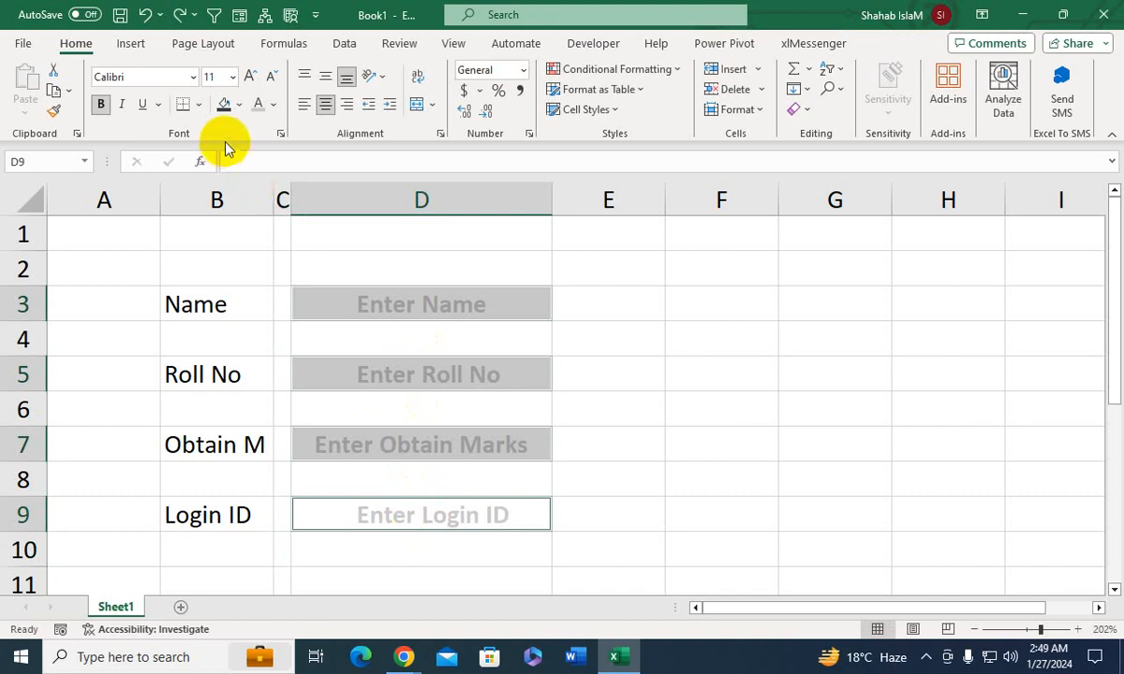
pyautogui.click(224, 104)
pyautogui.click(272, 104)
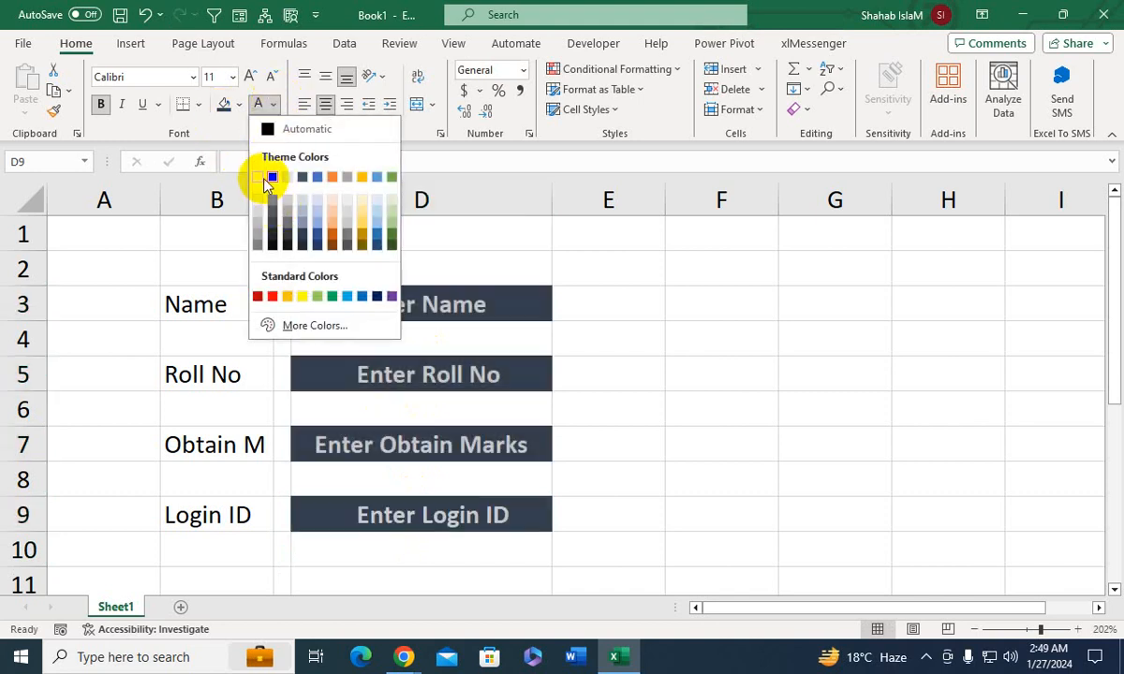
pyautogui.click(266, 178)
# - Test the first two placeholders by entering a sample full name in D3 and roll number 1 in D5
pyautogui.click(389, 316)
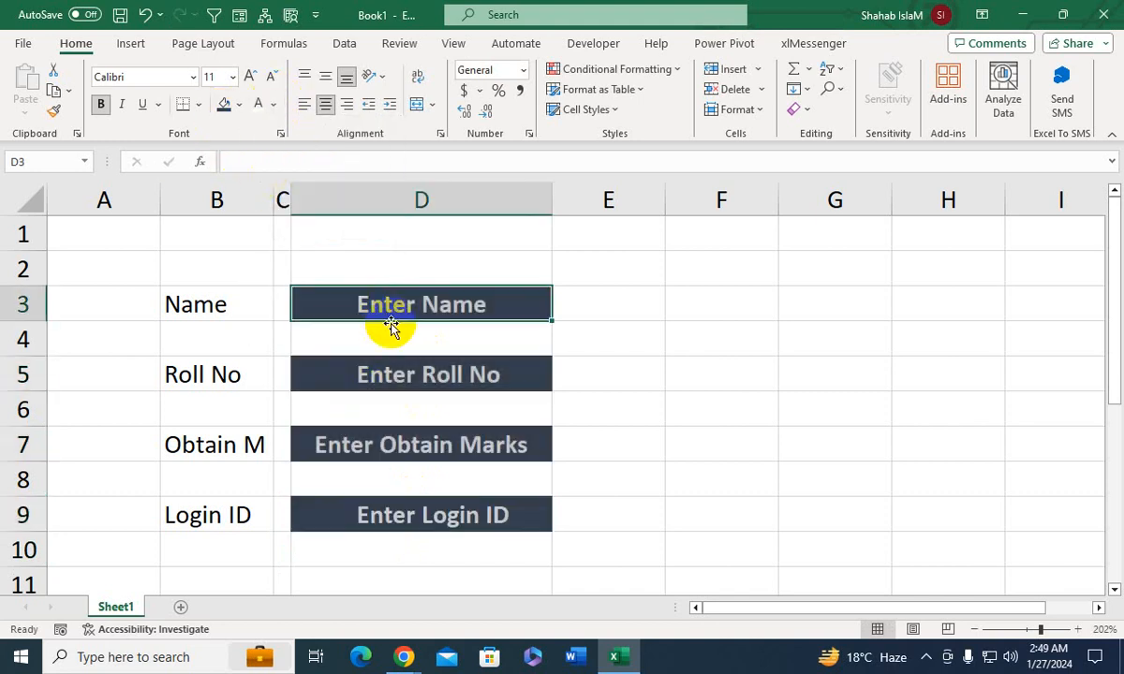
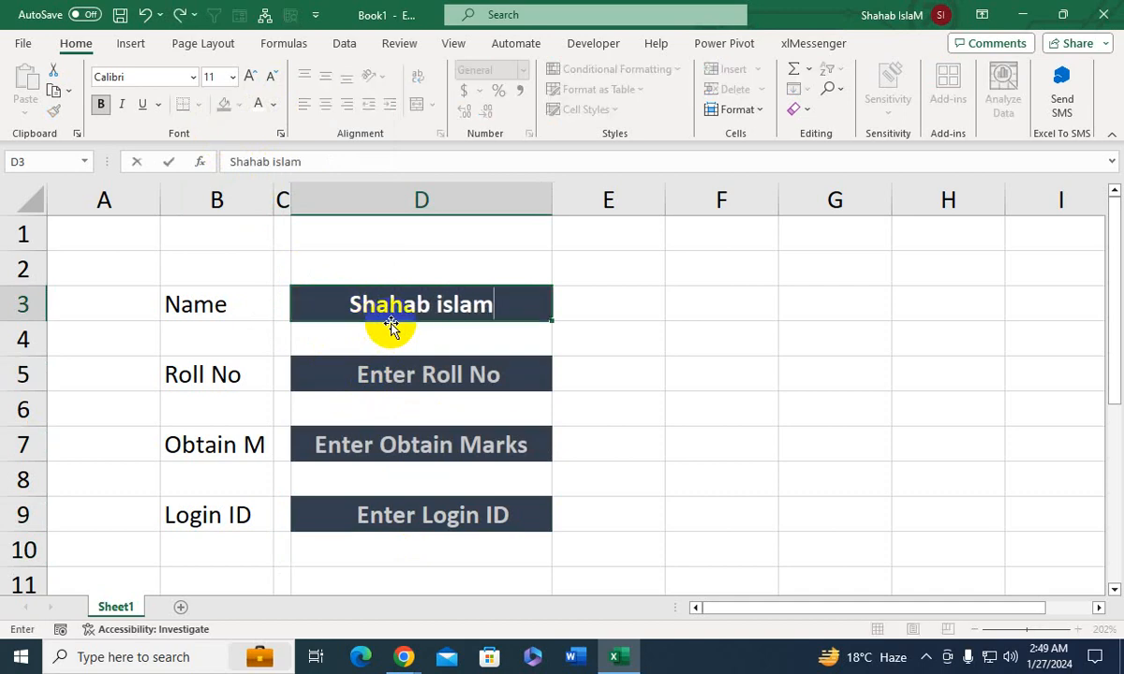
pyautogui.press('Return')
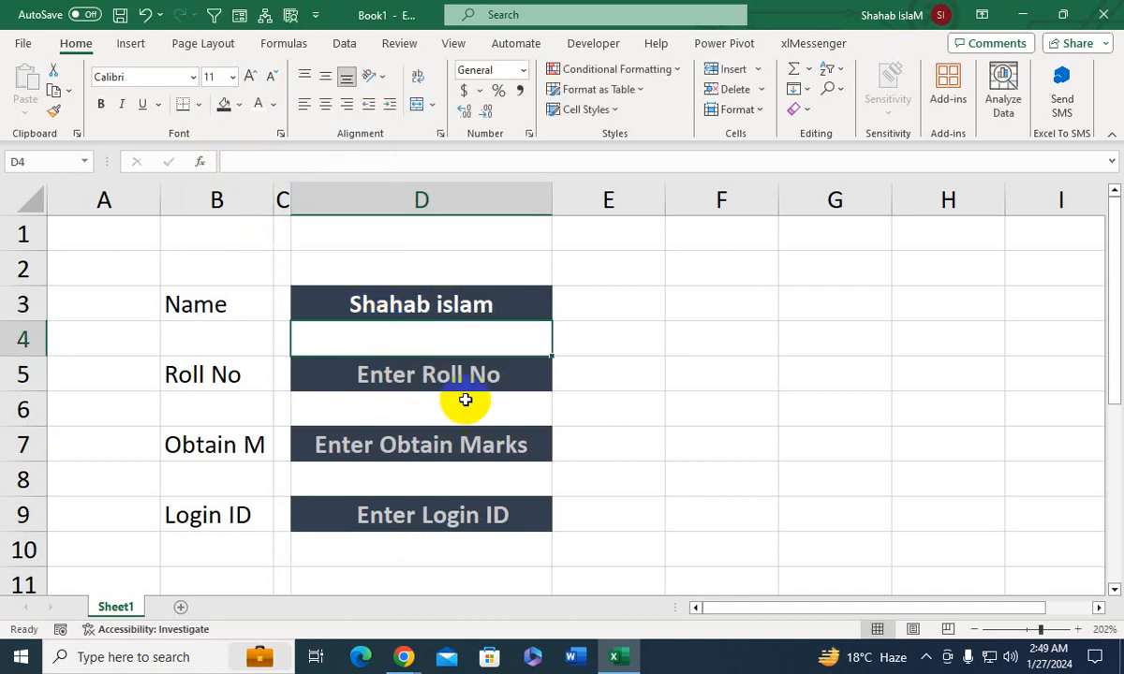
pyautogui.click(431, 368)
pyautogui.write('1')
pyautogui.press('Return')
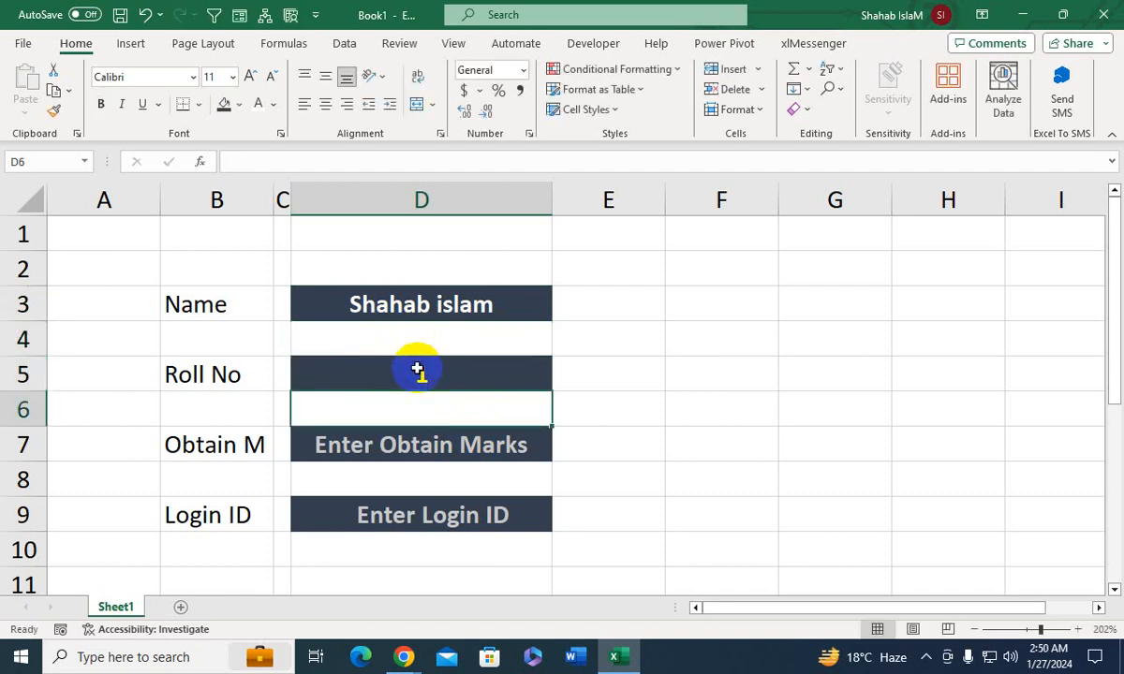
# - Enter 455 as the obtained marks in D7 and a sample login ID in D9
pyautogui.click(375, 458)
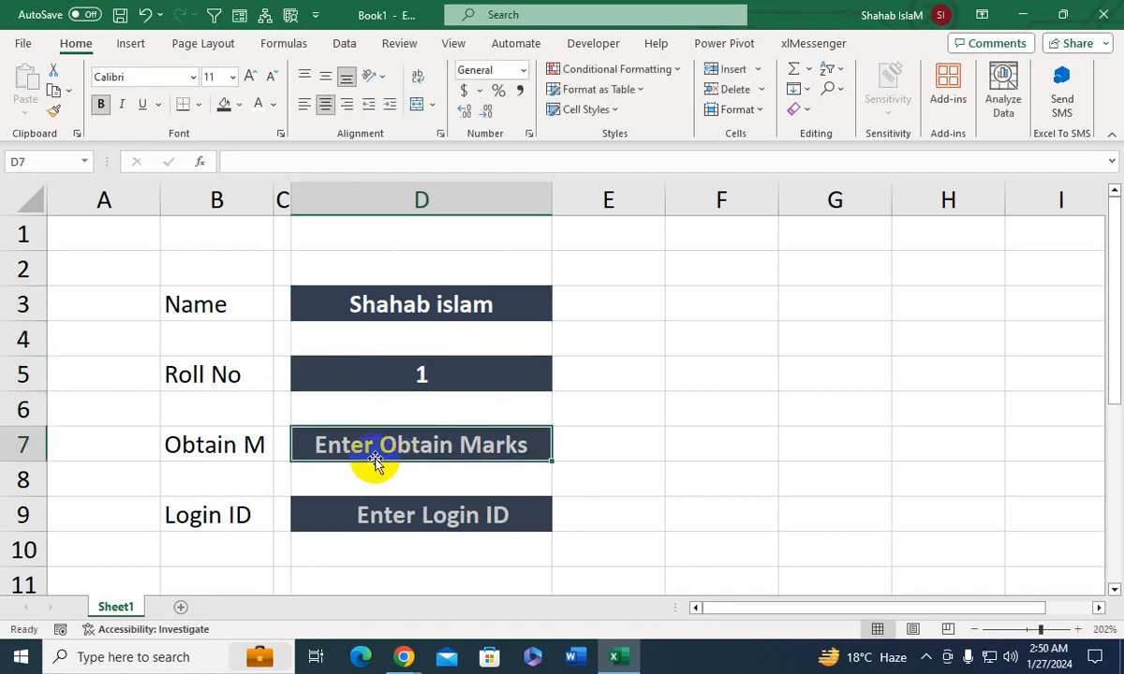
pyautogui.write('455')
pyautogui.press('Return')
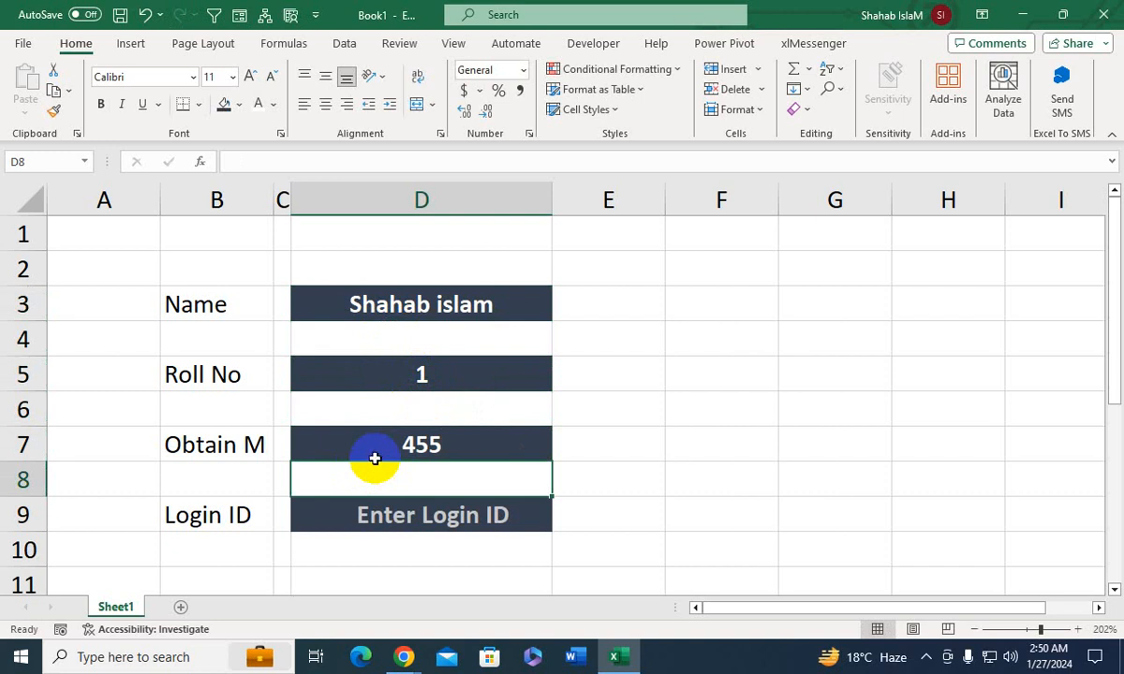
pyautogui.click(395, 520)
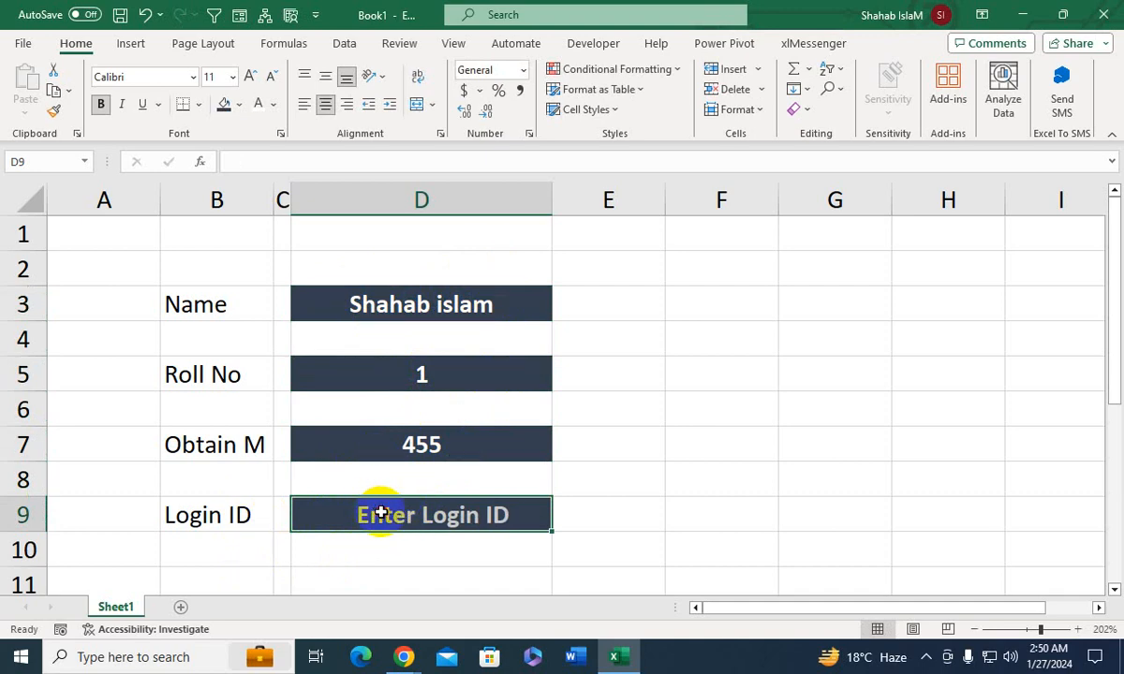
pyautogui.write('1236546')
pyautogui.press('Return')
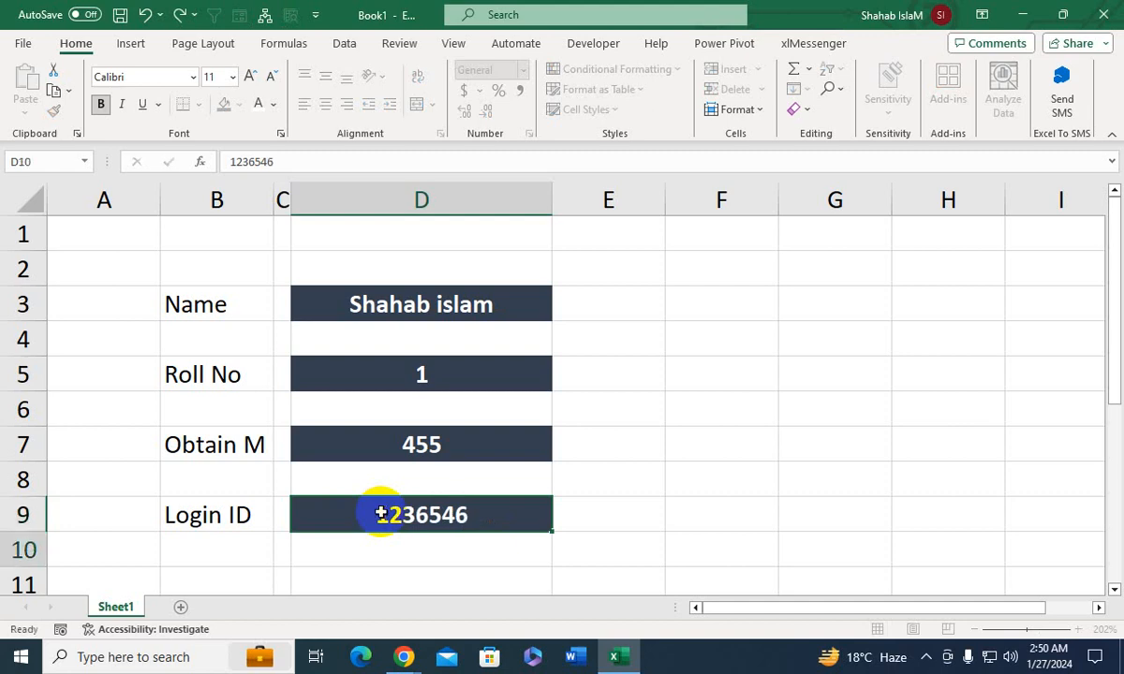
pyautogui.click(388, 515)
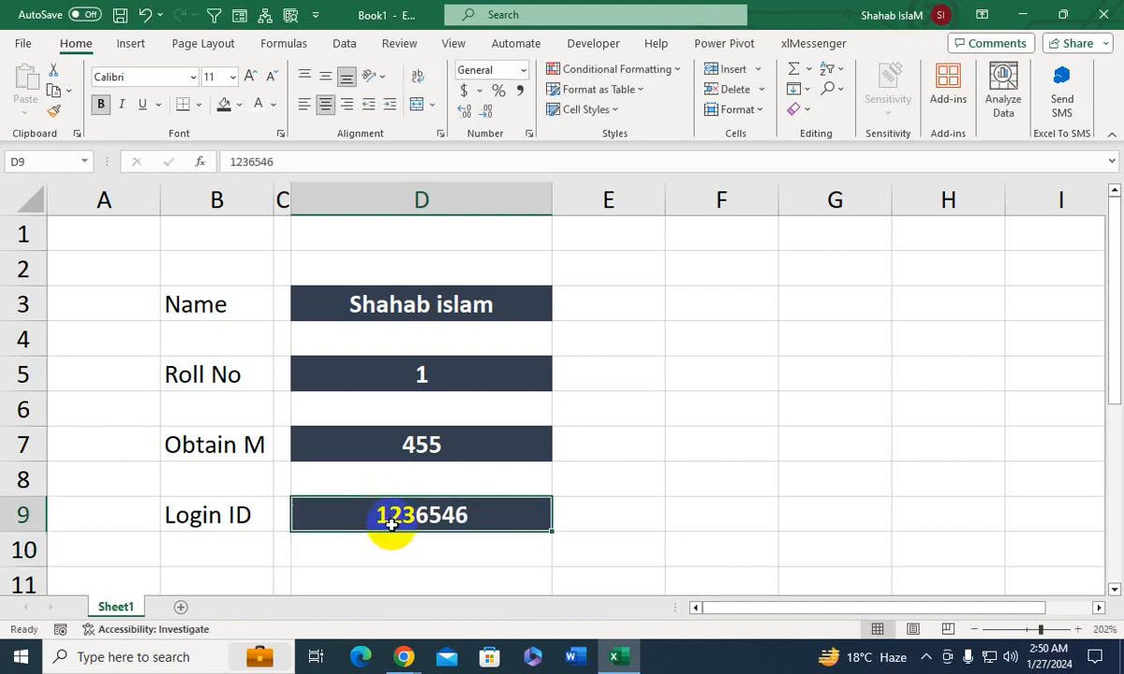
# - Add a new worksheet, enter five asterisks in cell D2 as a trial, and clear them again
pyautogui.click(182, 607)
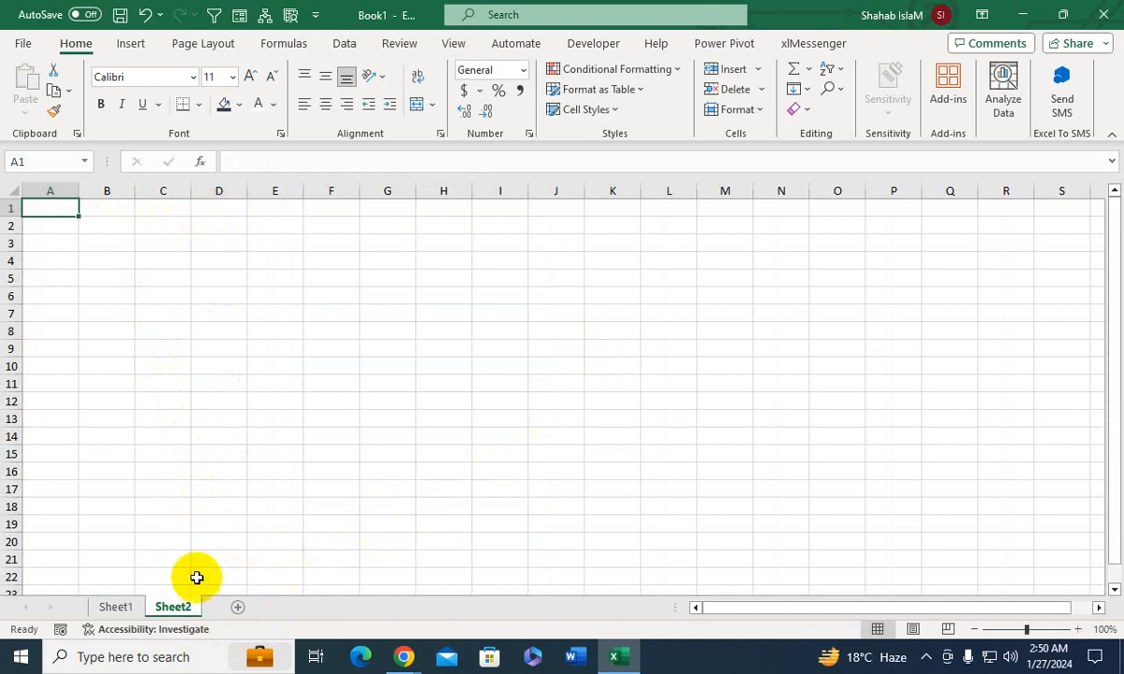
pyautogui.click(194, 223)
pyautogui.press('alt')
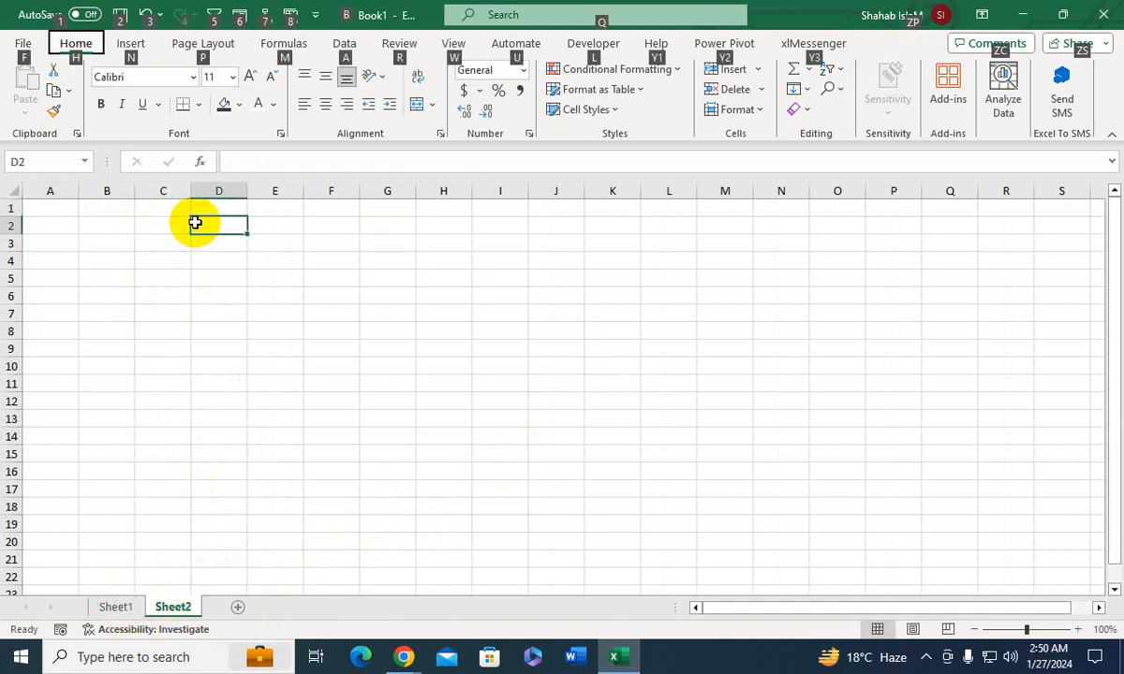
pyautogui.moveTo(207, 262); pyautogui.dragTo(205, 275)
pyautogui.click(223, 224)
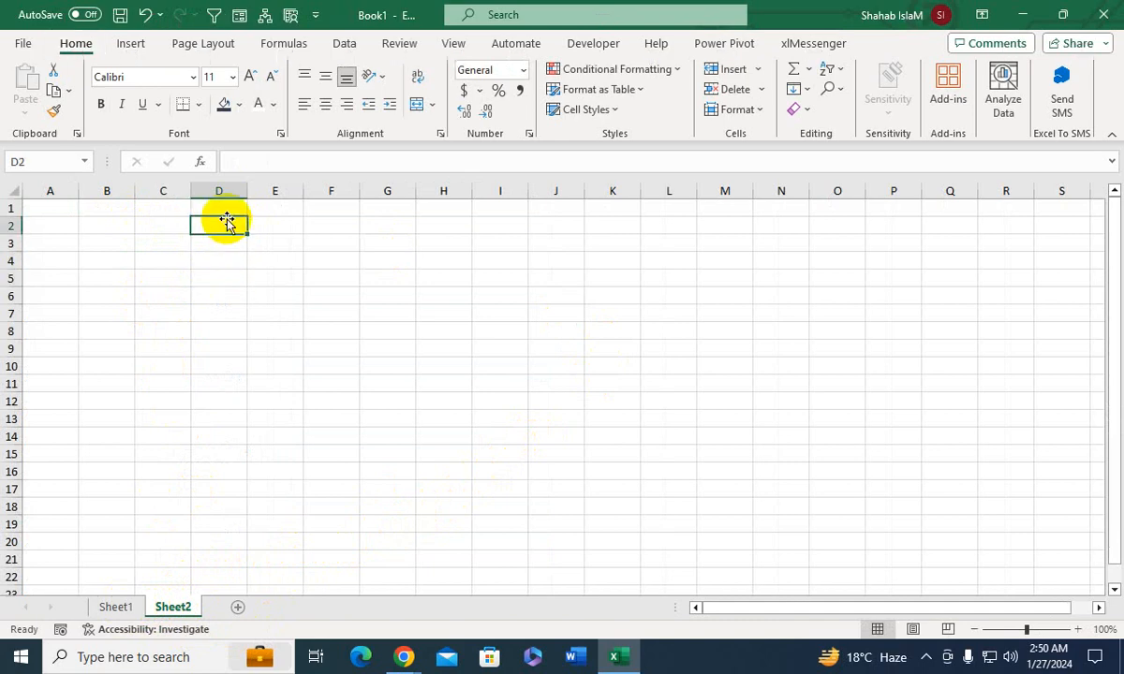
pyautogui.write('**')
pyautogui.click(220, 273)
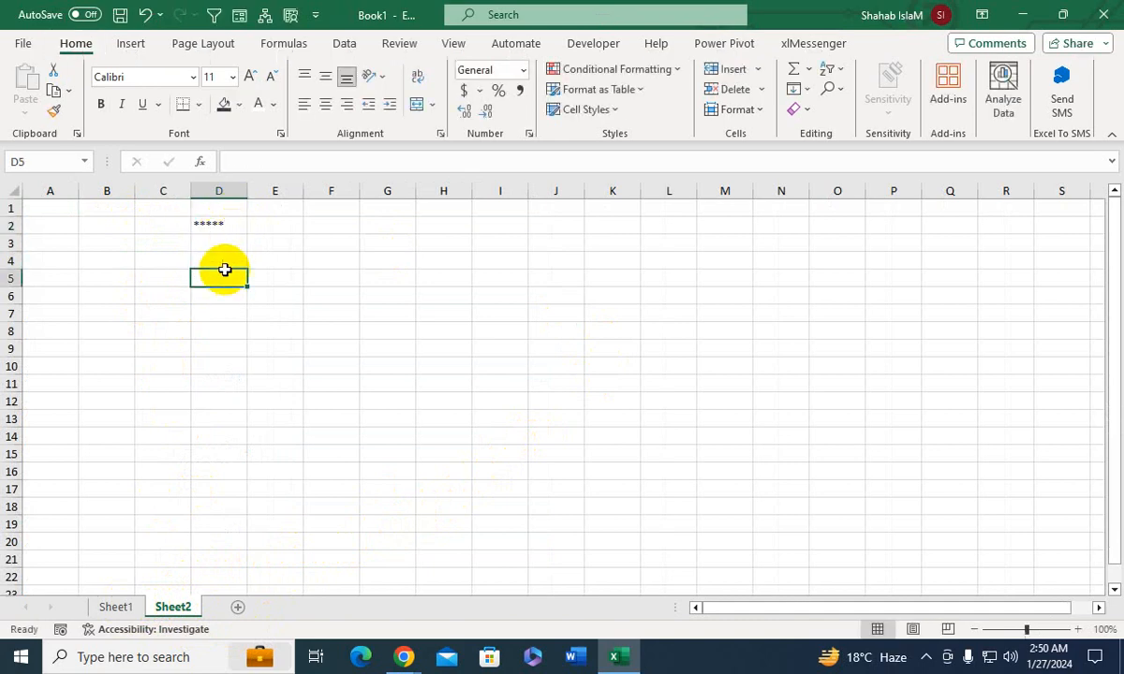
pyautogui.click(228, 222)
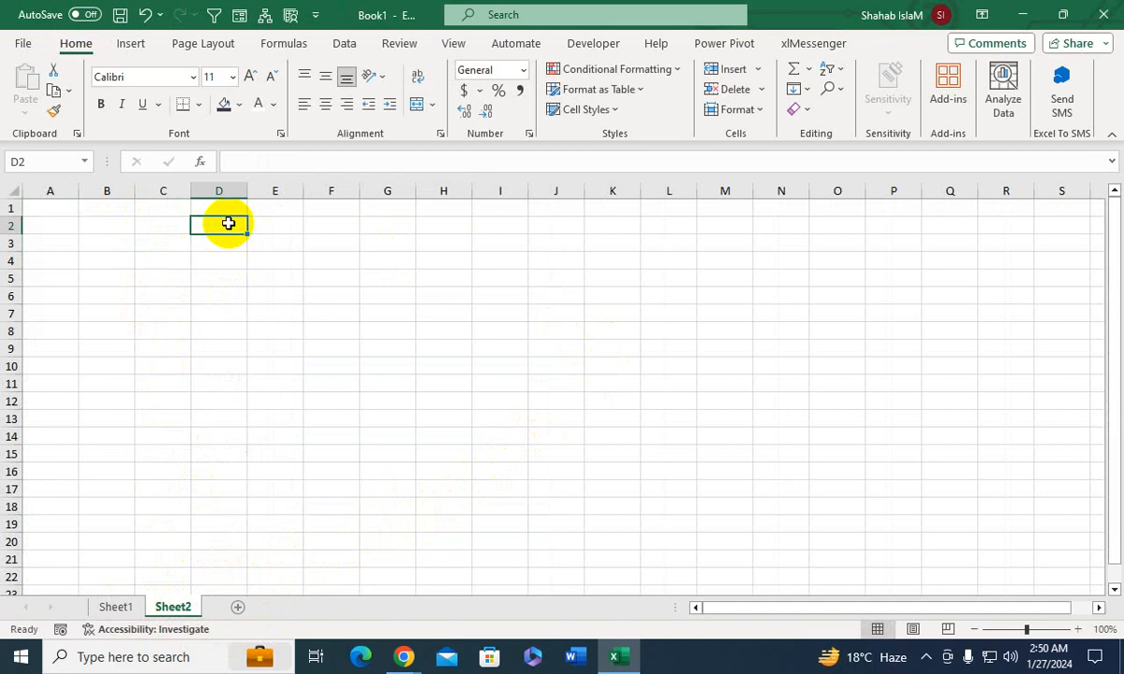
# - Make the Sheet1 labels in B3, B5, B7 and B9 bold and left-aligned
pyautogui.click(114, 609)
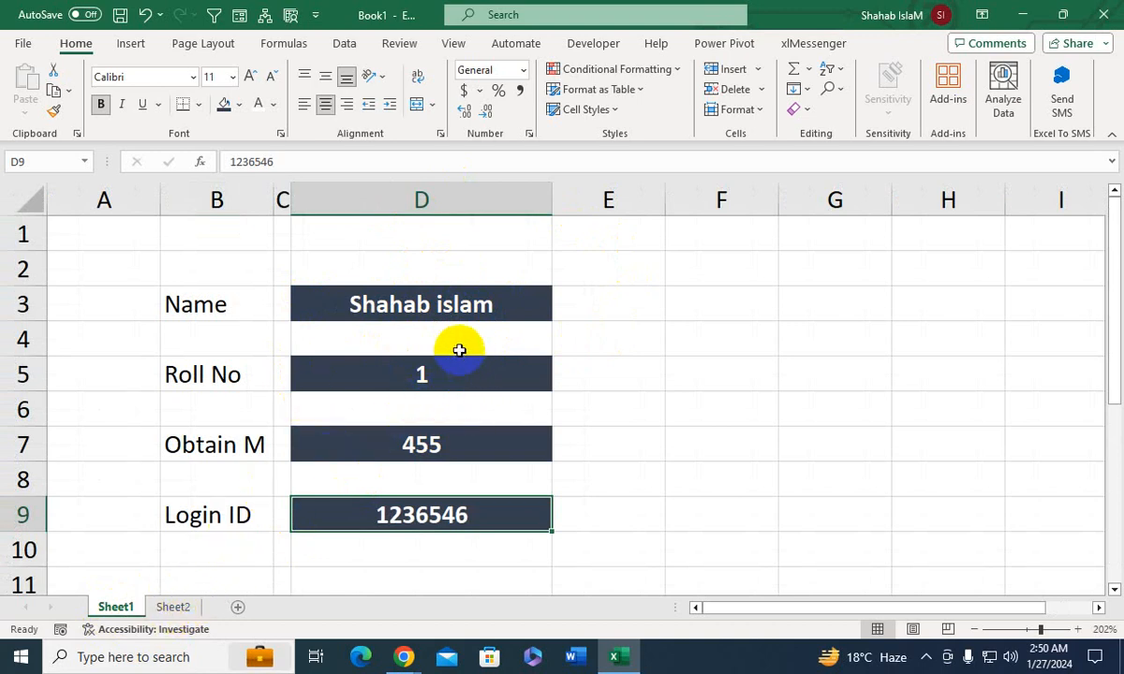
pyautogui.click(207, 318)
pyautogui.keyDown('ctrl'); pyautogui.click(221, 375); pyautogui.keyUp('ctrl')
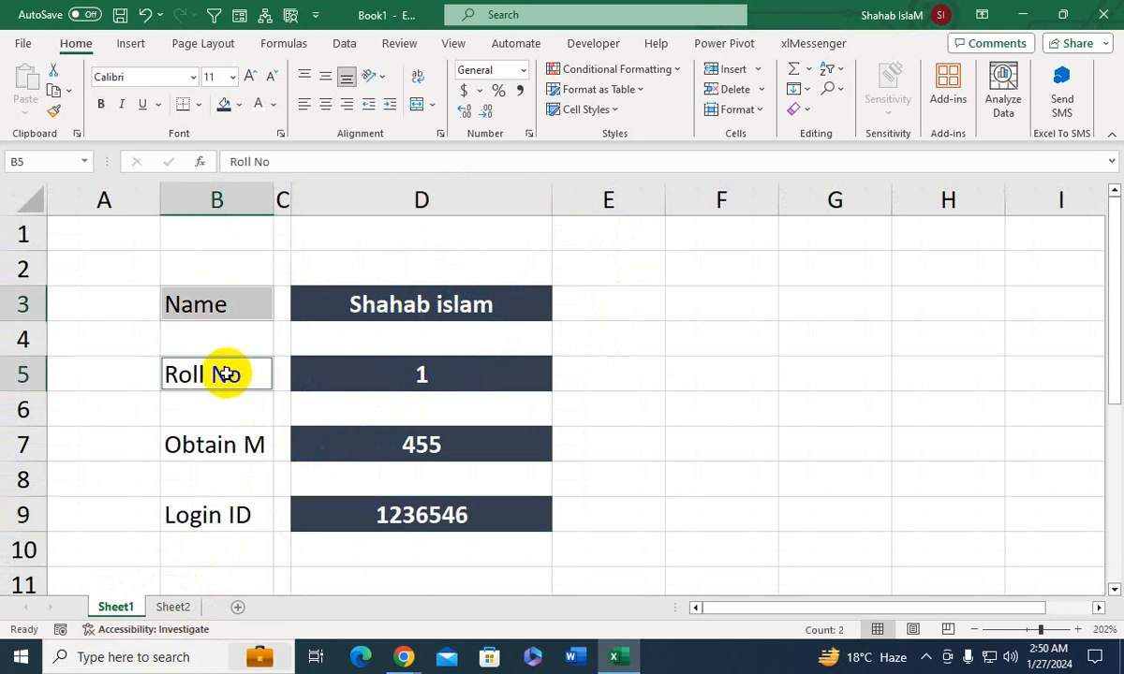
pyautogui.keyDown('ctrl'); pyautogui.click(215, 438); pyautogui.keyUp('ctrl')
pyautogui.keyDown('ctrl'); pyautogui.click(202, 518); pyautogui.keyUp('ctrl')
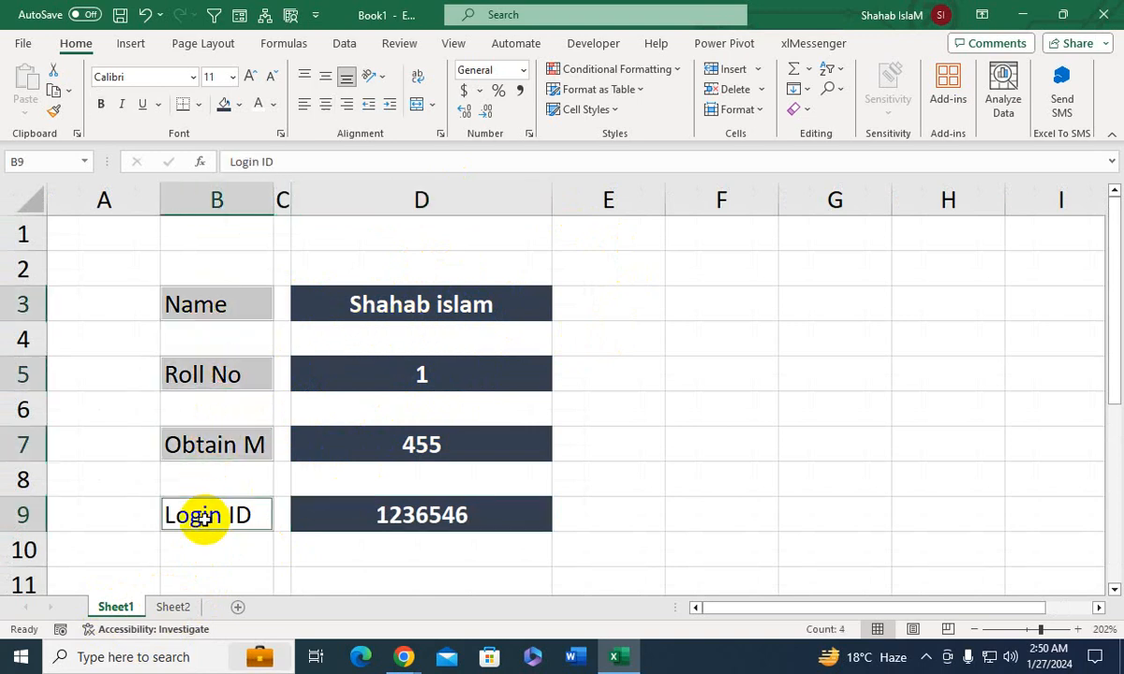
pyautogui.click(101, 103)
pyautogui.click(322, 81)
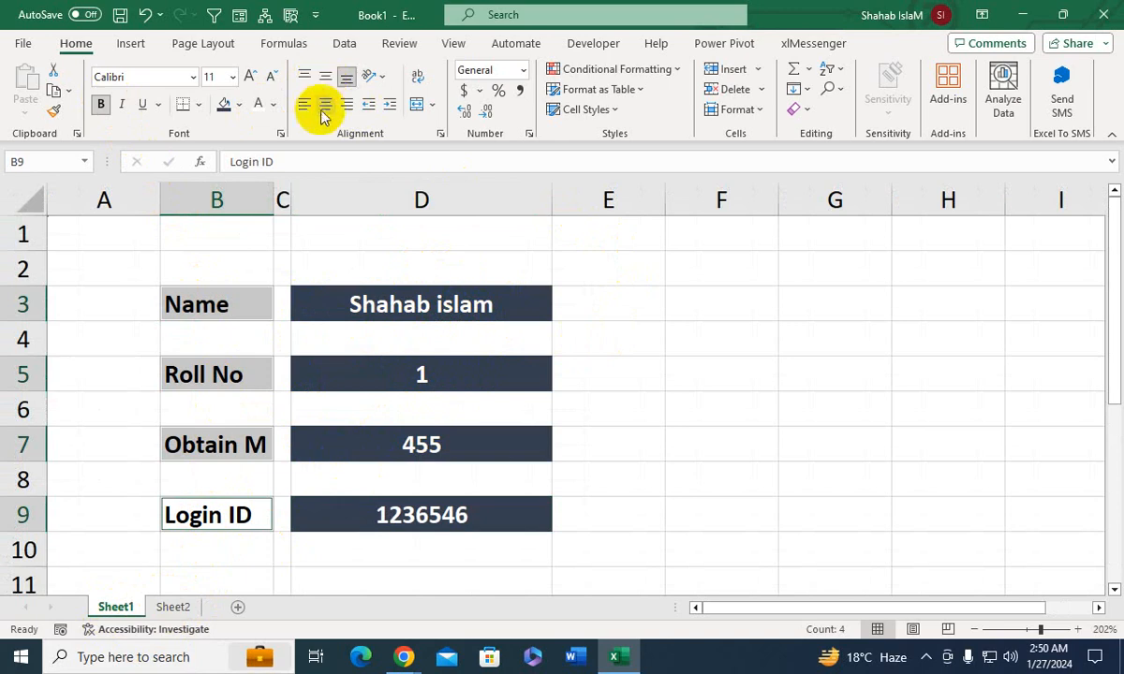
pyautogui.click(302, 109)
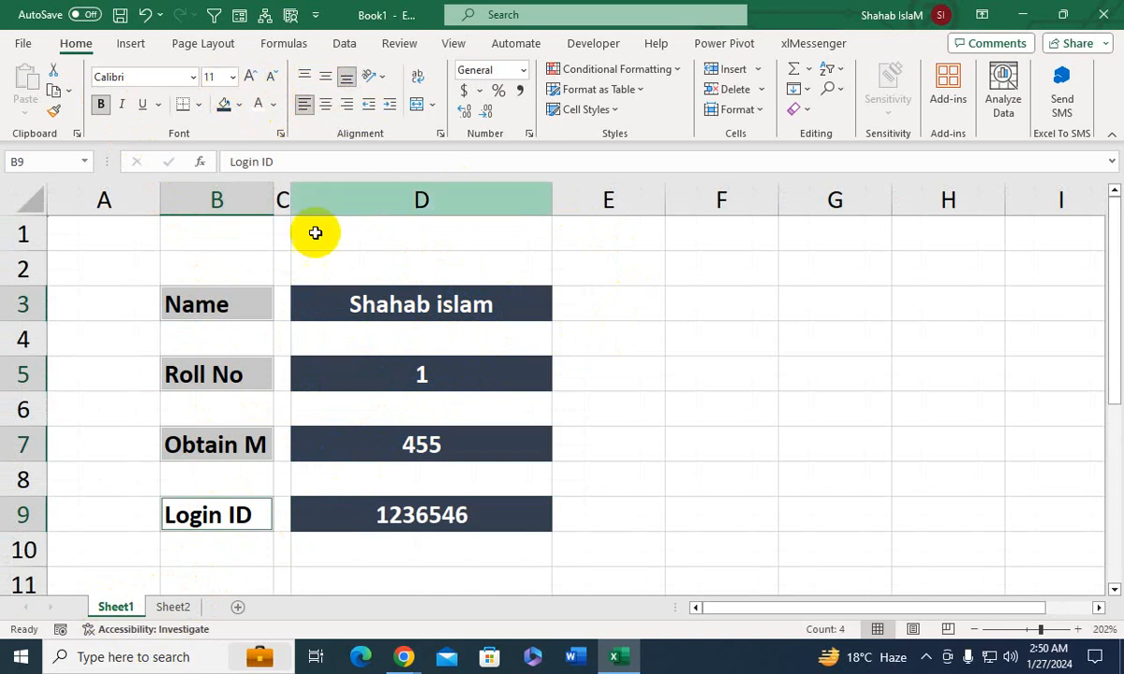
pyautogui.click(404, 337)
pyautogui.click(526, 279)
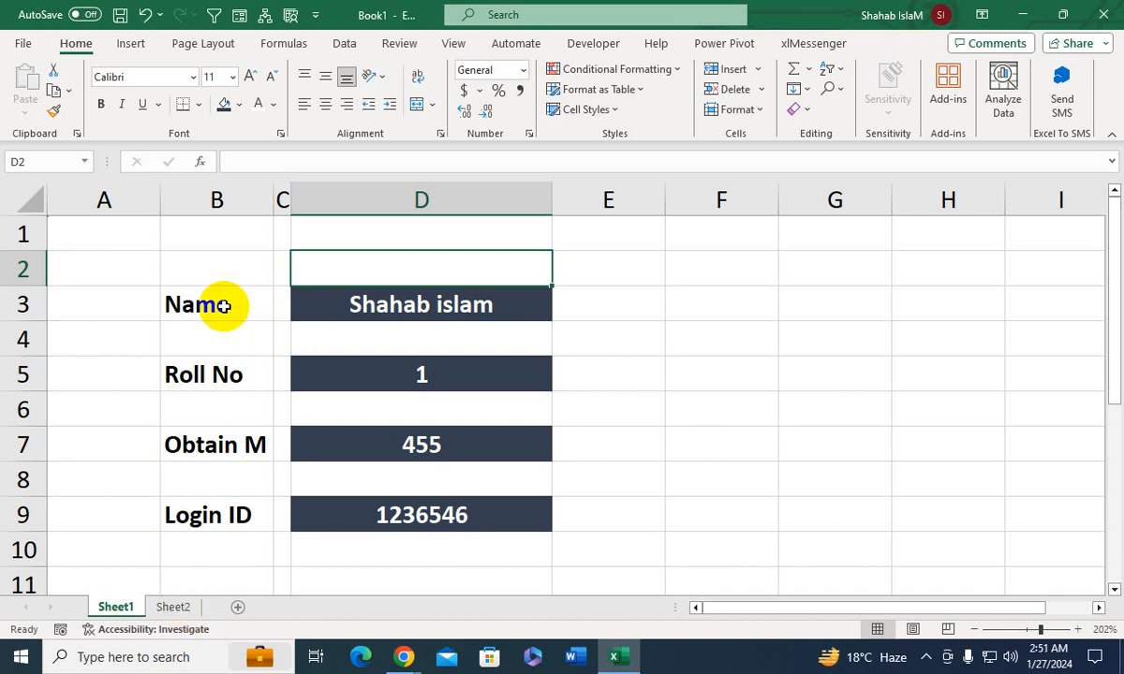
# - Copy the labels in B3:B9 and paste them transposed into Sheet2 starting at A1
pyautogui.moveTo(221, 303); pyautogui.dragTo(226, 514)
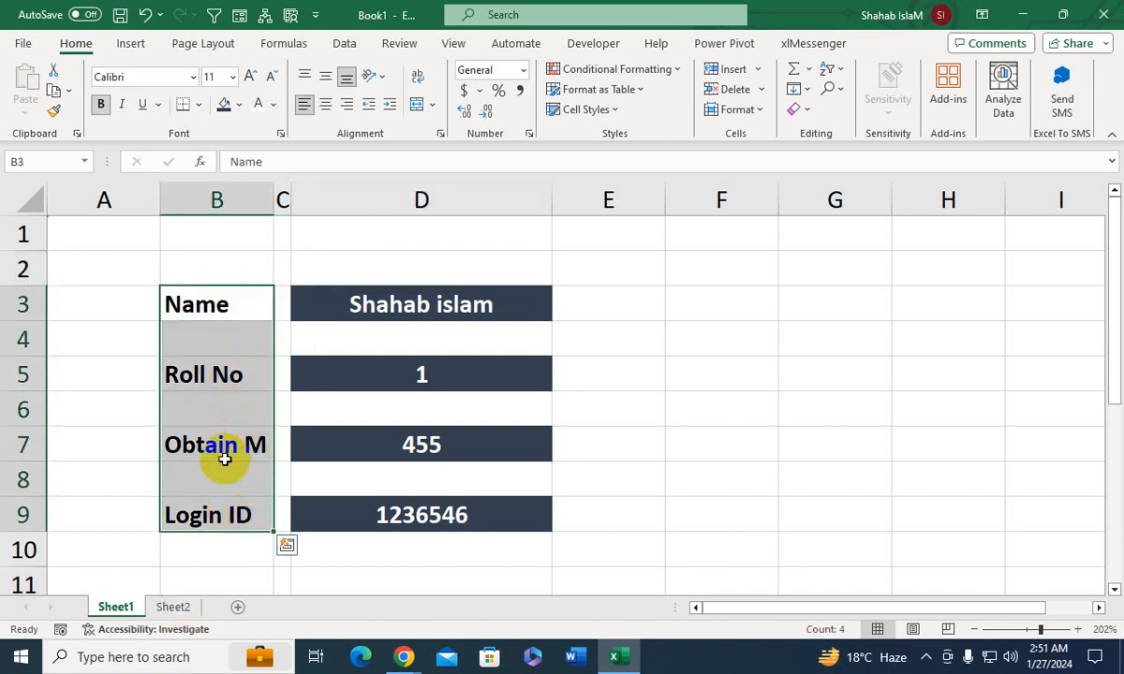
pyautogui.hotkey('ctrl', 'c')
pyautogui.click(174, 607)
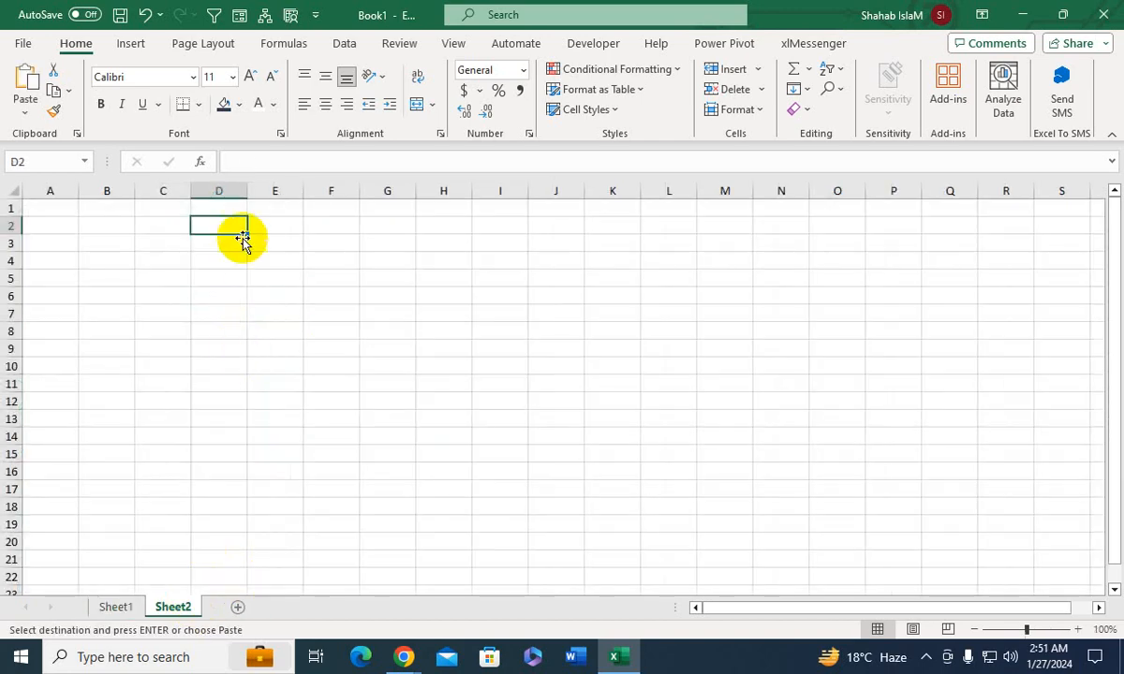
pyautogui.click(64, 208)
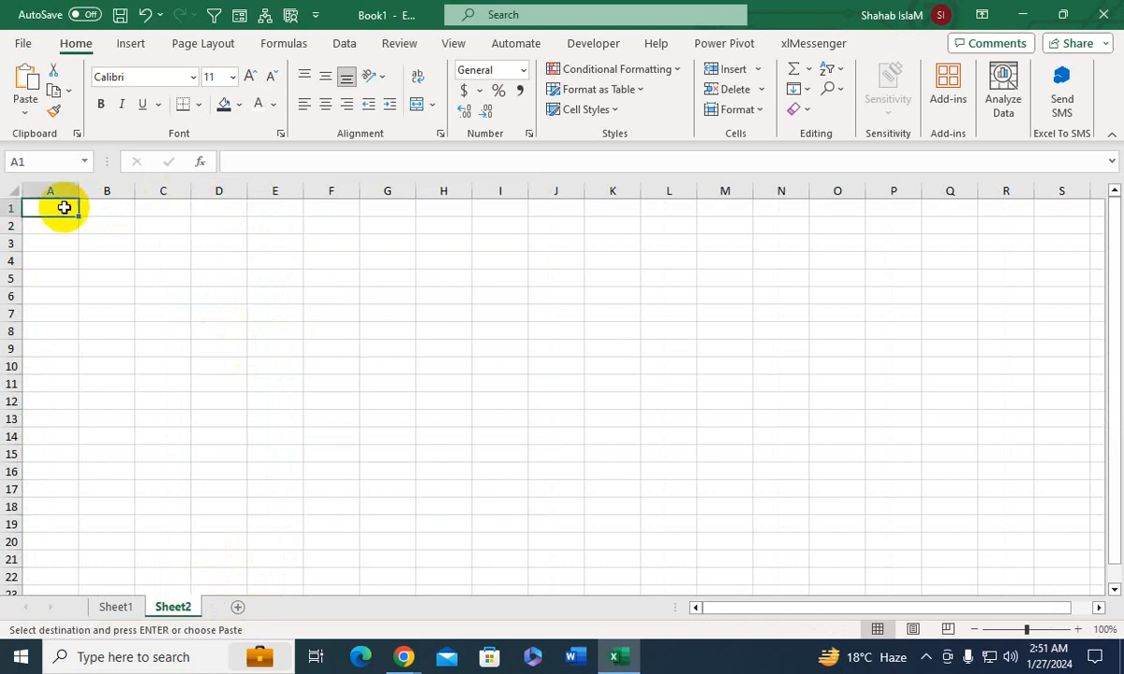
pyautogui.hotkey('ctrl', 'alt', 'v')
pyautogui.click(575, 368)
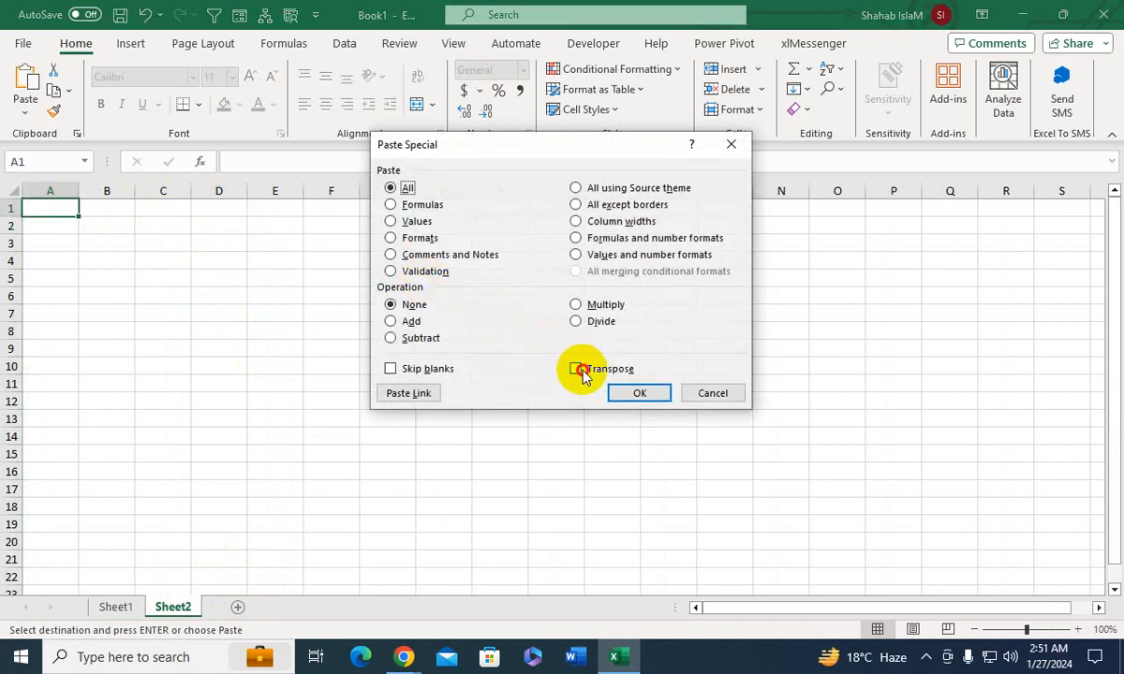
pyautogui.click(615, 393)
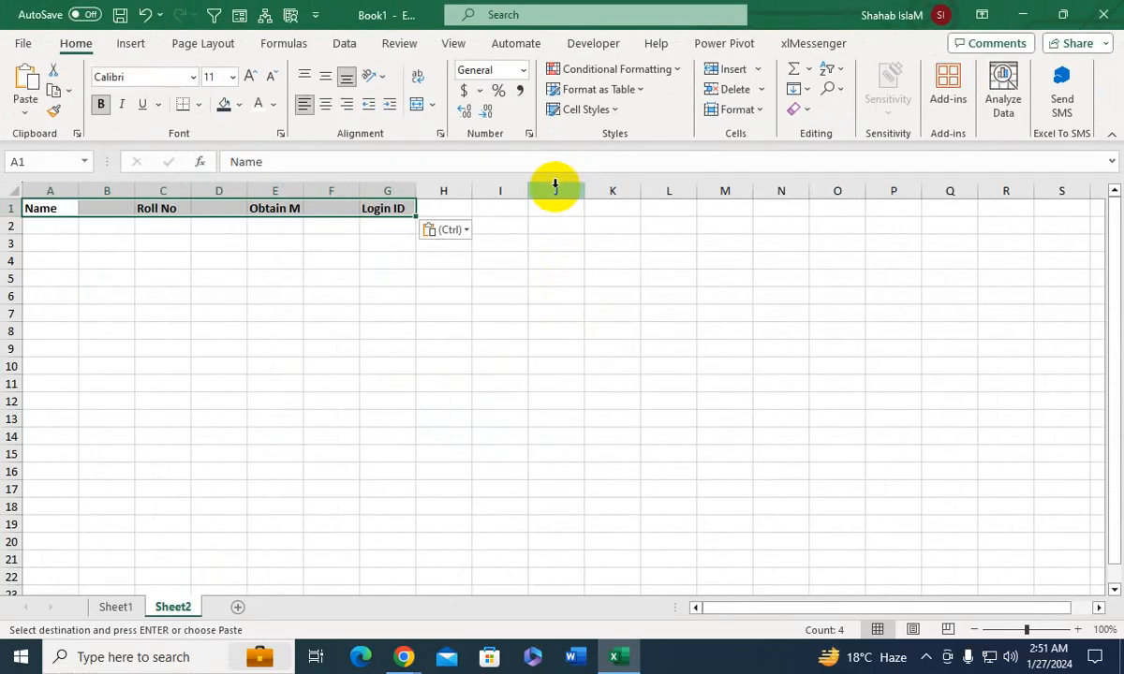
# - Select the blank cells between the pasted headers in row 1 and delete them, shifting cells left
pyautogui.hotkey('ctrl', 'g')
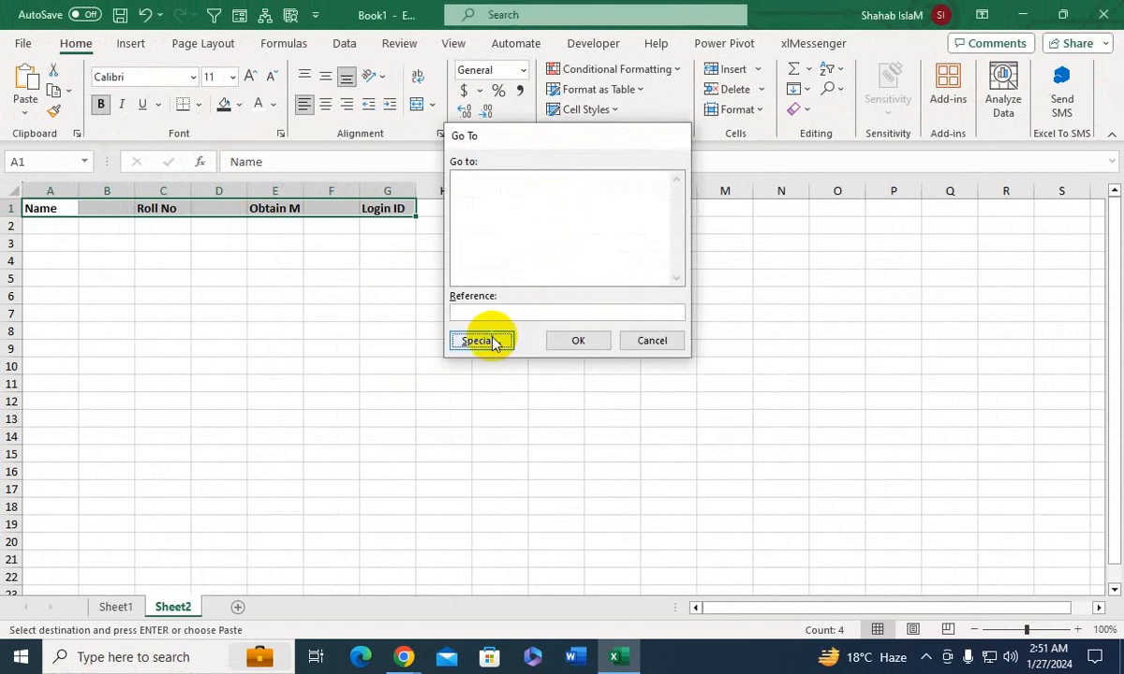
pyautogui.click(492, 339)
pyautogui.click(470, 268)
pyautogui.click(591, 367)
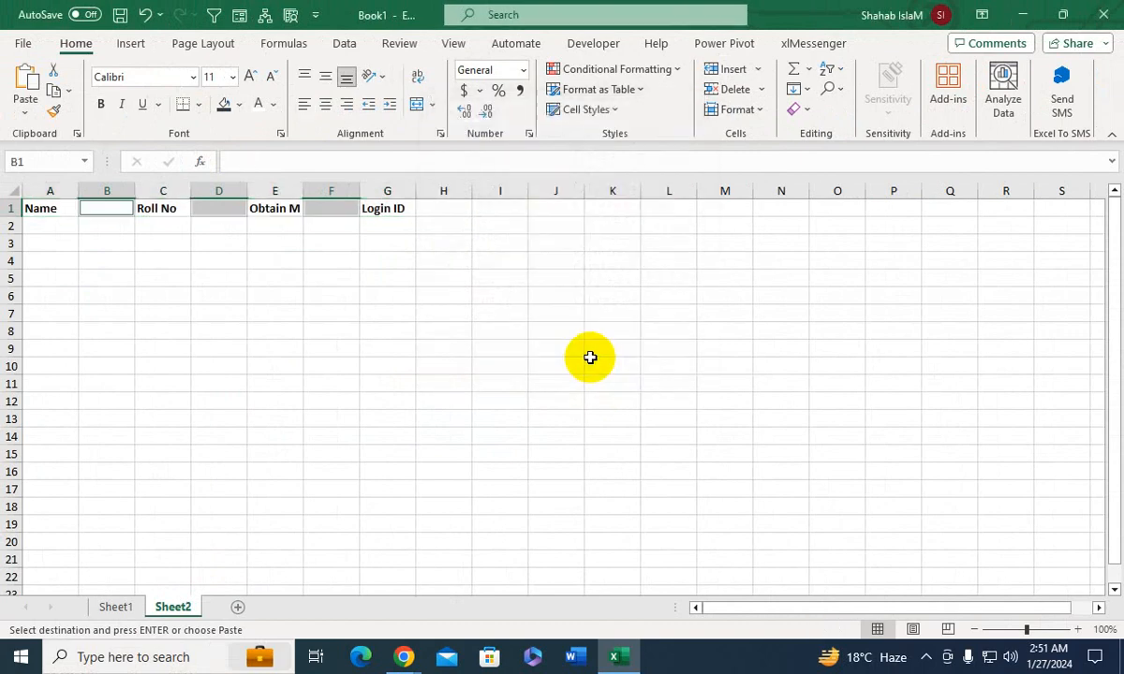
pyautogui.hotkey('ctrl', '-')
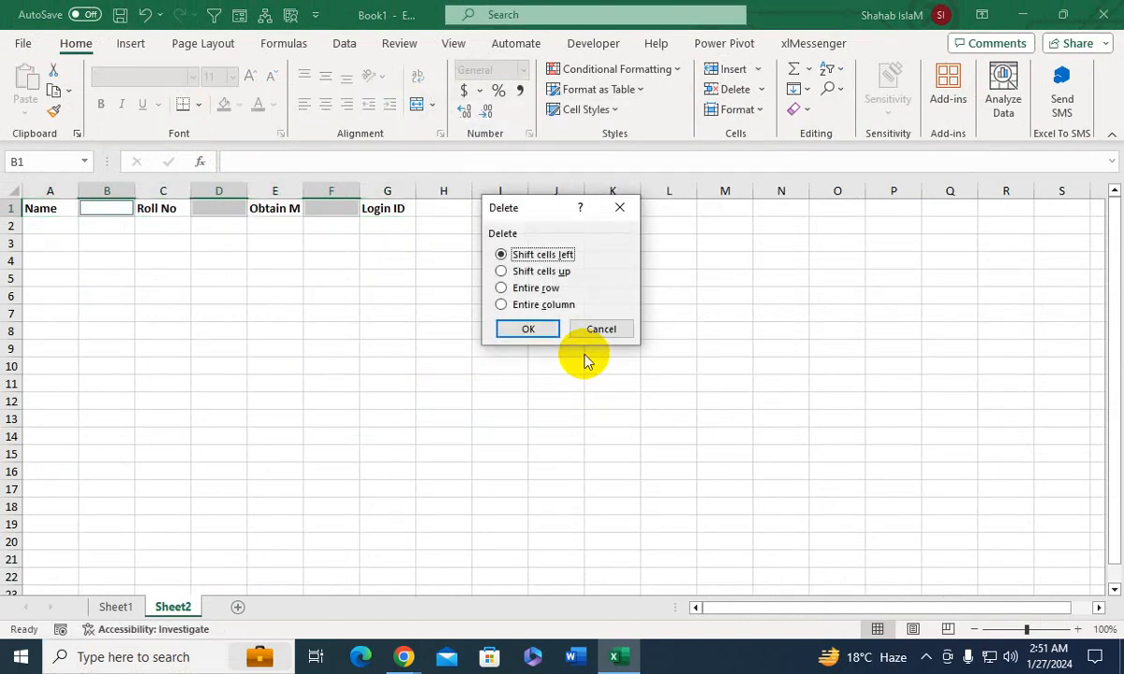
pyautogui.press('Return')
pyautogui.click(273, 245)
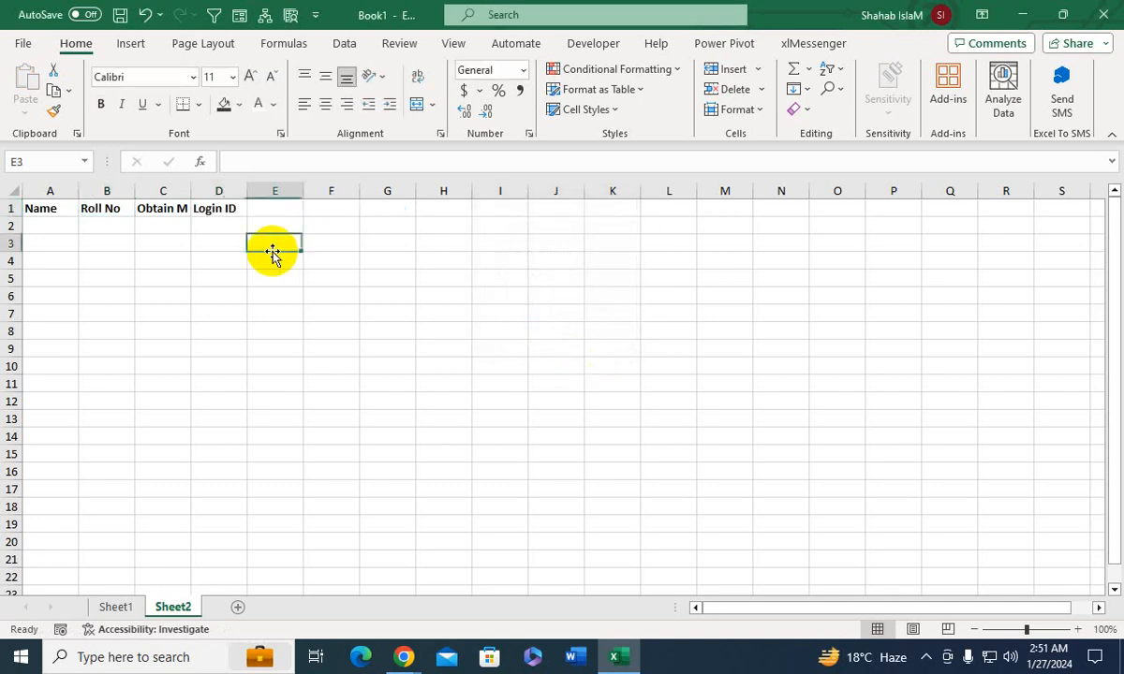
# - Enlarge row 1 and columns A to D, then center the headers horizontally and vertically in a larger font
pyautogui.moveTo(11, 216); pyautogui.dragTo(18, 238)
pyautogui.moveTo(50, 191); pyautogui.dragTo(46, 230)
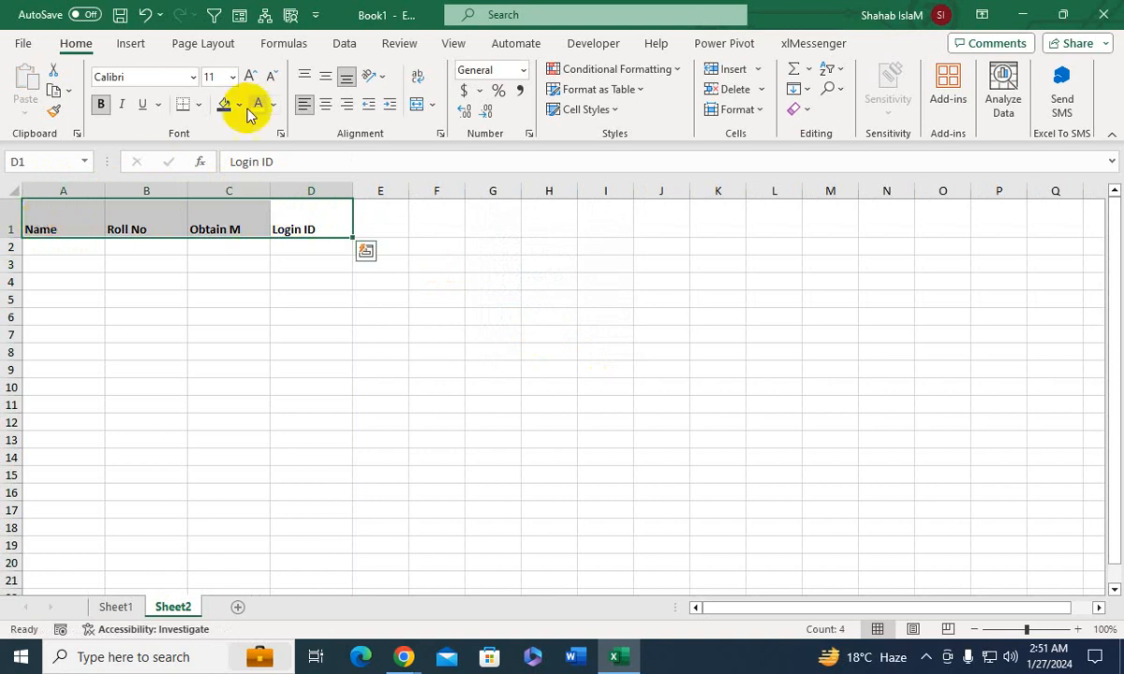
pyautogui.click(326, 105)
pyautogui.click(325, 76)
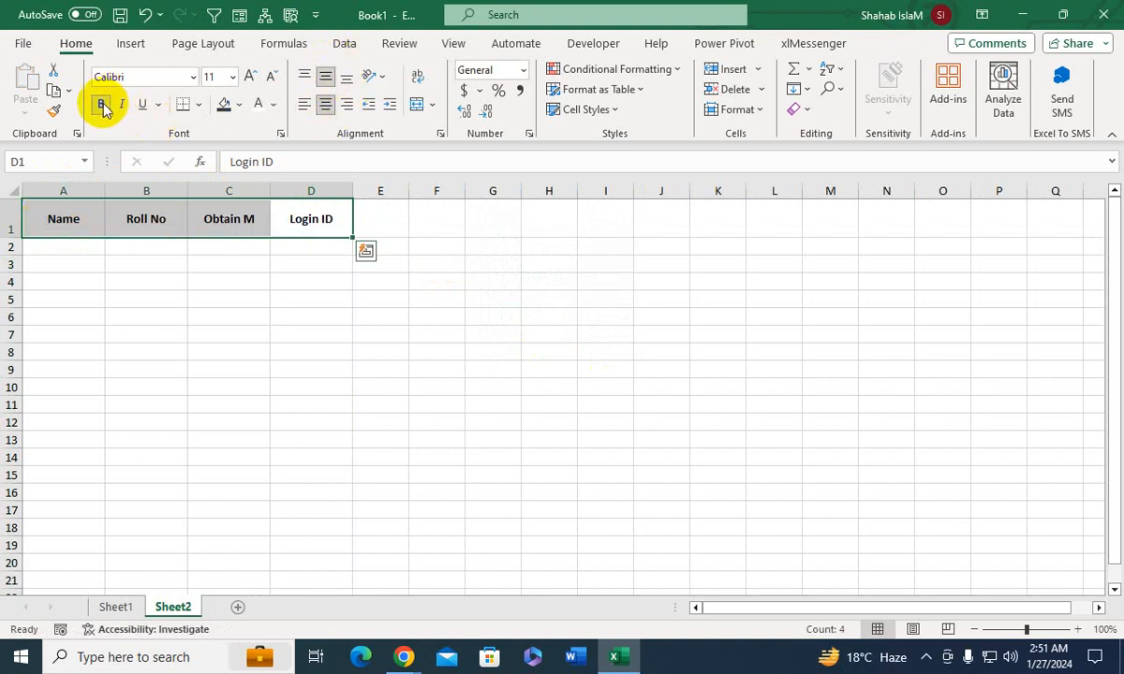
pyautogui.click(250, 76)
pyautogui.click(250, 75)
pyautogui.click(229, 296)
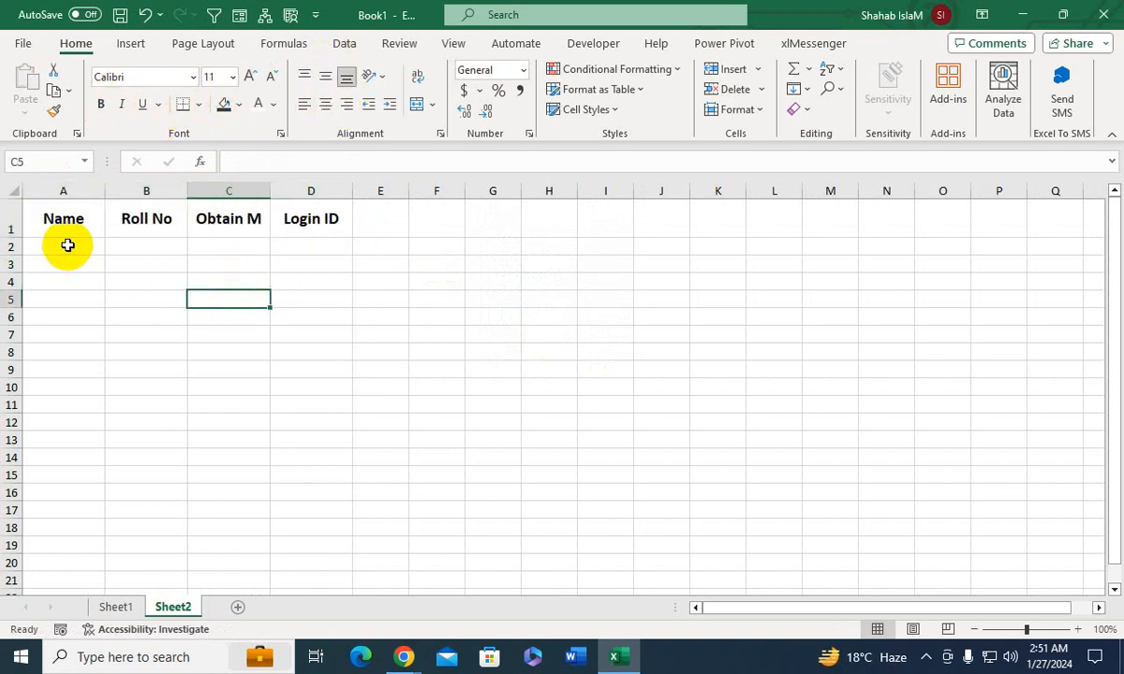
pyautogui.click(68, 245)
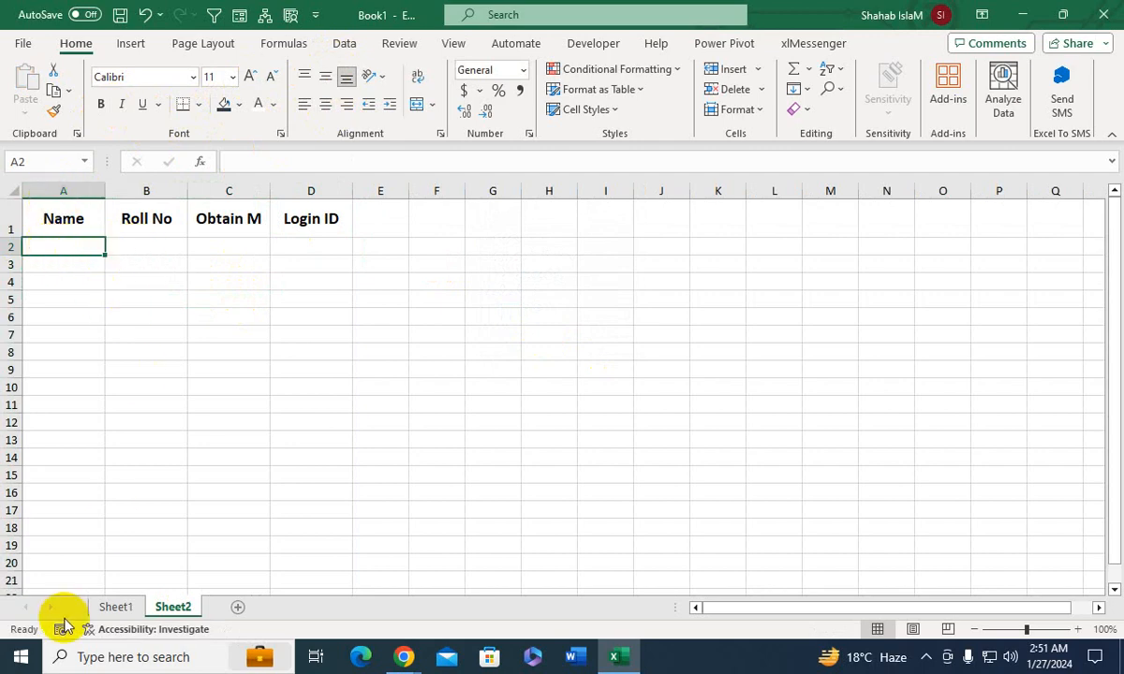
pyautogui.click(115, 606)
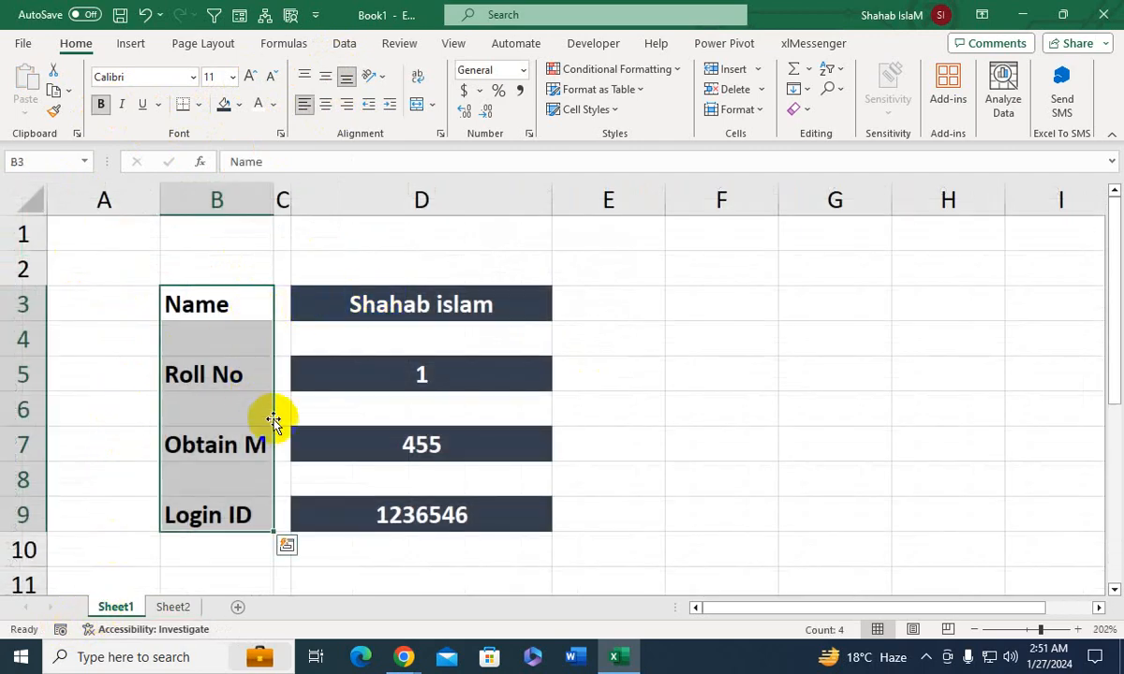
pyautogui.click(178, 606)
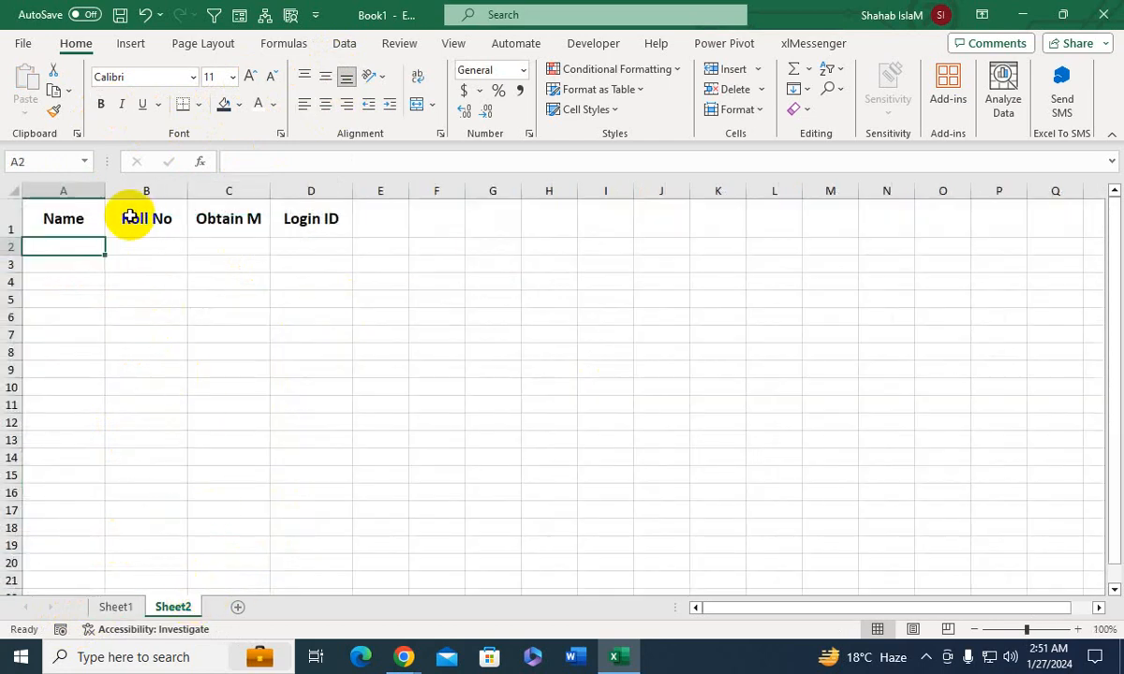
pyautogui.click(57, 262)
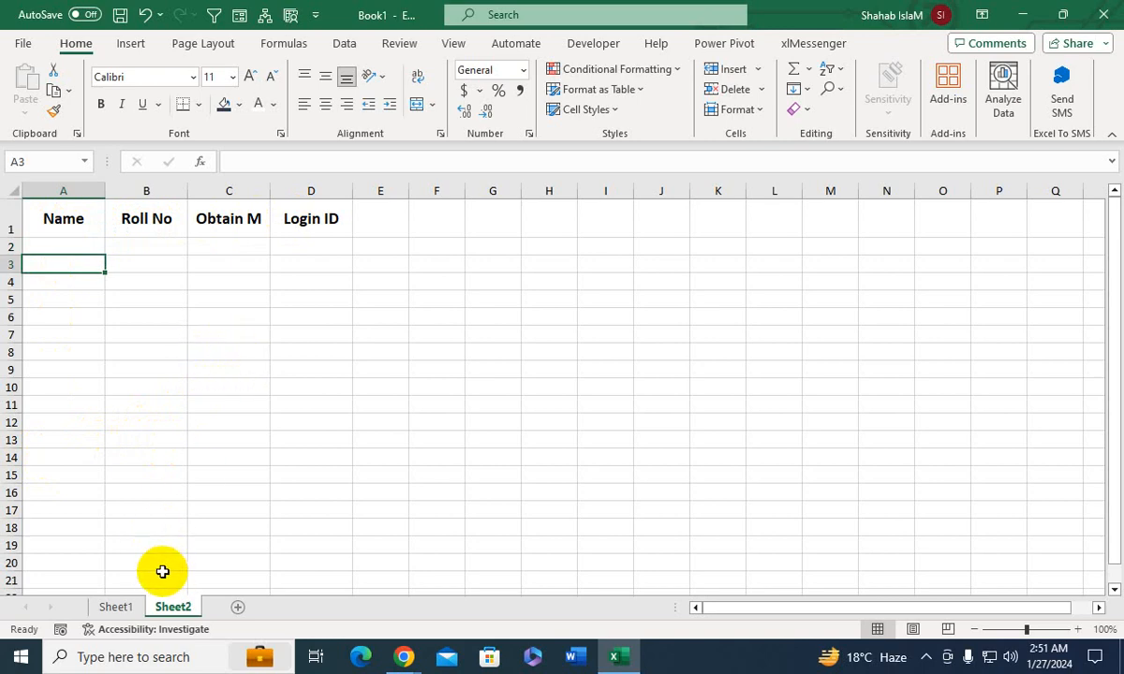
pyautogui.click(118, 606)
pyautogui.click(348, 383)
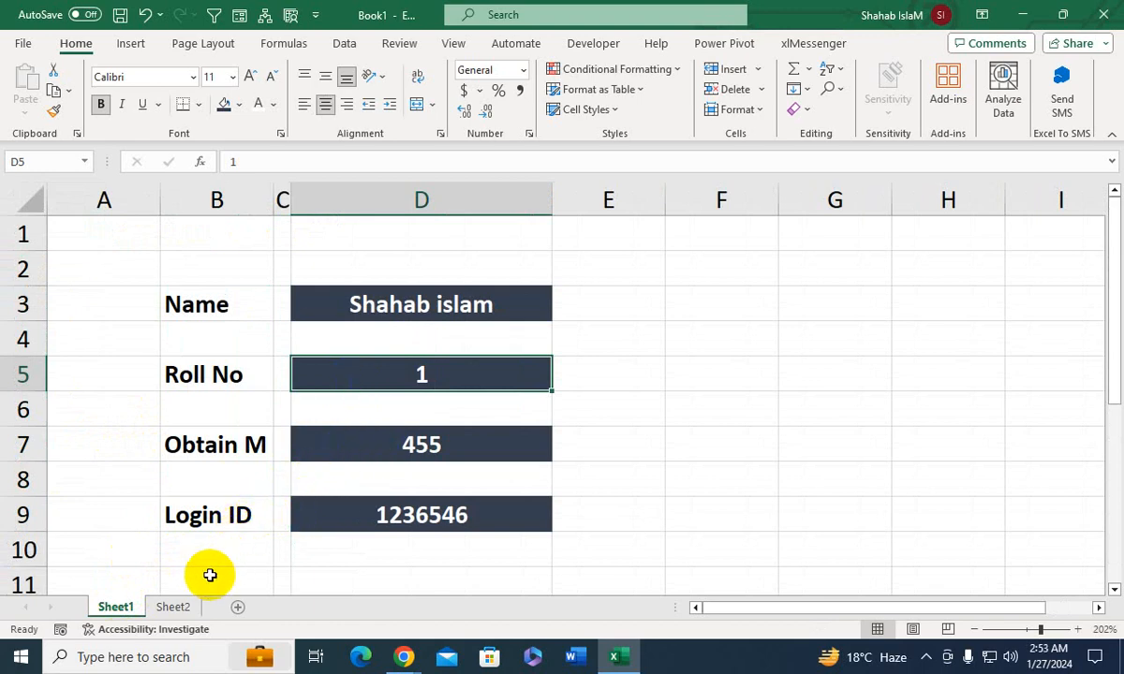
# - Rename Sheet1 as Form and Sheet2 as Data, and return to the Form sheet
pyautogui.doubleClick(113, 607)
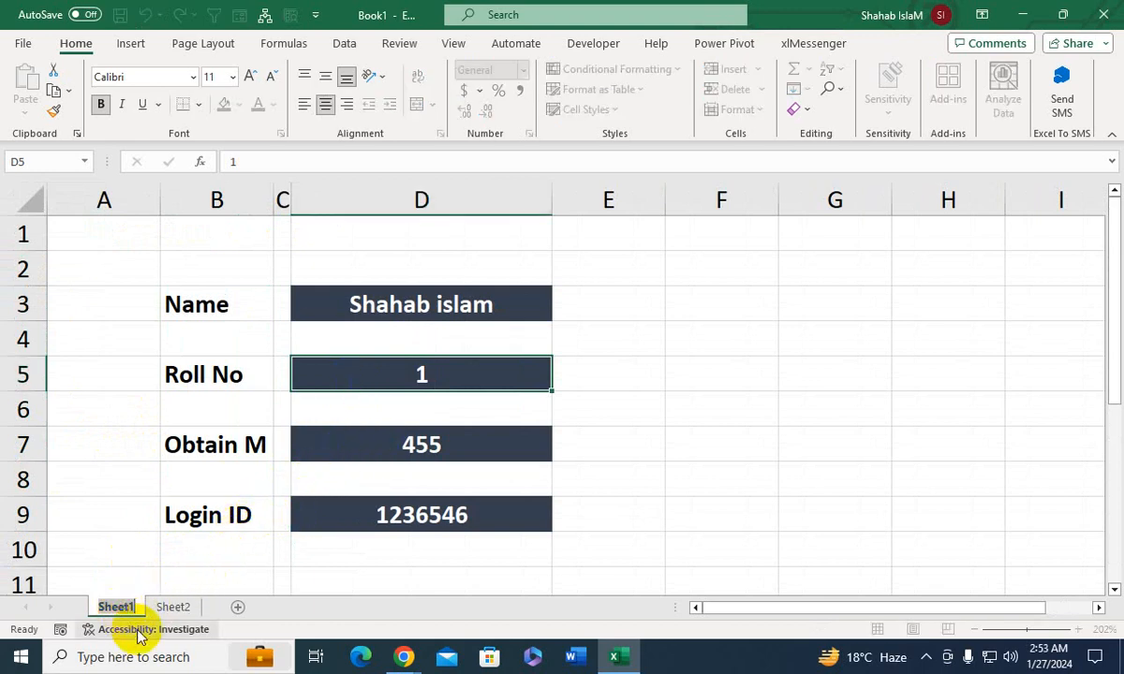
pyautogui.write('Form')
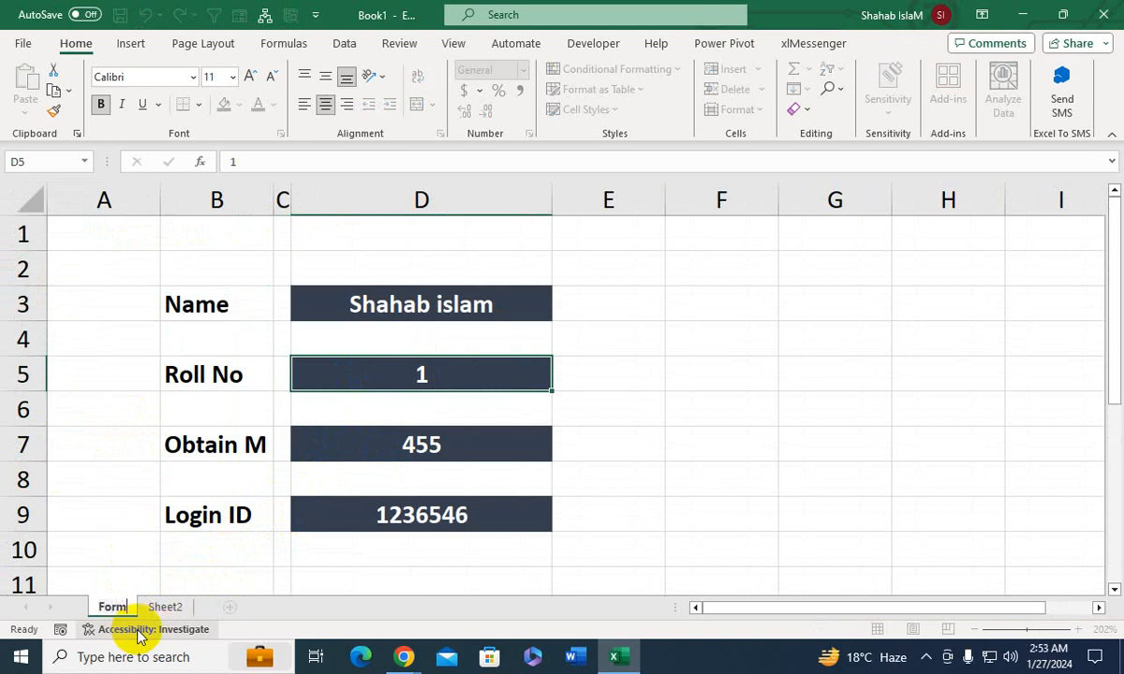
pyautogui.doubleClick(166, 606)
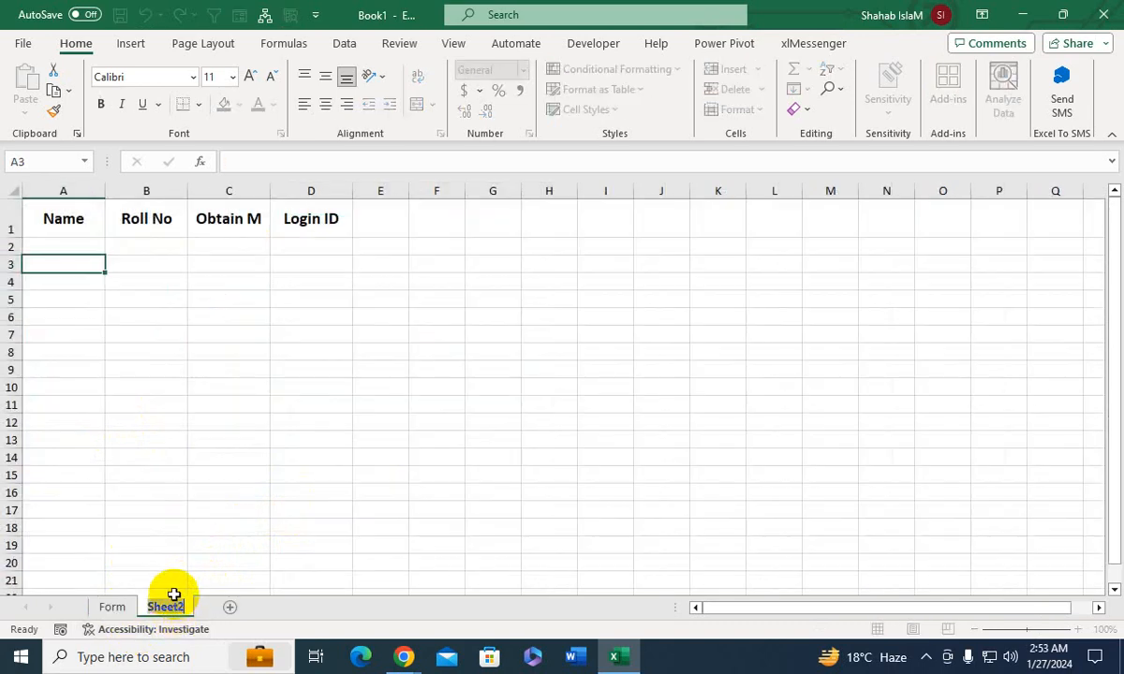
pyautogui.write('Data')
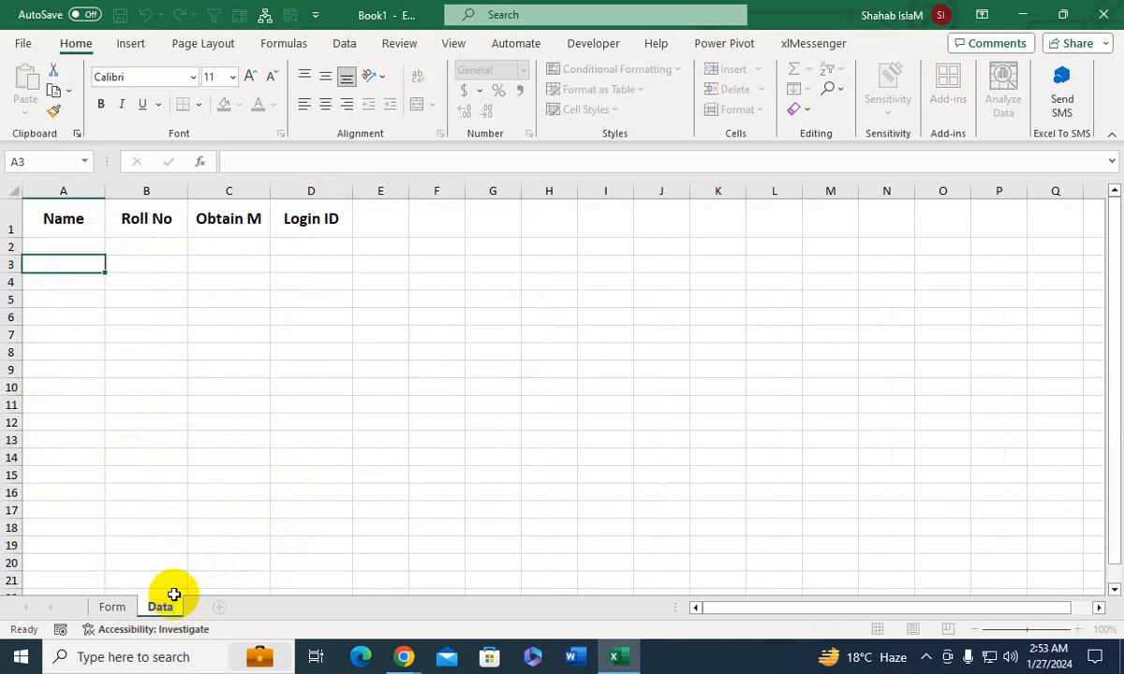
pyautogui.click(112, 609)
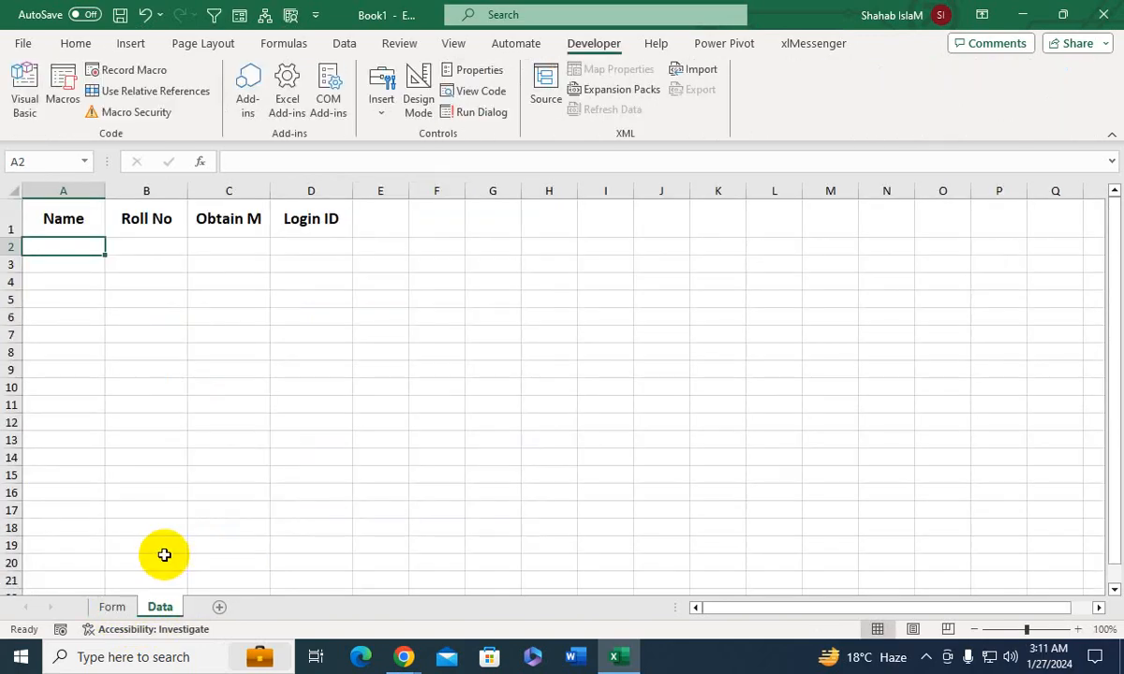
pyautogui.click(113, 607)
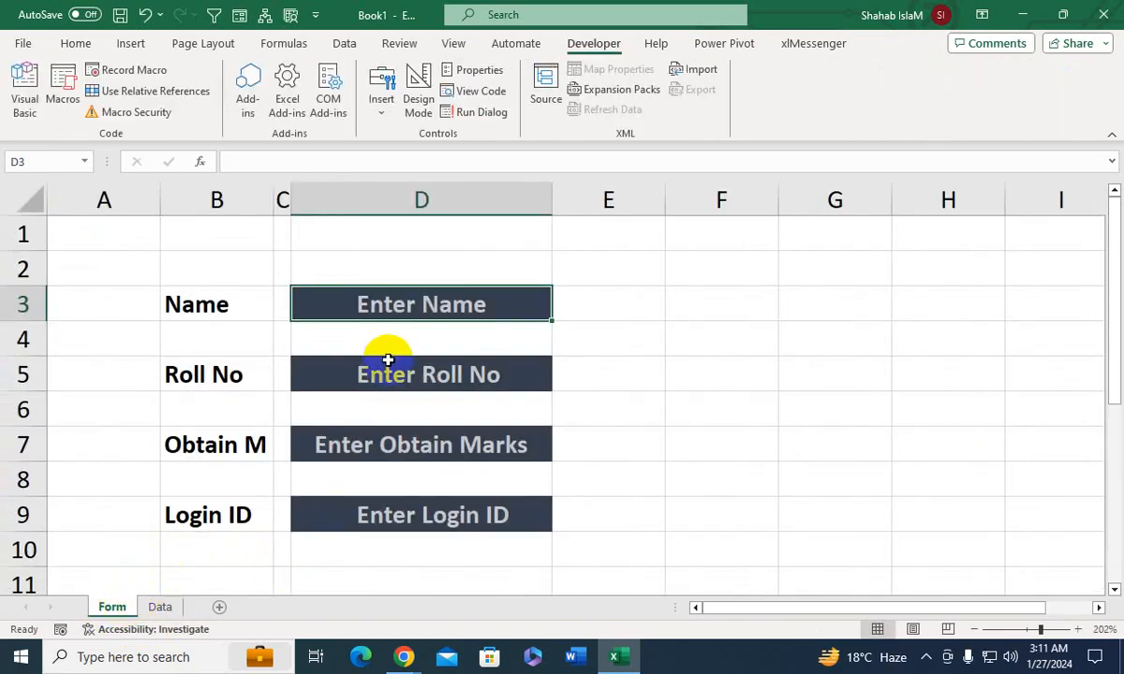
# - Check in the ribbon customization options whether the Developer tab is enabled, leaving the settings as they are
pyautogui.click(159, 606)
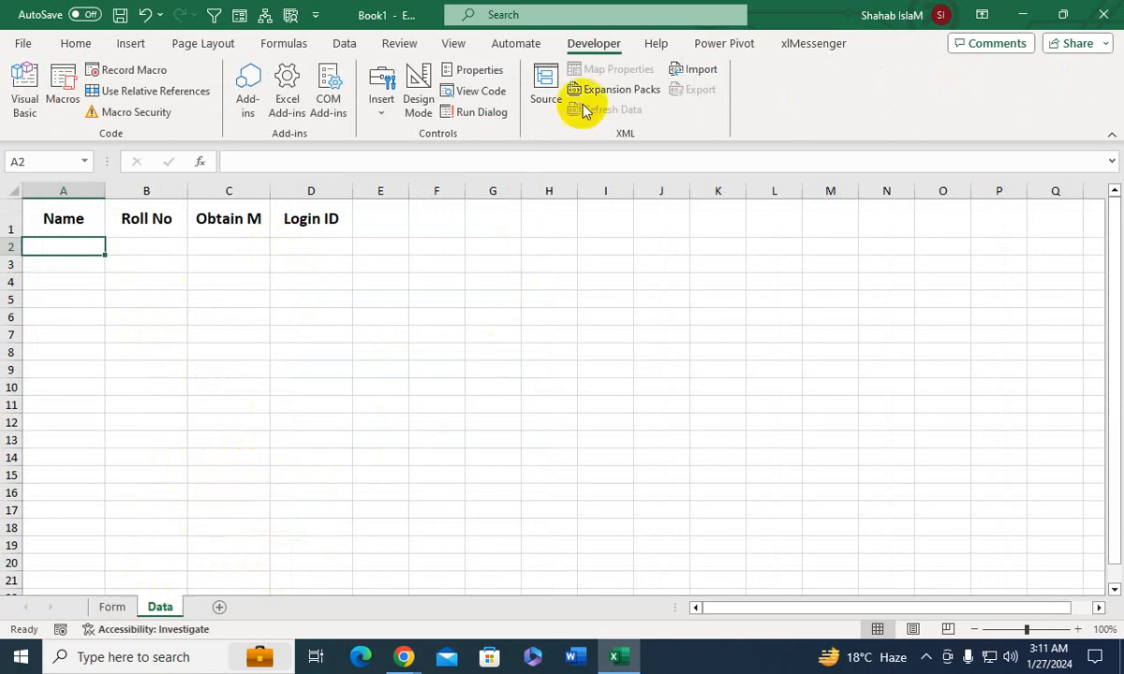
pyautogui.rightClick(599, 43)
pyautogui.click(532, 48)
pyautogui.rightClick(532, 51)
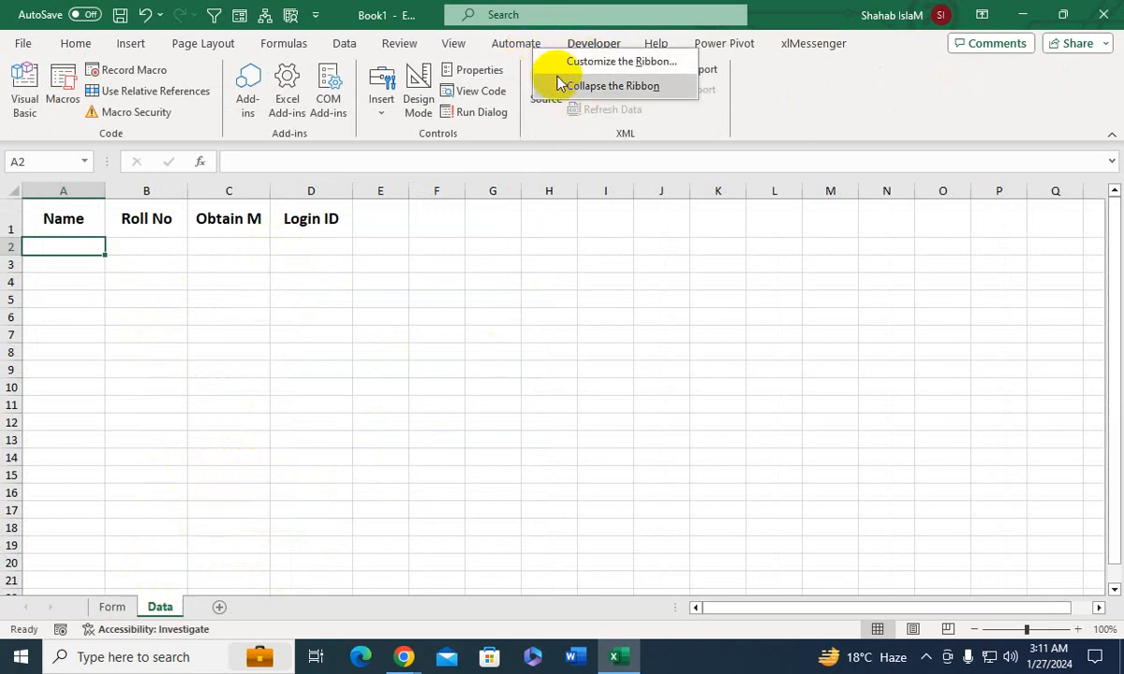
pyautogui.click(560, 62)
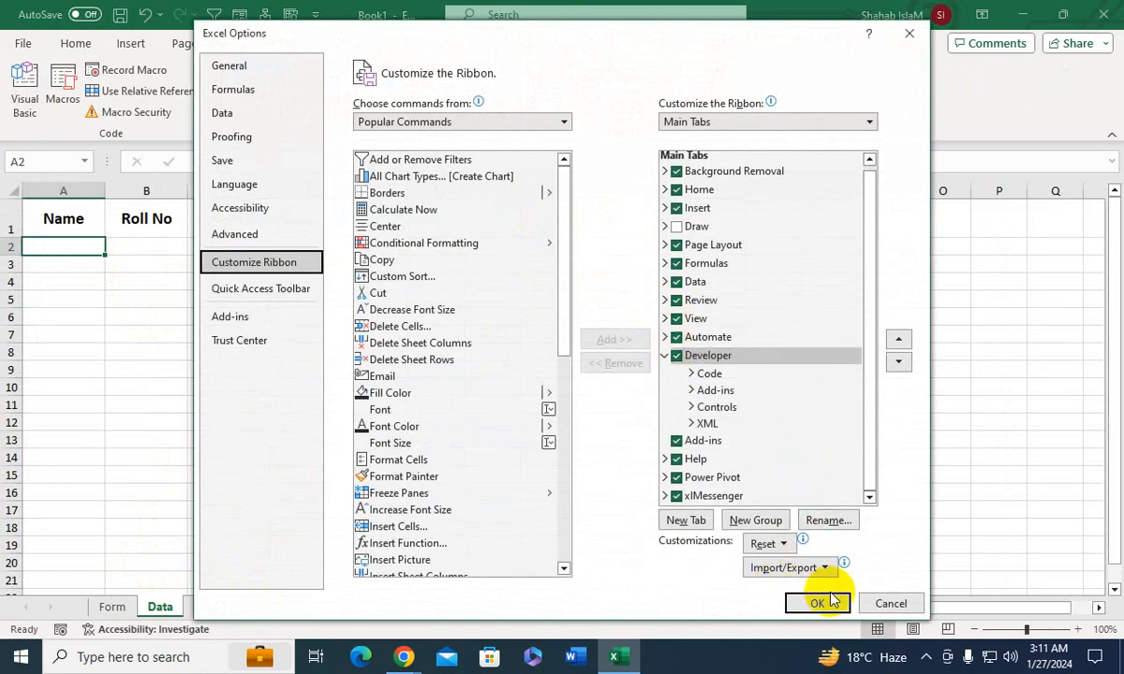
pyautogui.click(862, 604)
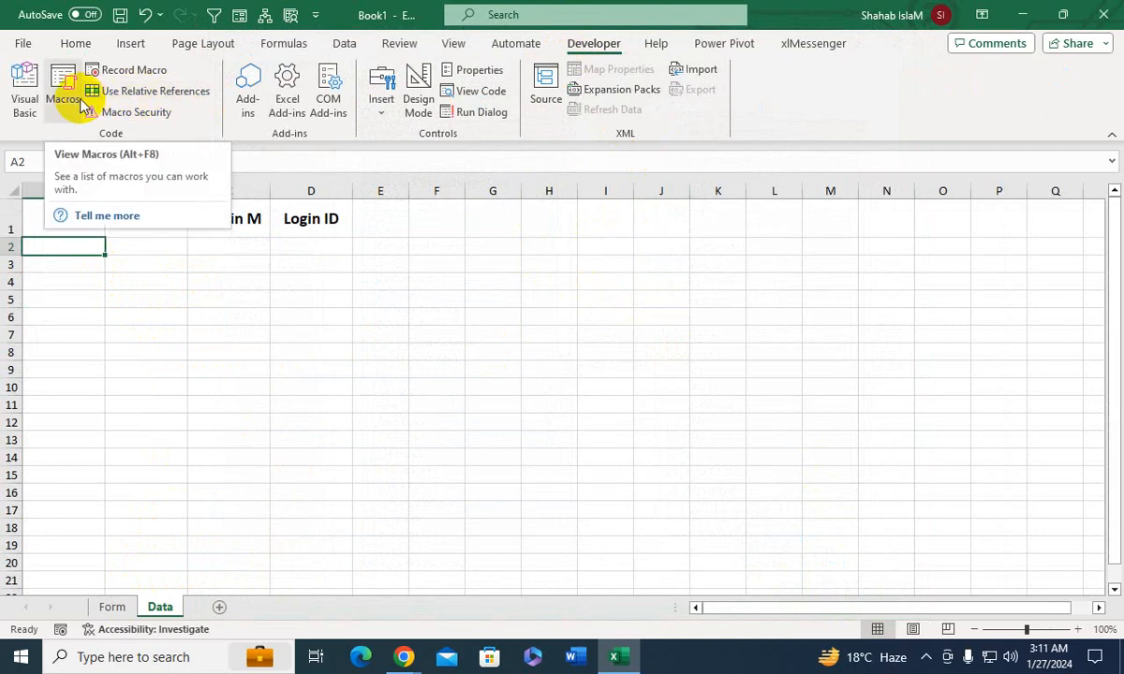
# - Insert a new module in Book1's VBA project and start a procedure named send
pyautogui.click(75, 101)
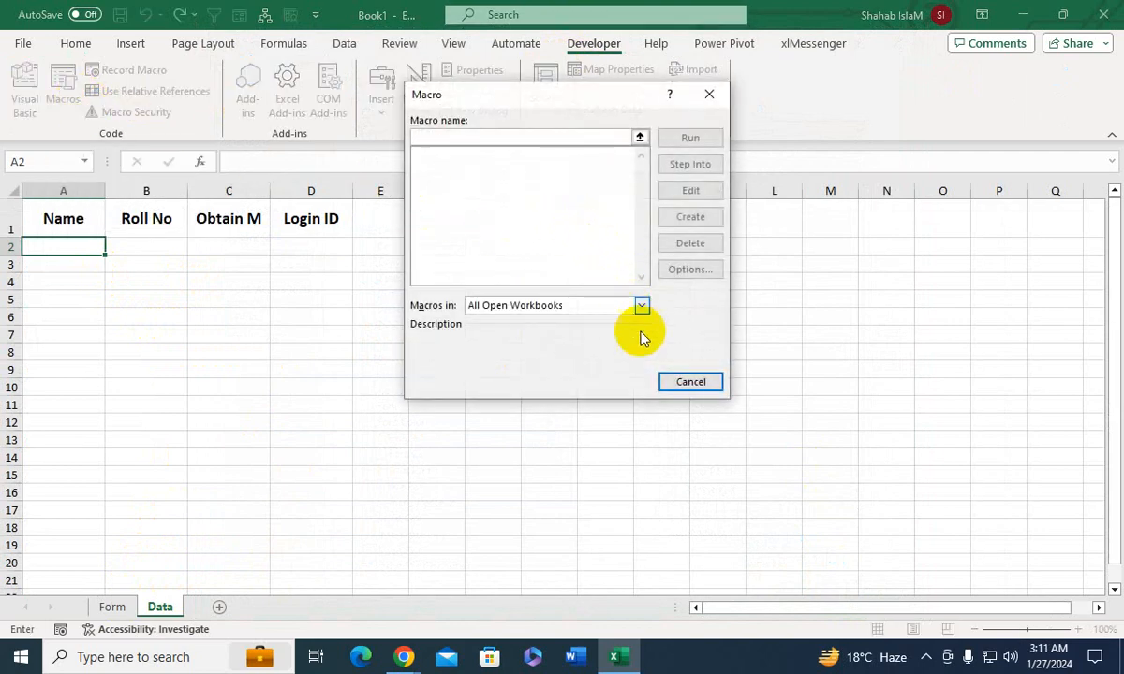
pyautogui.click(693, 385)
pyautogui.click(21, 101)
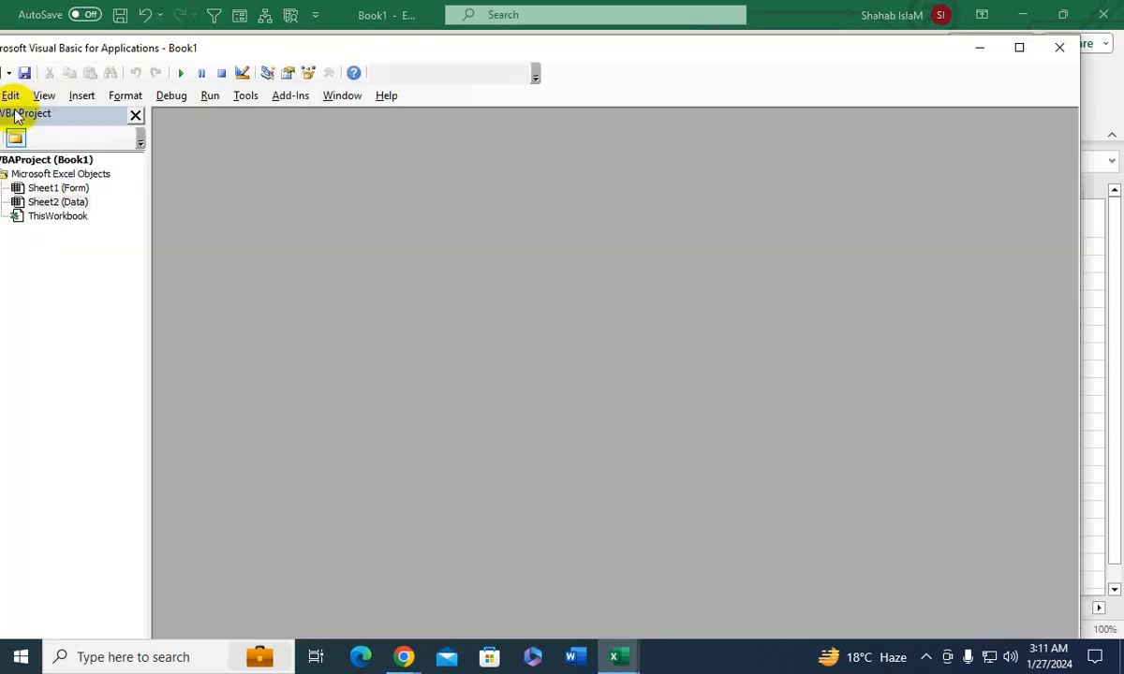
pyautogui.click(83, 95)
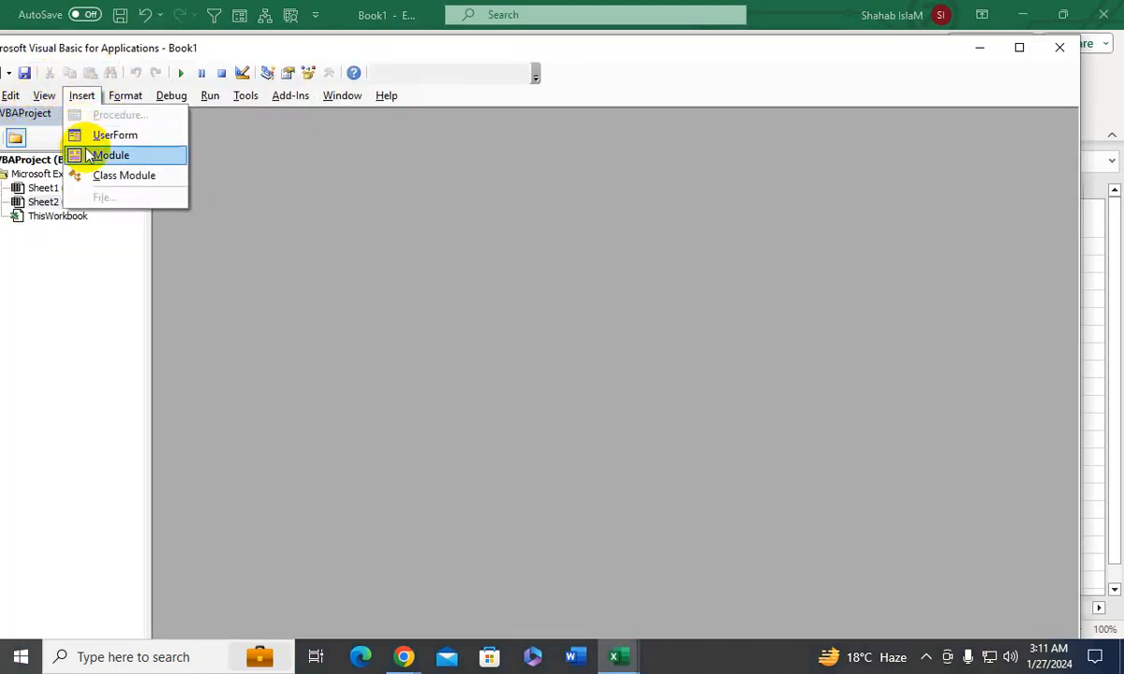
pyautogui.click(84, 153)
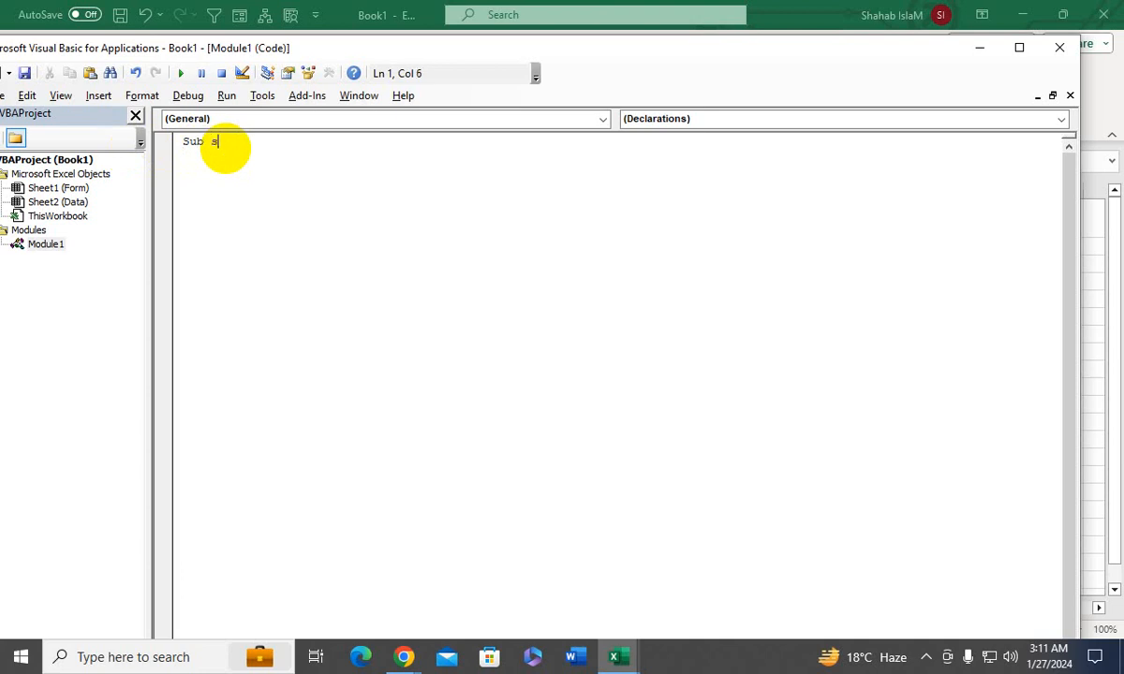
pyautogui.write('Sub send')
pyautogui.press('Return')
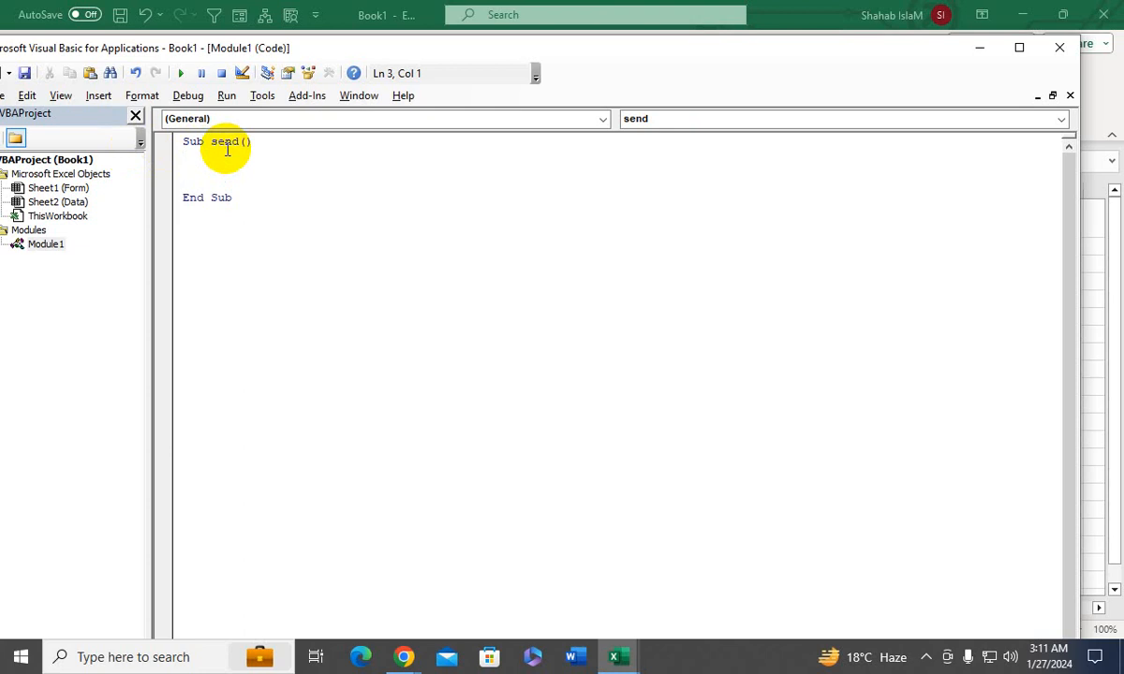
# - Begin a statement inside the send procedure with Sheets("Data").Range("A65000"), using a capital A in the cell reference
pyautogui.write('Sheets(')
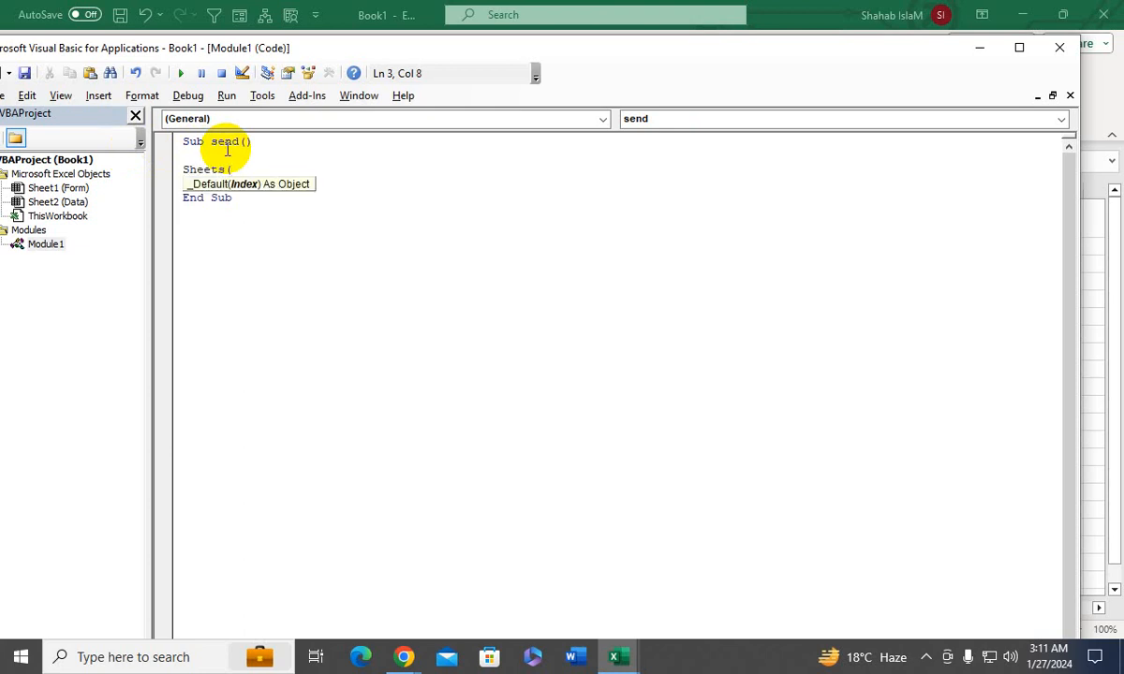
pyautogui.write('"Data")')
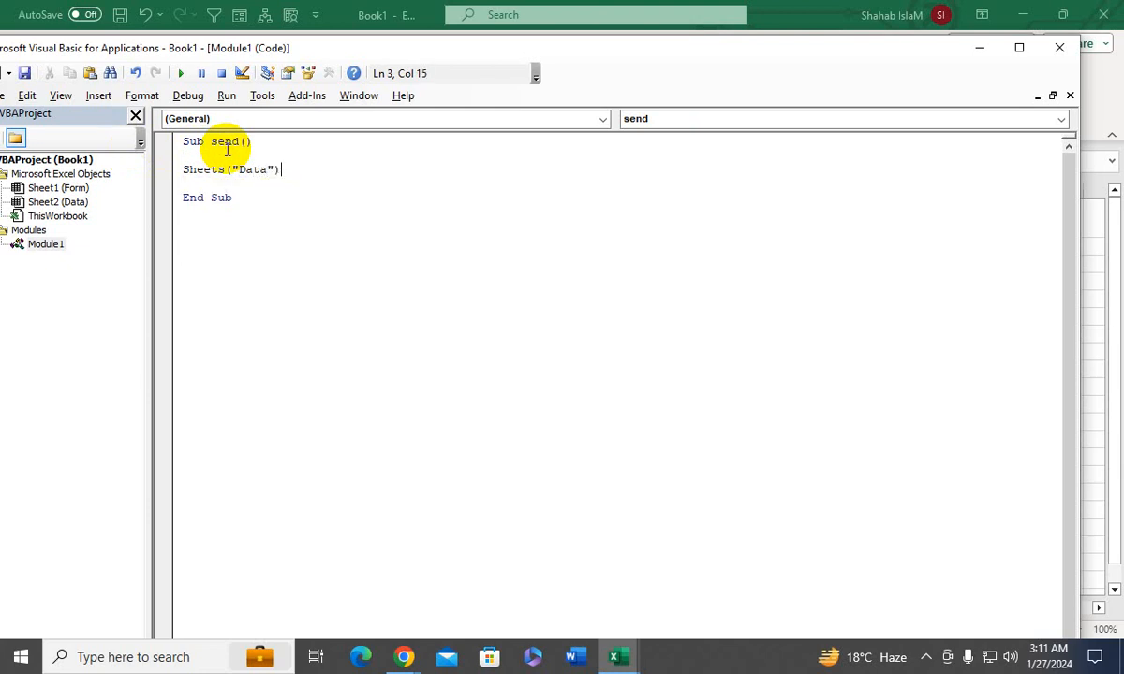
pyautogui.write('.Range("a65000')
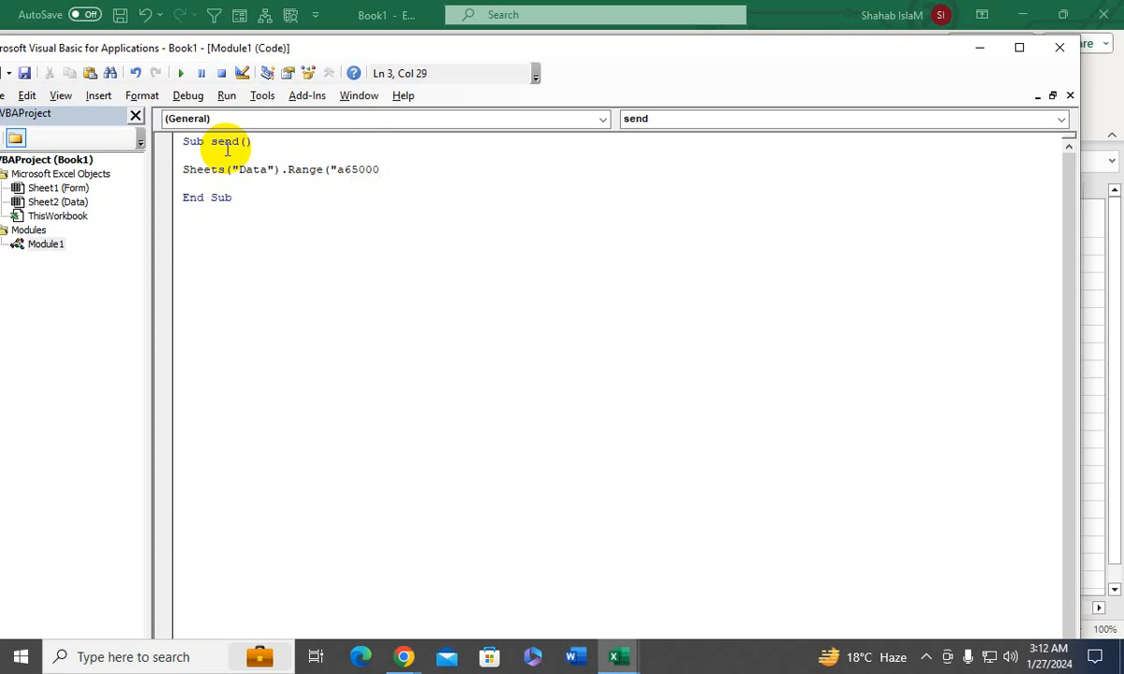
pyautogui.write('")')
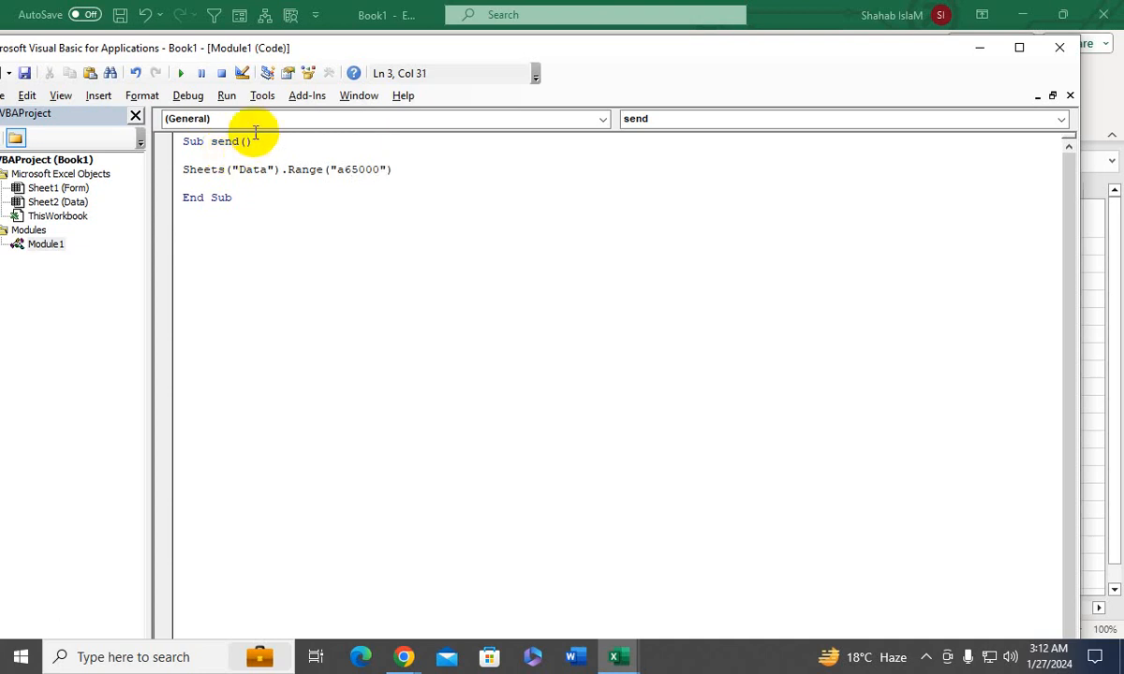
pyautogui.click(345, 169)
pyautogui.press('BackSpace')
pyautogui.write('A')
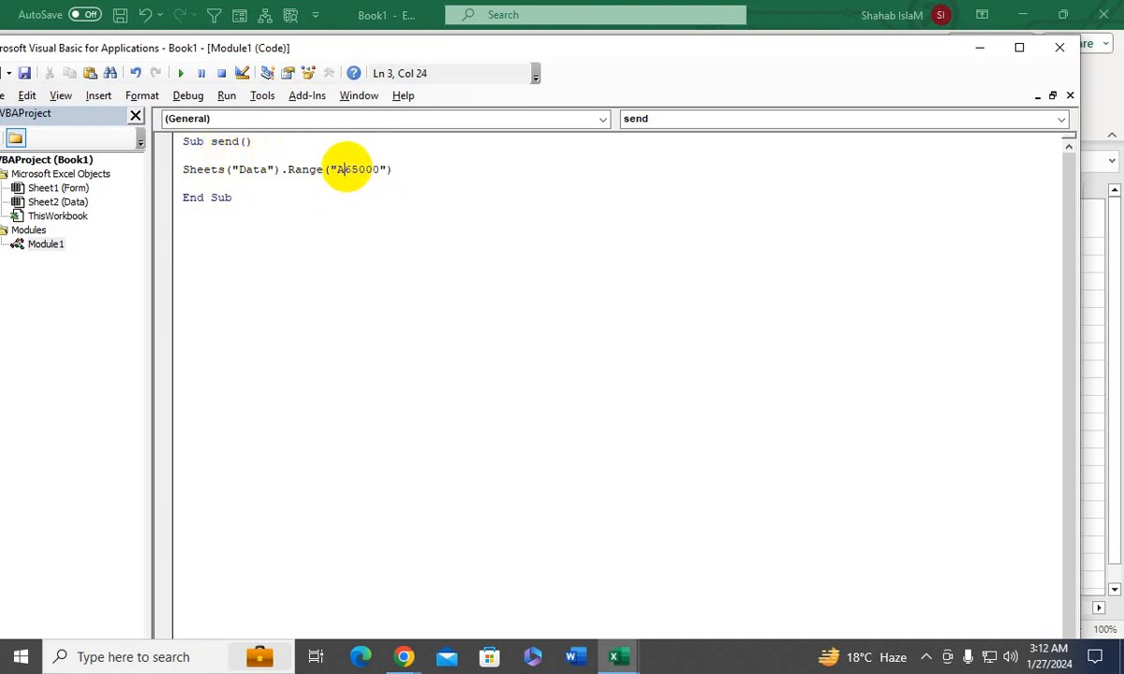
# - Extend the statement with .End(xlup).Offset(1, 0) to target the first empty row of the Data sheet
pyautogui.press('End')
pyautogui.write('.End(xlup).Offset')
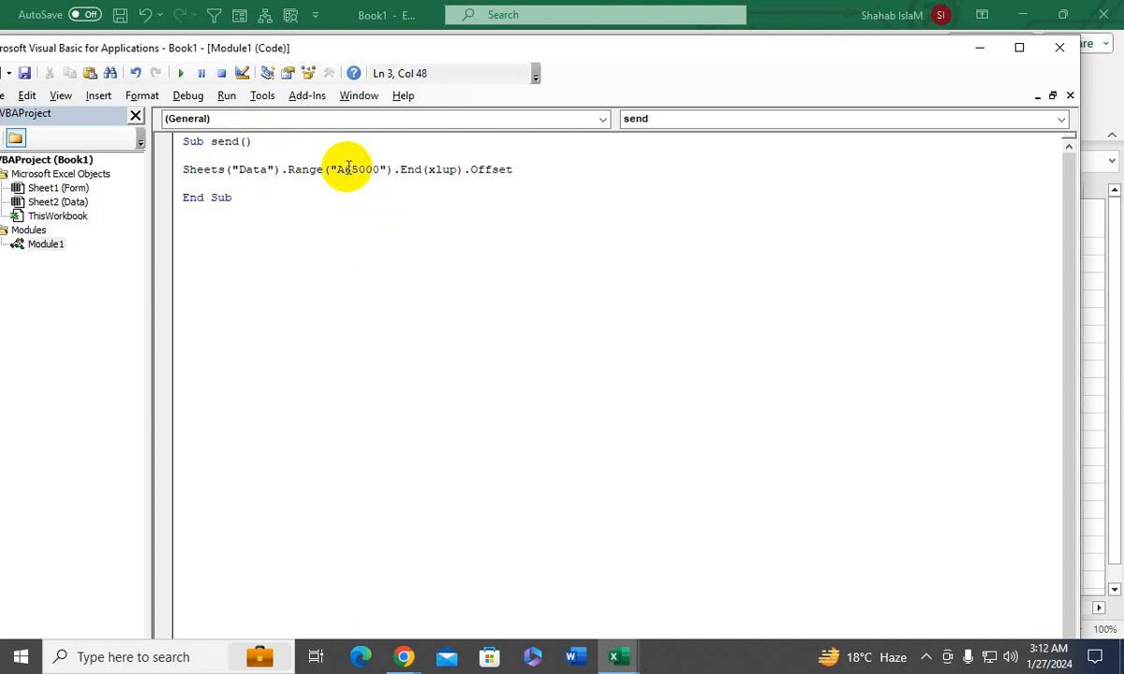
pyautogui.write('(1, 0')
# - Continue the statement with .value = Range( as the start of the assignment, with a space after the equals sign
pyautogui.write(').value =Range')
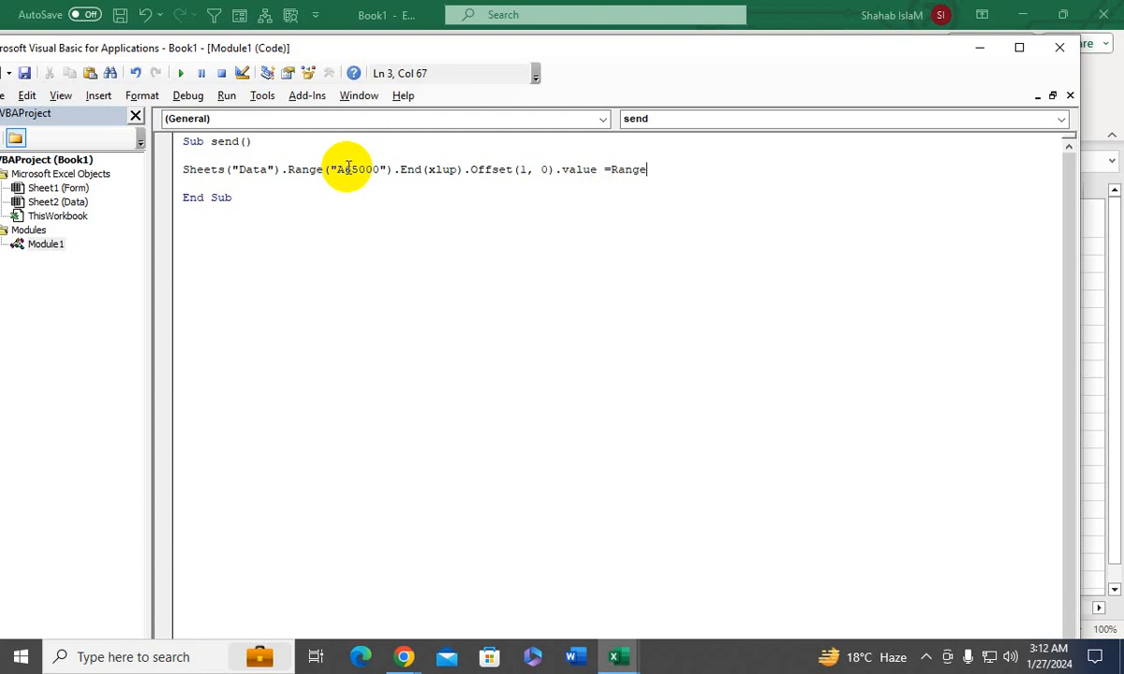
pyautogui.write('(')
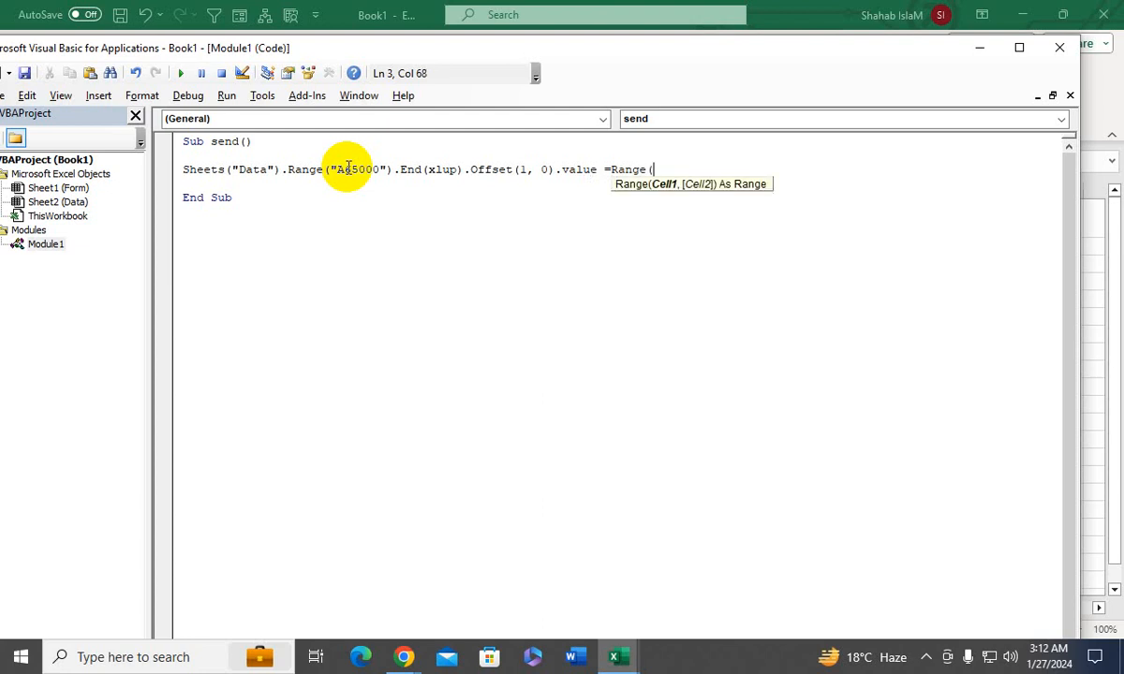
pyautogui.click(609, 171)
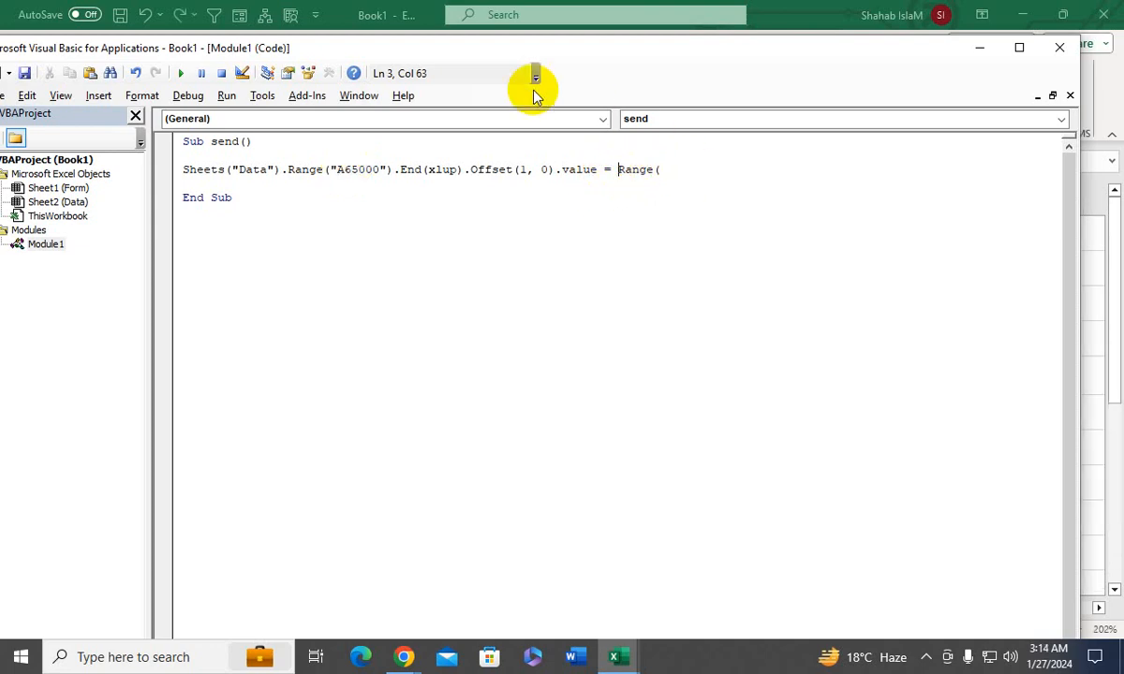
# - Check the Name entry cell on the Form sheet and complete the assignment as Range("D3").Value
pyautogui.moveTo(346, 47); pyautogui.dragTo(759, 215)
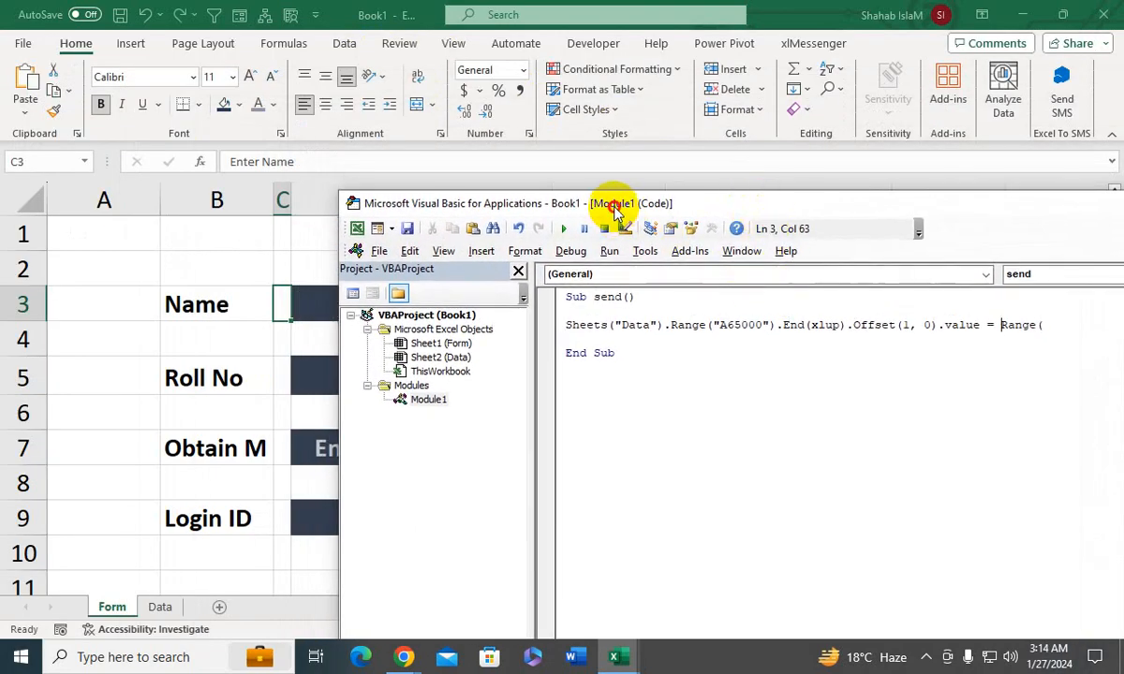
pyautogui.moveTo(609, 206); pyautogui.dragTo(575, 516)
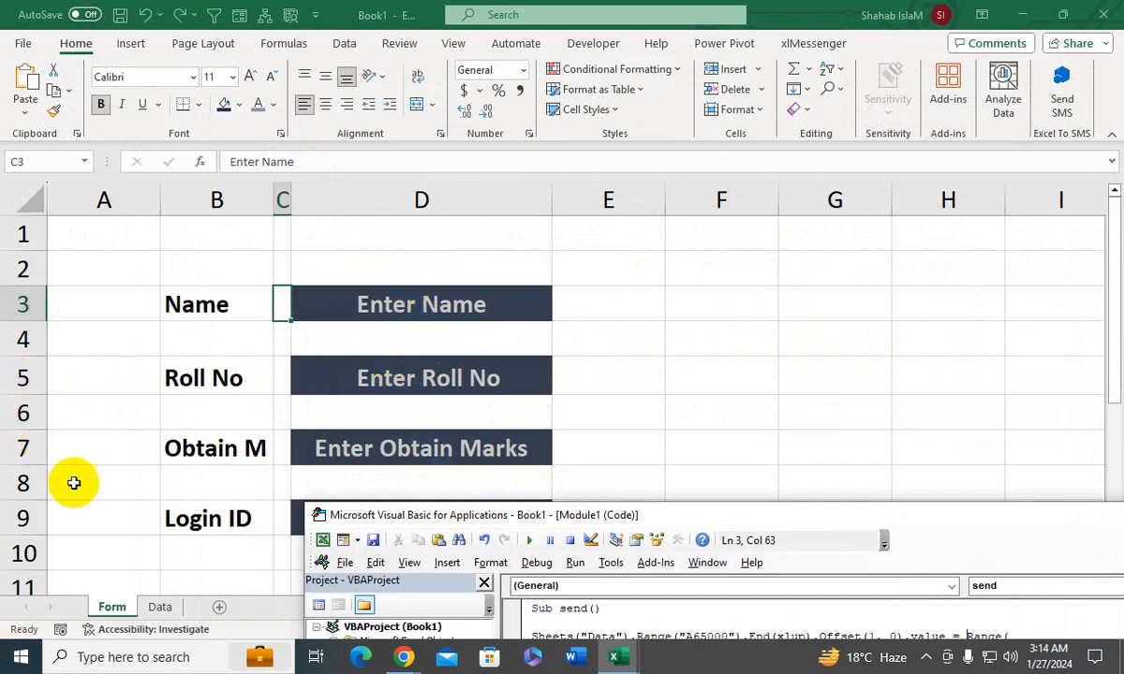
pyautogui.moveTo(347, 514); pyautogui.dragTo(117, 124)
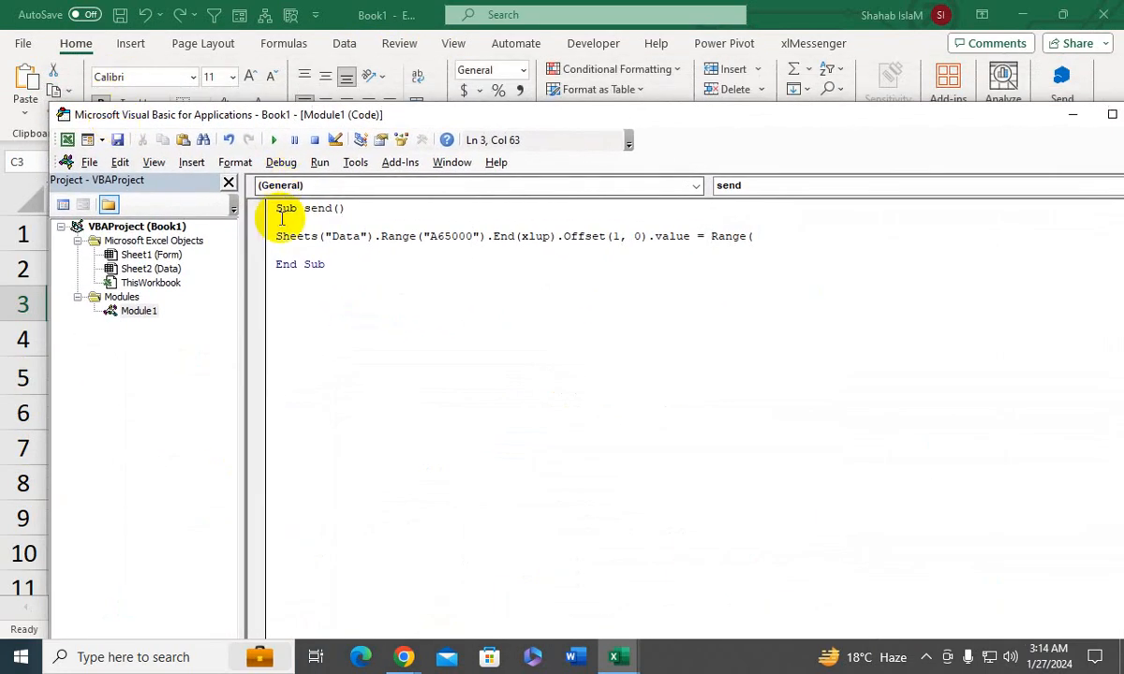
pyautogui.click(758, 236)
pyautogui.write('"')
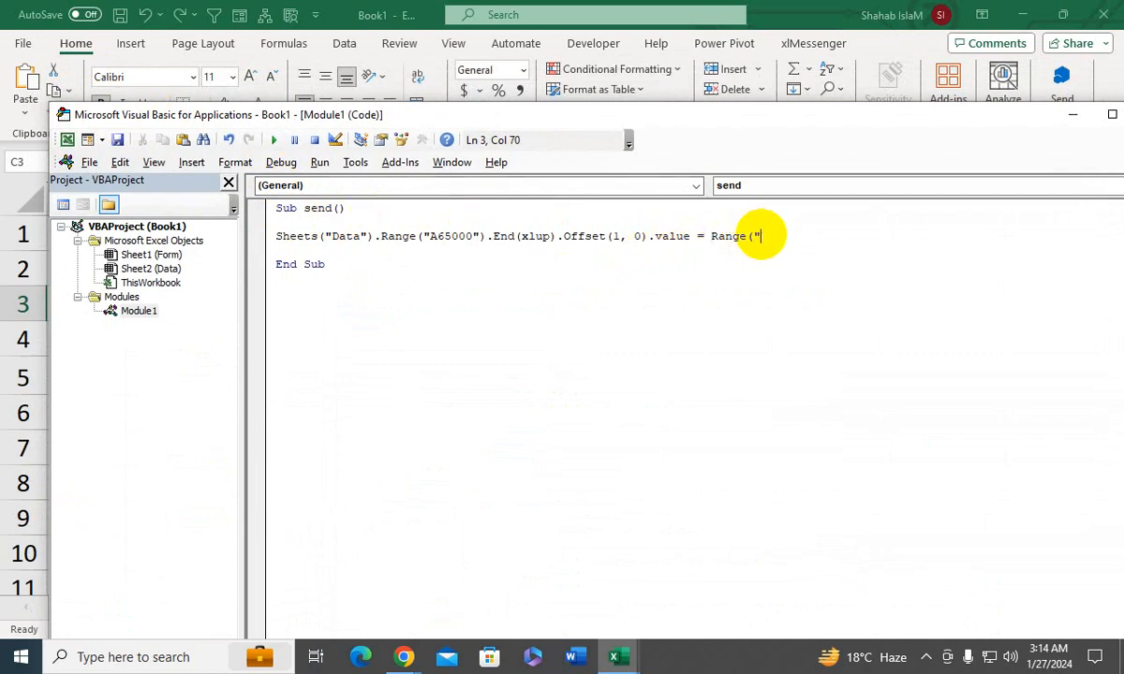
pyautogui.write('D3')
pyautogui.write('")')
pyautogui.write('.val')
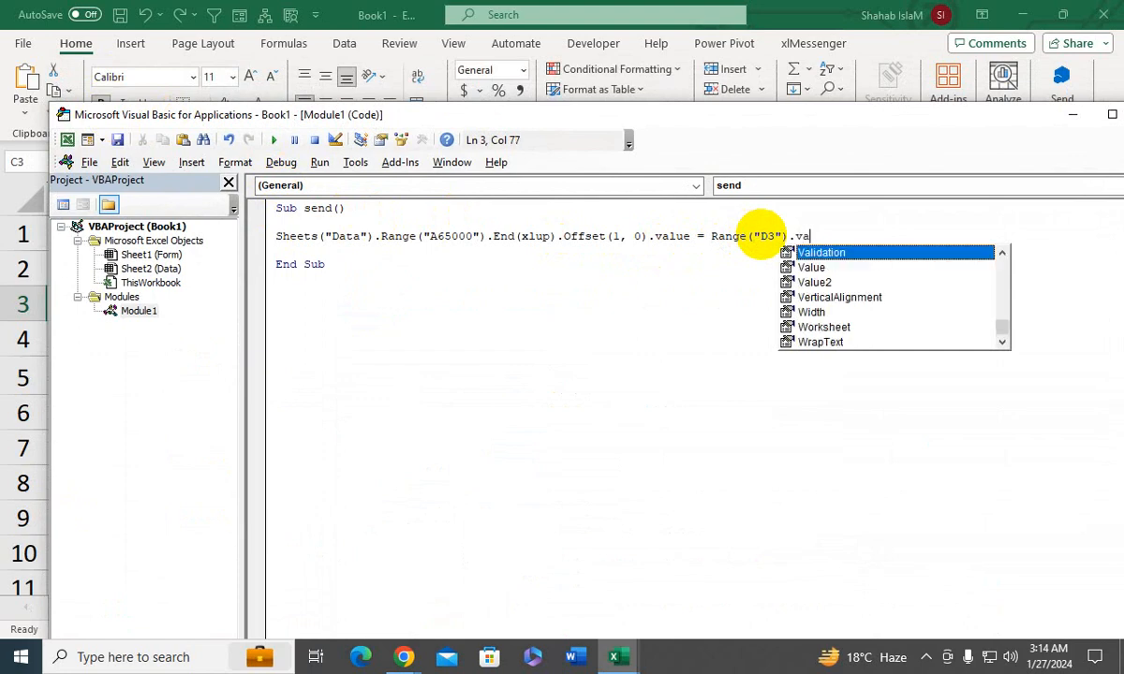
pyautogui.press('Tab')
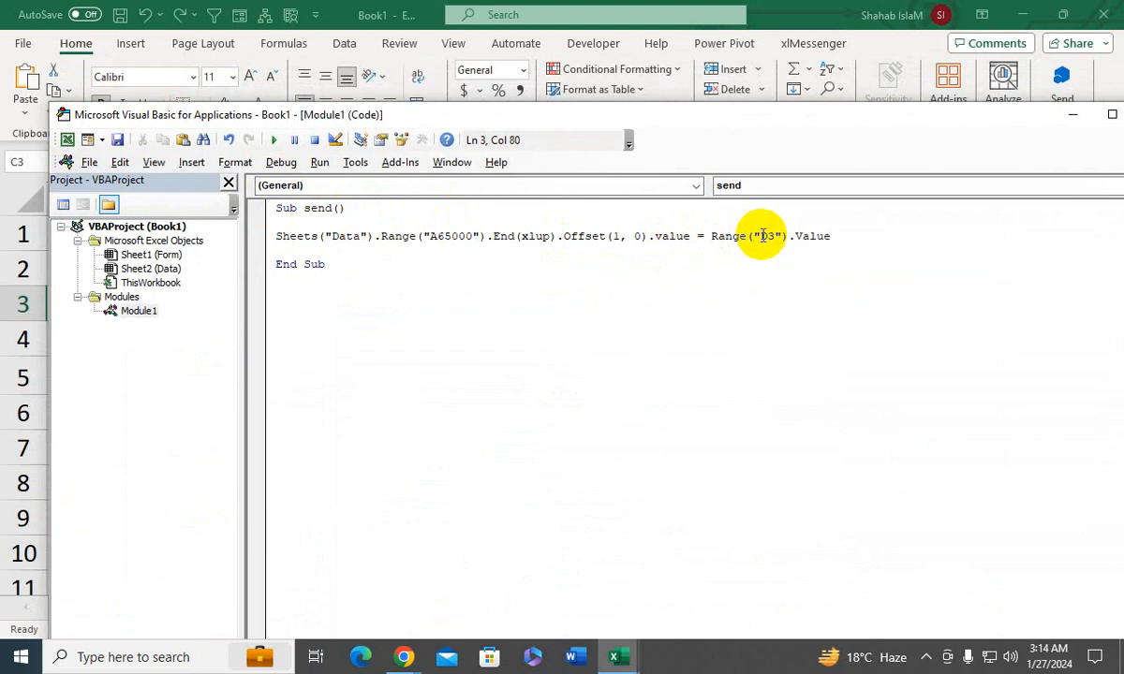
# - Copy the completed assignment statement and paste three copies on the lines below it
pyautogui.hotkey('shift', 'Home')
pyautogui.hotkey('ctrl', 'c')
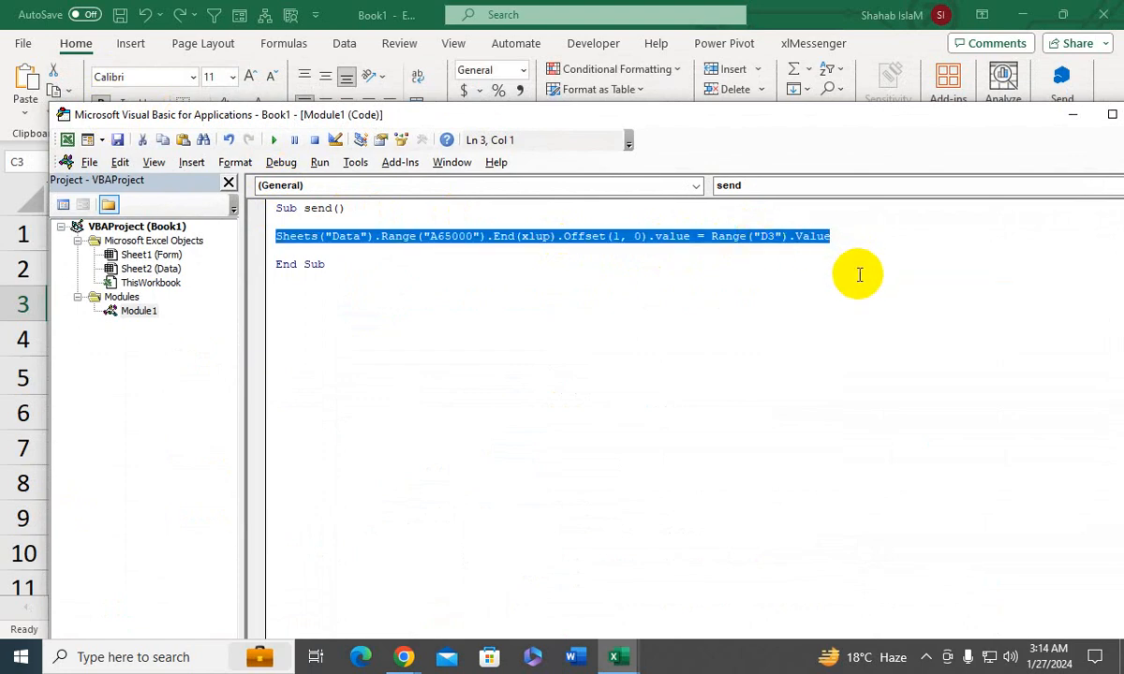
pyautogui.click(828, 228)
pyautogui.press('Return')
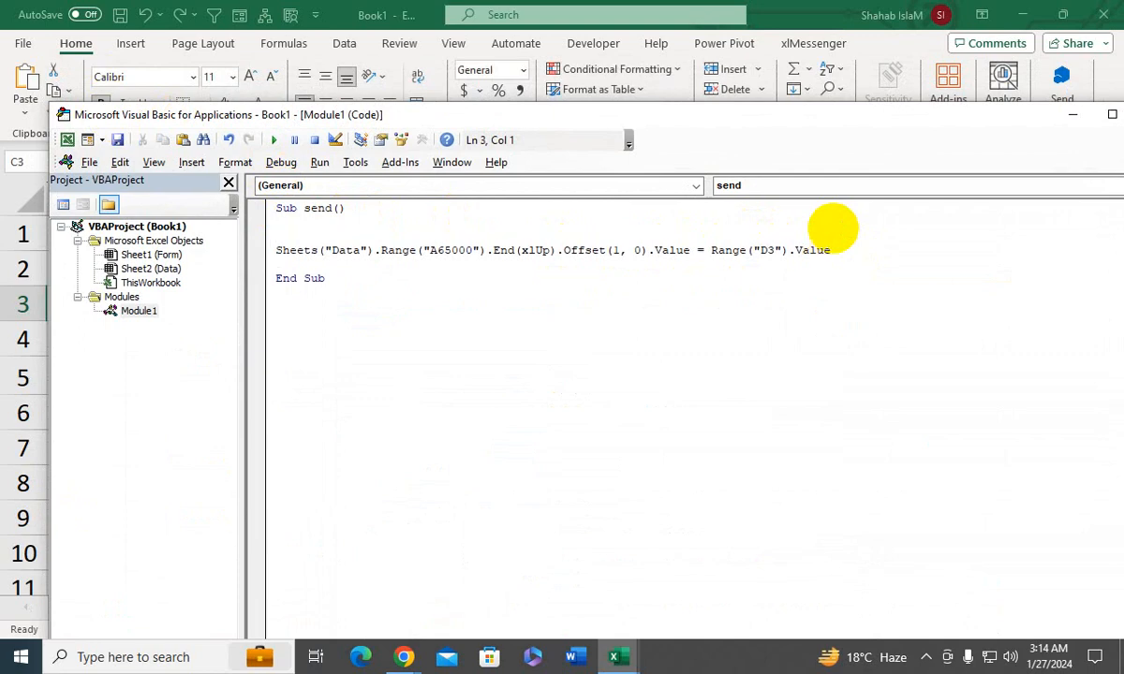
pyautogui.press('Down')
pyautogui.press('End')
pyautogui.press('Return')
pyautogui.hotkey('ctrl', 'v')
pyautogui.press('Return')
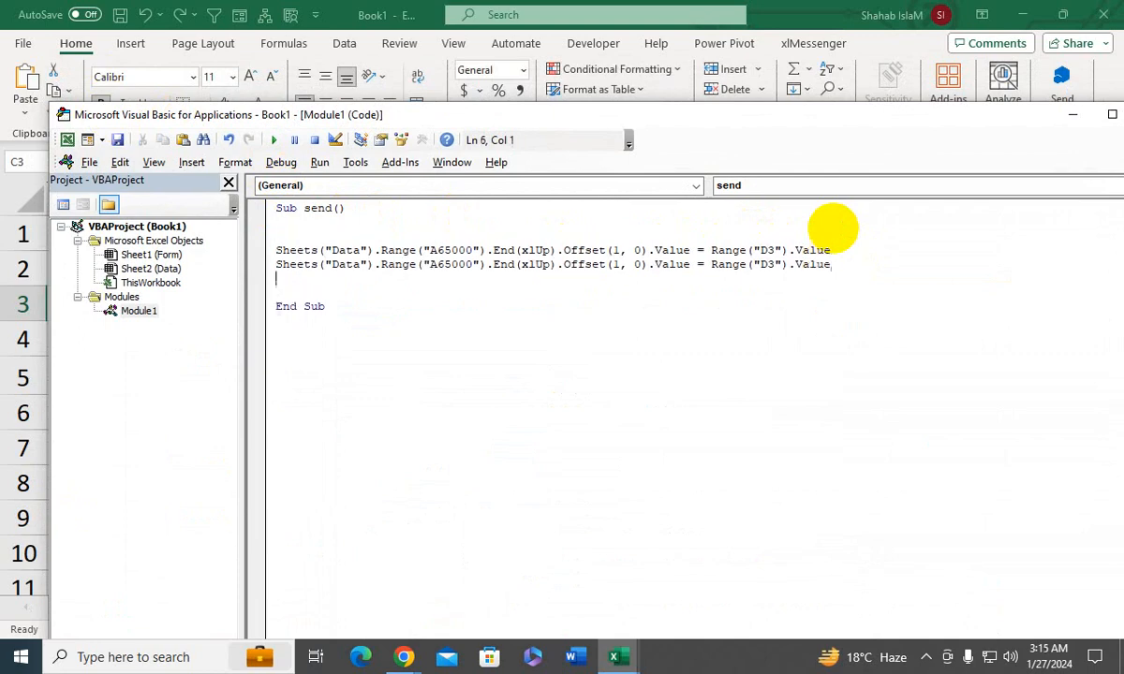
pyautogui.hotkey('ctrl', 'v')
pyautogui.press('Return')
pyautogui.hotkey('ctrl', 'v')
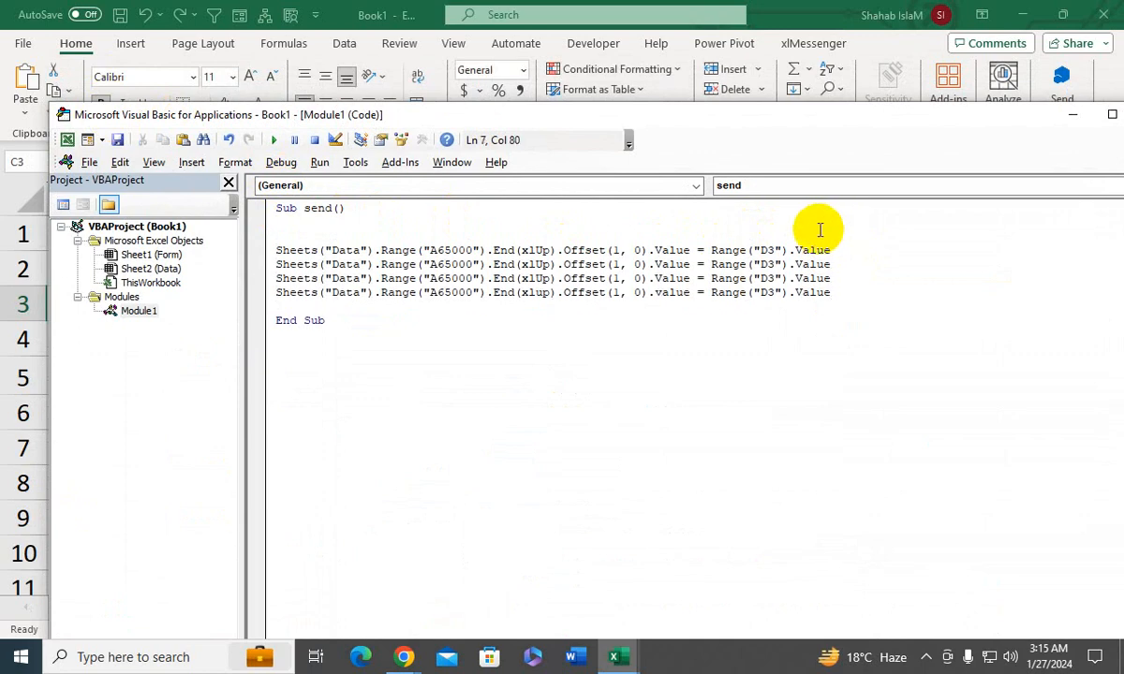
# - Set the offsets in the three copied statements to (0, 1), (0, 2) and (0, 3)
pyautogui.click(615, 265)
pyautogui.write('0')
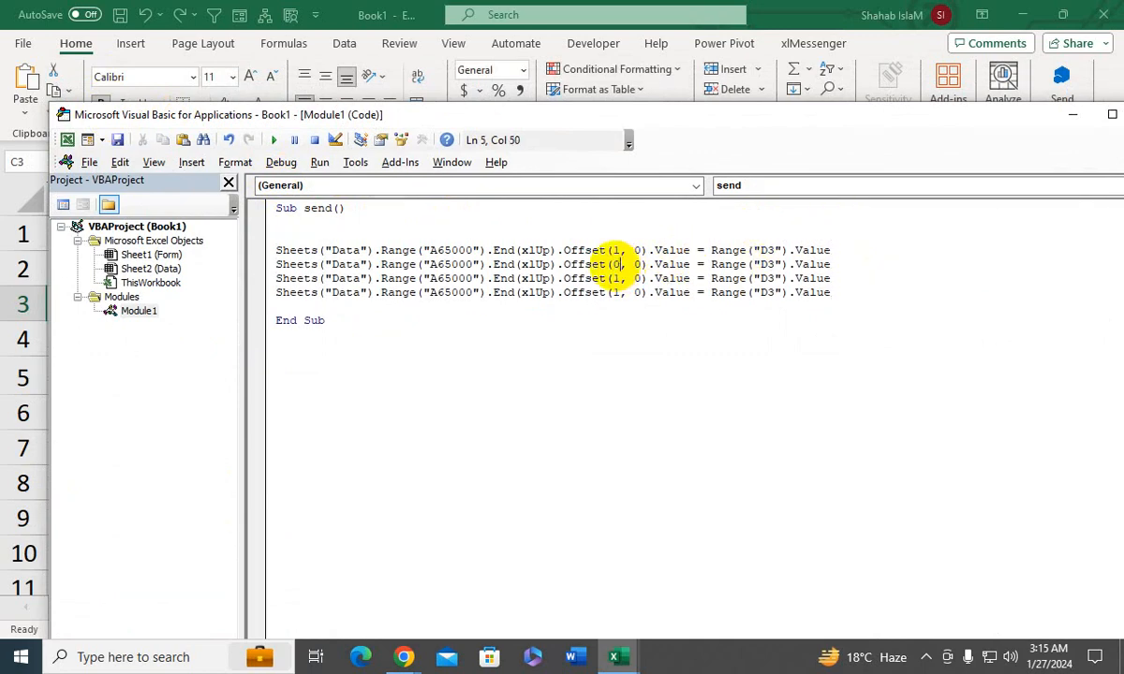
pyautogui.click(636, 265)
pyautogui.press('BackSpace')
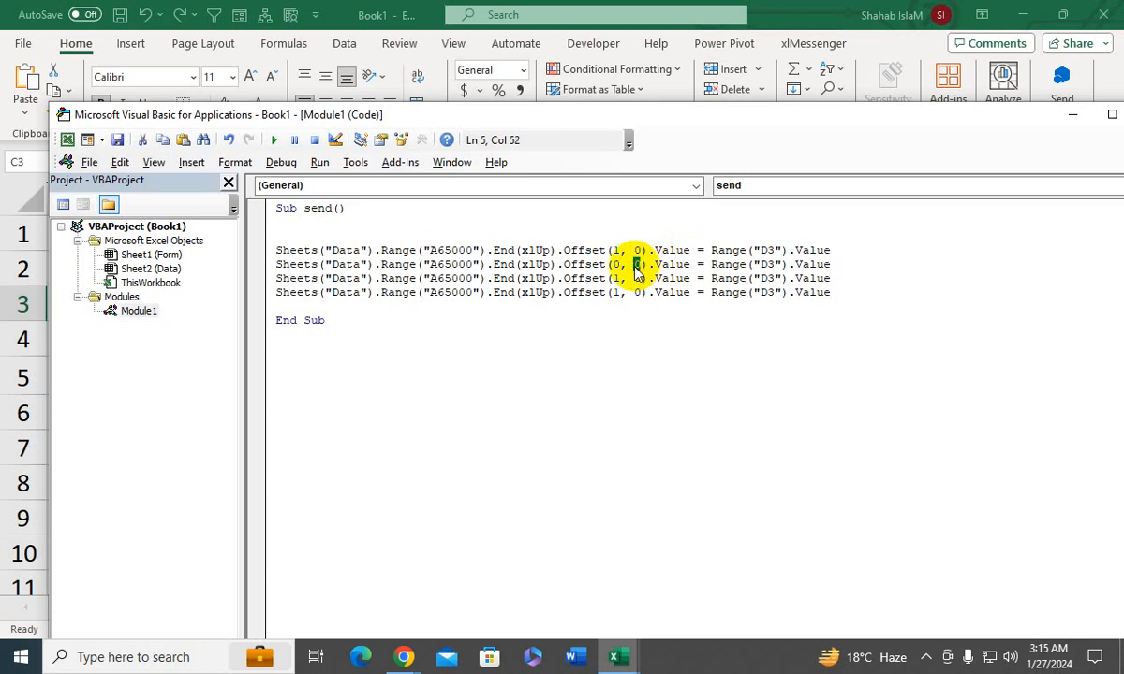
pyautogui.write('1')
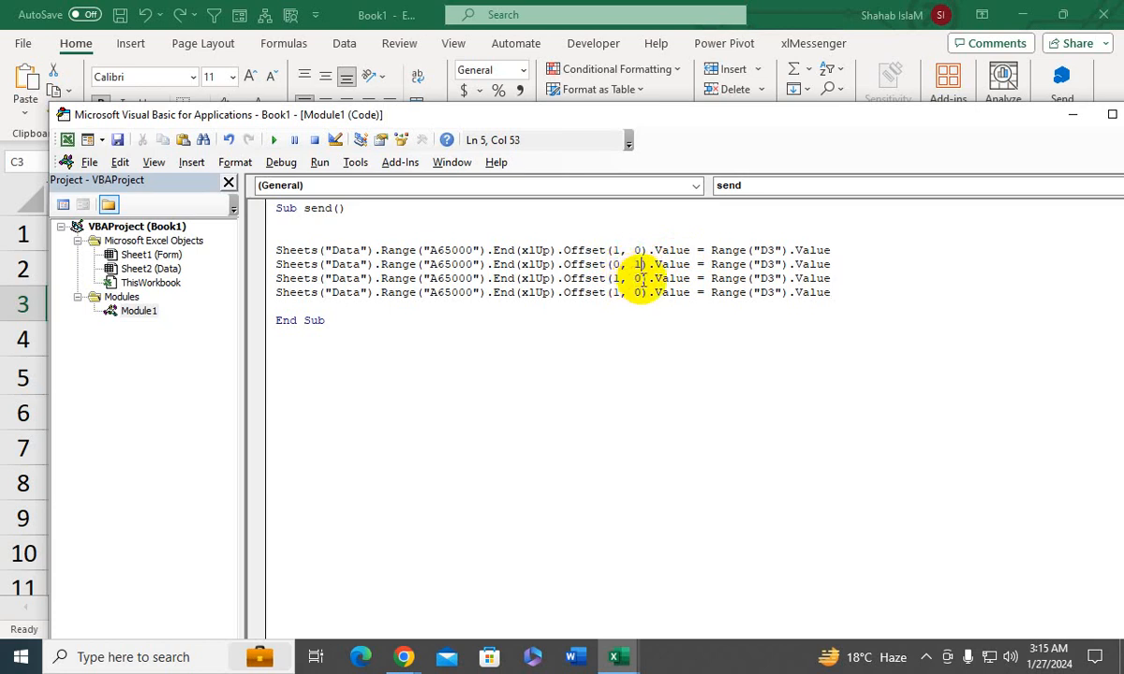
pyautogui.moveTo(642, 279); pyautogui.dragTo(615, 293)
pyautogui.write('2')
pyautogui.write('3')
pyautogui.write('0')
pyautogui.write('0')
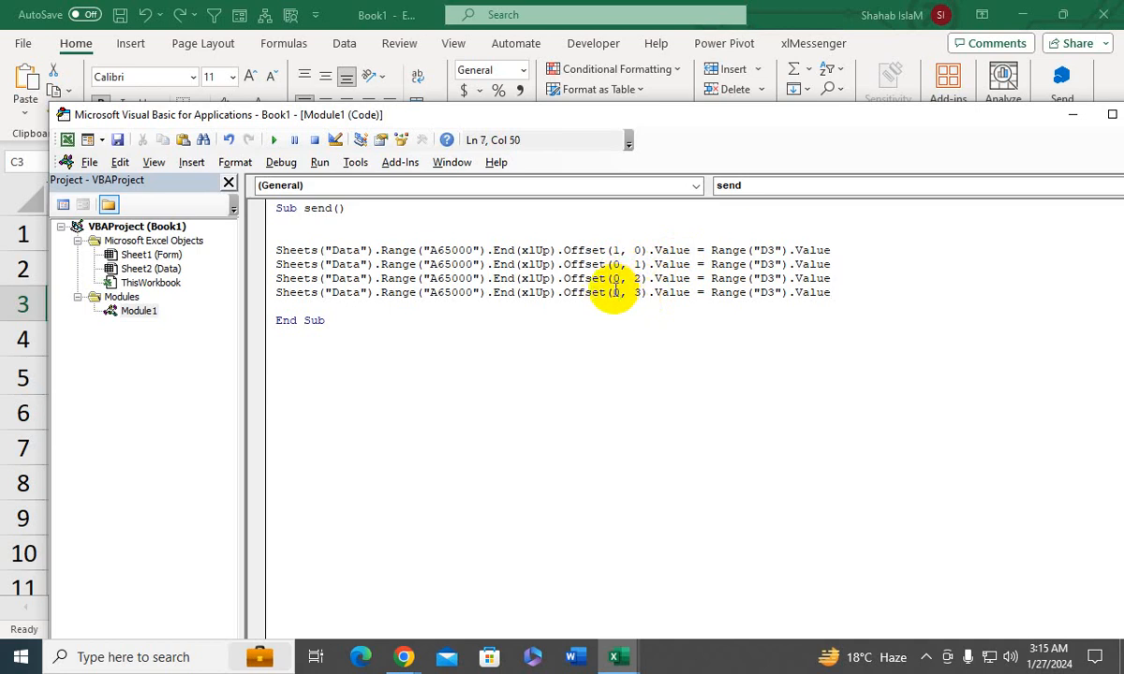
# - Set the source cells of the three copied statements to D5, D7 and D9 and check them against the Form sheet
pyautogui.click(766, 263)
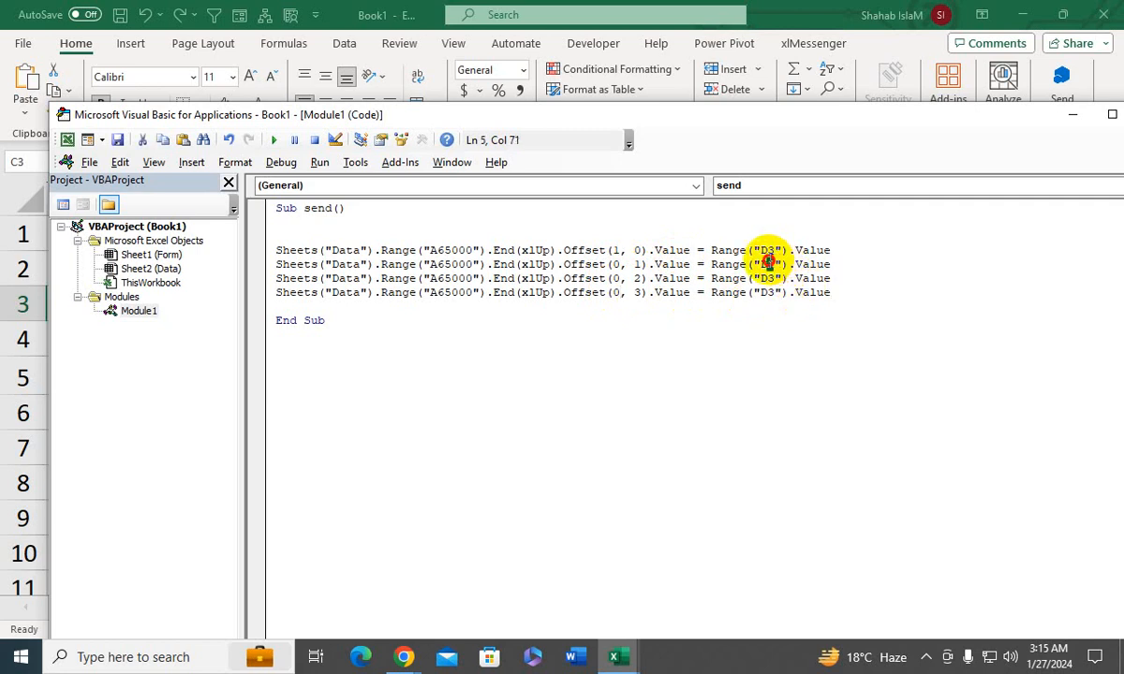
pyautogui.moveTo(766, 264); pyautogui.dragTo(767, 293)
pyautogui.write('5')
pyautogui.write('7')
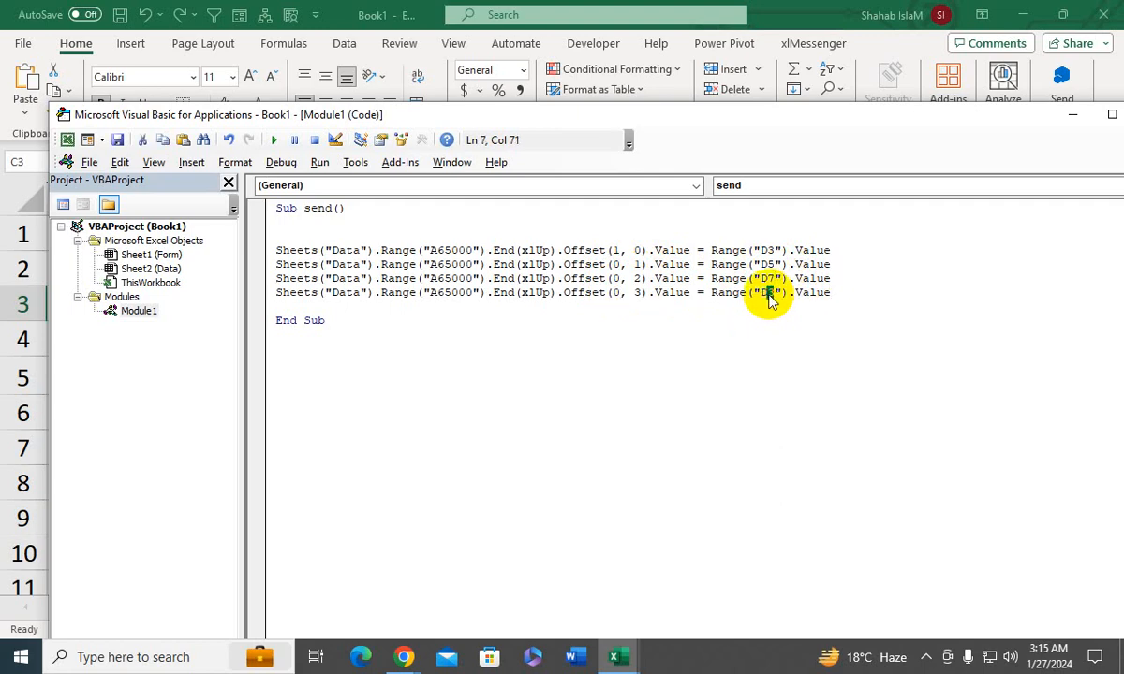
pyautogui.write('9')
pyautogui.moveTo(380, 114); pyautogui.dragTo(632, 272)
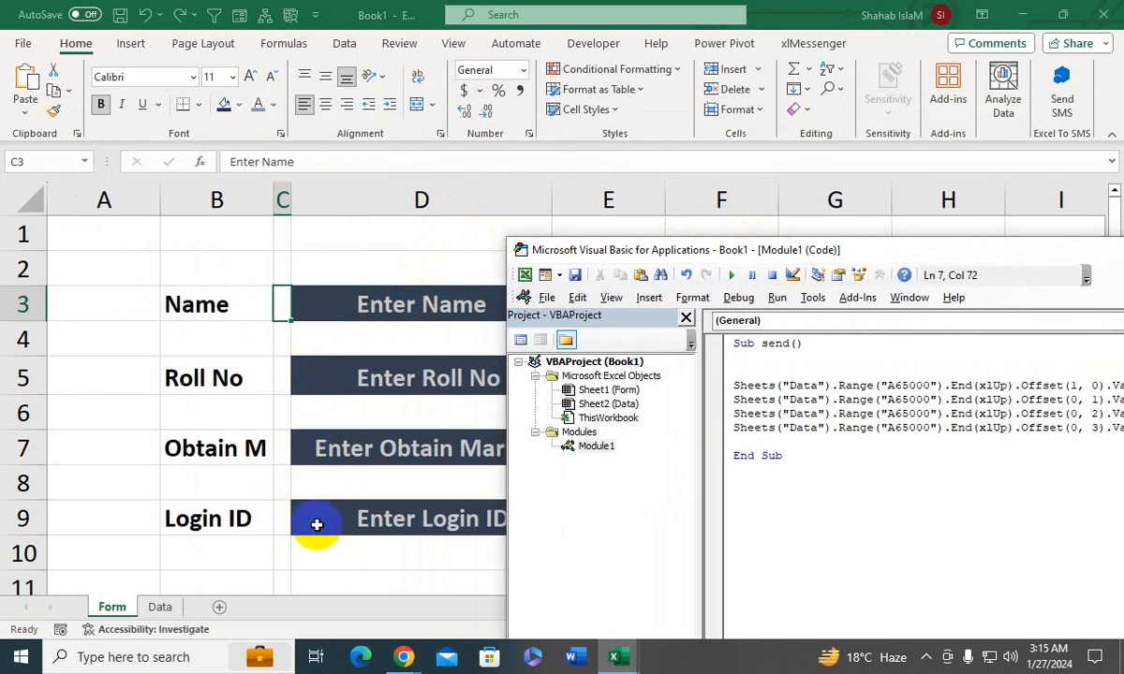
pyautogui.moveTo(609, 249); pyautogui.dragTo(110, 86)
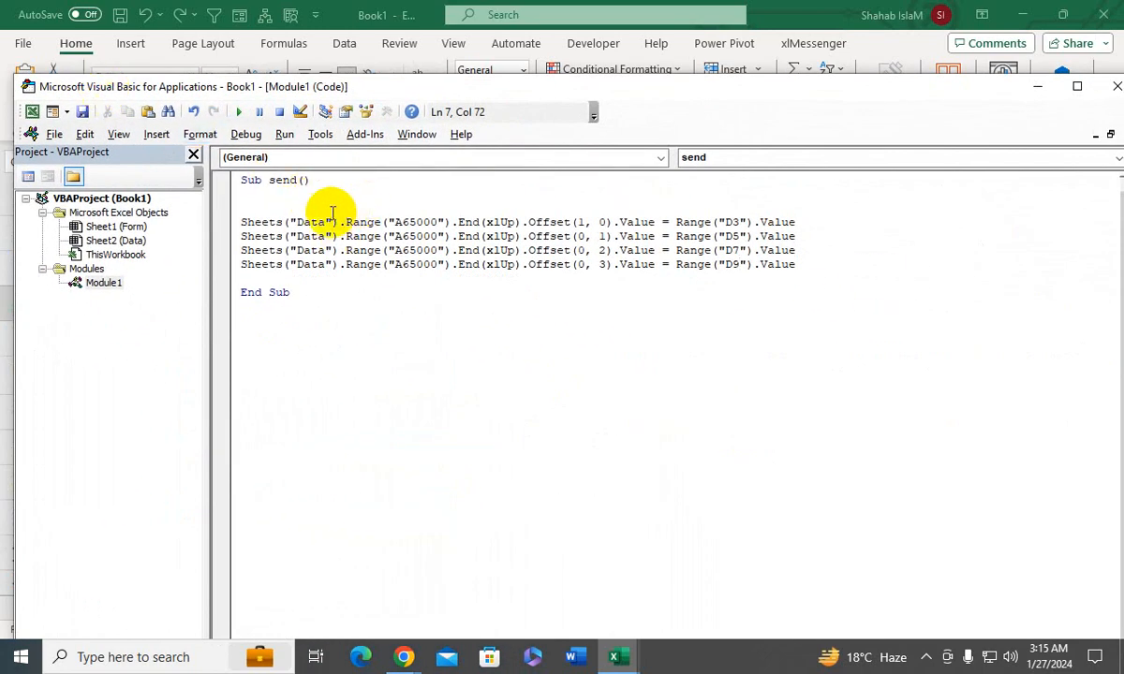
# - Start a MsgBox statement on its own line below the four assignment lines in the send macro
pyautogui.click(811, 274)
pyautogui.press('Return')
pyautogui.press('Return')
pyautogui.press('Up')
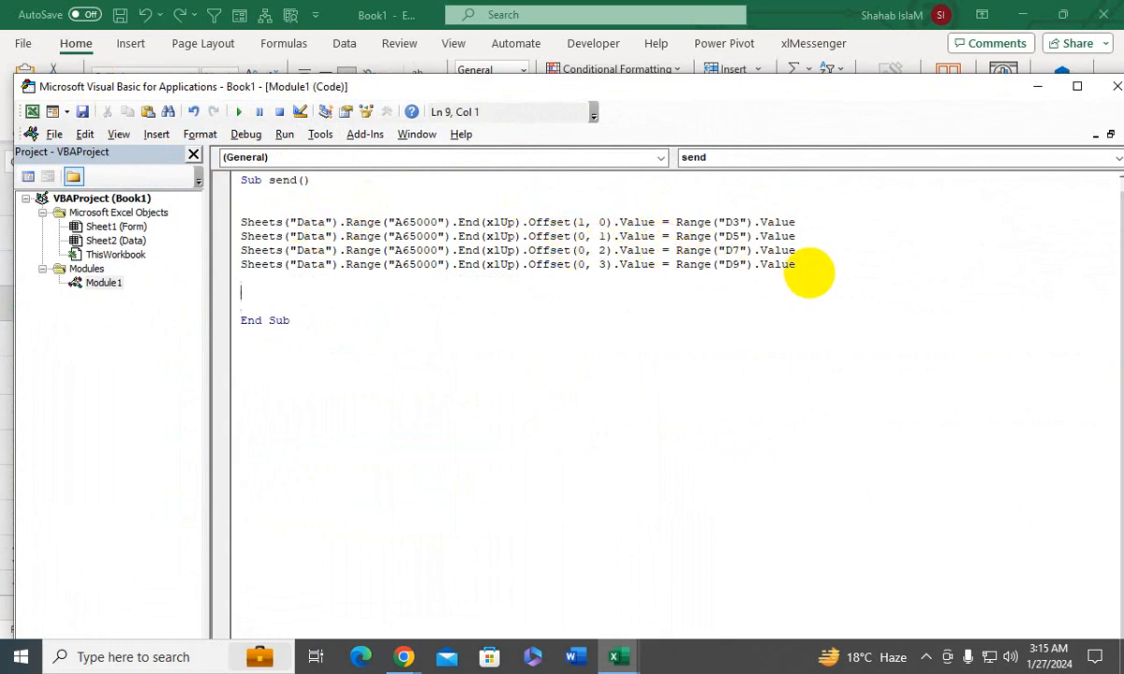
pyautogui.write('MsgBox "')
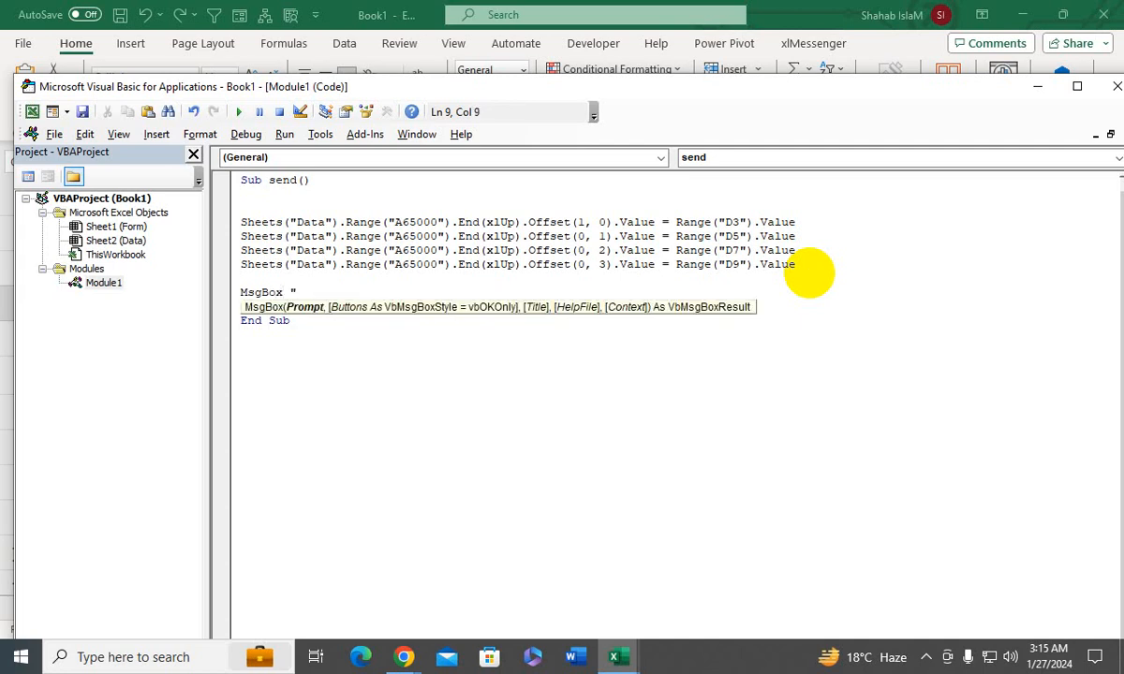
pyautogui.write('Your ')
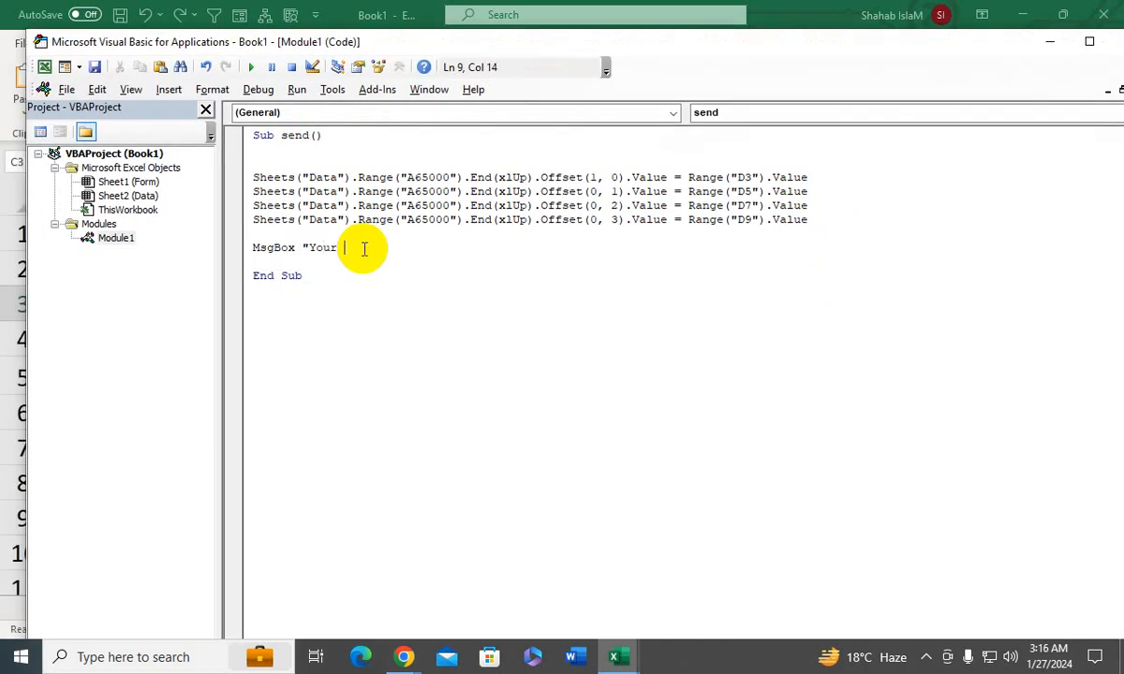
pyautogui.write('Data Have Been Savesd')
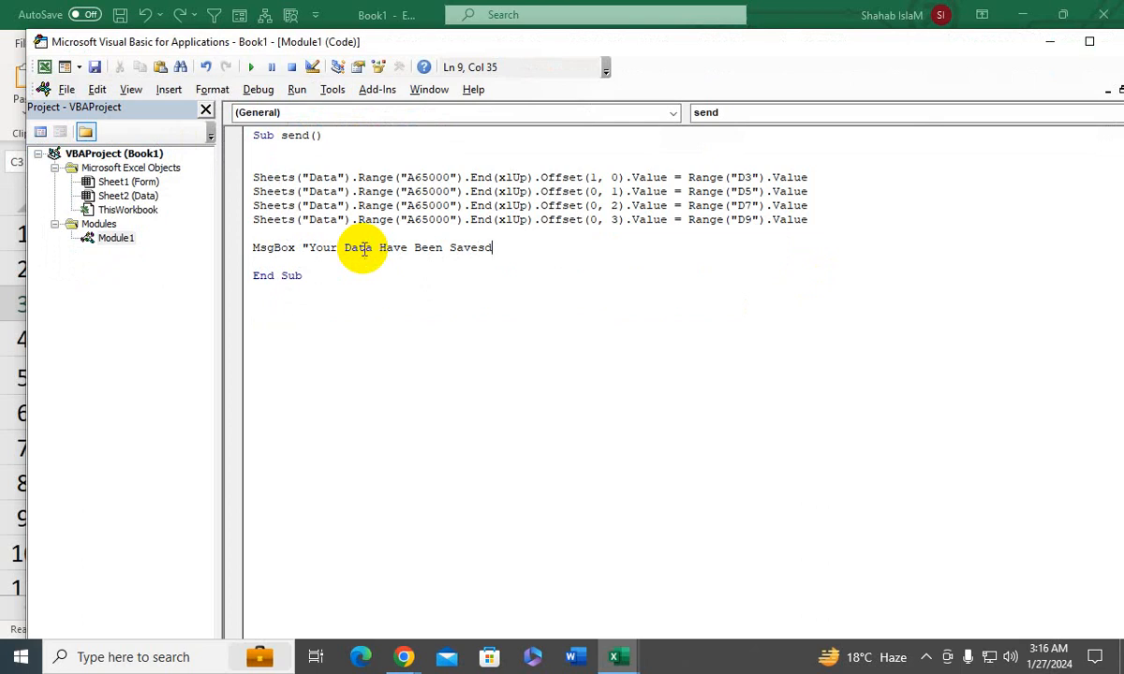
# - Complete the message box statement with the prompt text "Your Data Have Been Saved"
pyautogui.press('BackSpace')
pyautogui.press('BackSpace')
pyautogui.write('d"')
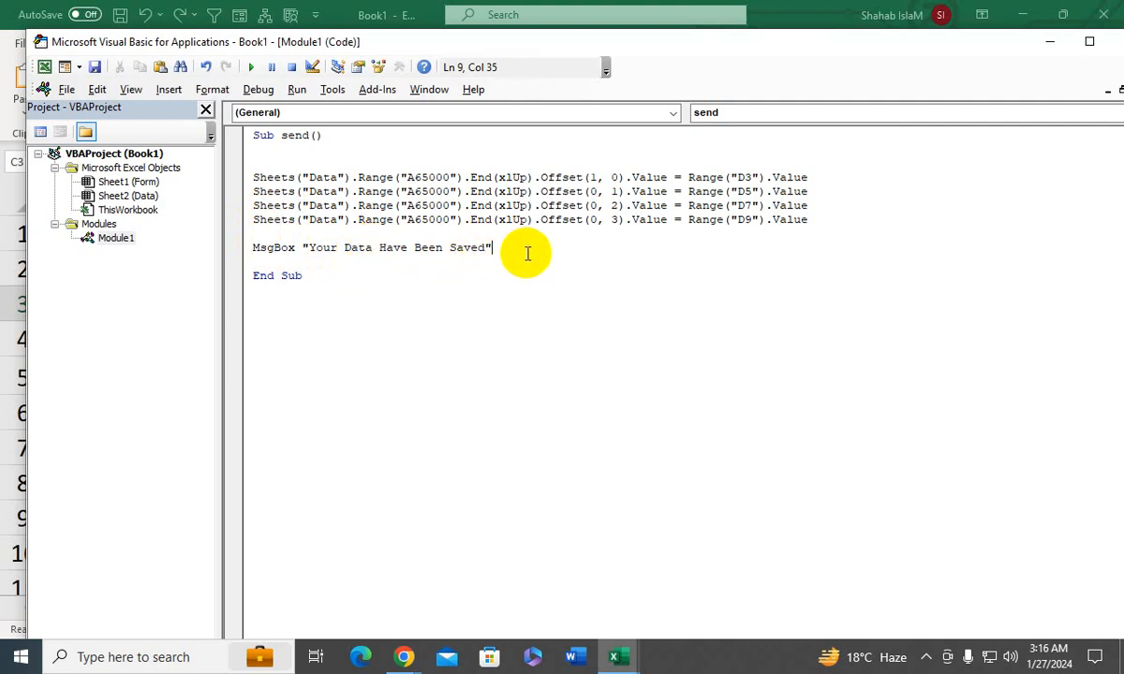
# - Add the expression Range("D3,D5.D7,D9") a few lines below the message box statement
pyautogui.press('Return')
pyautogui.press('Return')
pyautogui.press('Return')
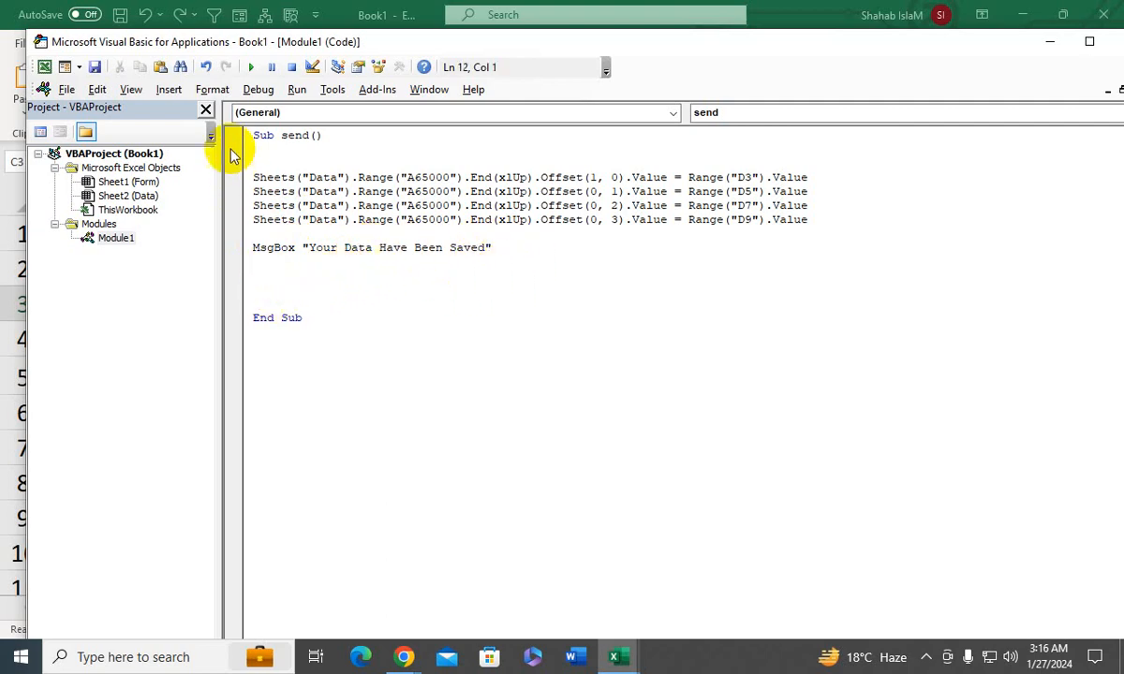
pyautogui.moveTo(192, 41); pyautogui.dragTo(312, 74)
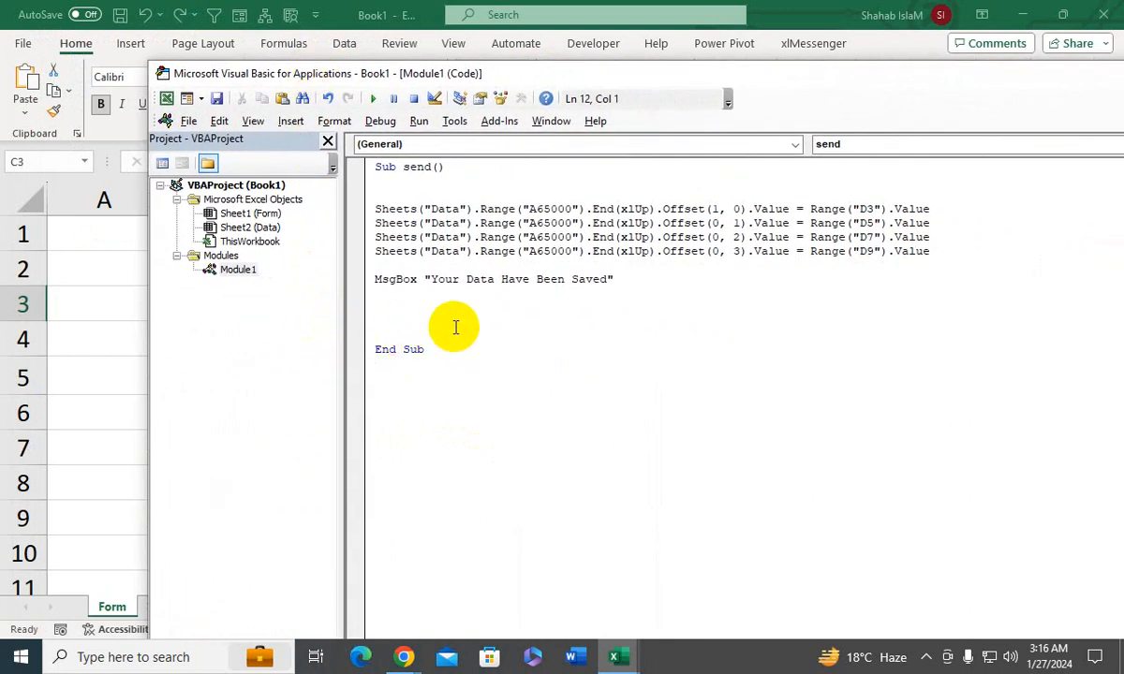
pyautogui.write('Range(')
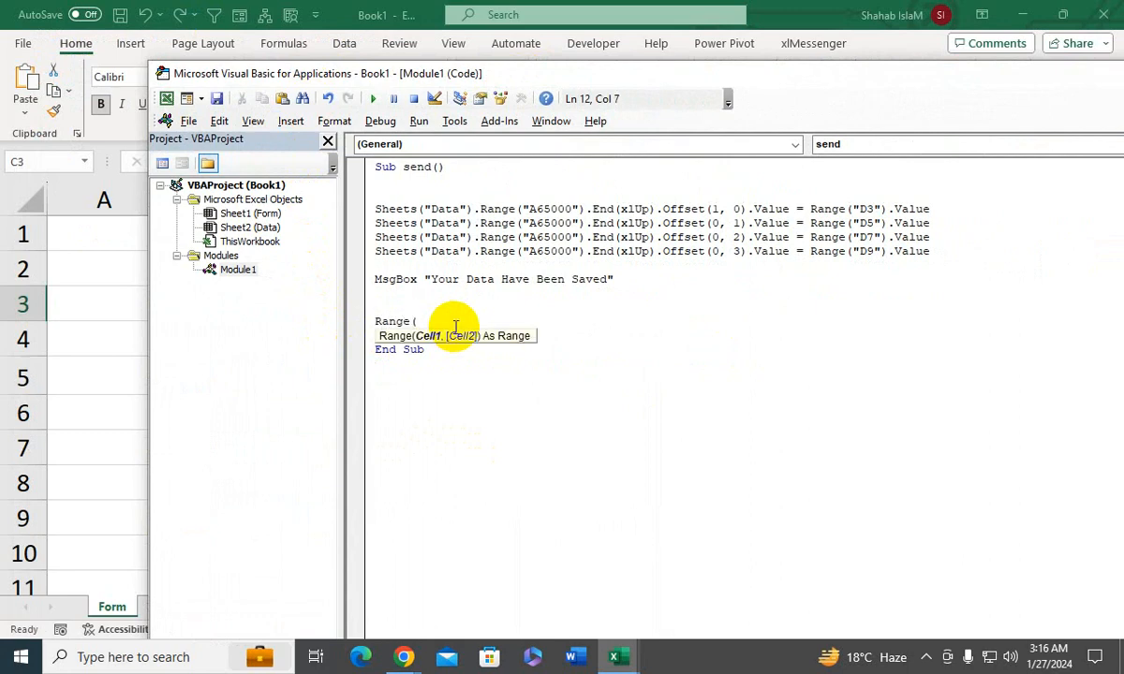
pyautogui.write('"D3,')
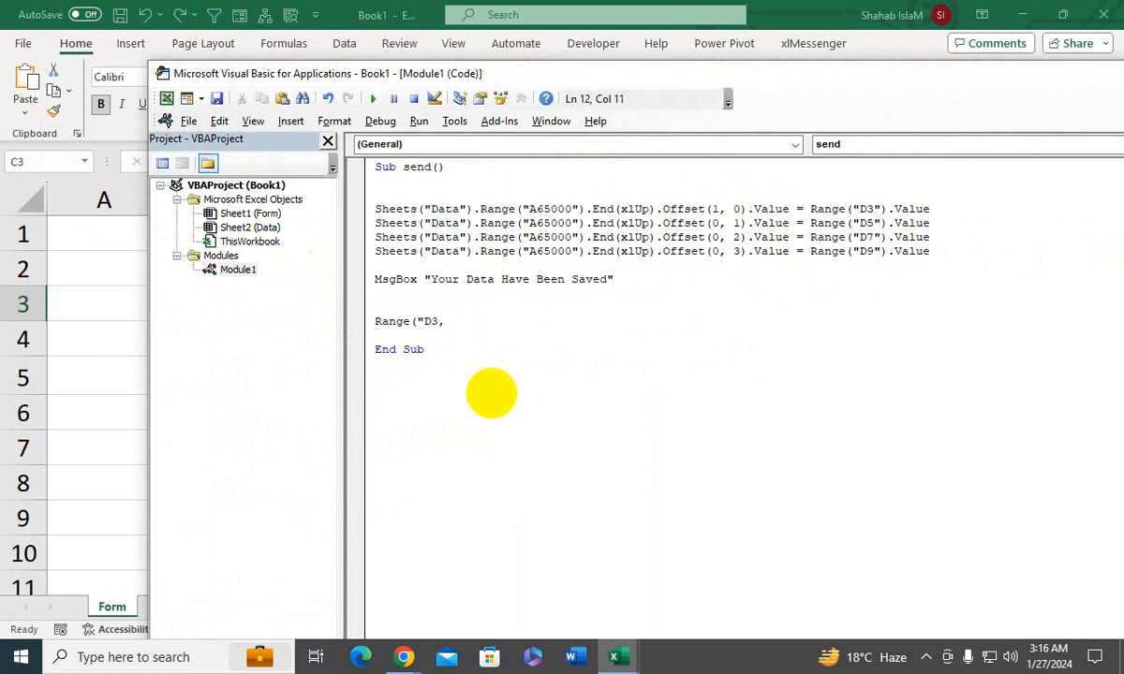
pyautogui.write('D5.D7,D9")')
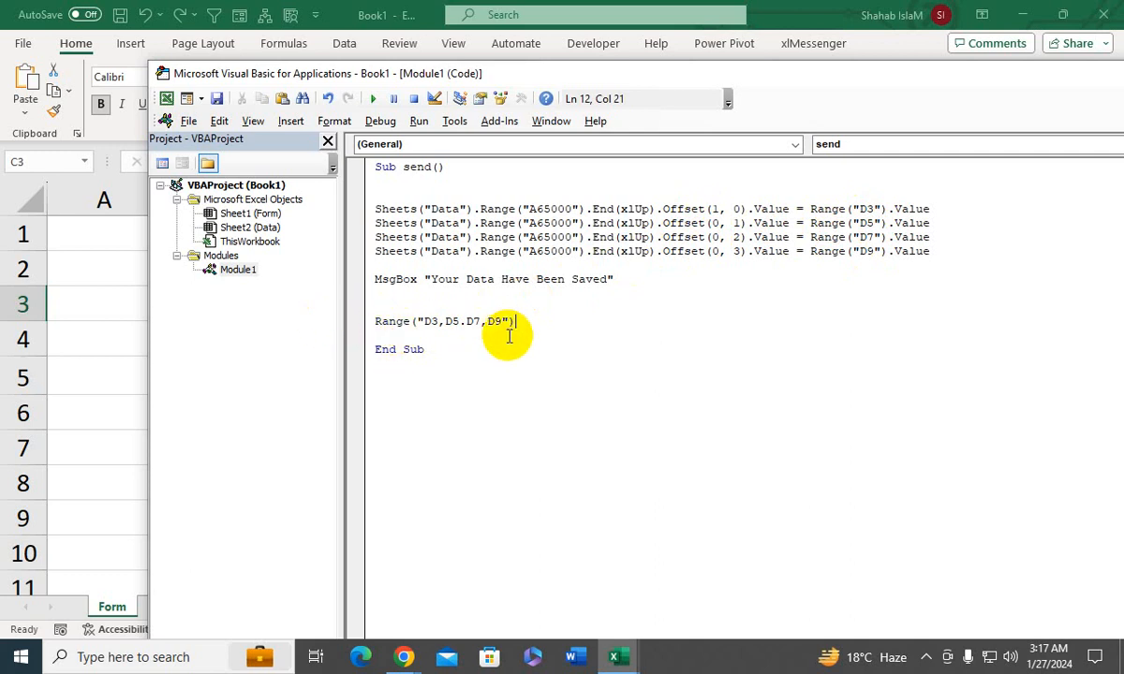
pyautogui.write('.')
# - Apply the ClearContents method to the new range expression
pyautogui.write('cl')
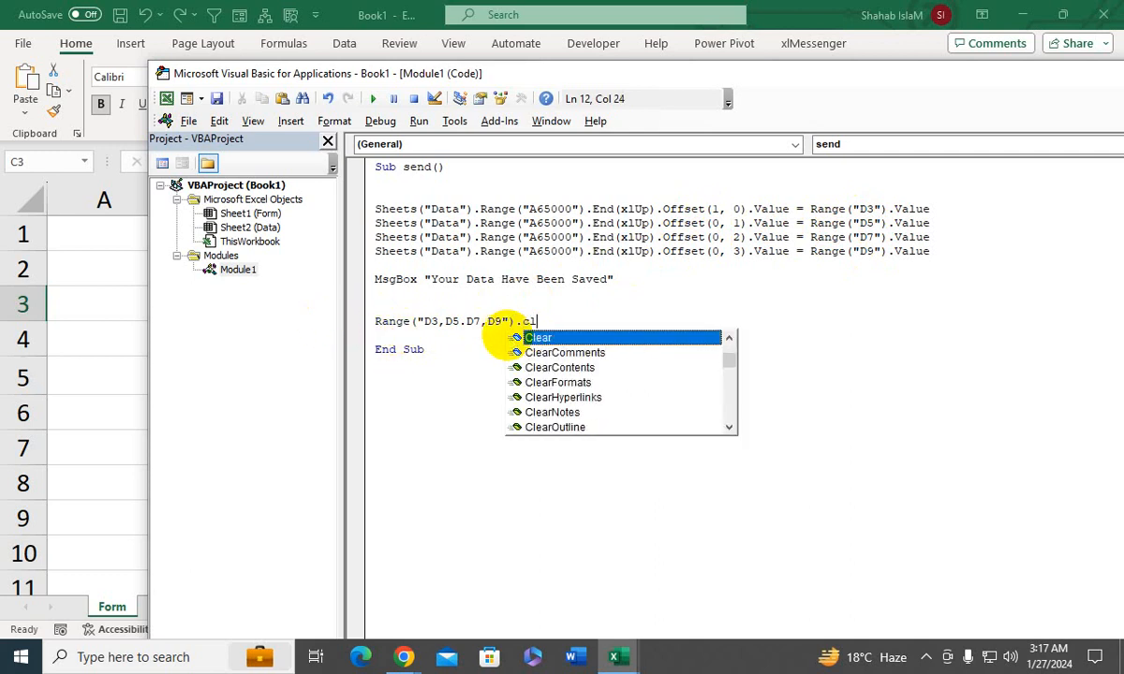
pyautogui.press('Down')
pyautogui.press('Down')
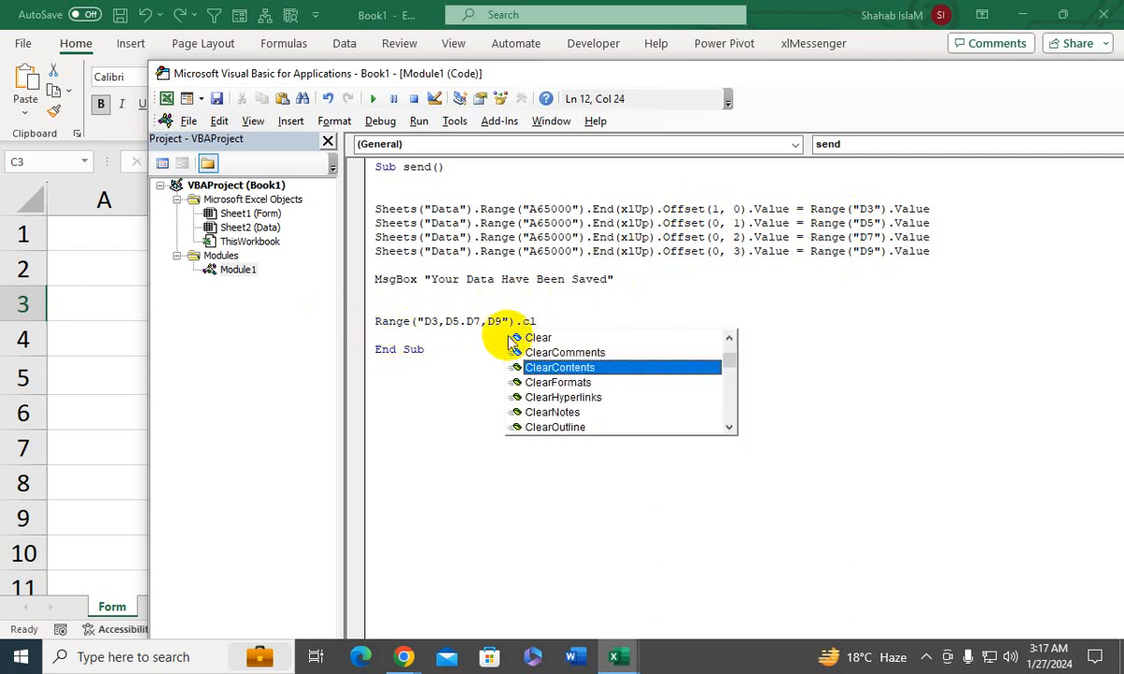
pyautogui.press('Tab')
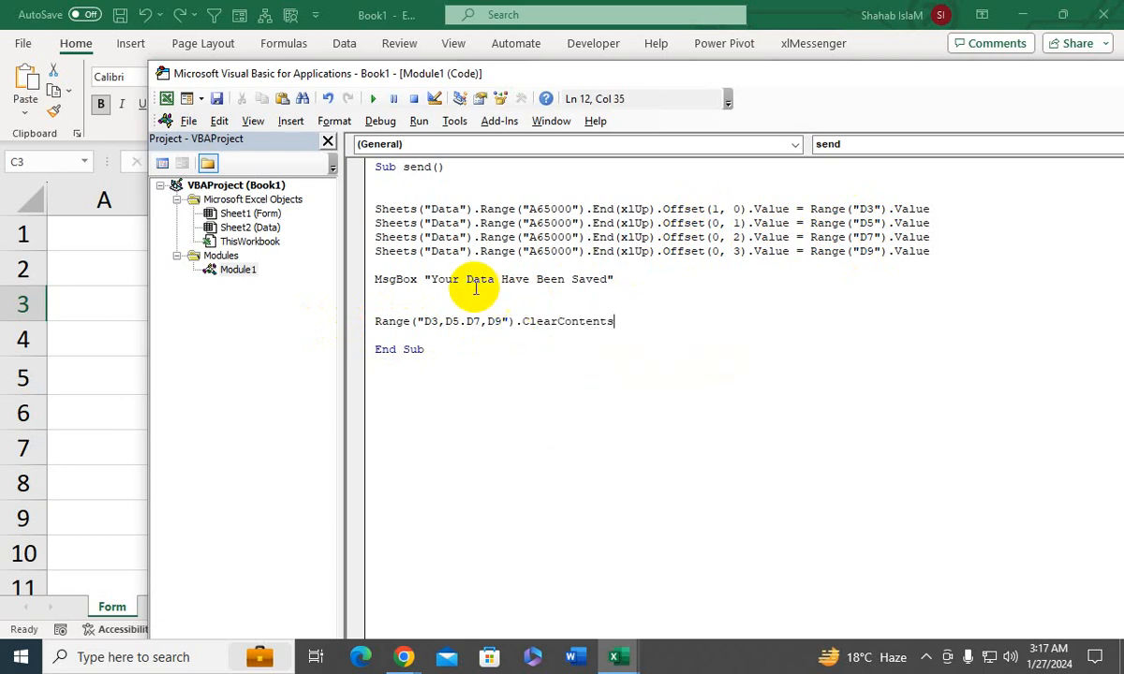
pyautogui.moveTo(431, 74); pyautogui.dragTo(746, 244)
pyautogui.click(366, 309)
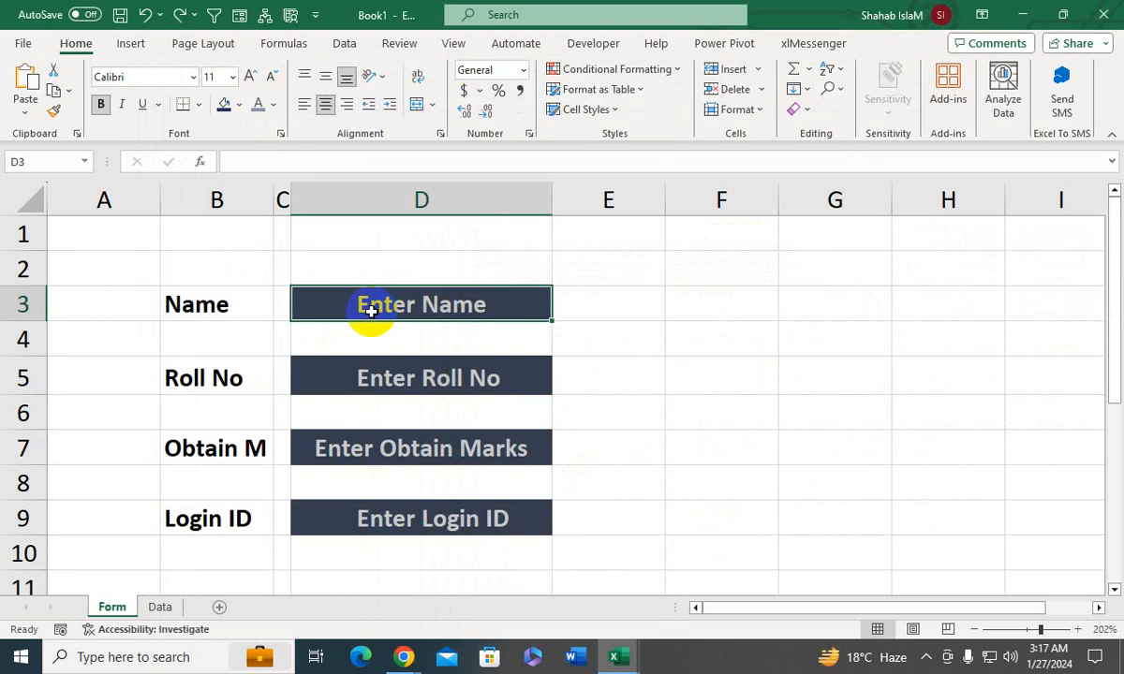
pyautogui.click(416, 375)
pyautogui.click(401, 433)
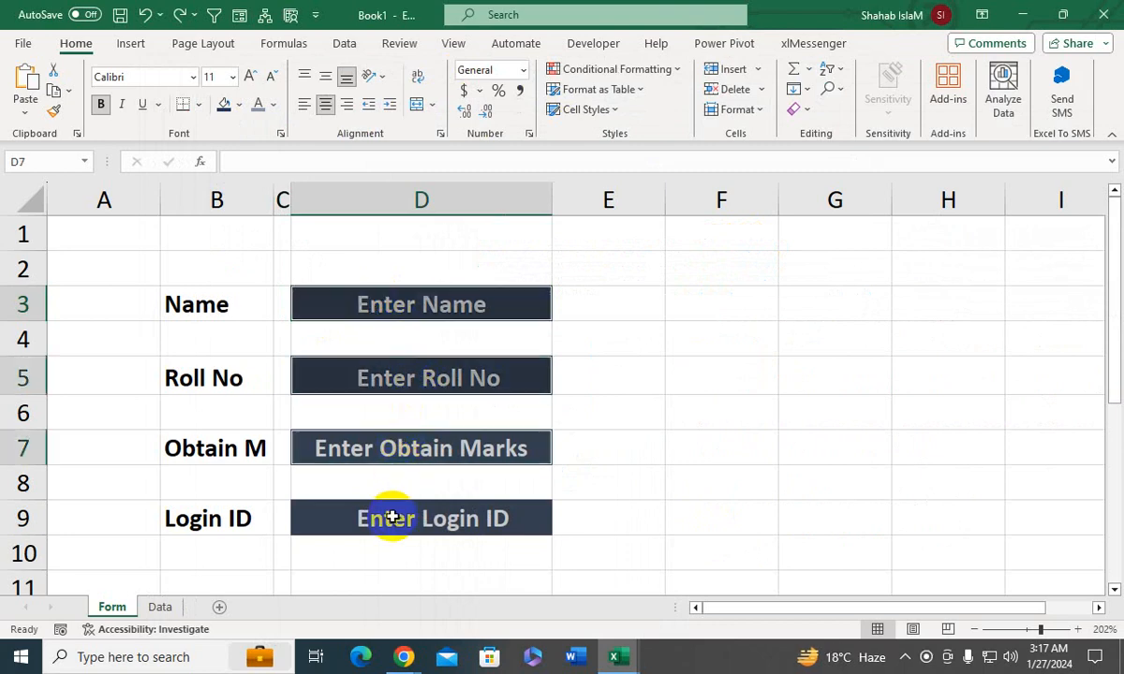
pyautogui.click(388, 516)
# - Change the font colour of the placeholder texts in C3, C5, C7 and C9 on the Form sheet to a muted blue-grey
pyautogui.click(283, 303)
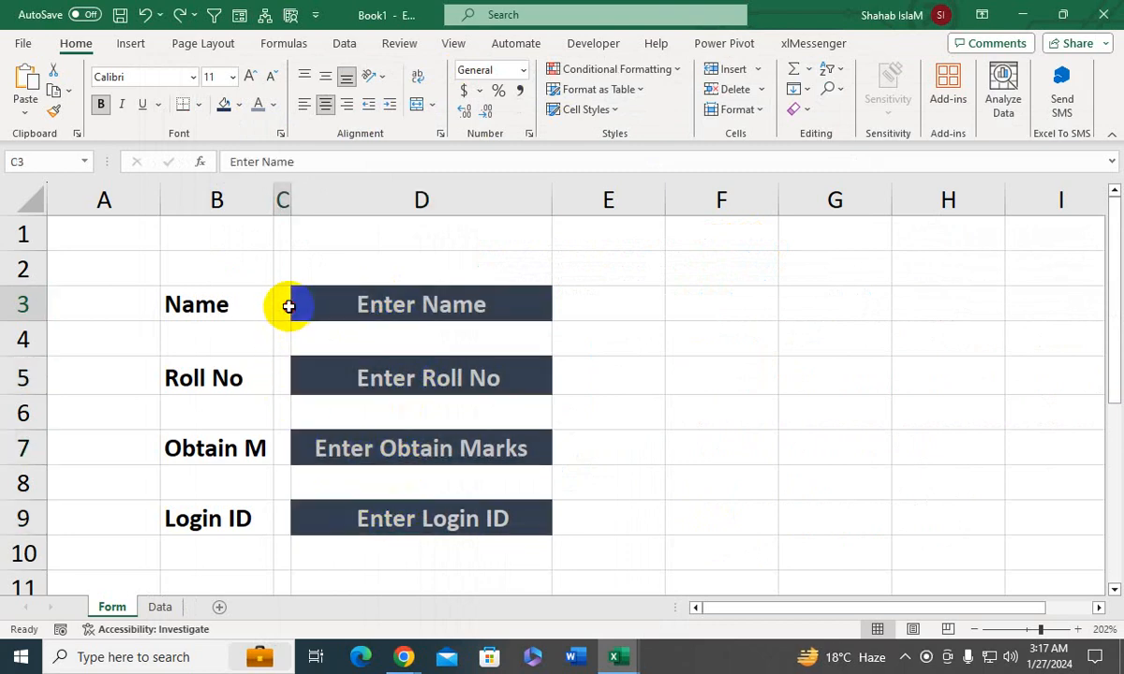
pyautogui.keyDown('ctrl'); pyautogui.click(281, 377); pyautogui.keyUp('ctrl')
pyautogui.keyDown('ctrl'); pyautogui.click(281, 447); pyautogui.keyUp('ctrl')
pyautogui.keyDown('ctrl'); pyautogui.click(279, 516); pyautogui.keyUp('ctrl')
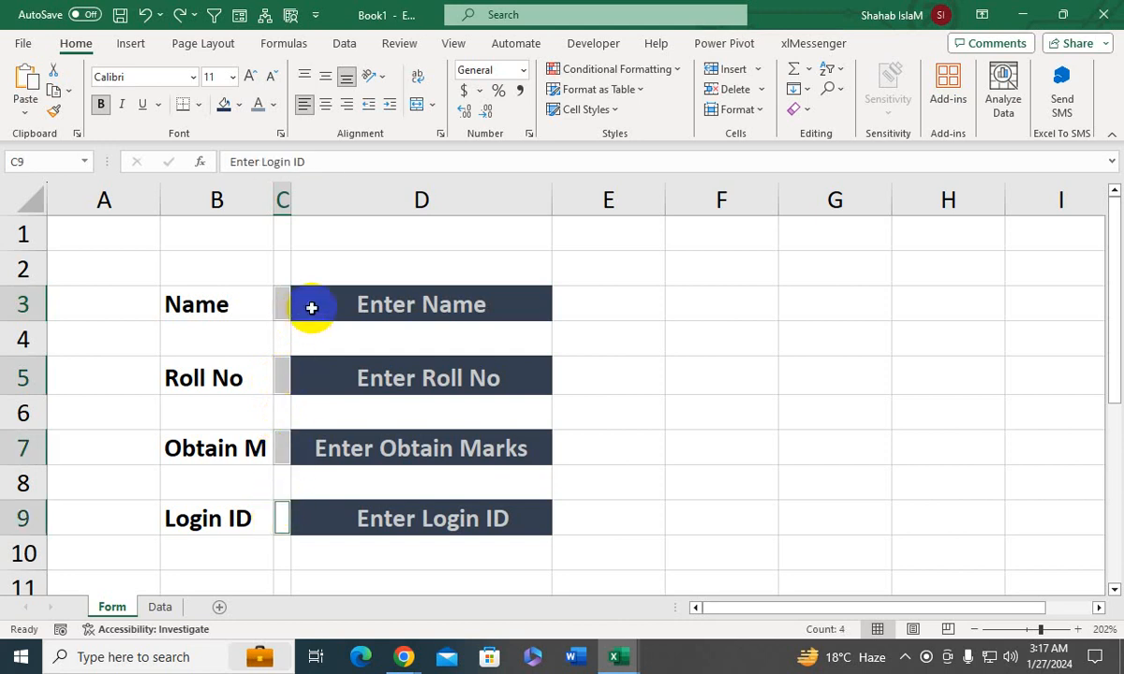
pyautogui.click(273, 105)
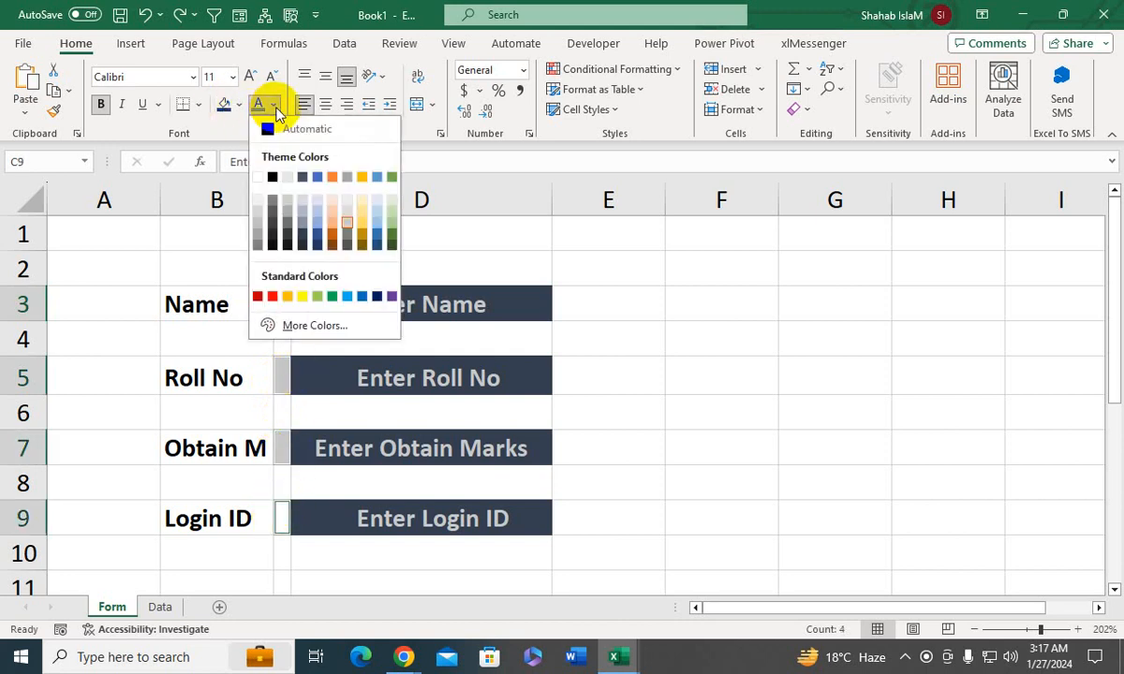
pyautogui.click(306, 229)
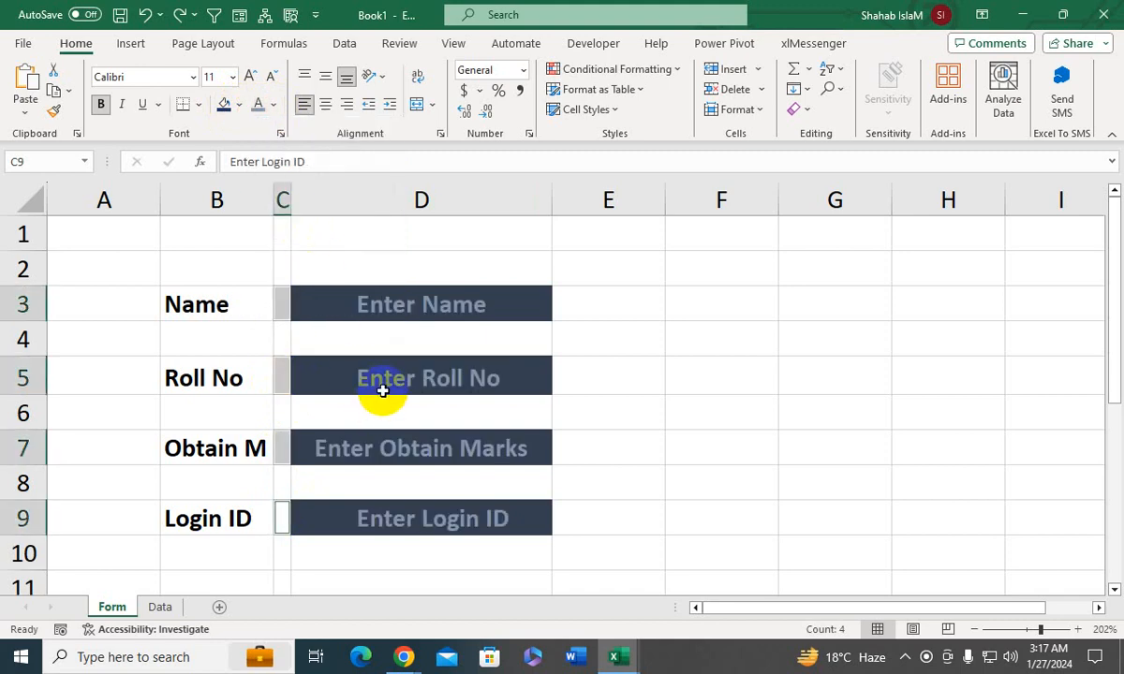
pyautogui.click(383, 387)
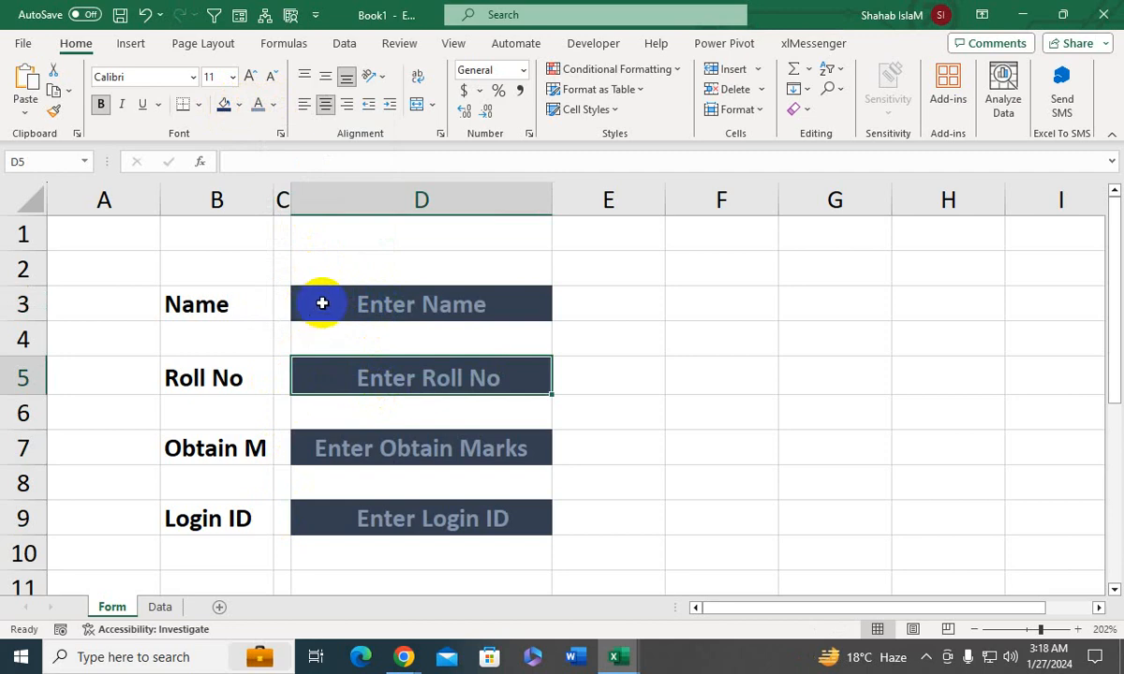
# - Fill in a full name in the Name entry cell and 1 in the Roll No entry cell
pyautogui.click(402, 300)
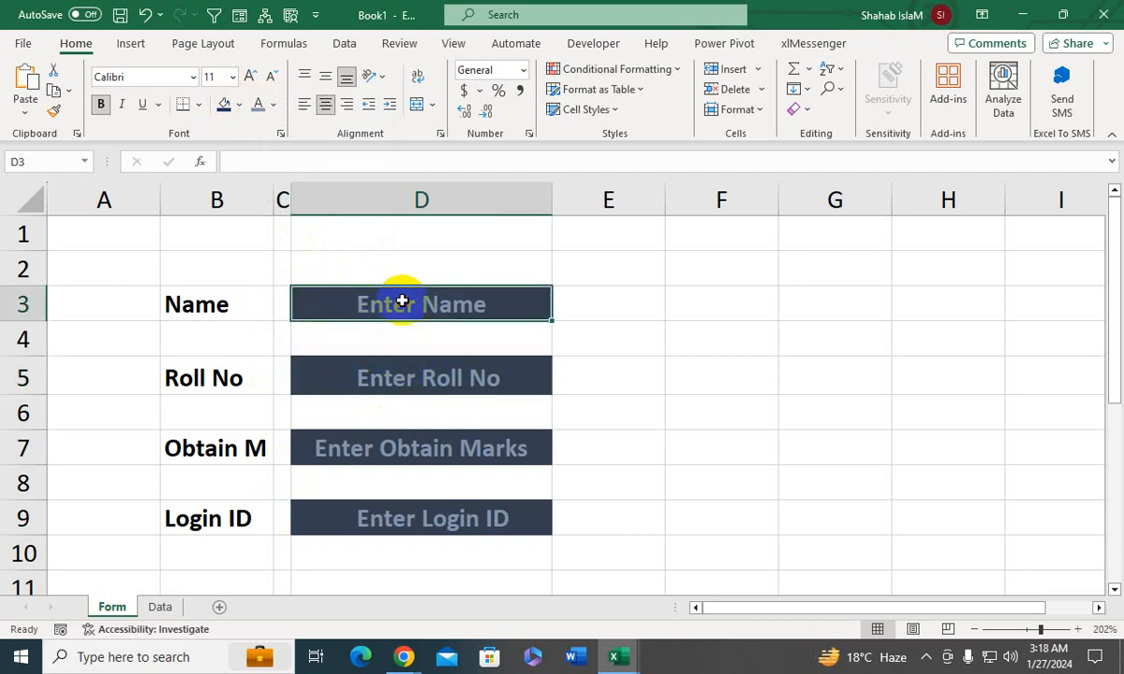
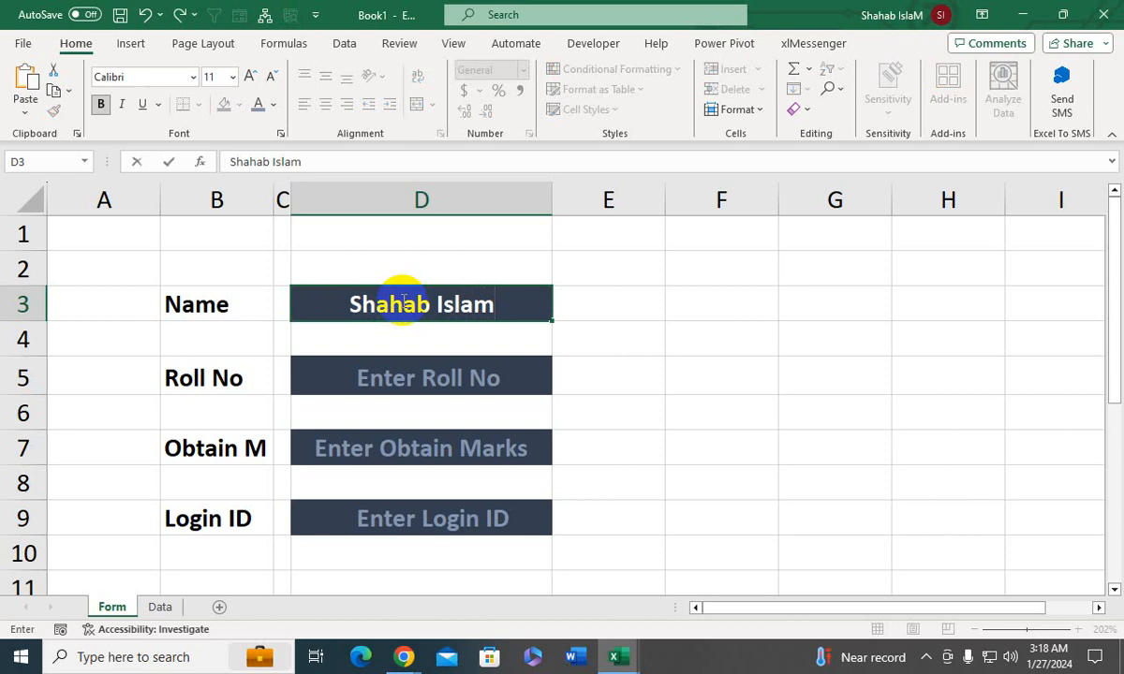
pyautogui.click(412, 376)
pyautogui.write('1')
pyautogui.press('Return')
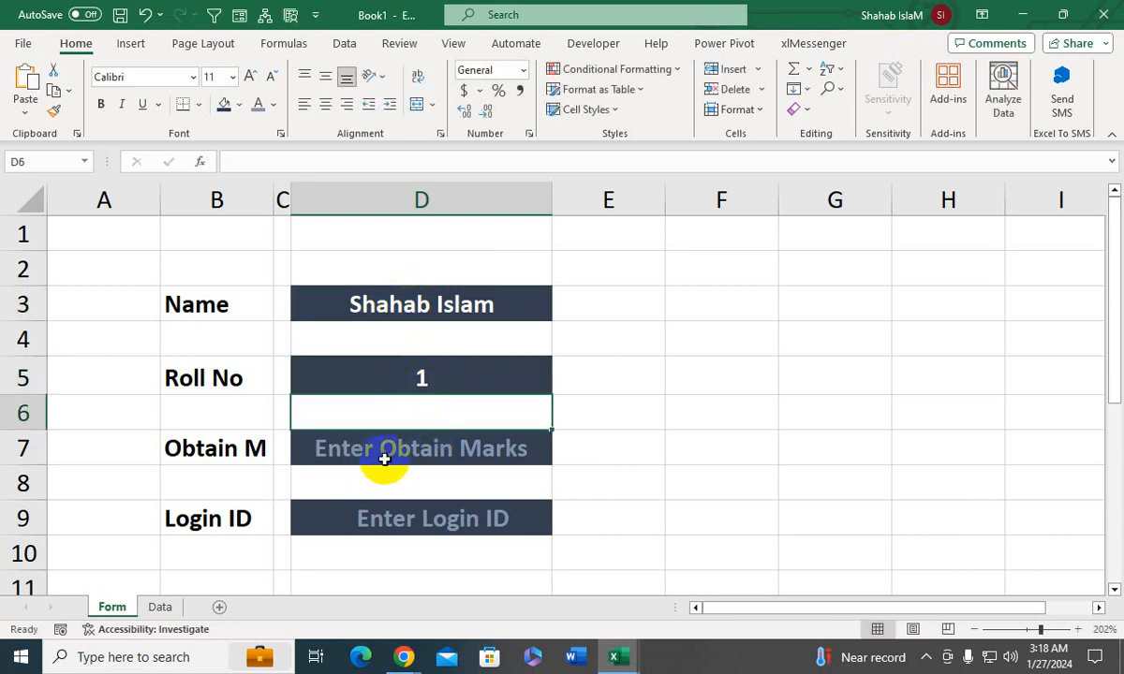
# - Enter 450 as the obtained marks and fill in a sample login ID in its entry cell
pyautogui.click(387, 459)
pyautogui.write('450')
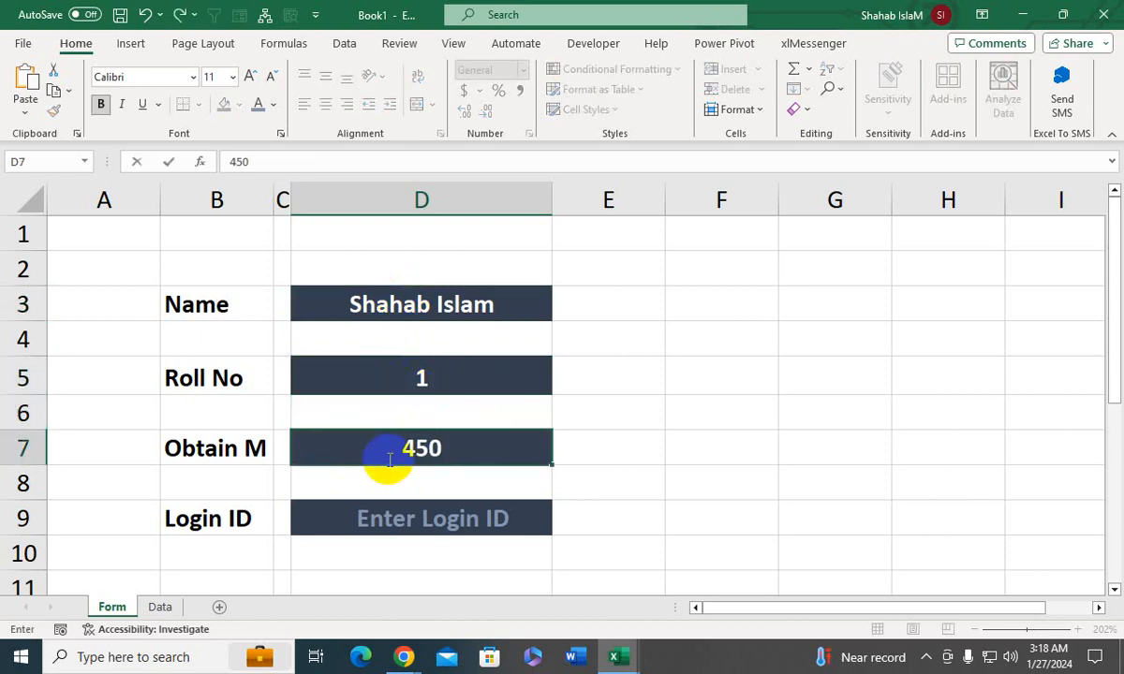
pyautogui.write('0')
pyautogui.press('Return')
pyautogui.click(401, 447)
pyautogui.press('F2')
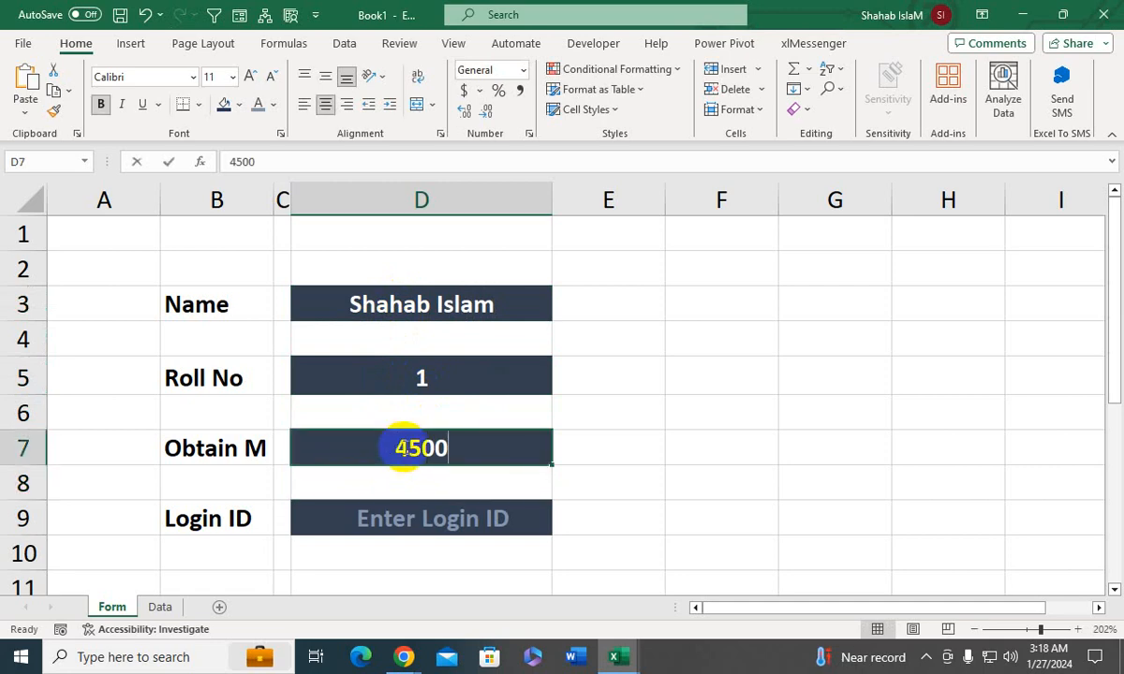
pyautogui.press('BackSpace')
pyautogui.press('Return')
pyautogui.click(401, 519)
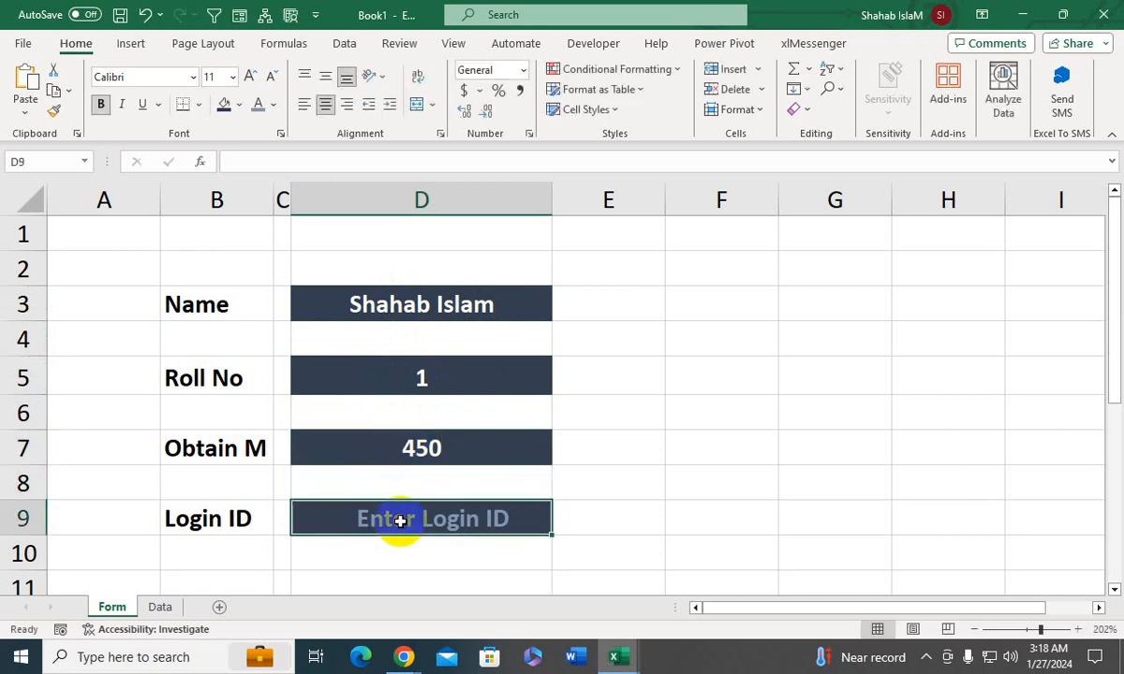
pyautogui.write('1235646')
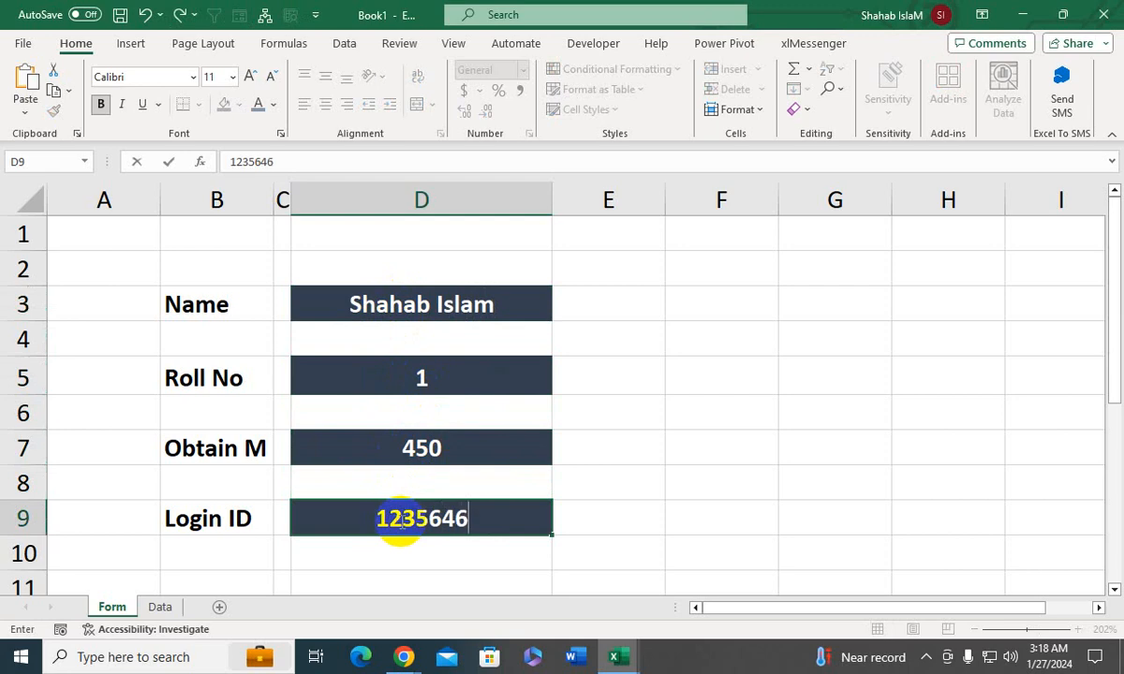
pyautogui.press('Return')
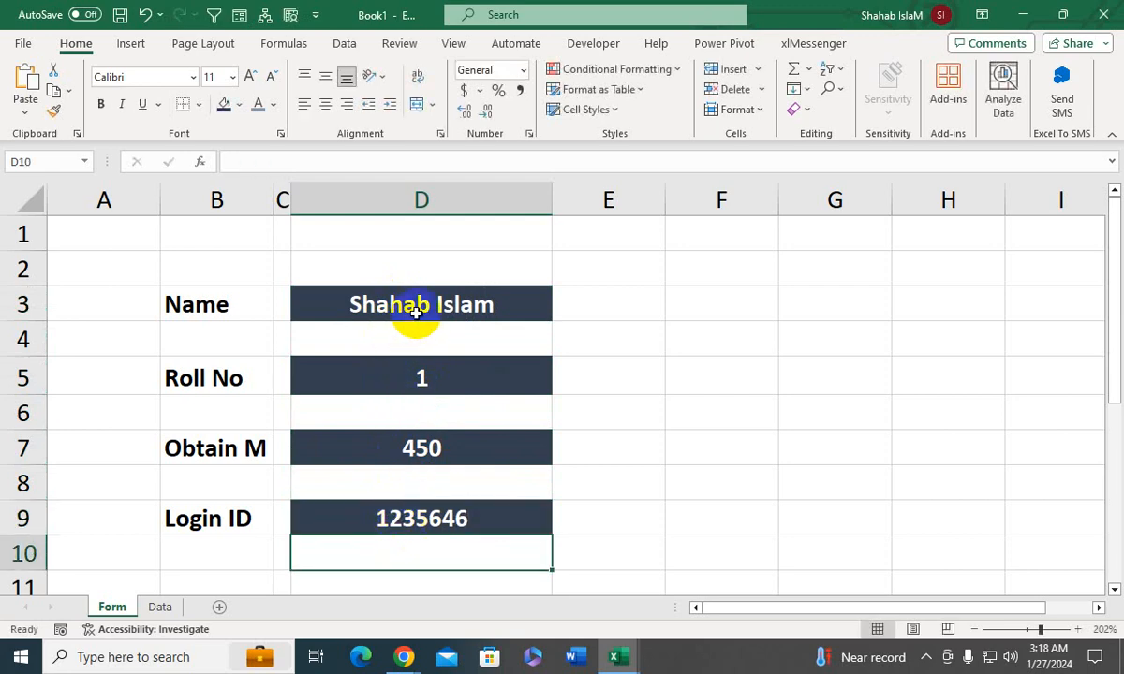
# - Hide the gridlines on the Form sheet and select the Name entry cell
pyautogui.click(454, 43)
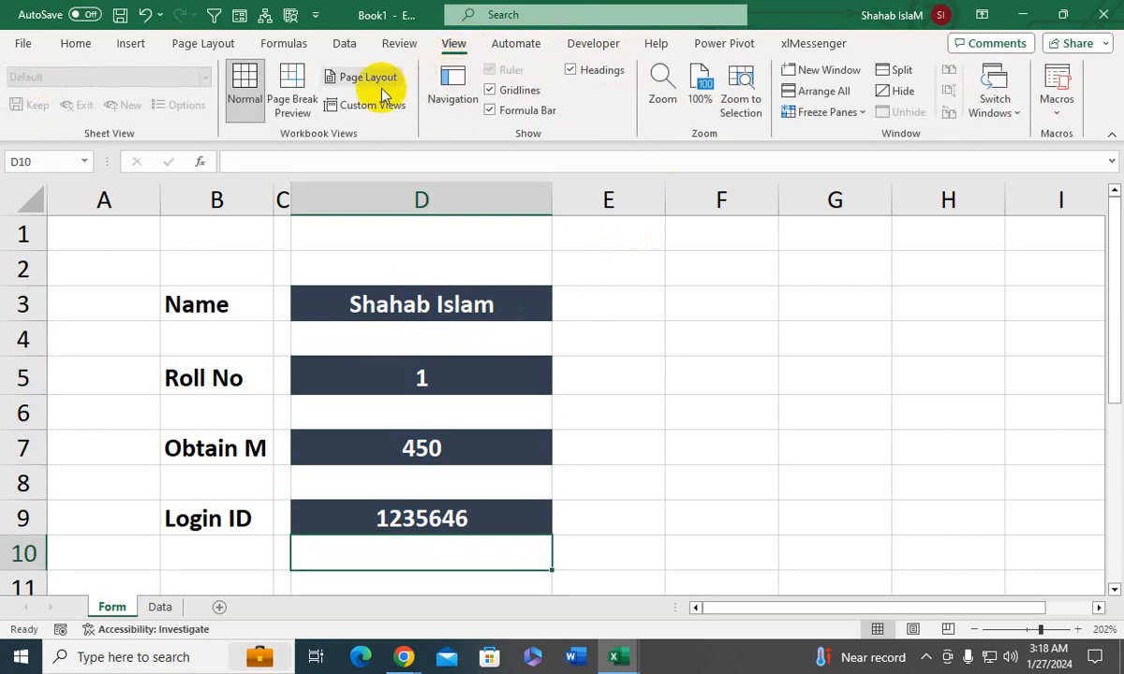
pyautogui.click(489, 90)
pyautogui.click(497, 300)
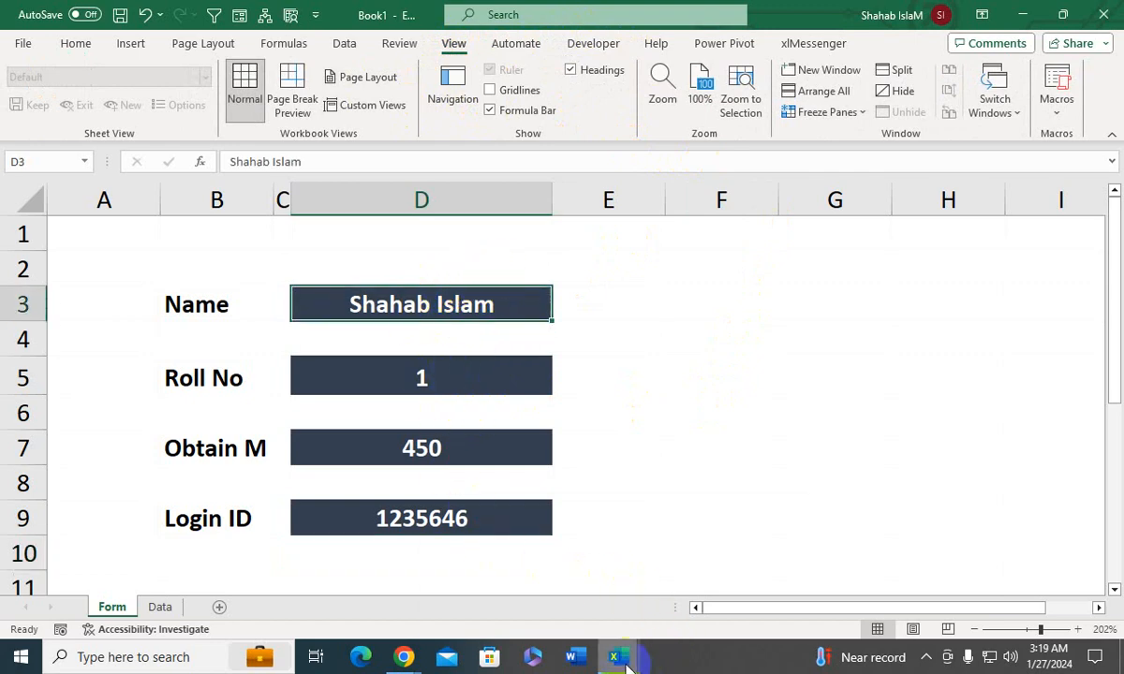
# - Bring the VBA editor back beside the form and run the send macro on the sample entries
pyautogui.moveTo(626, 660)
pyautogui.click(654, 590)
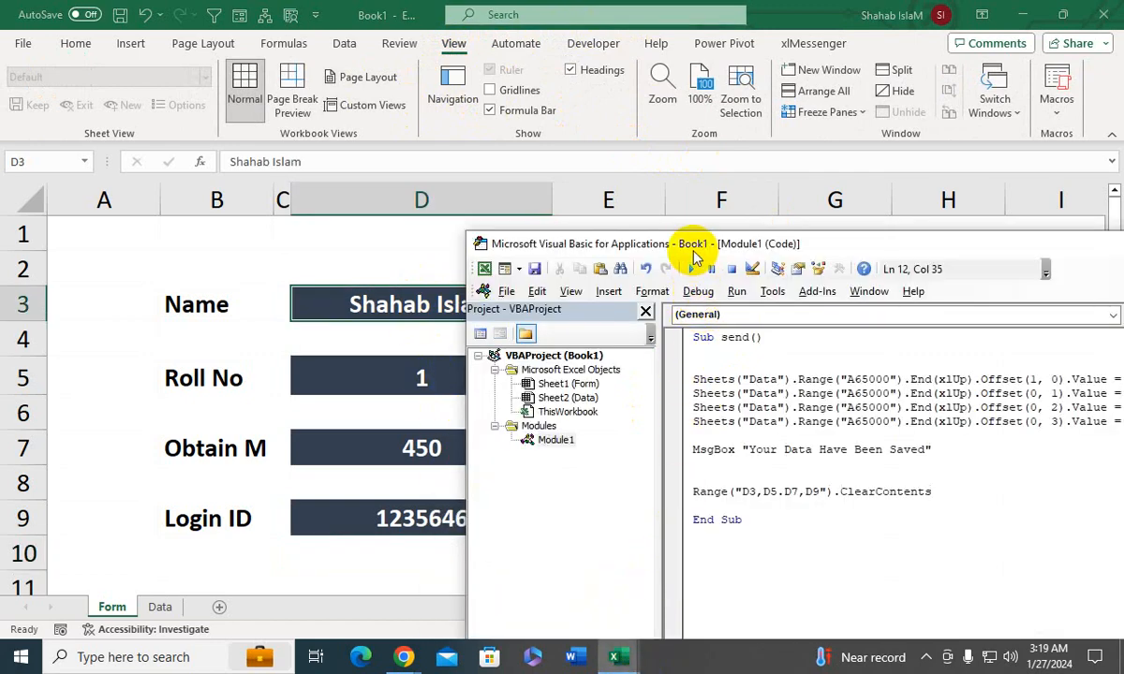
pyautogui.moveTo(694, 251); pyautogui.dragTo(673, 194)
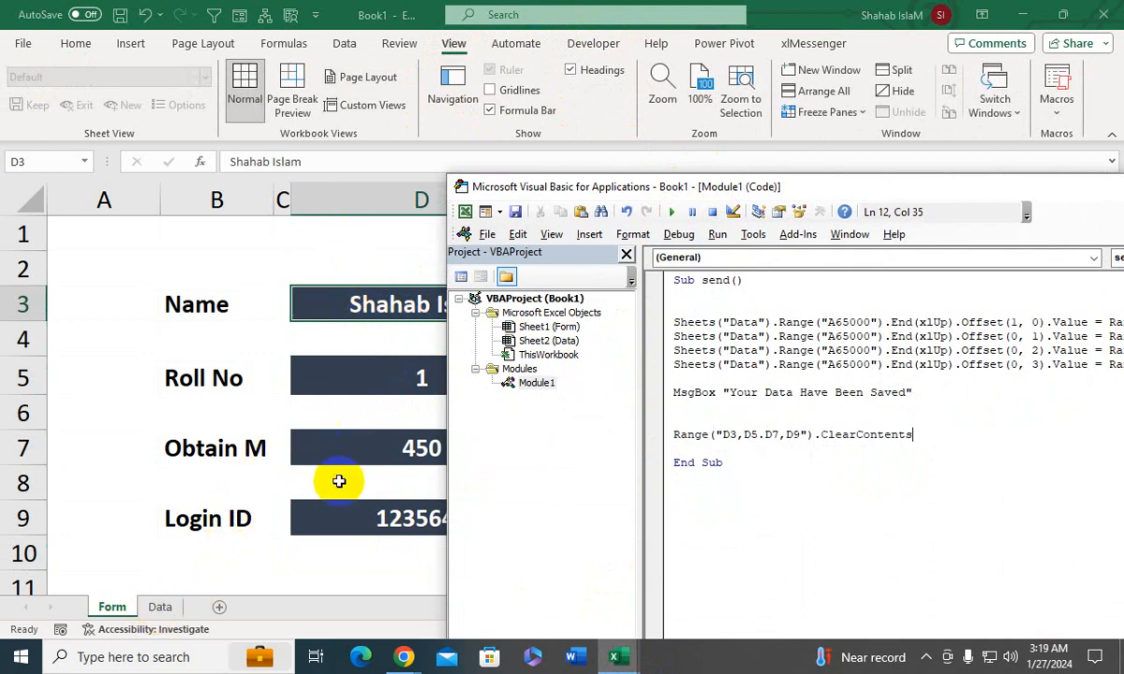
pyautogui.hotkey('alt', 'F11')
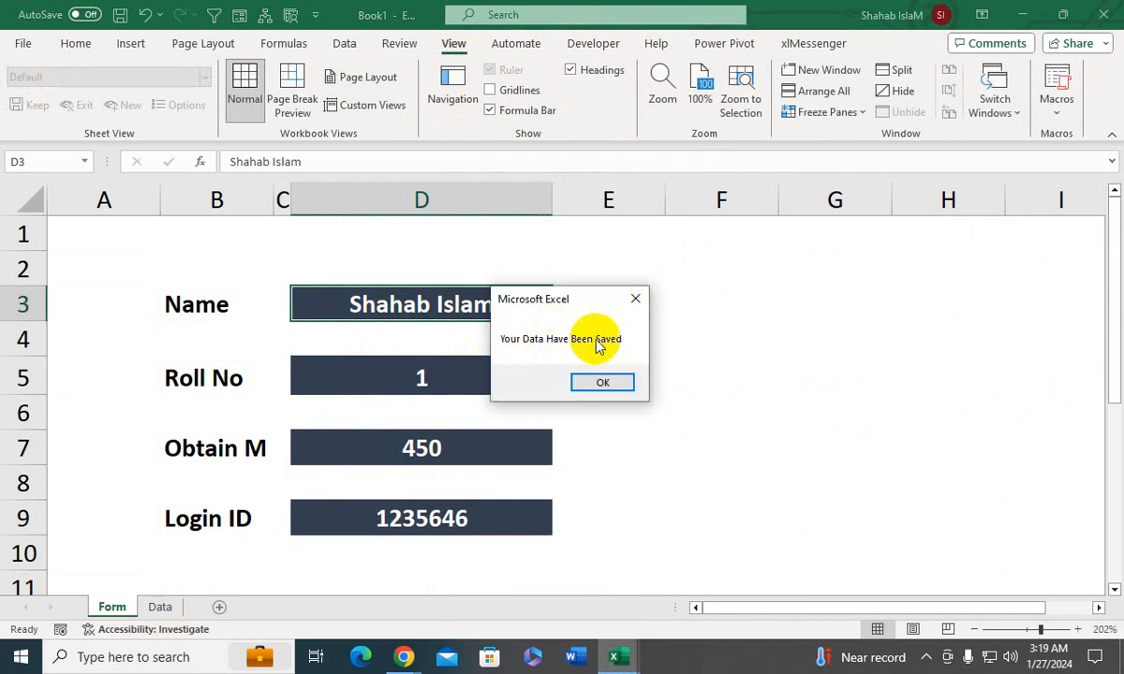
# - Dismiss the macro's messages and correct the clearing line's range list to "D3,D5,D7,D9" in the send macro
pyautogui.click(602, 381)
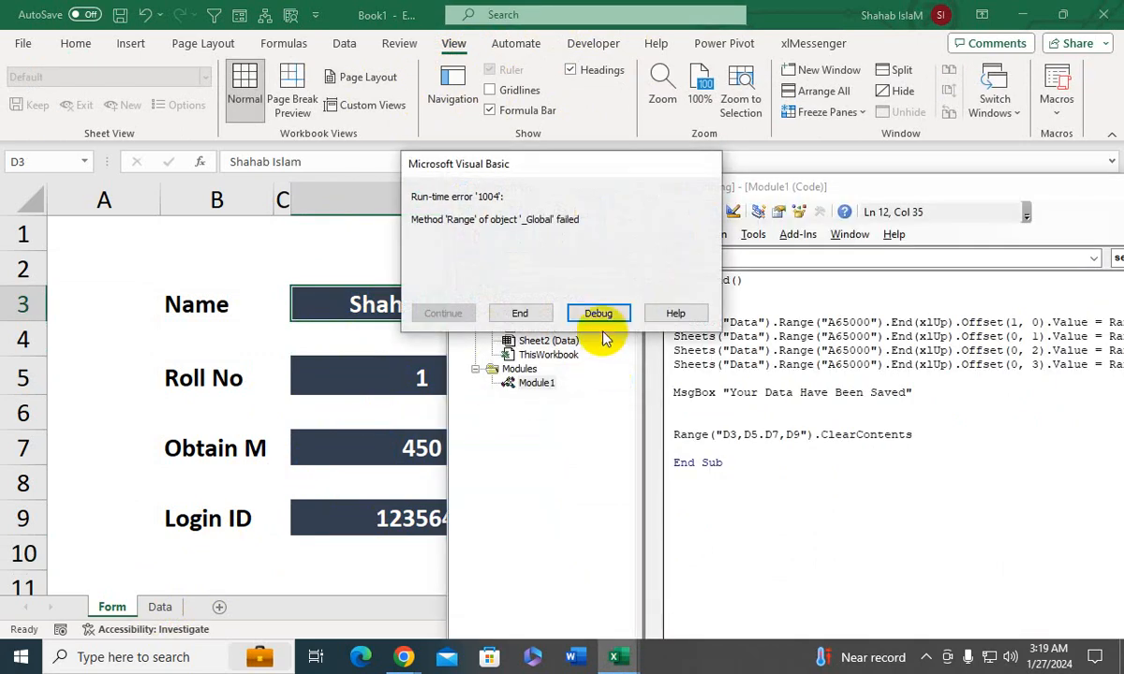
pyautogui.click(521, 313)
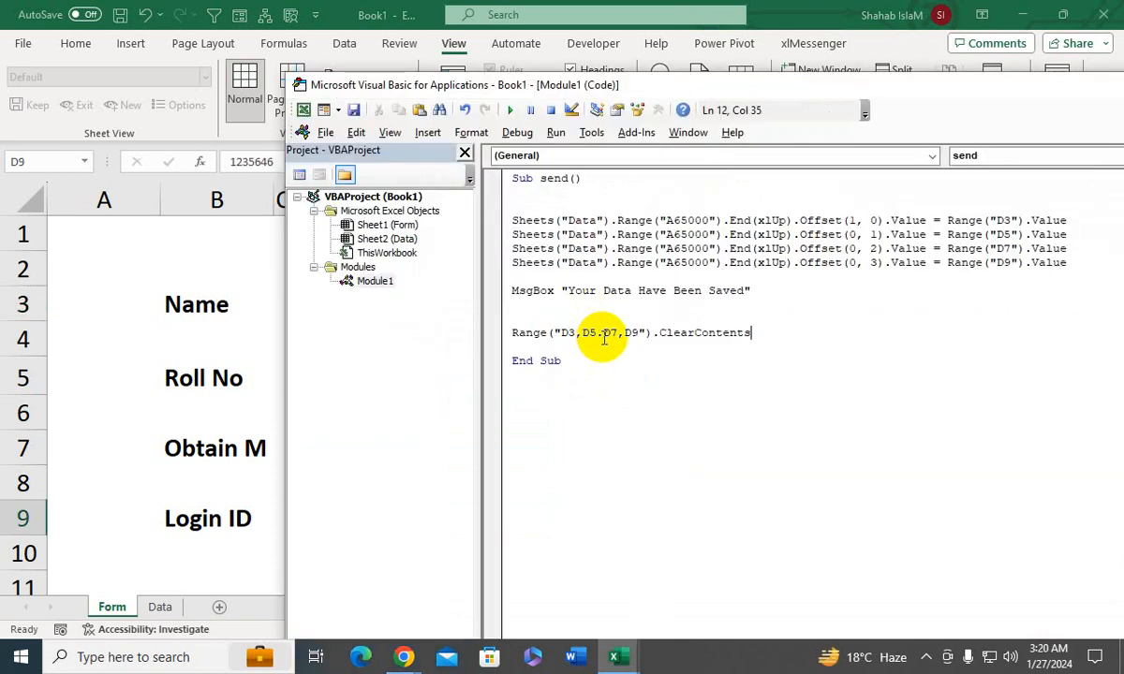
pyautogui.click(603, 335)
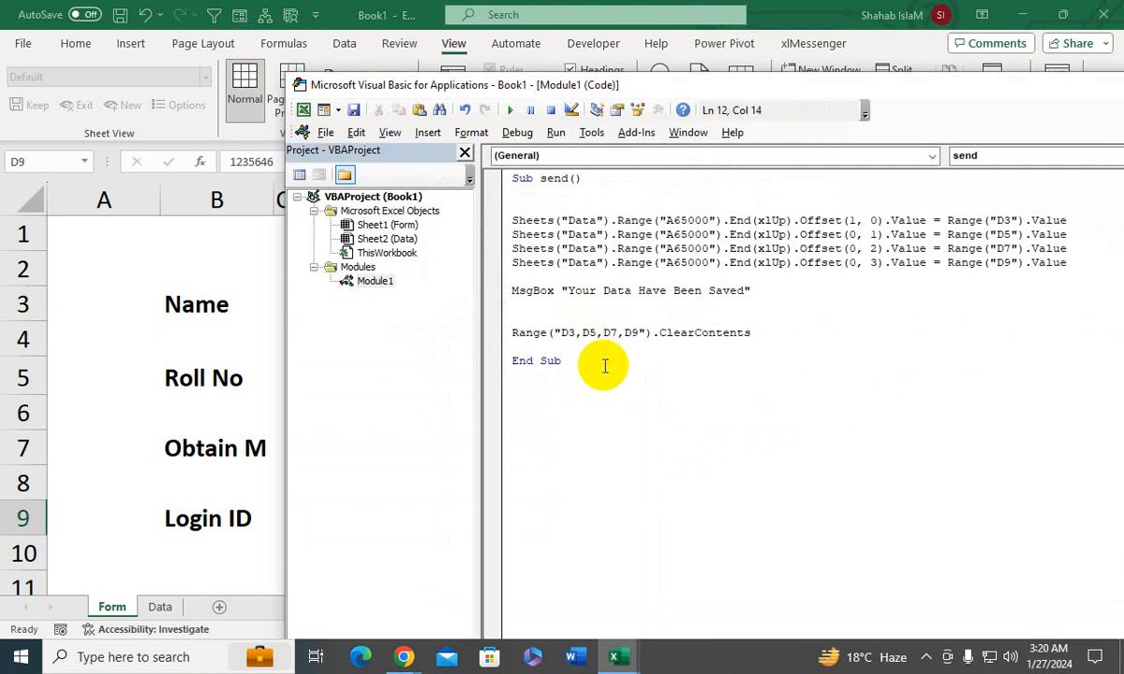
# - Move the VBA editor aside to uncover the form, run the send macro again and acknowledge its message
pyautogui.moveTo(562, 87); pyautogui.dragTo(843, 84)
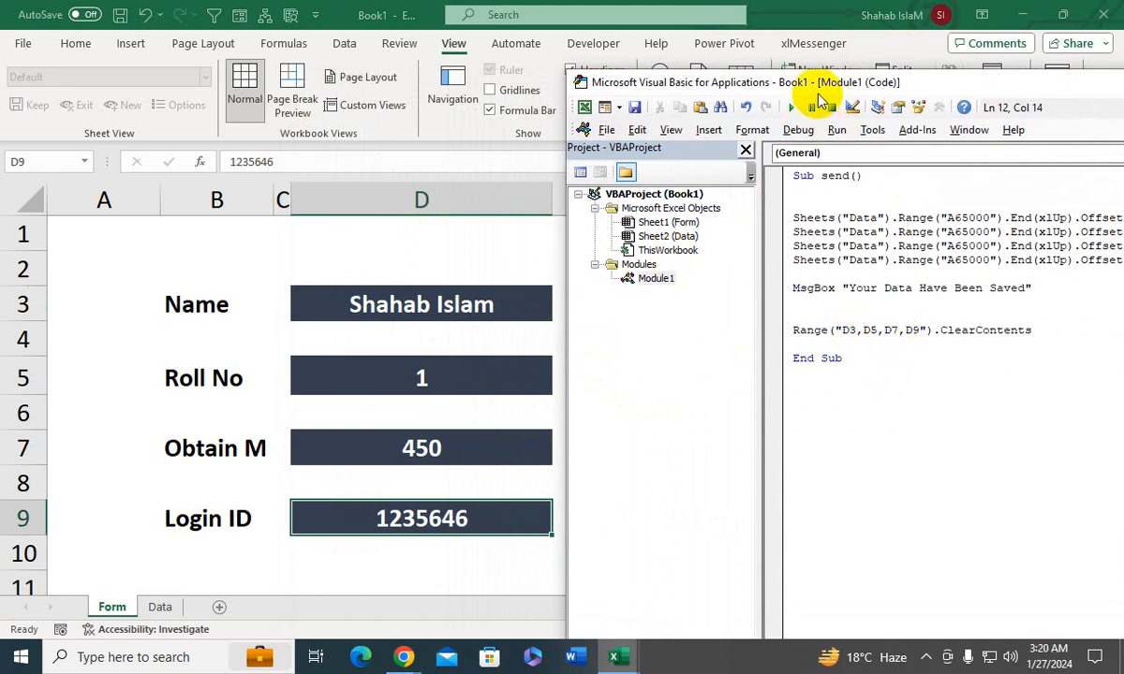
pyautogui.click(792, 108)
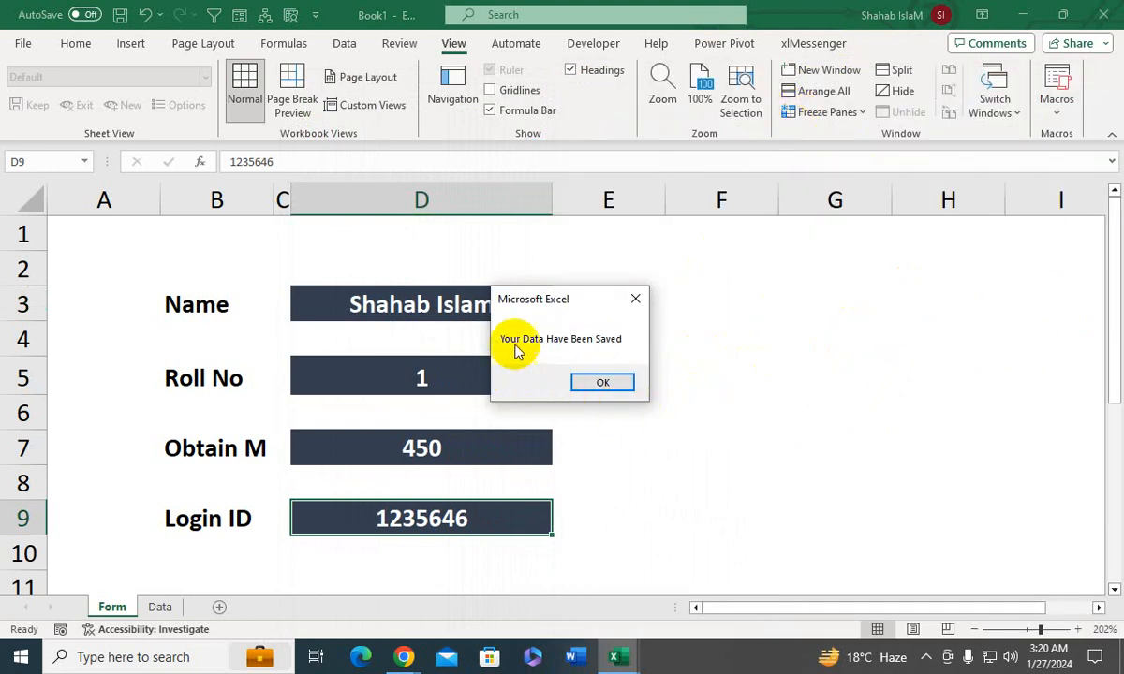
pyautogui.click(602, 382)
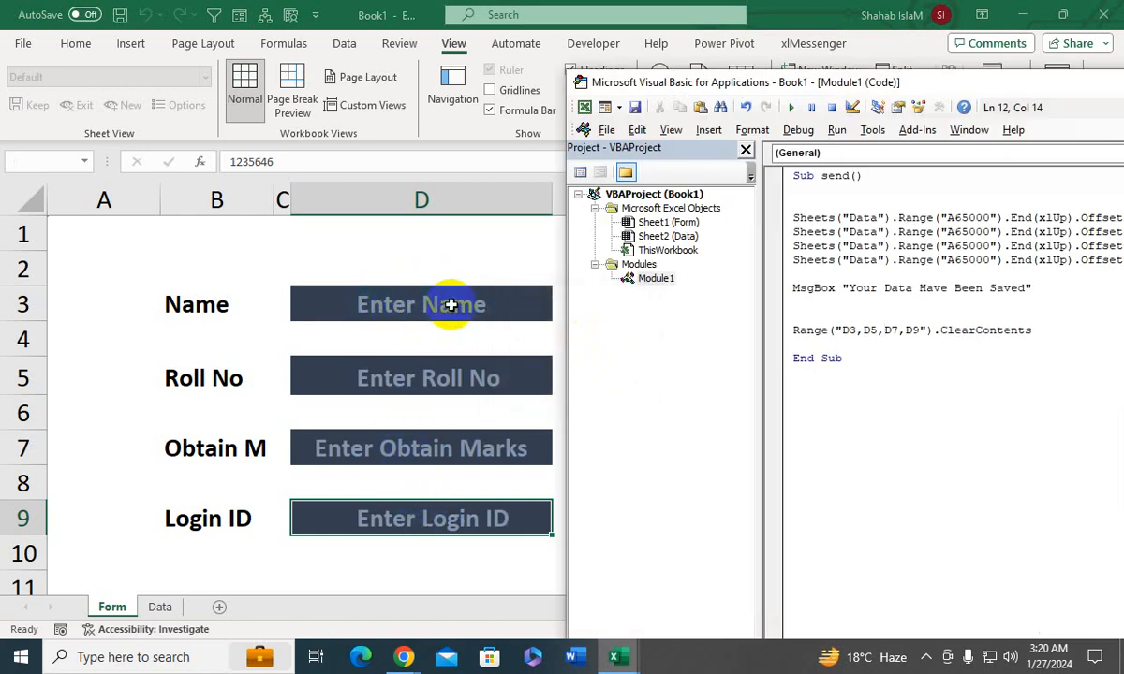
# - Center the contents of cells A2:D16 horizontally on the Data sheet
pyautogui.click(161, 607)
pyautogui.click(175, 298)
pyautogui.moveTo(89, 248); pyautogui.dragTo(278, 487)
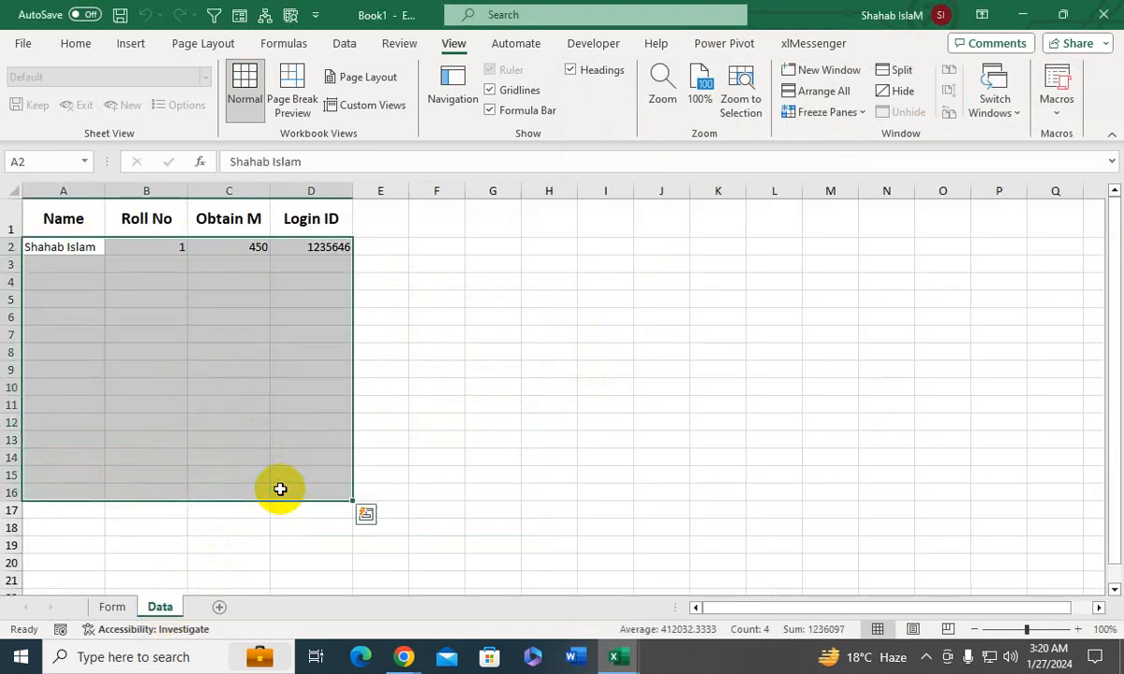
pyautogui.click(75, 44)
pyautogui.click(325, 104)
pyautogui.click(219, 323)
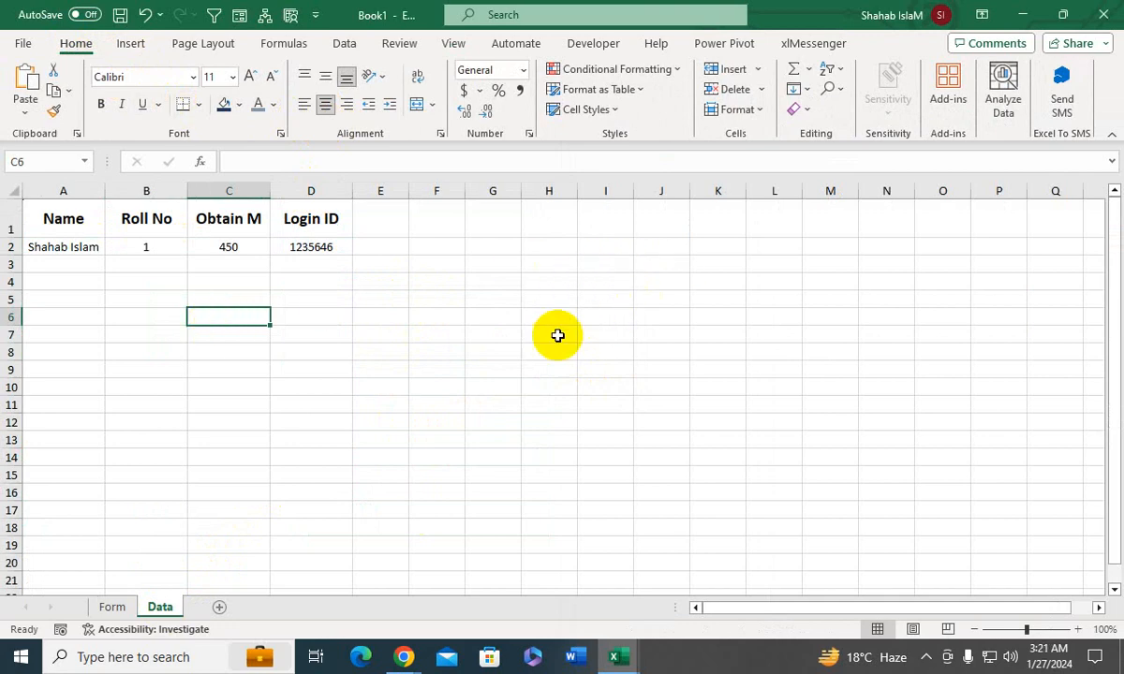
# - Fill in a second student's name and 2 as the Roll No on the Form sheet
pyautogui.click(126, 608)
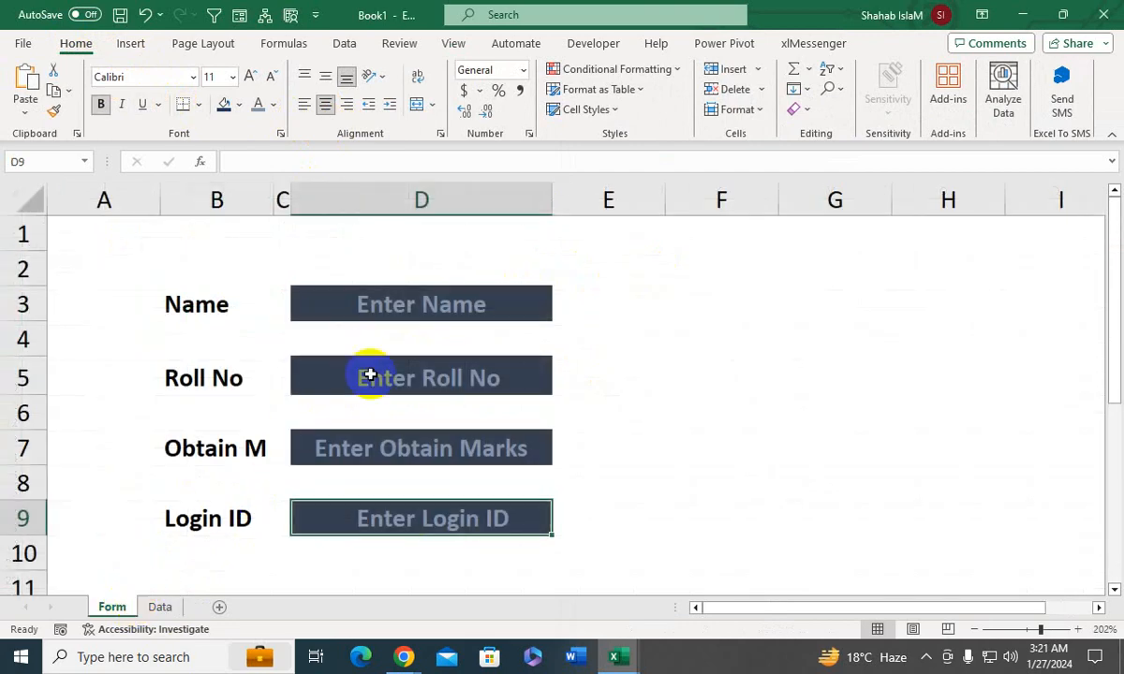
pyautogui.click(418, 307)
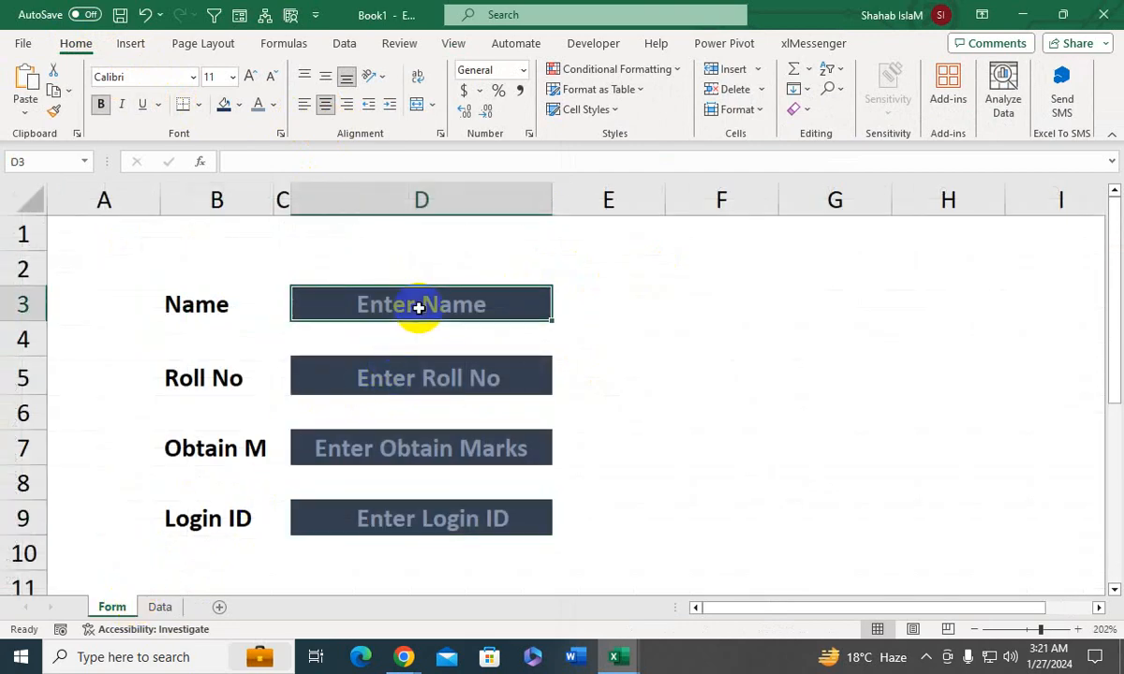
pyautogui.write('Rehan')
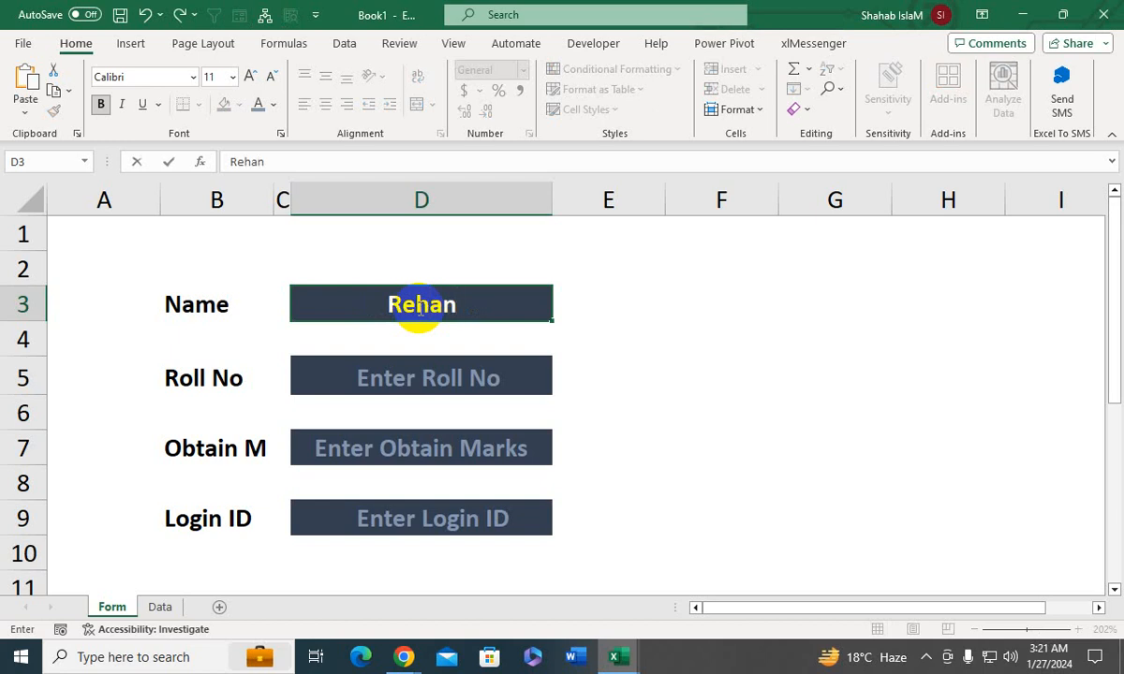
pyautogui.click(436, 378)
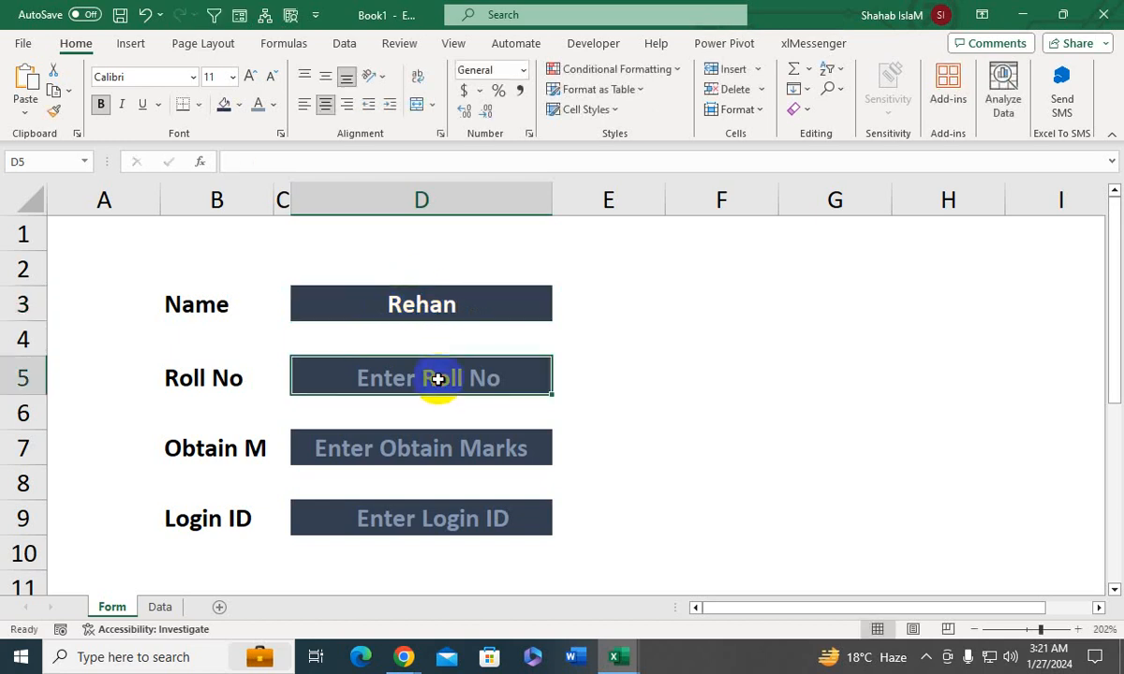
pyautogui.write('2')
pyautogui.press('Return')
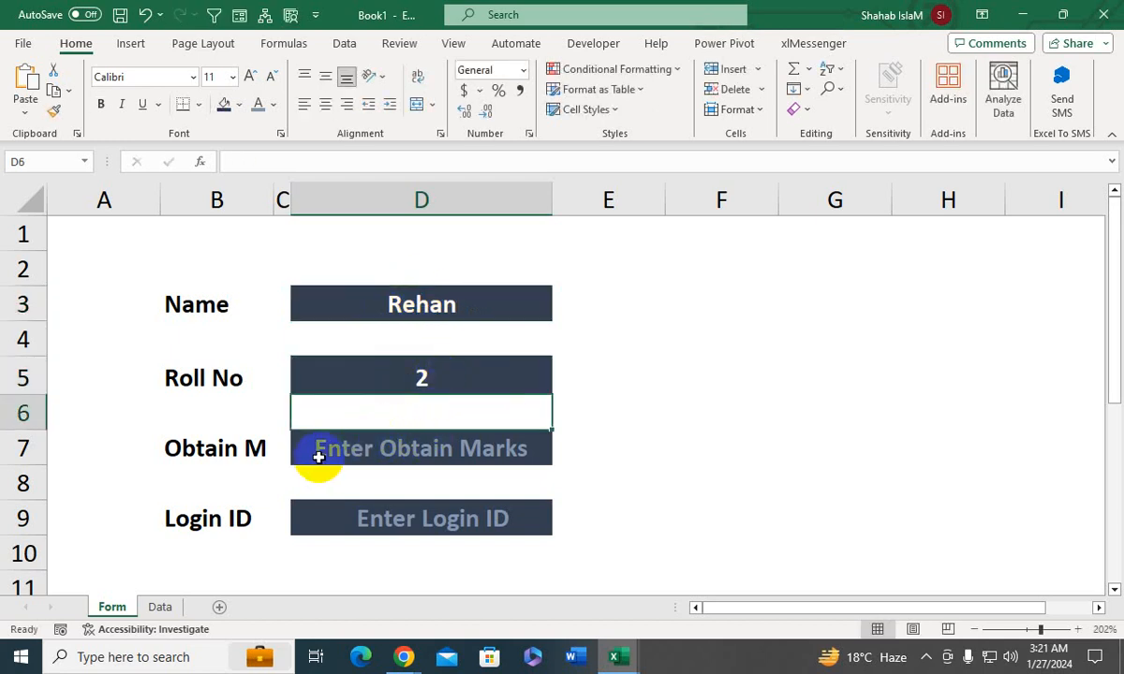
# - Enter 430 as the obtained marks and fill in a sample login ID for the second student
pyautogui.click(405, 446)
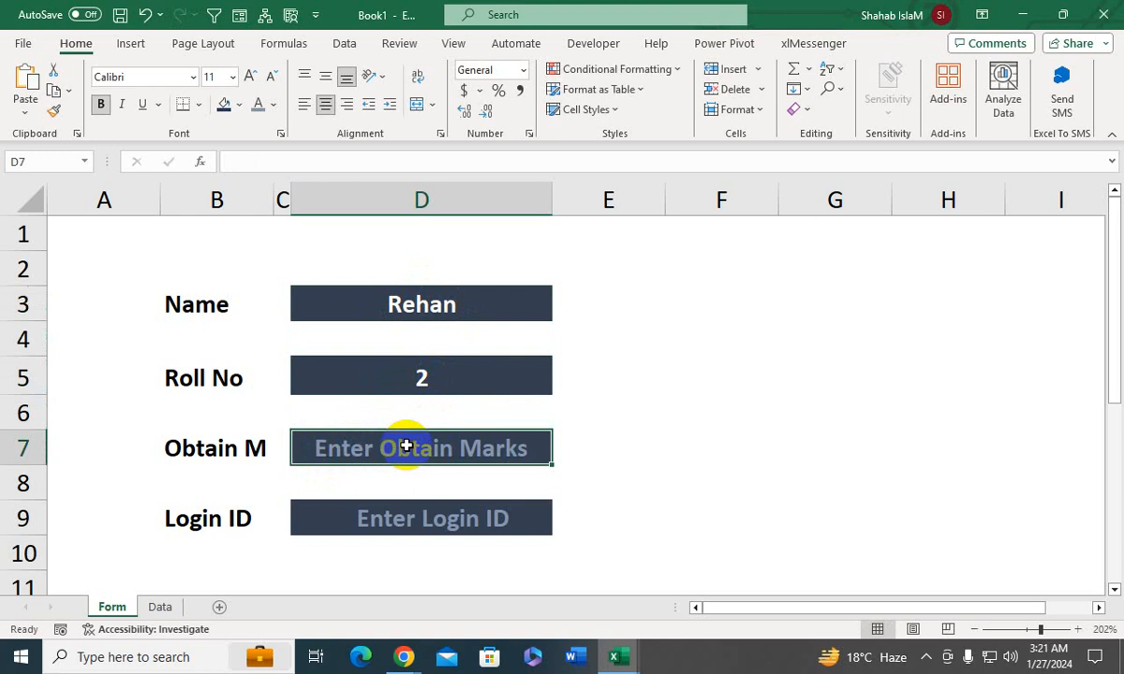
pyautogui.write('430')
pyautogui.press('Return')
pyautogui.click(416, 524)
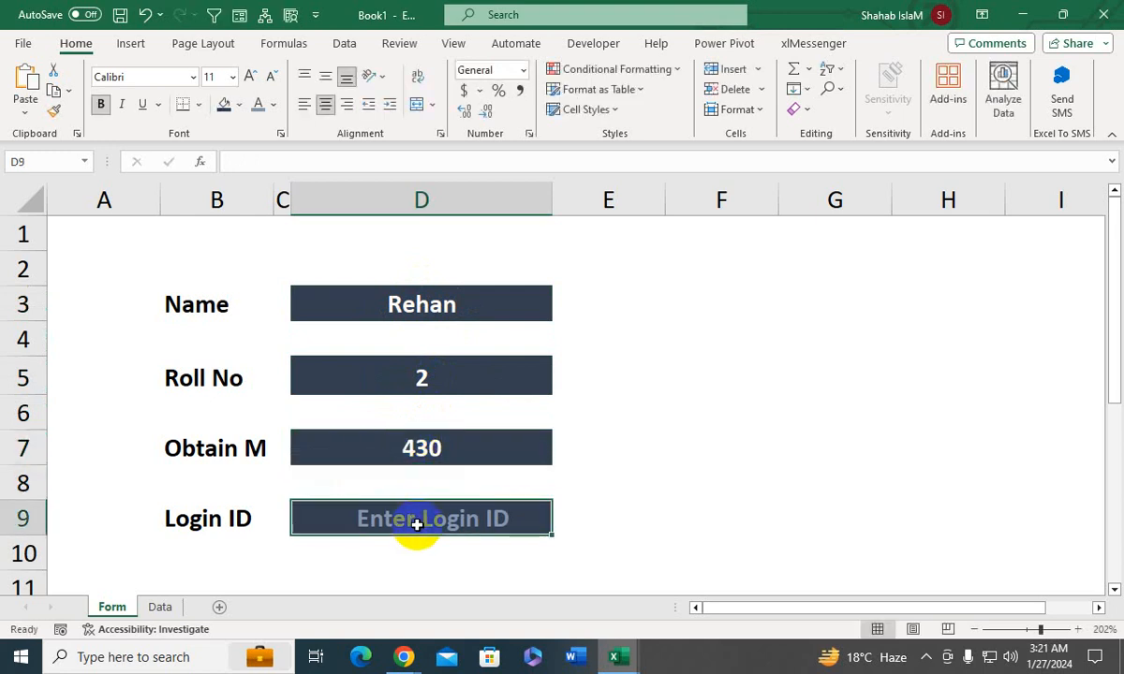
pyautogui.write('3216549')
pyautogui.press('Return')
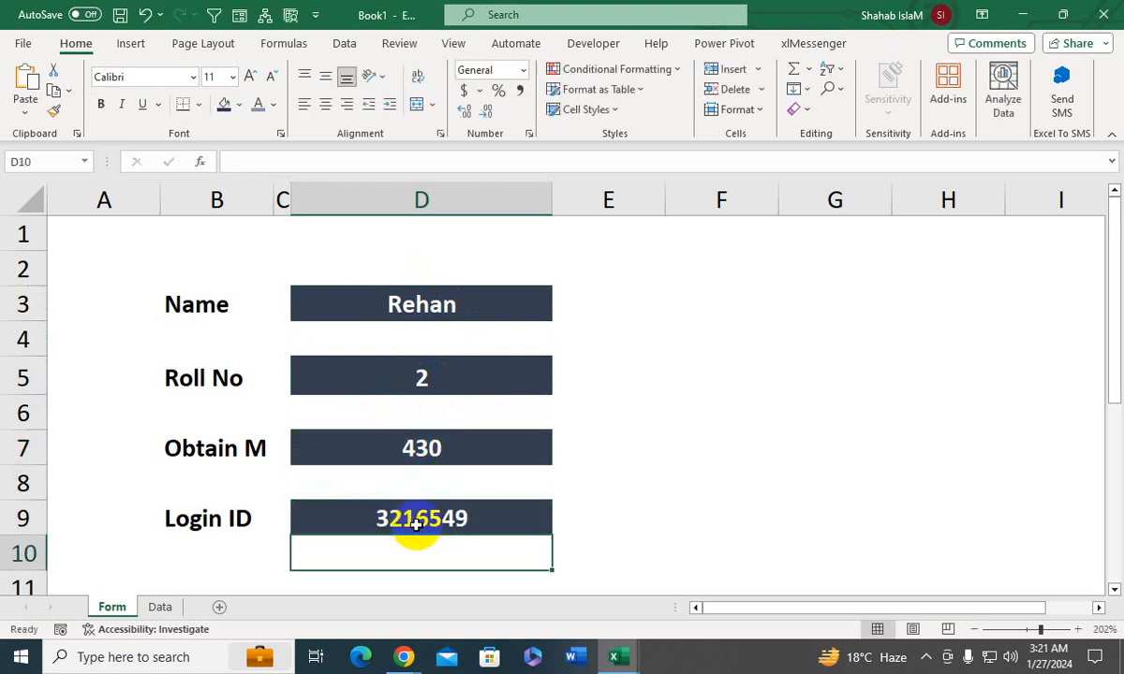
# - Draw a rounded rectangle about 1.06" wide and 0.34" high beside the Name entry cell, over columns E and F
pyautogui.click(133, 47)
pyautogui.click(214, 103)
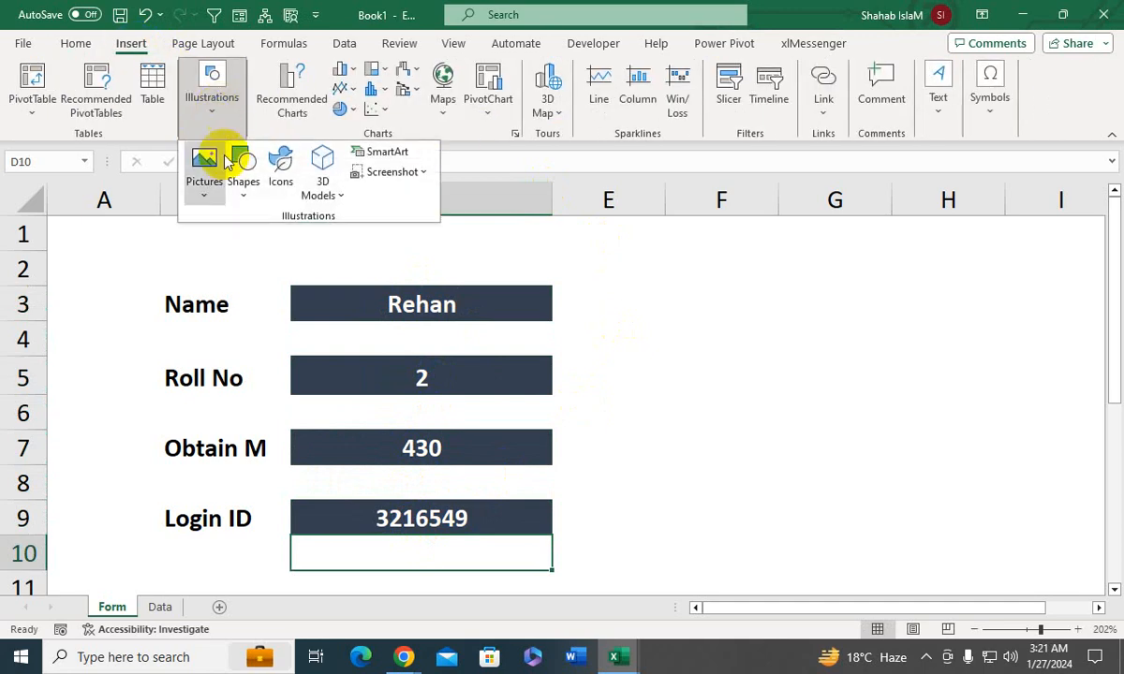
pyautogui.click(244, 182)
pyautogui.click(300, 239)
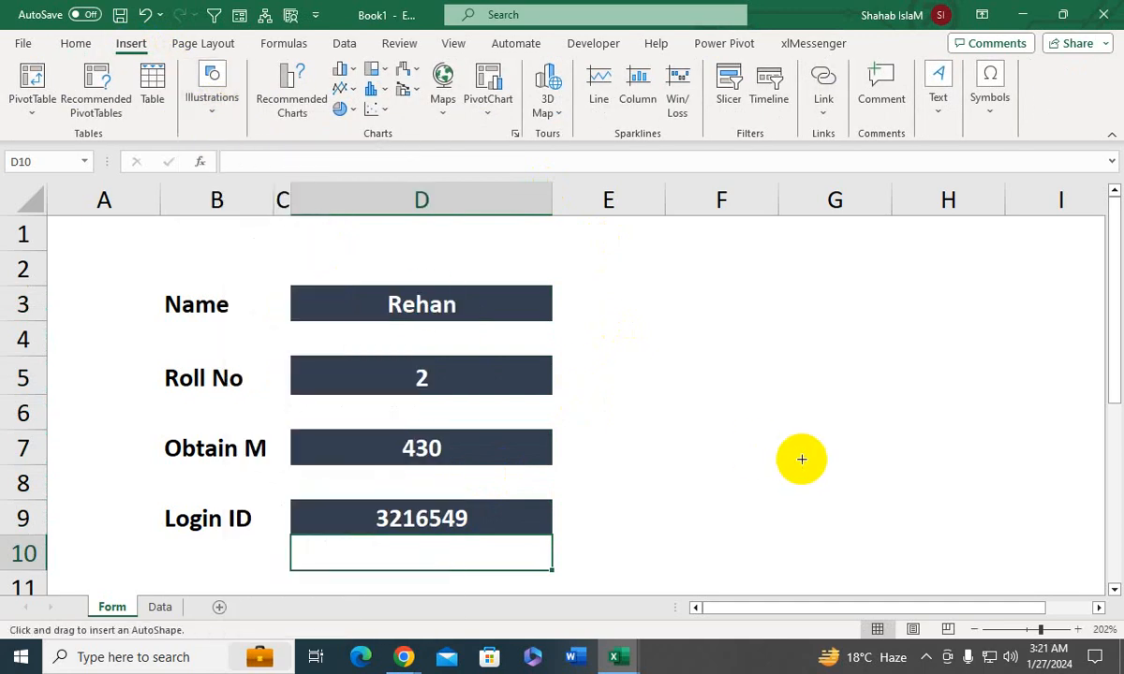
pyautogui.moveTo(614, 282); pyautogui.dragTo(796, 329)
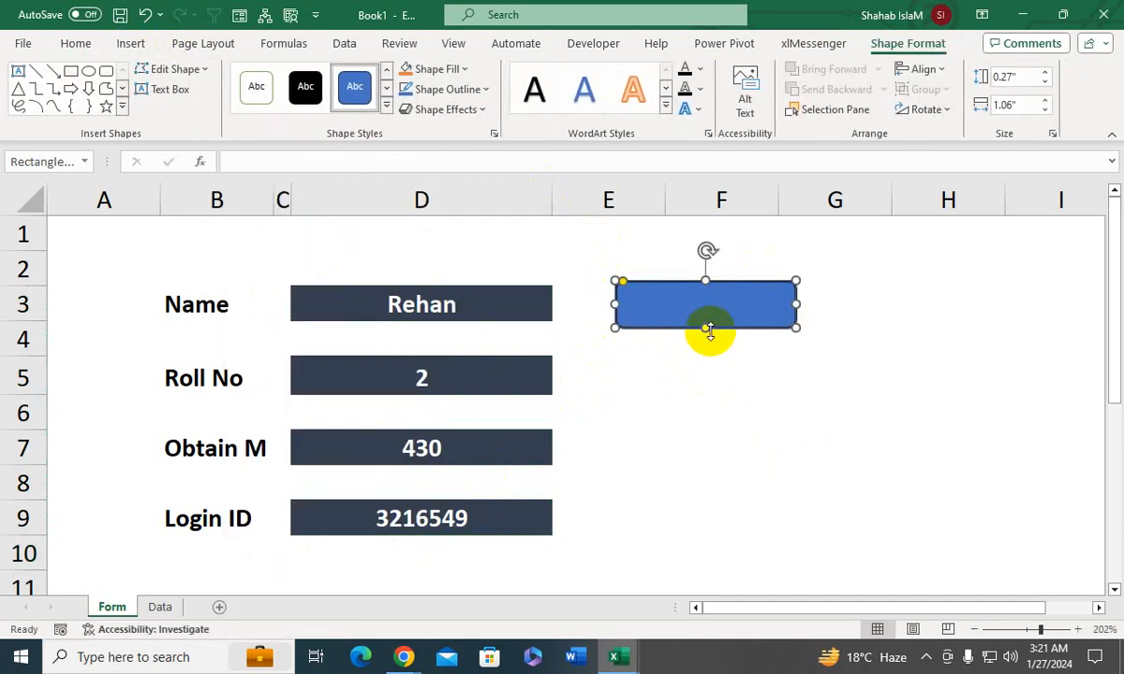
pyautogui.moveTo(710, 330)
pyautogui.mouseDown()
pyautogui.moveTo(710, 353)
pyautogui.moveTo(709, 338)
pyautogui.mouseUp()
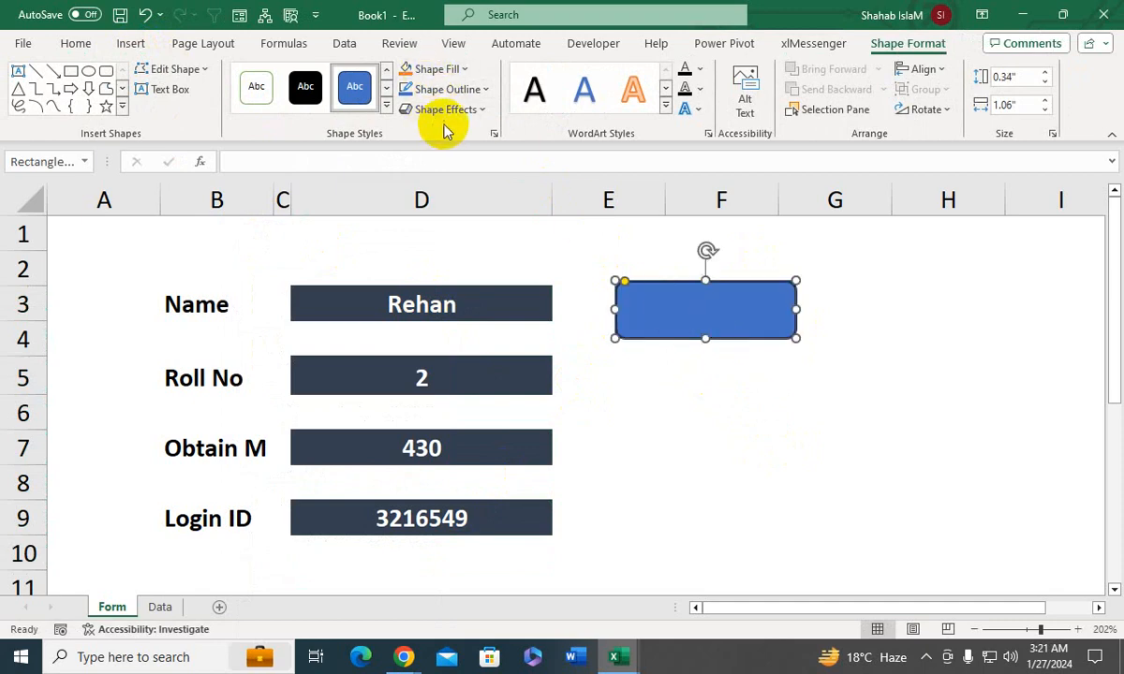
# - Fill the rounded rectangle with red and style it with the fourth shape-effect preset and slightly rounder corners
pyautogui.click(450, 68)
pyautogui.click(409, 261)
pyautogui.click(439, 109)
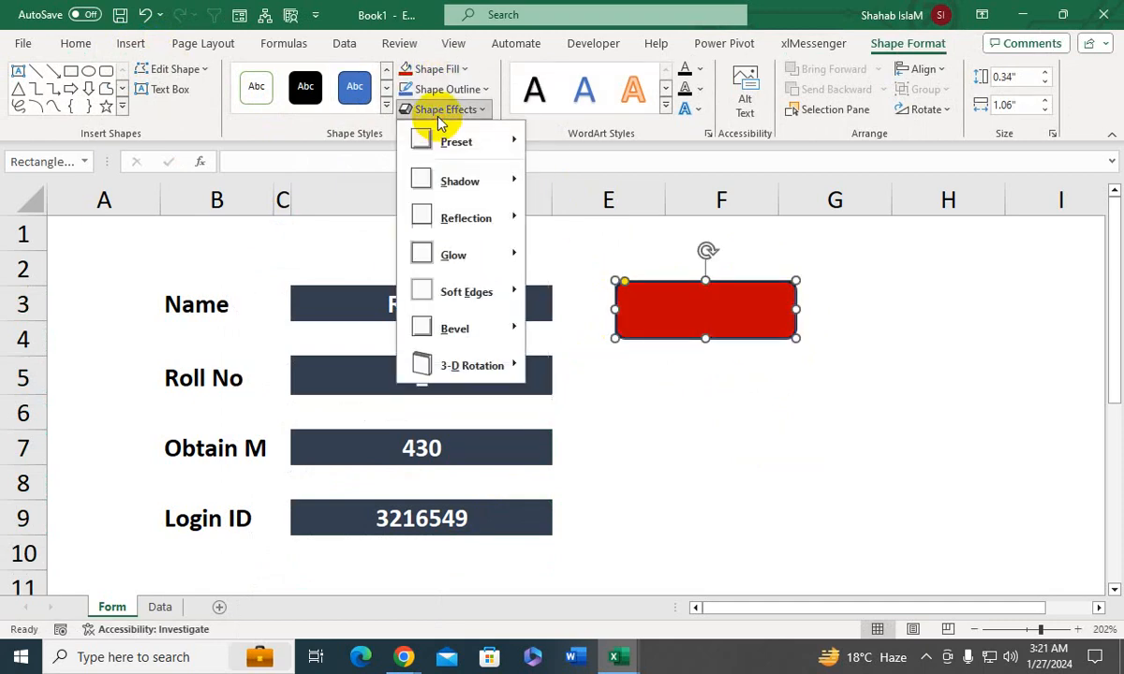
pyautogui.moveTo(453, 150)
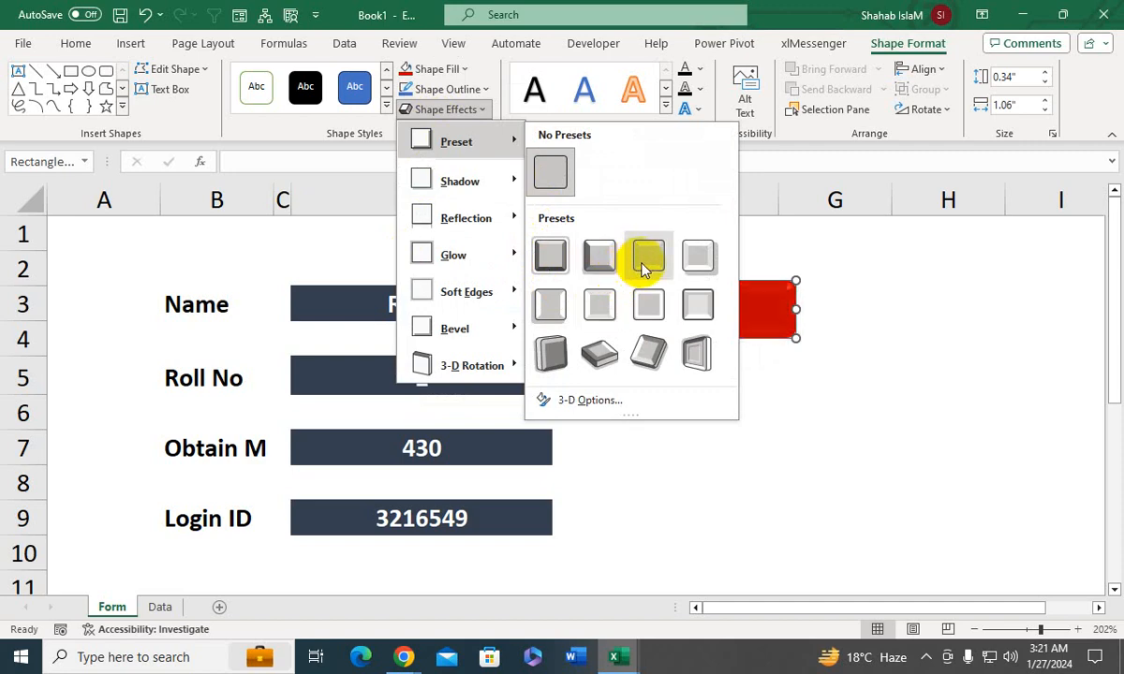
pyautogui.click(696, 256)
pyautogui.moveTo(626, 283); pyautogui.dragTo(633, 281)
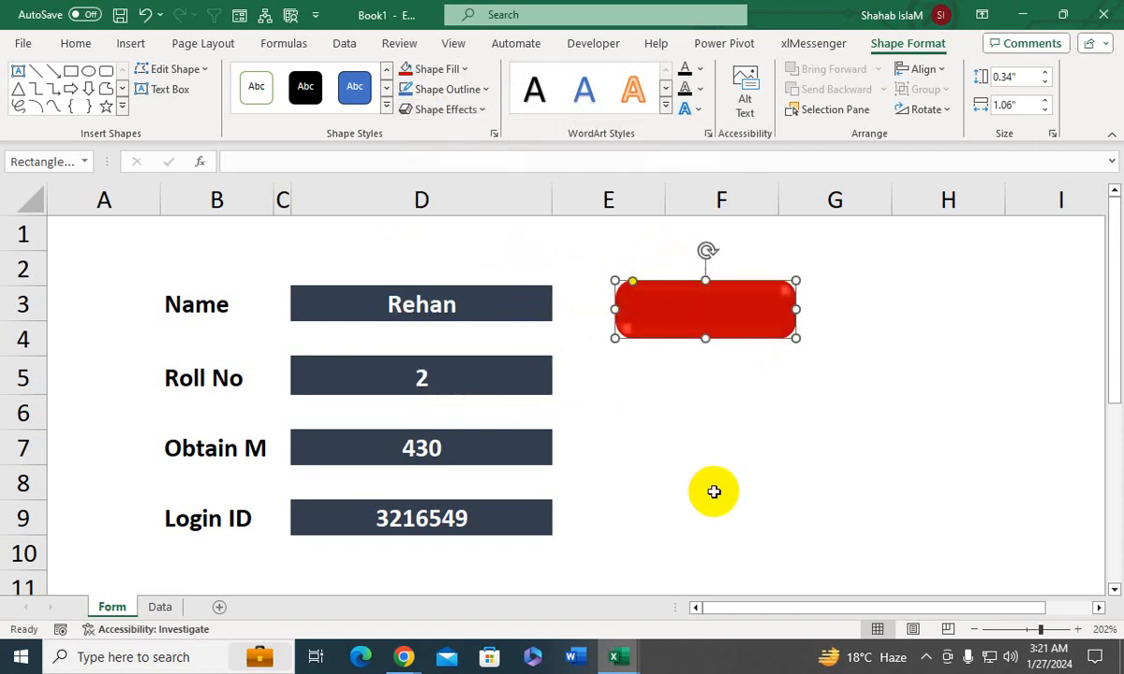
# - Add the text "Send" to the red shape and select the shape as a whole
pyautogui.click(688, 336)
pyautogui.rightClick(689, 320)
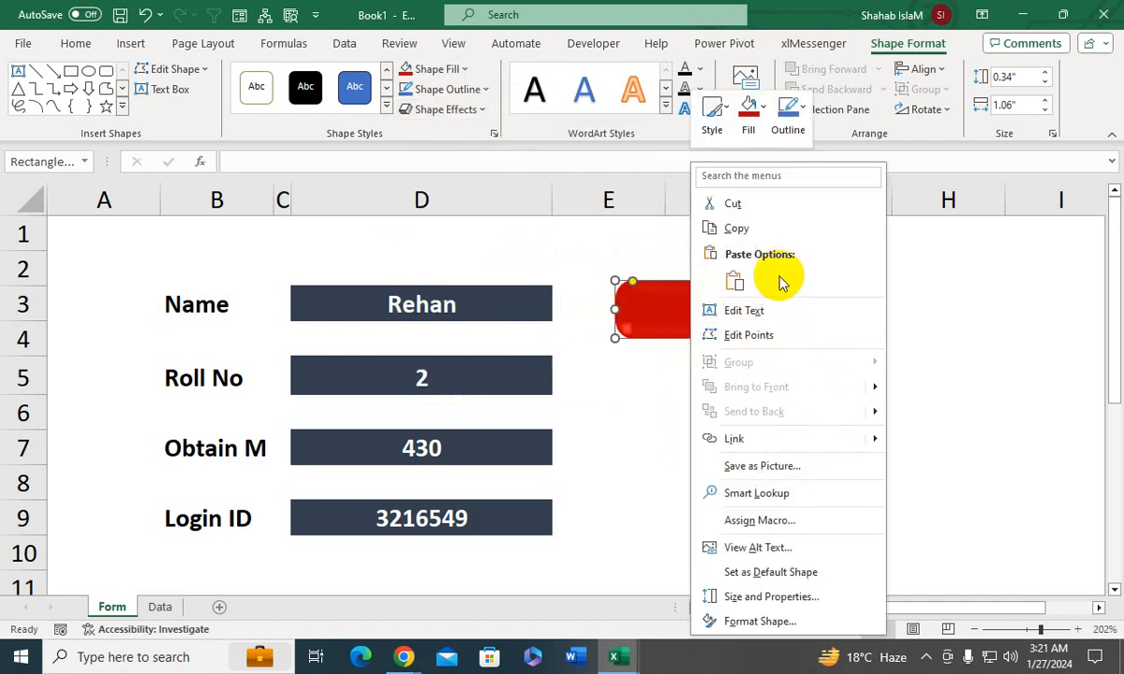
pyautogui.click(749, 309)
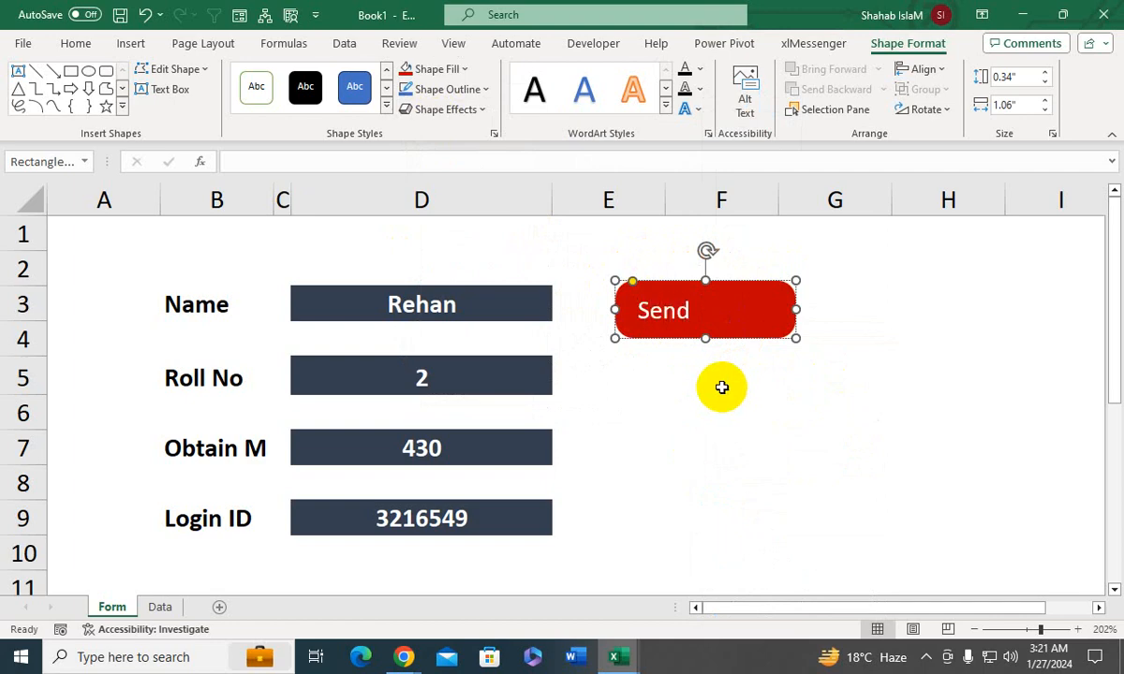
pyautogui.click(629, 280)
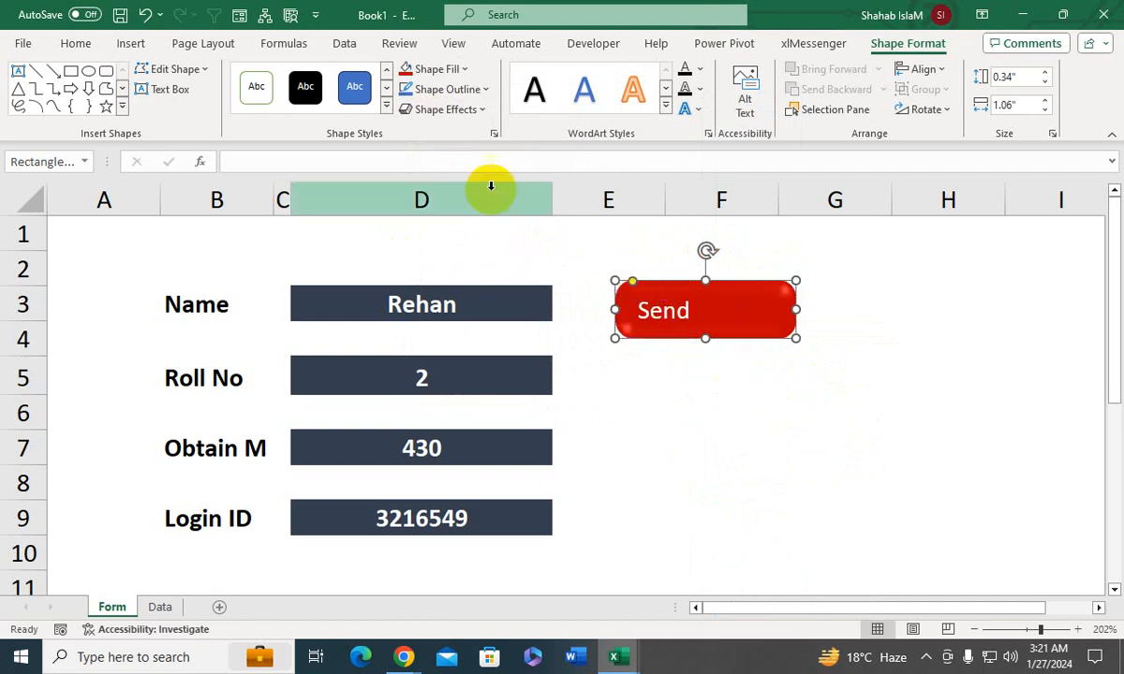
# - Center the Send label horizontally and vertically in its shape and make it bold at size 12
pyautogui.click(78, 44)
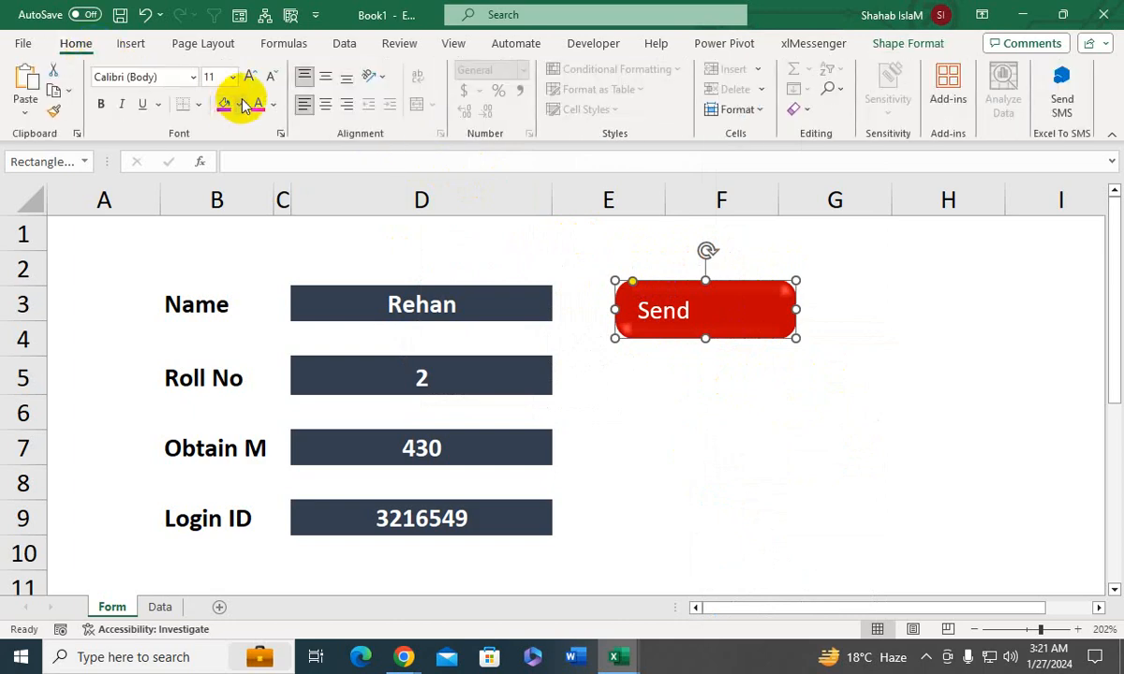
pyautogui.click(325, 104)
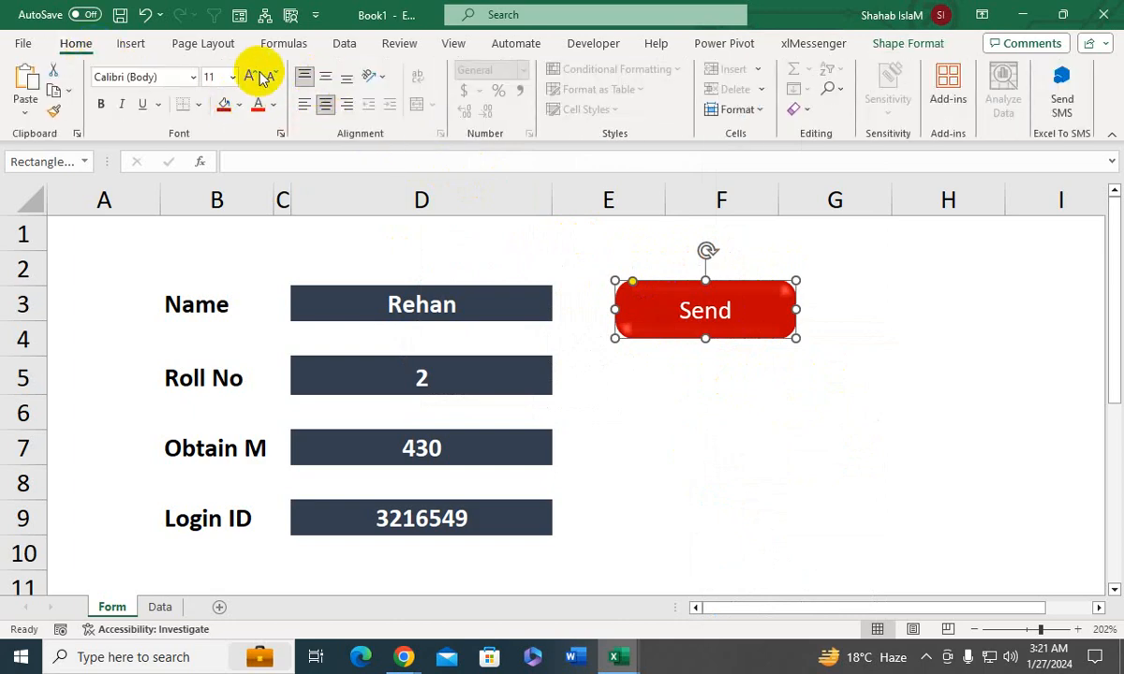
pyautogui.click(325, 77)
pyautogui.click(101, 104)
pyautogui.click(598, 354)
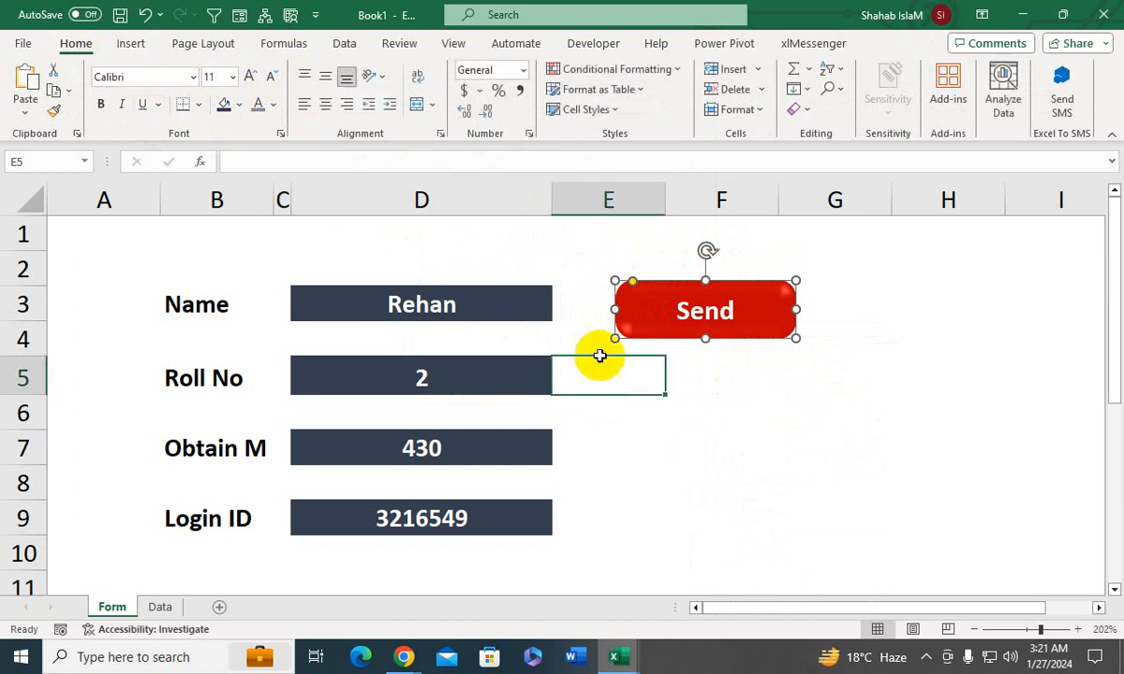
# - Assign the send macro to the red Send shape and deselect the shape
pyautogui.rightClick(658, 317)
pyautogui.click(731, 520)
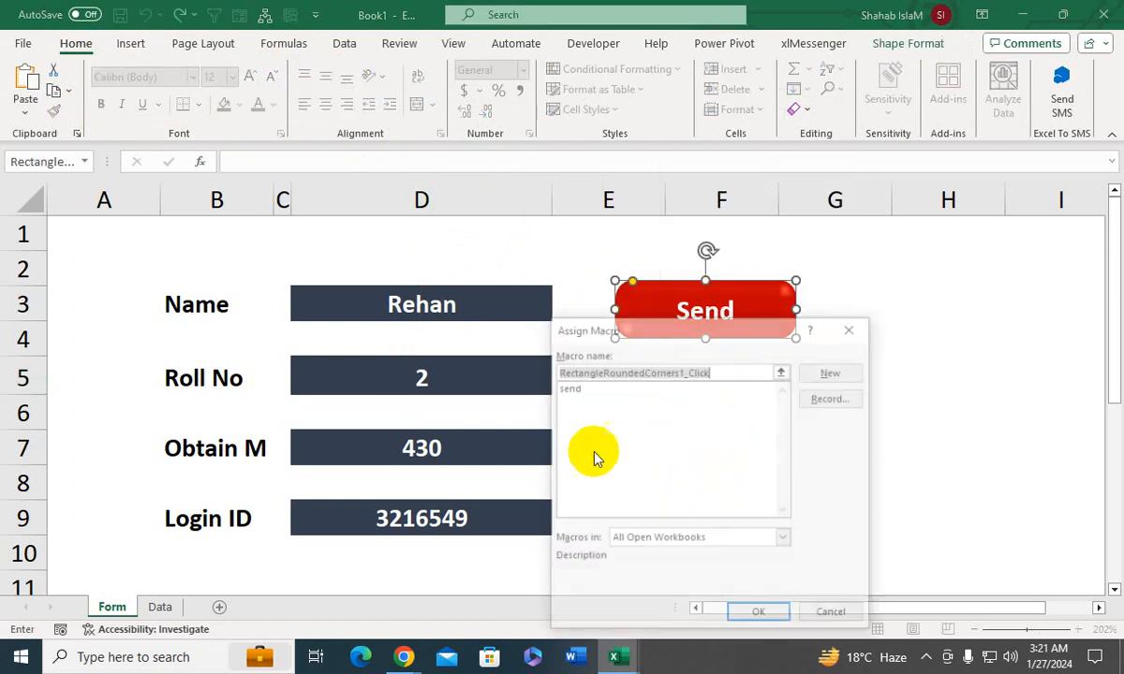
pyautogui.click(573, 387)
pyautogui.click(762, 623)
pyautogui.click(725, 565)
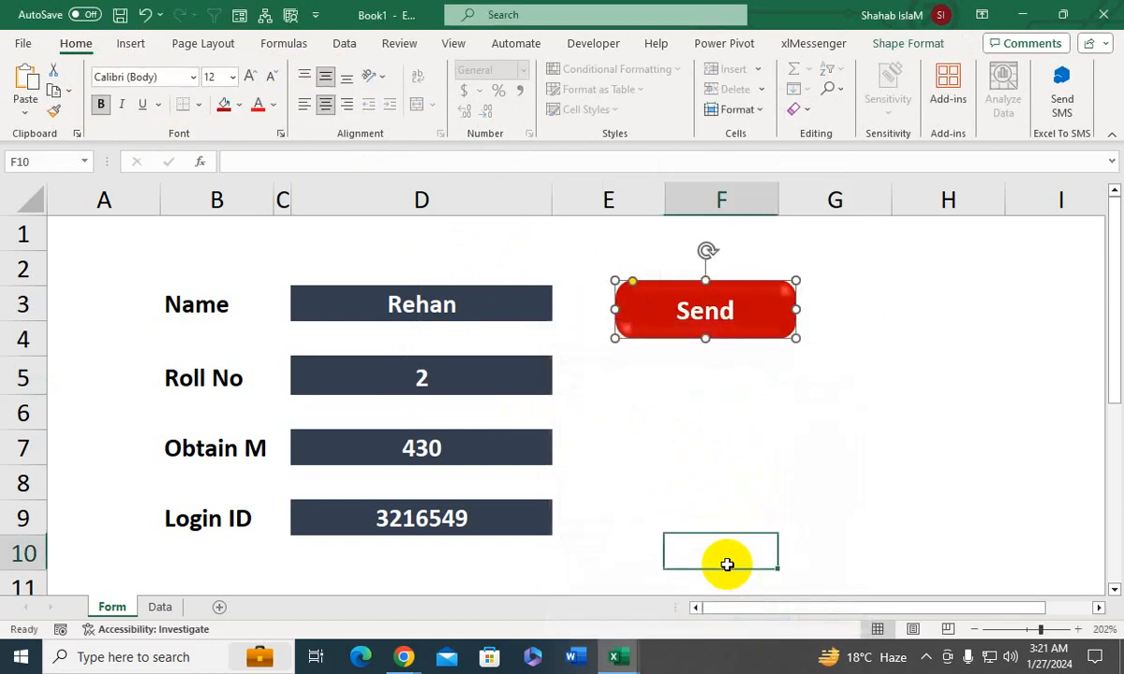
# - Submit the second student's entries with the Send shape, check the record on the Data sheet and return to the form
pyautogui.click(702, 295)
pyautogui.click(604, 384)
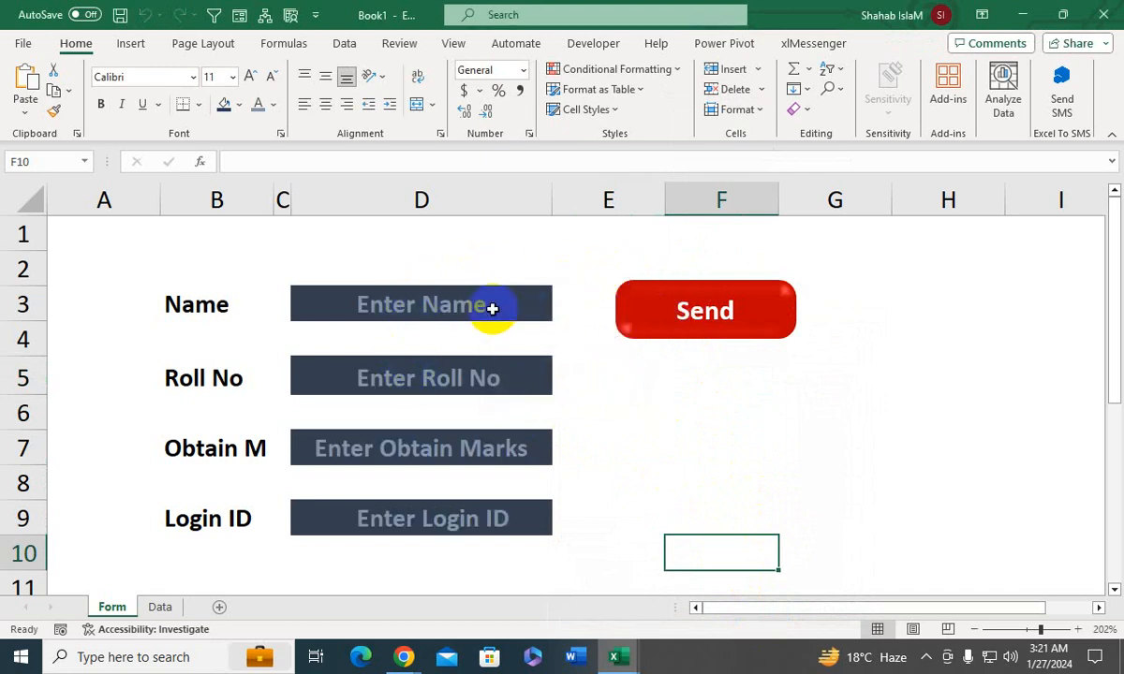
pyautogui.click(153, 605)
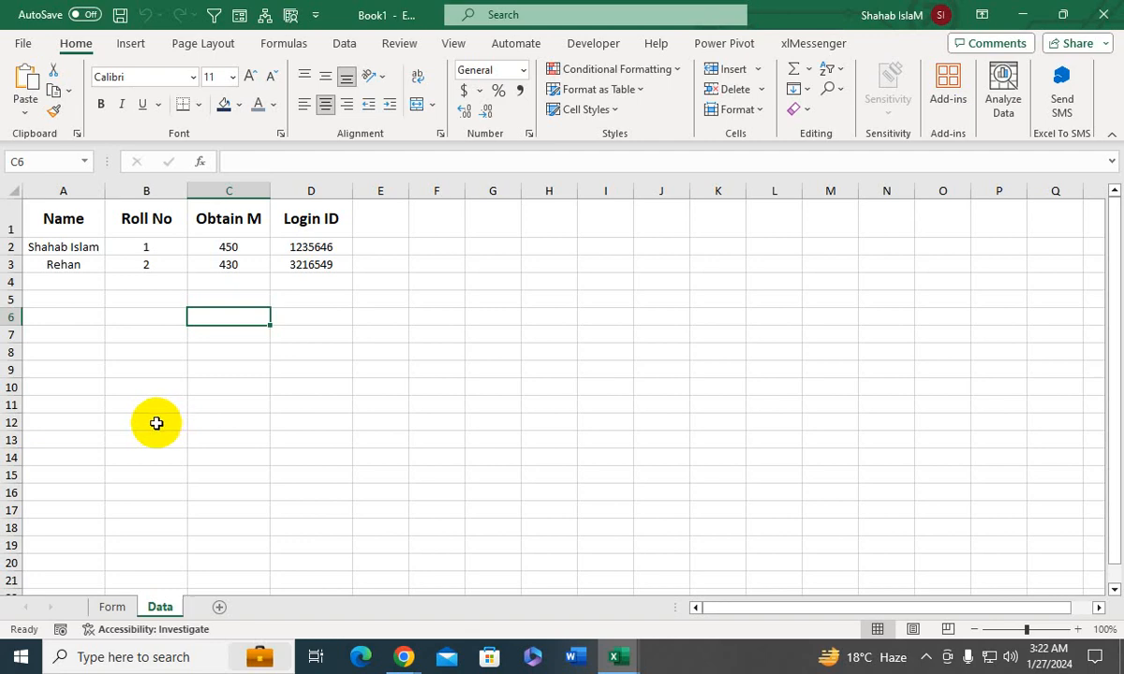
pyautogui.click(112, 607)
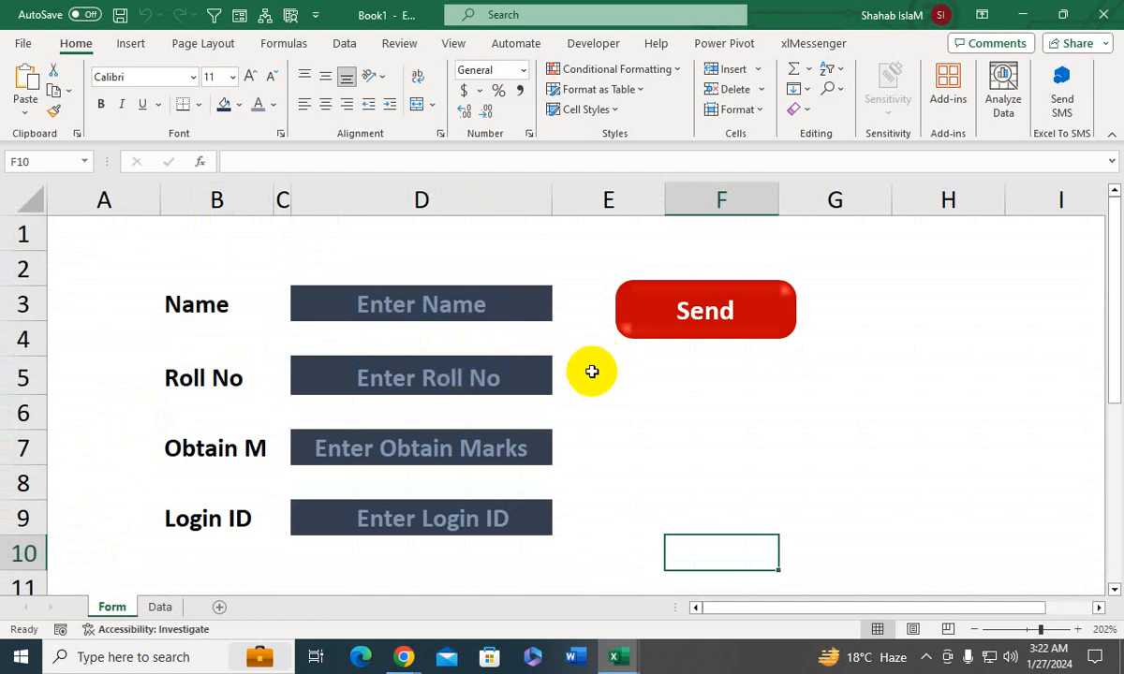
pyautogui.click(395, 374)
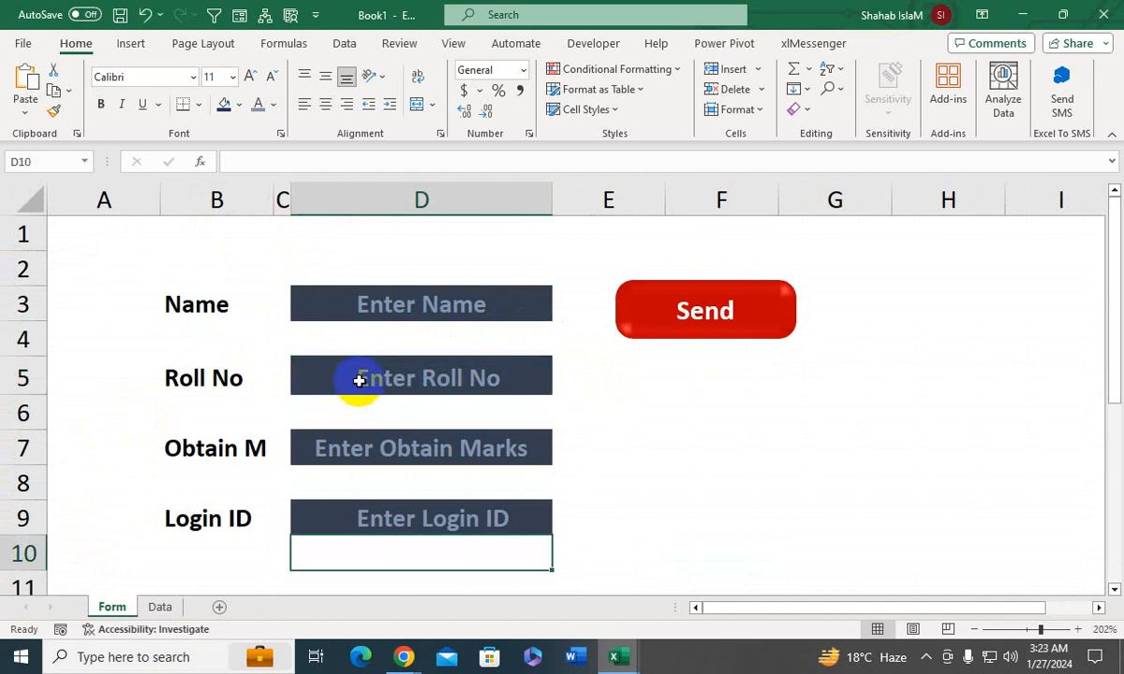
# - Enter 3 as the roll number and 400 as the obtained marks in the form, leaving the name field empty
pyautogui.click(365, 378)
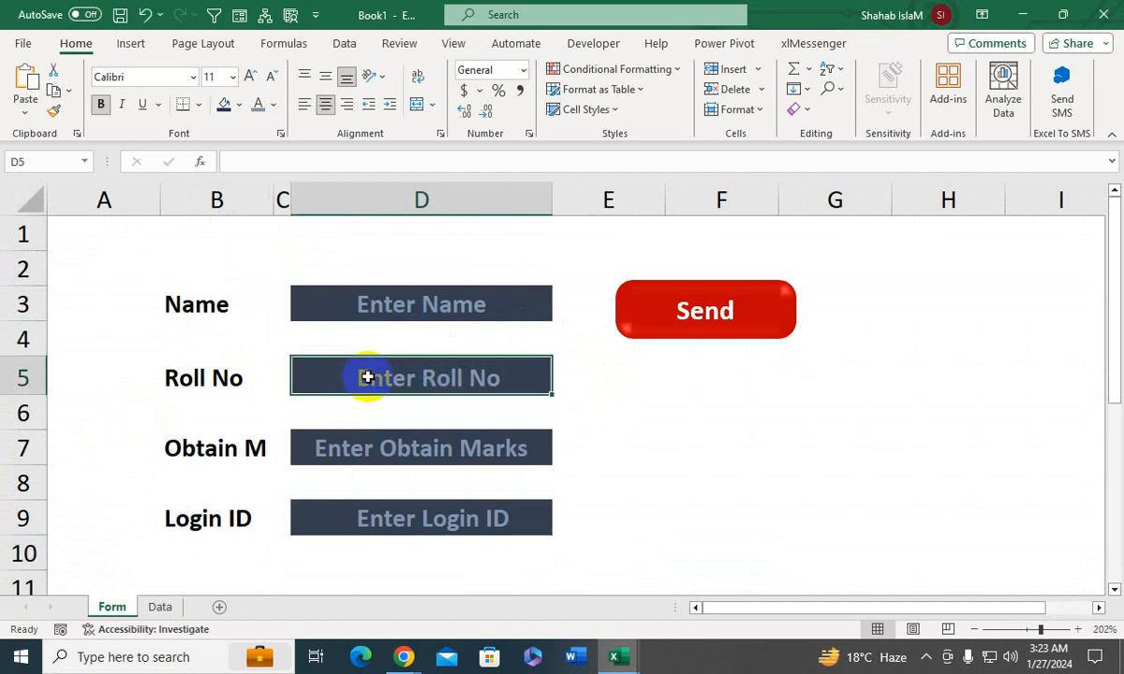
pyautogui.write('3')
pyautogui.press('Return')
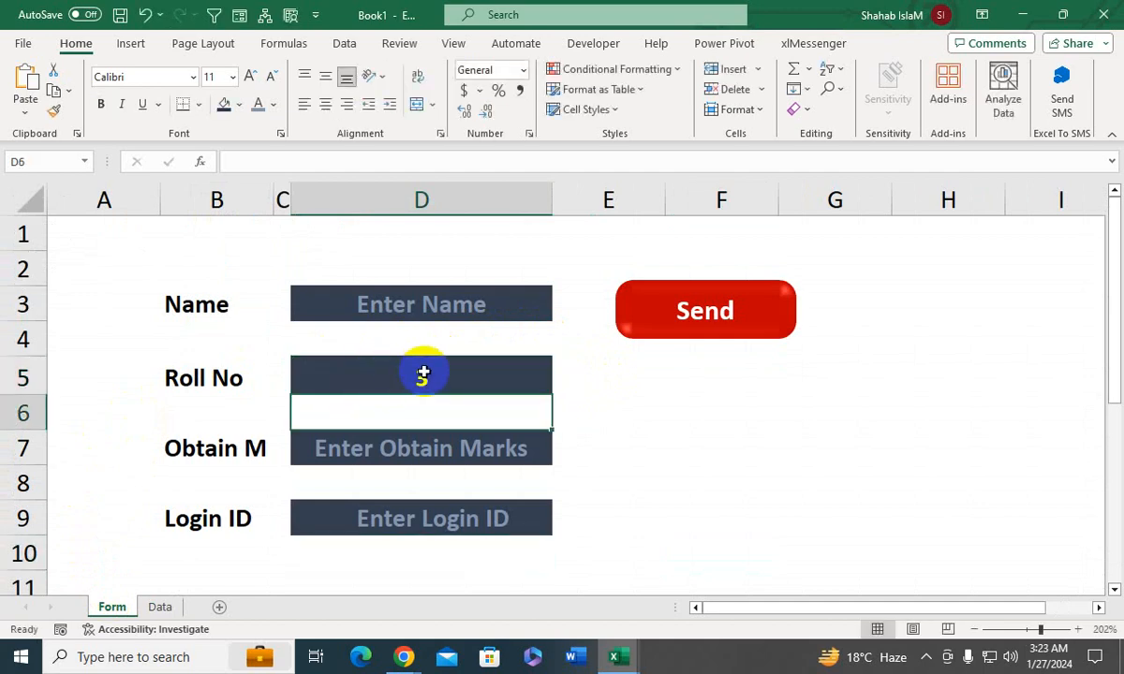
pyautogui.click(157, 609)
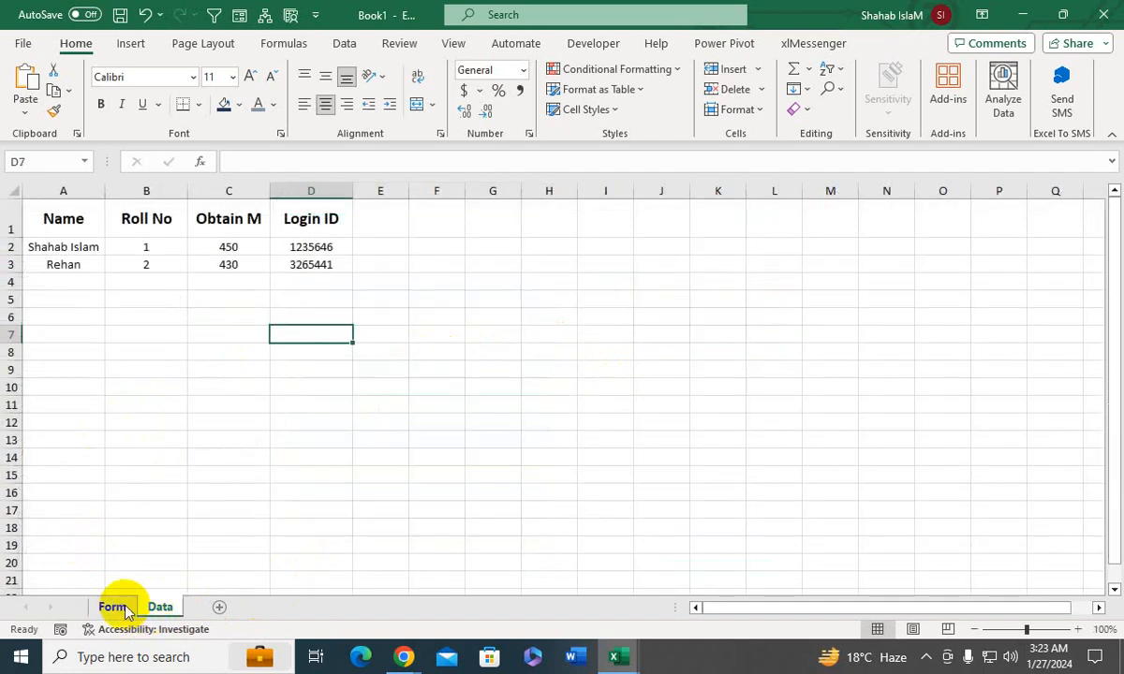
pyautogui.click(112, 607)
pyautogui.click(427, 446)
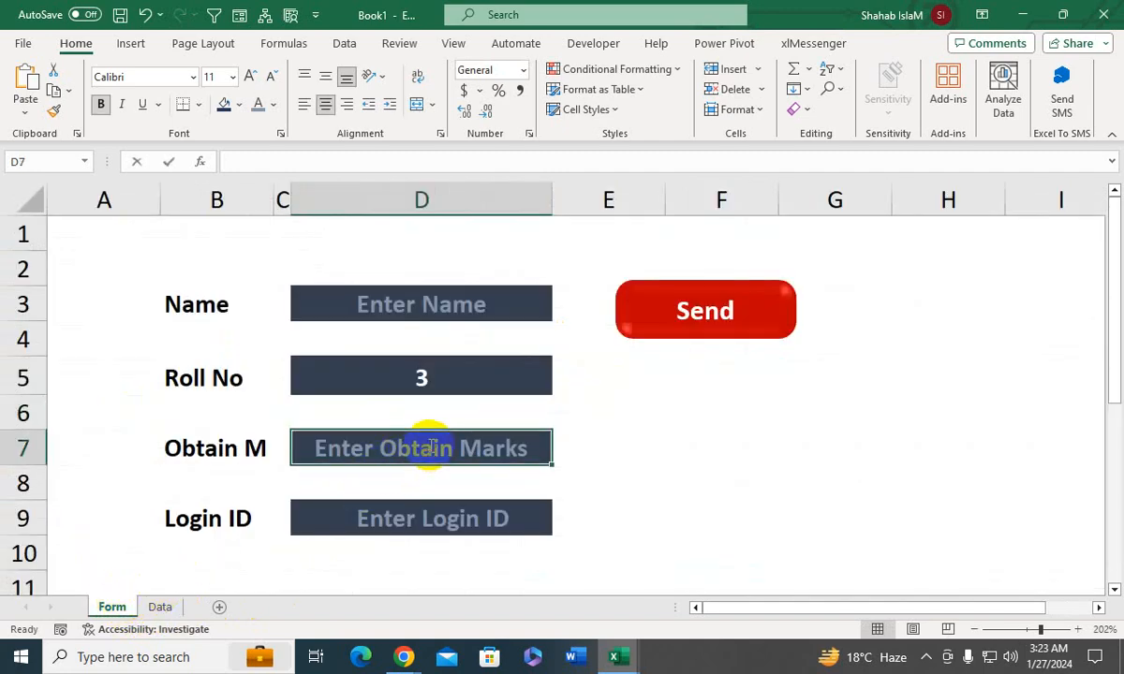
pyautogui.write('400')
pyautogui.press('Return')
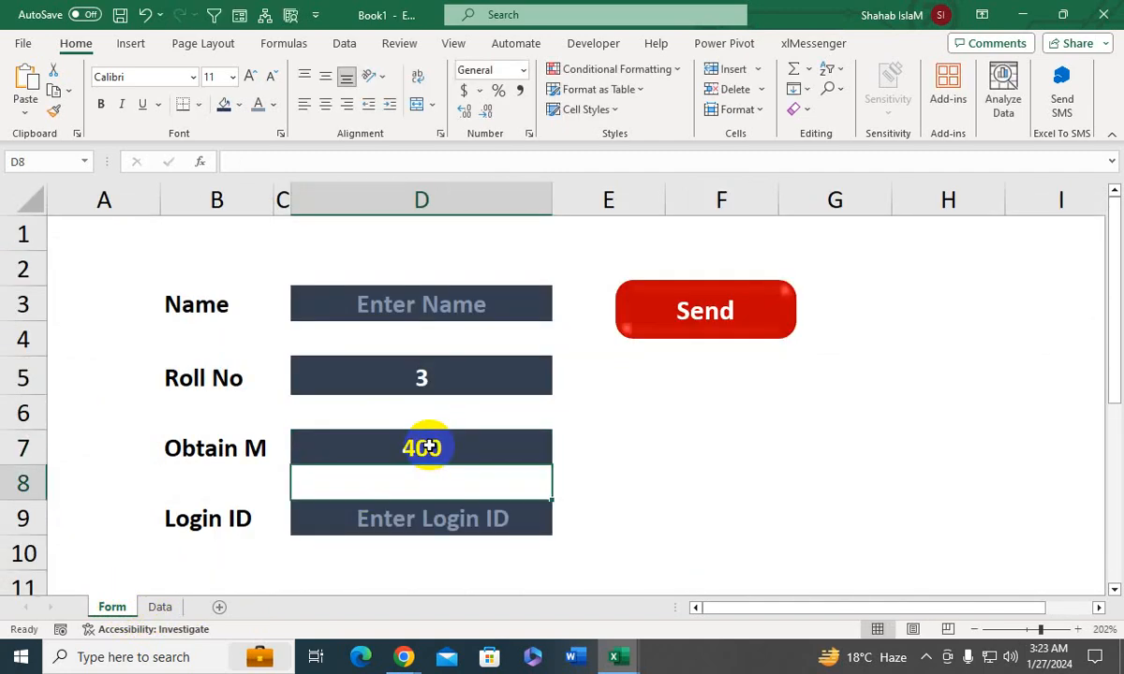
# - Fill in the form's Login ID field with the third student's login number
pyautogui.click(431, 534)
pyautogui.write('6')
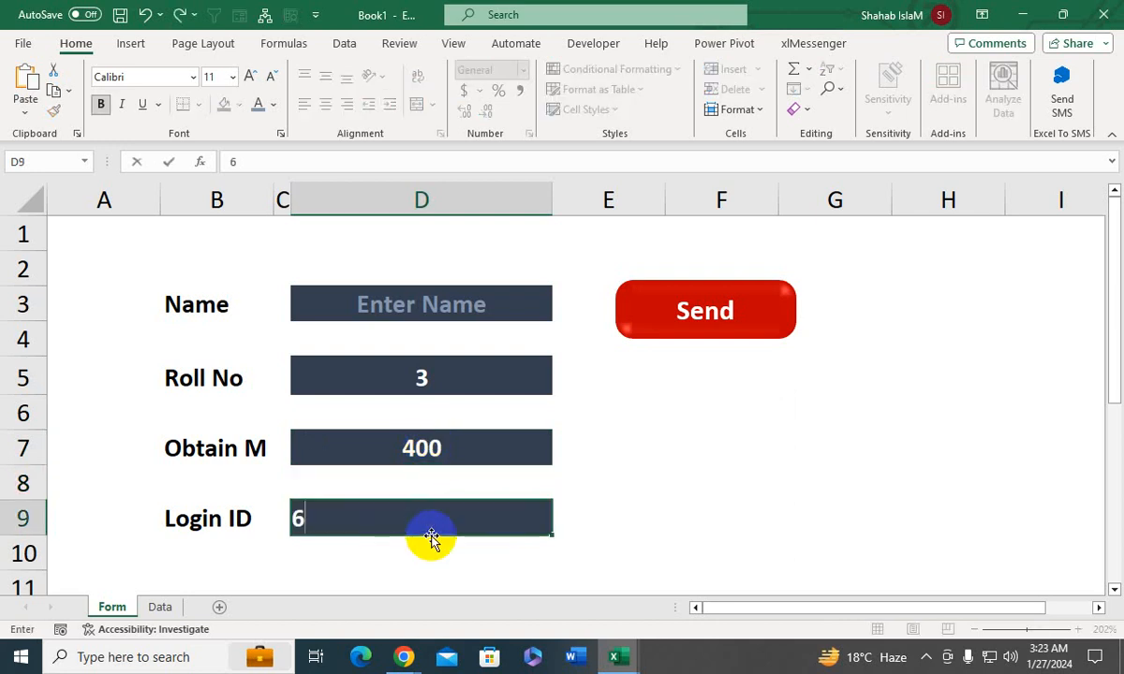
pyautogui.write('23654')
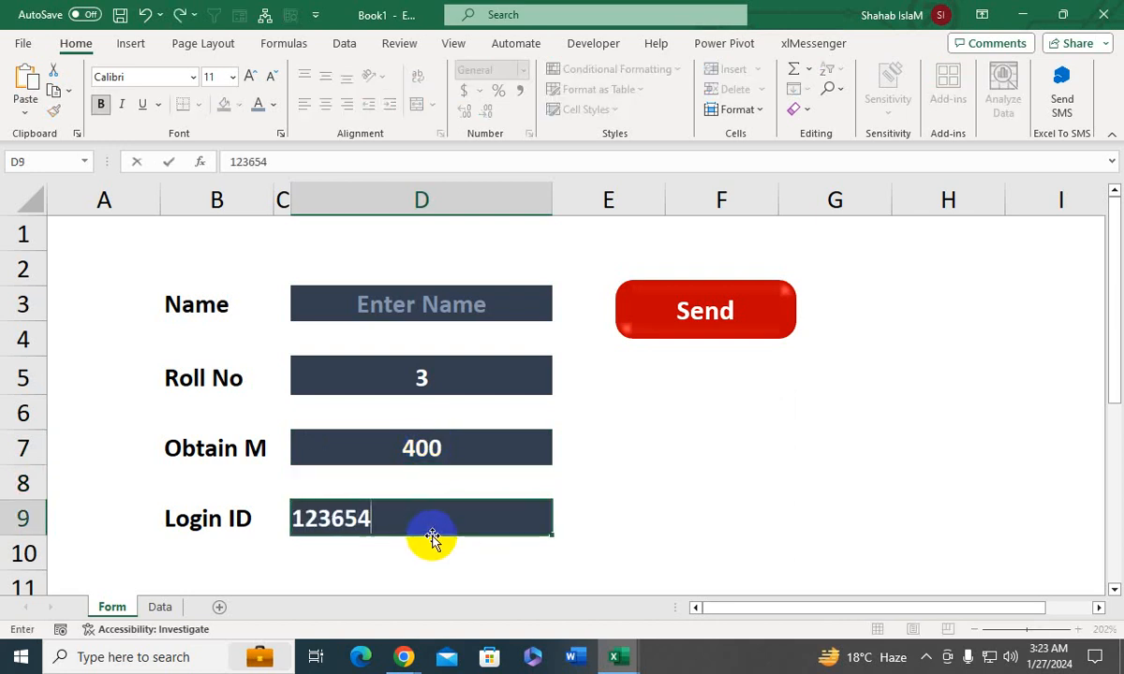
pyautogui.write('9')
pyautogui.press('Return')
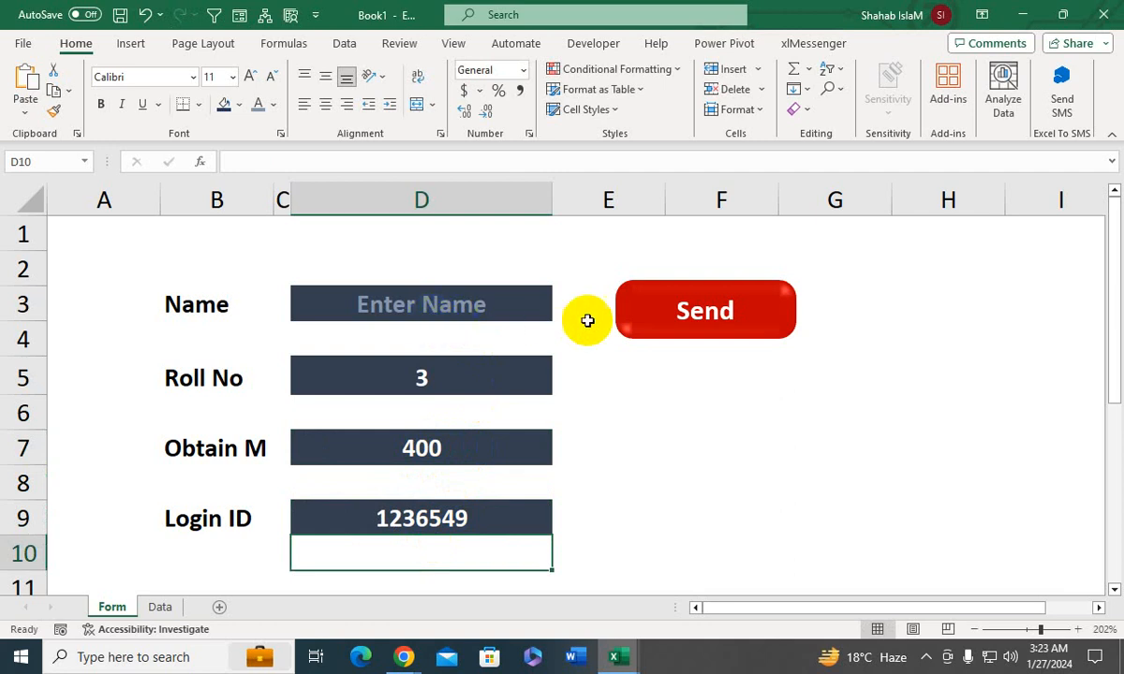
# - Submit the entries without a name using the Send shape, dismiss the message and check the record on the Data sheet
pyautogui.click(672, 309)
pyautogui.click(610, 380)
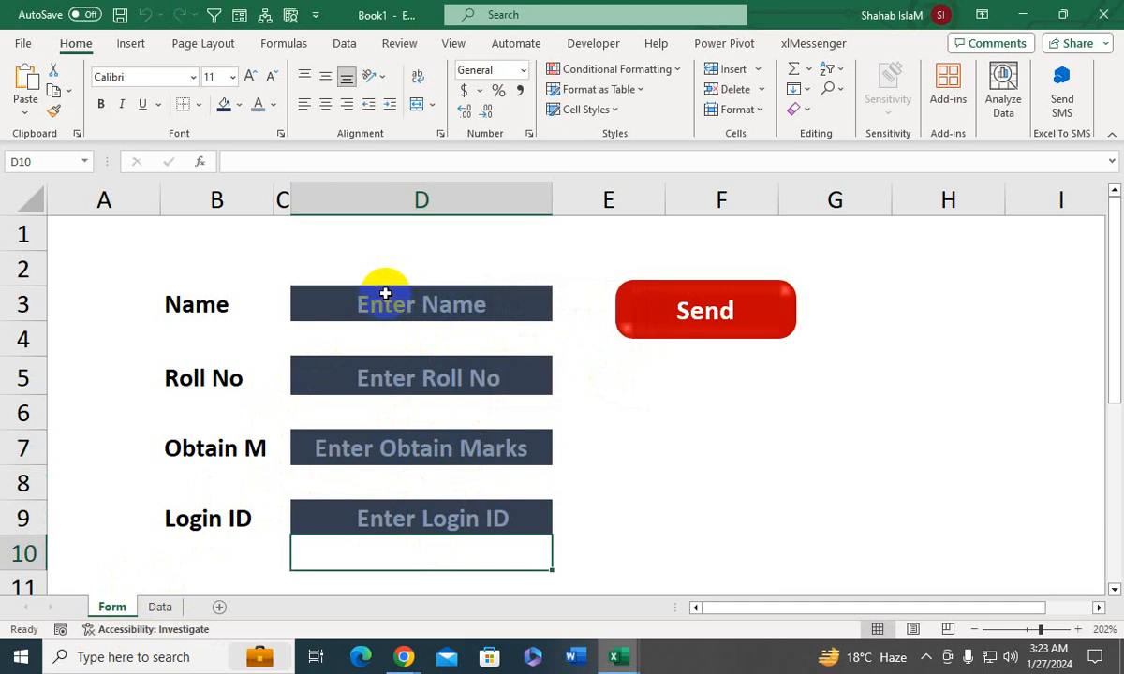
pyautogui.click(162, 607)
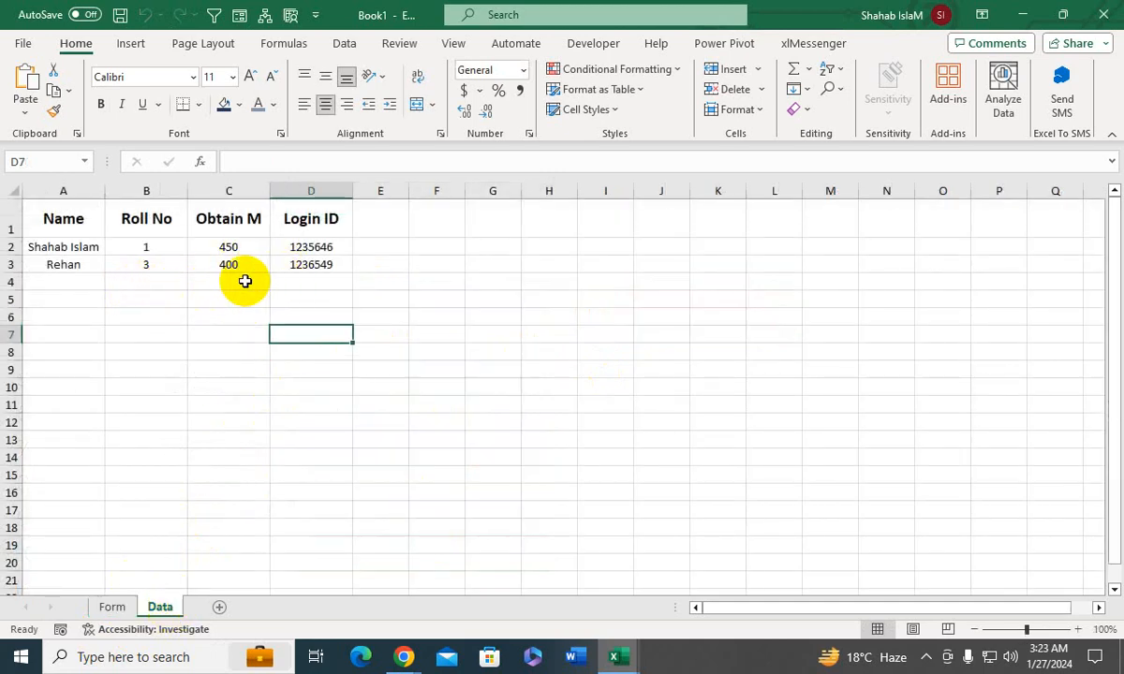
# - Delete the record in A3:D3 on the Data sheet and return to the Form sheet
pyautogui.moveTo(48, 265); pyautogui.dragTo(292, 267)
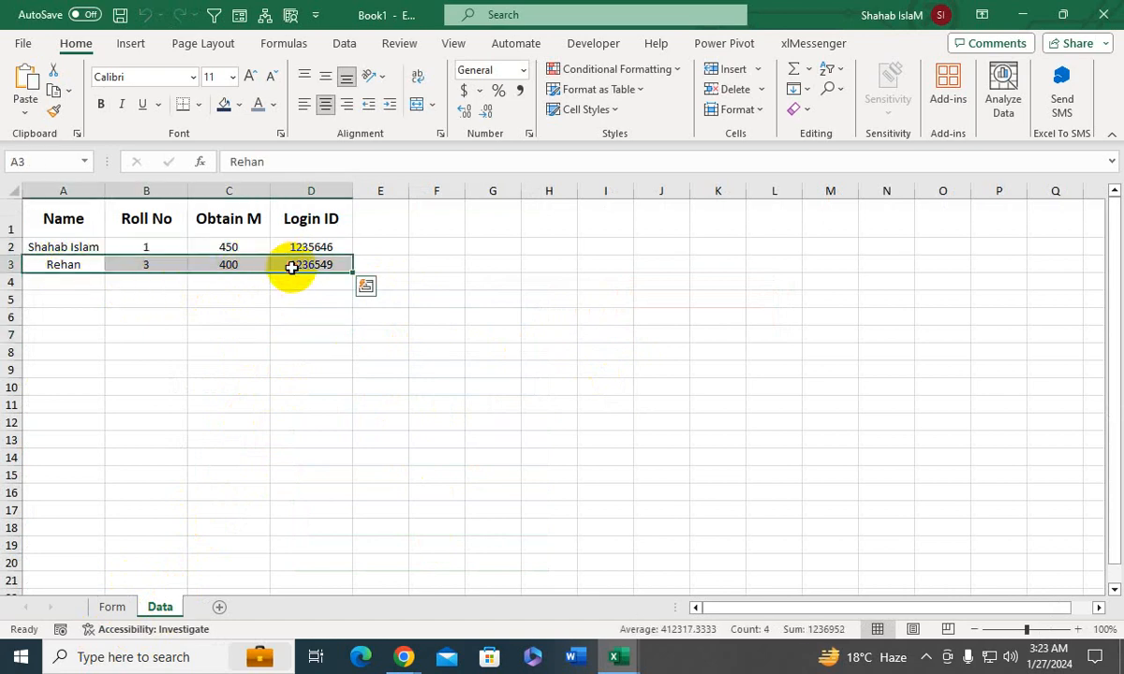
pyautogui.press('Delete')
pyautogui.click(92, 247)
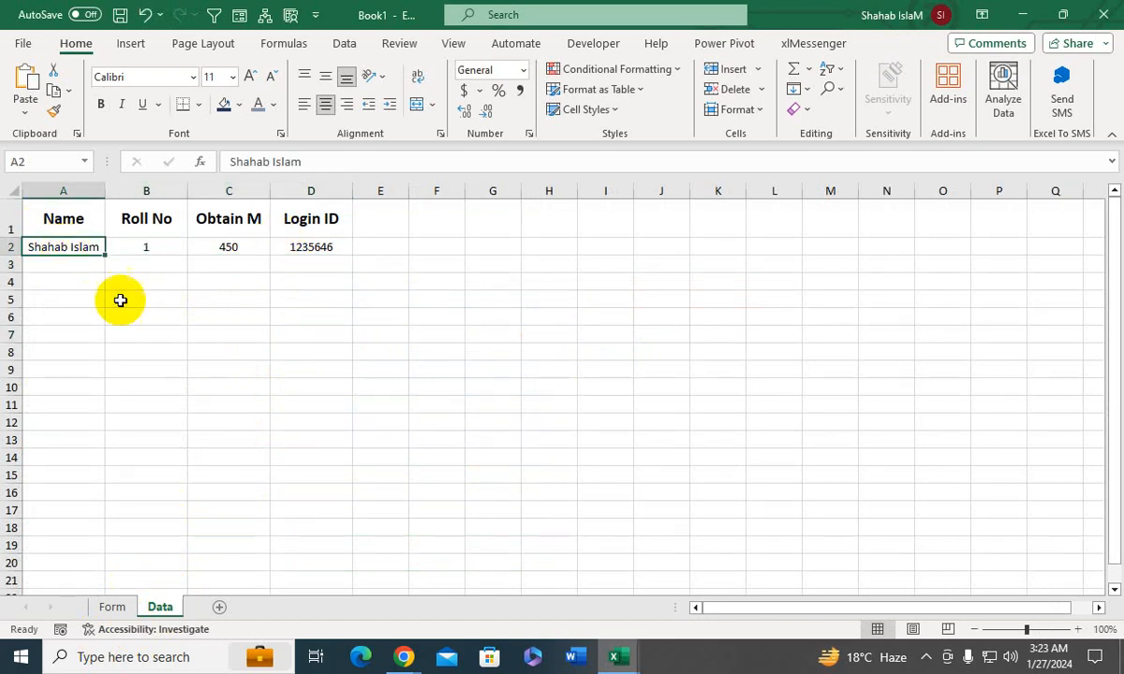
pyautogui.click(119, 605)
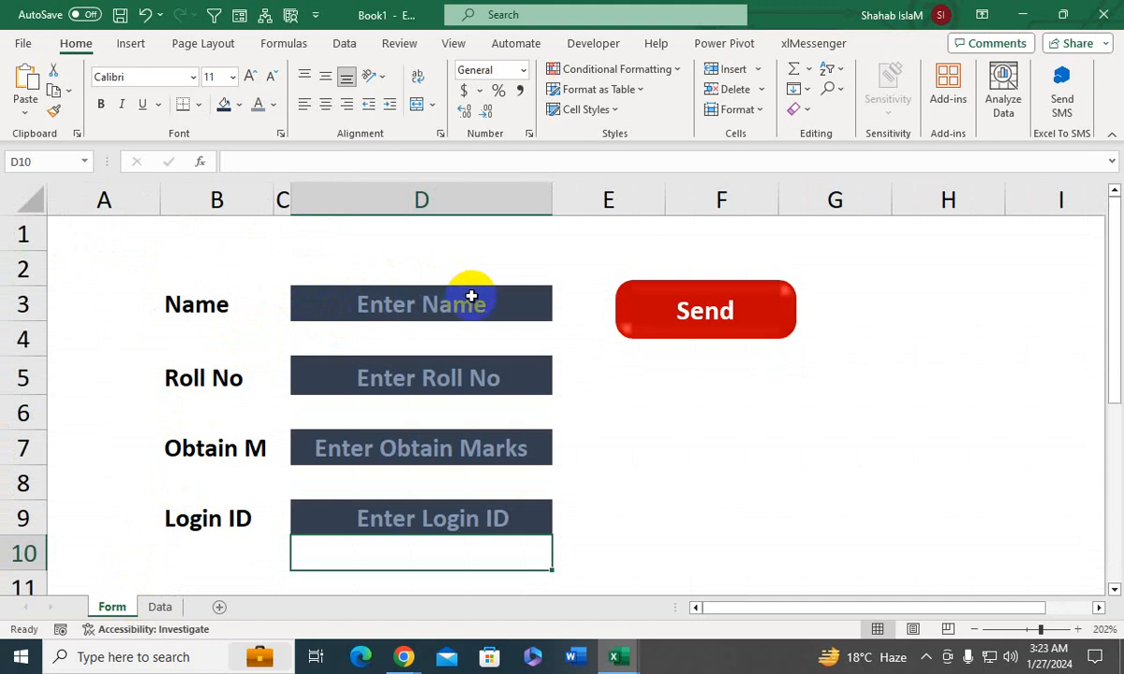
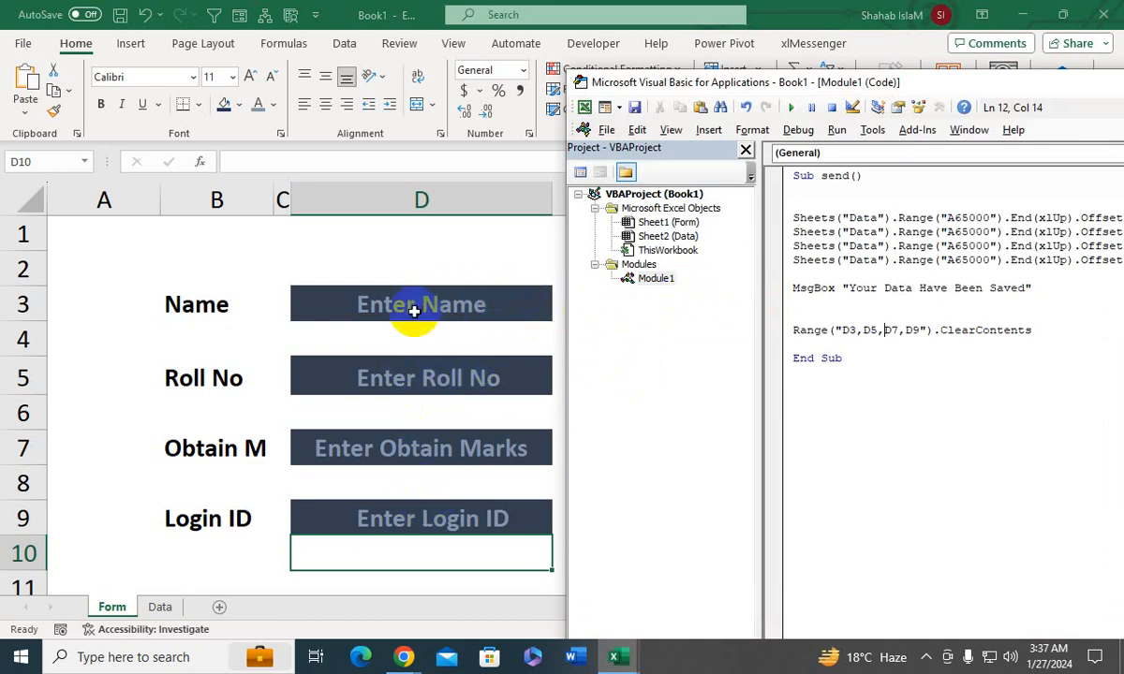
# - Insert four blank lines below the Sub send() line in the macro code
pyautogui.moveTo(790, 82); pyautogui.dragTo(600, 253)
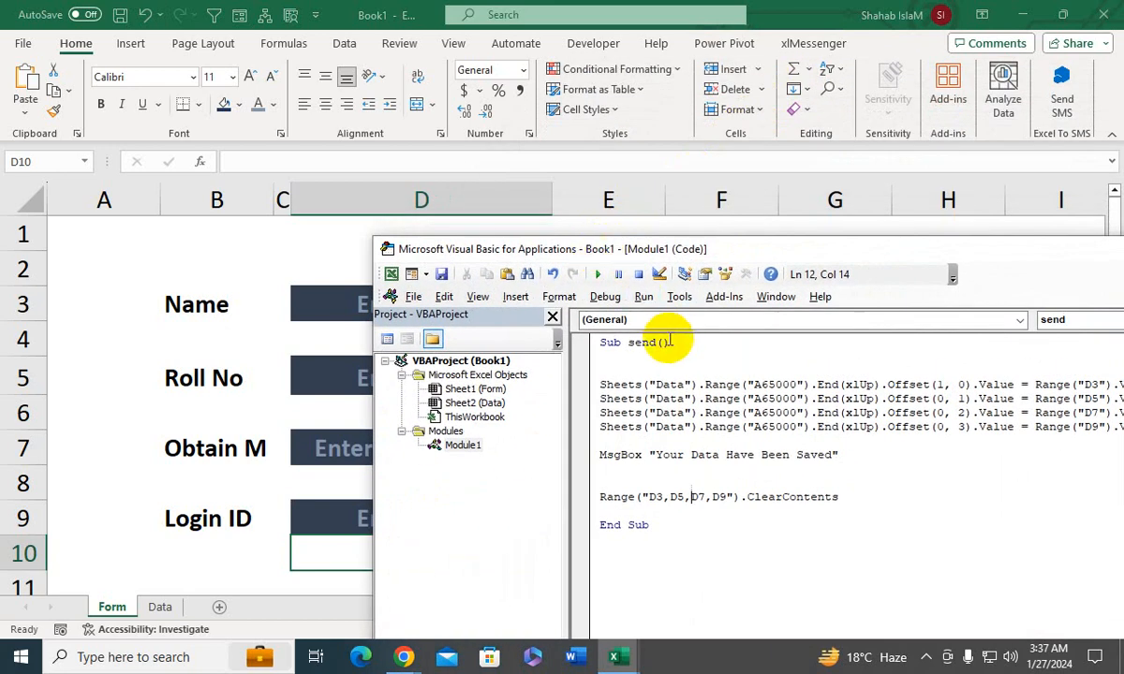
pyautogui.click(637, 356)
pyautogui.press('Return')
pyautogui.press('Return')
pyautogui.press('Return')
pyautogui.press('Return')
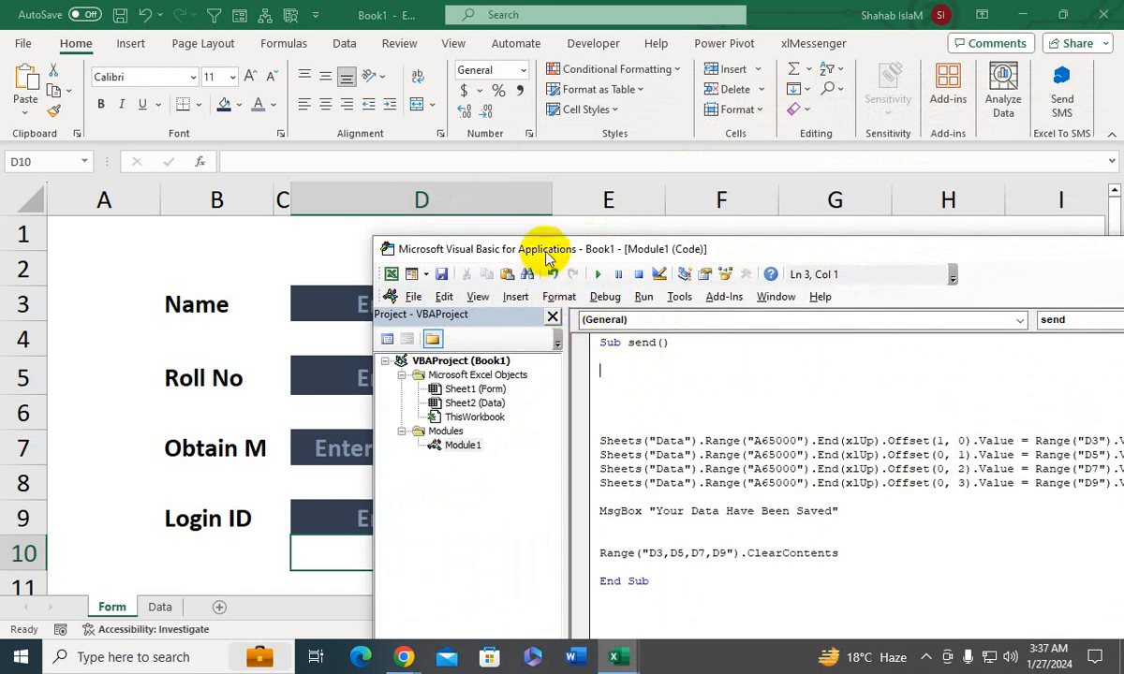
pyautogui.moveTo(547, 250); pyautogui.dragTo(631, 186)
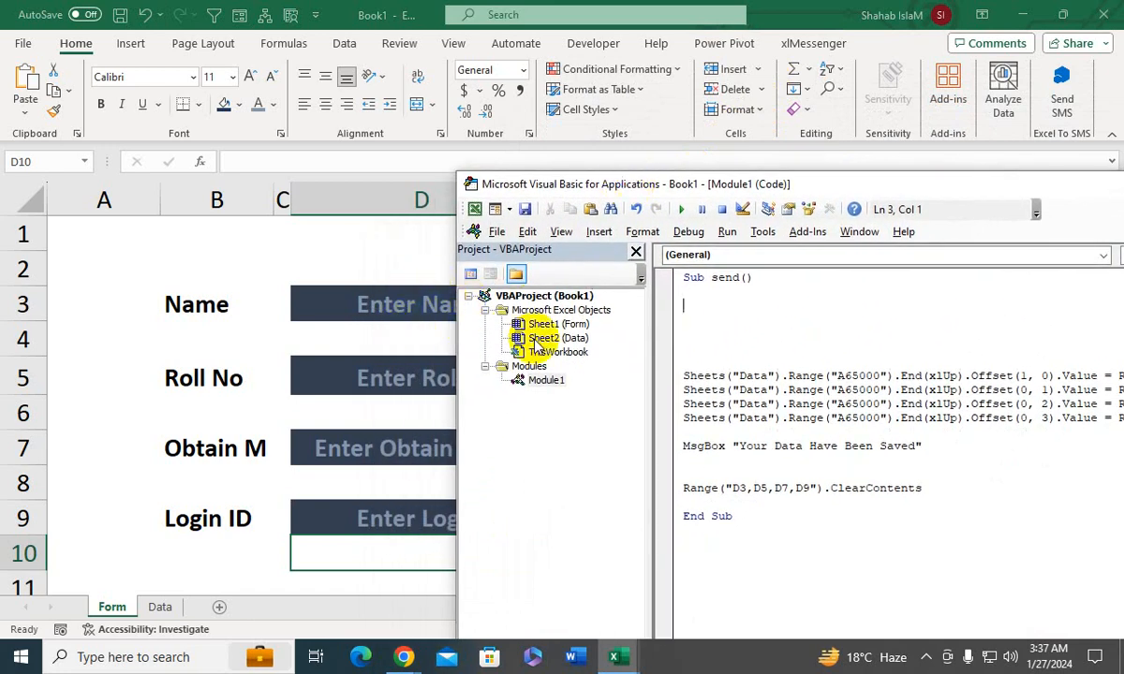
# - Begin an If statement at the start of the send macro that tests Range("D3").Value
pyautogui.write('if')
pyautogui.write('range("D3')
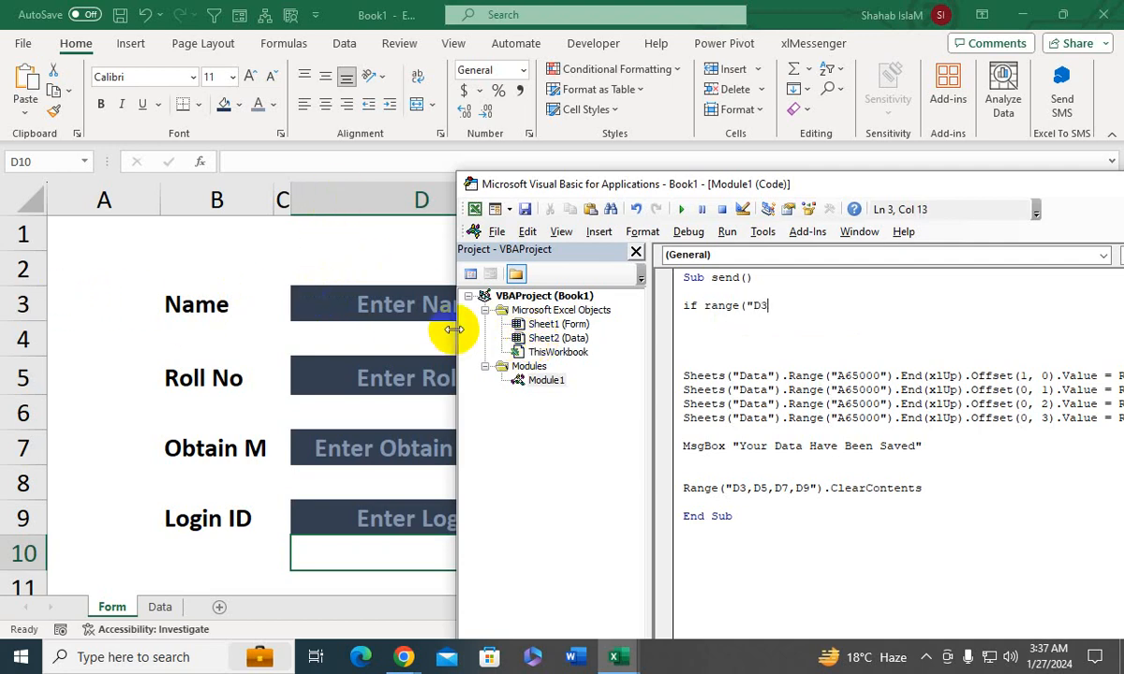
pyautogui.write('").va')
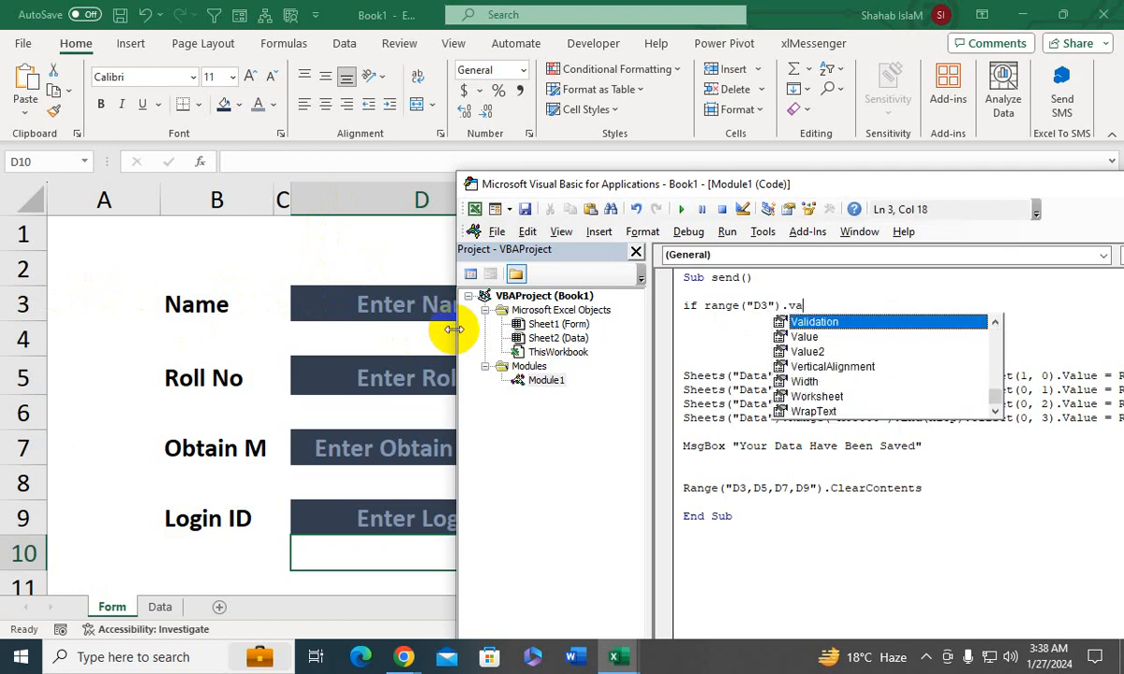
pyautogui.press('Down')
pyautogui.press('Tab')
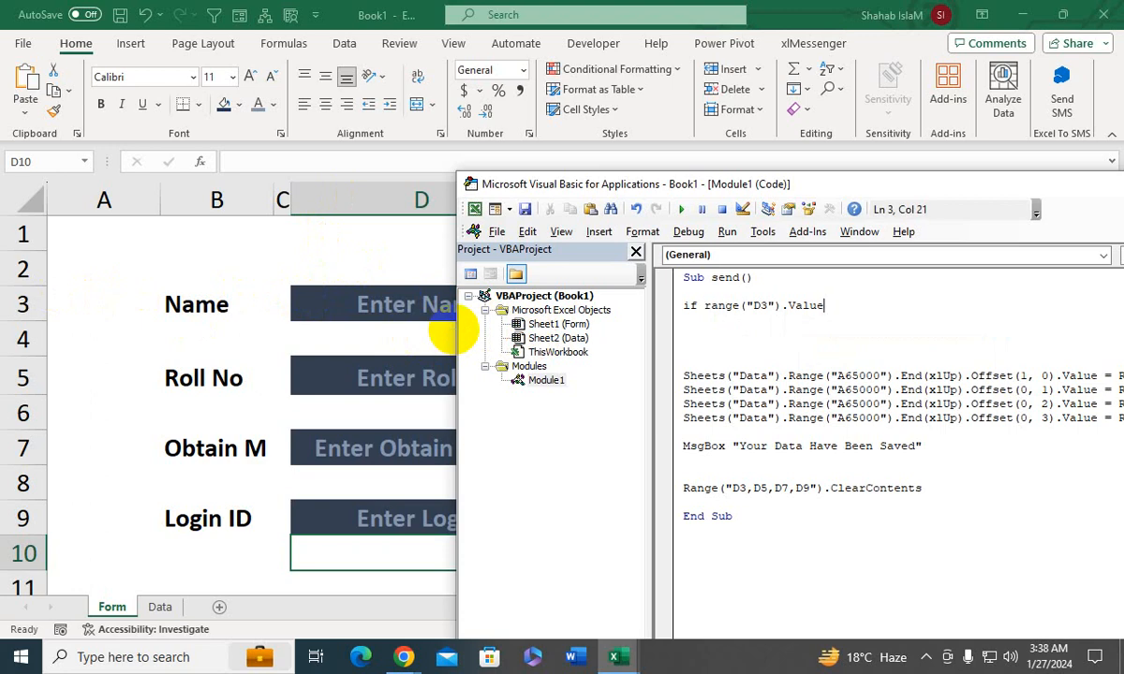
# - Complete the If condition with = 0 Then and start a new line below it
pyautogui.write('= 0 Thne')
pyautogui.press('Return')
pyautogui.press('Return')
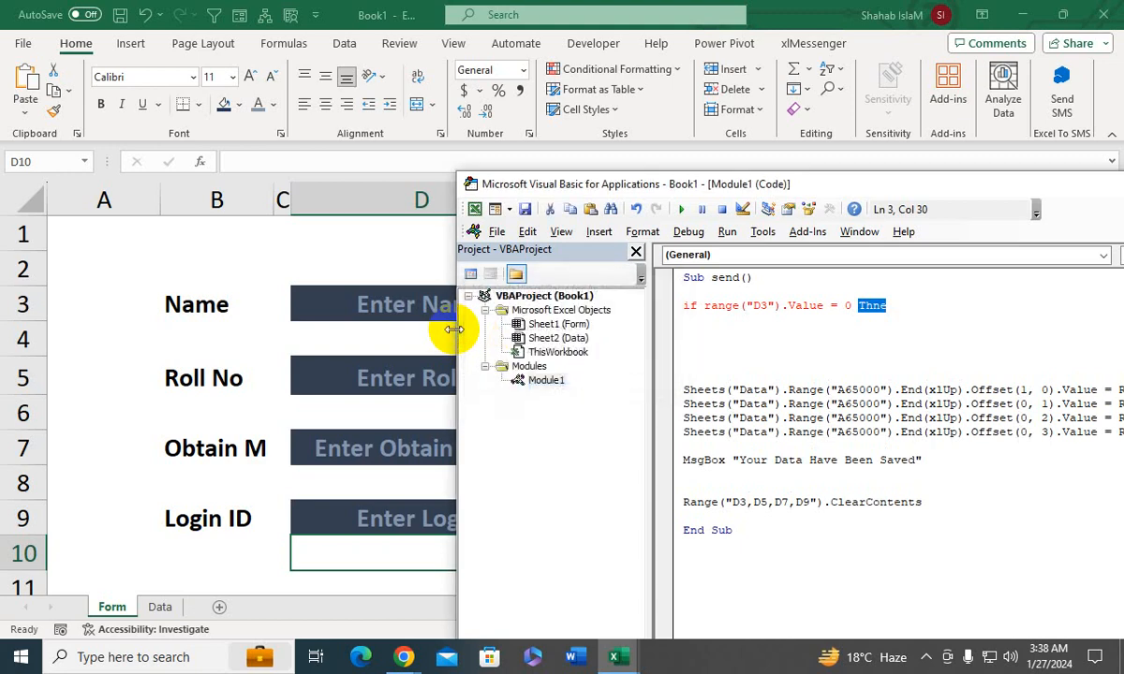
pyautogui.press('End')
pyautogui.press('BackSpace')
pyautogui.press('BackSpace')
pyautogui.write('en')
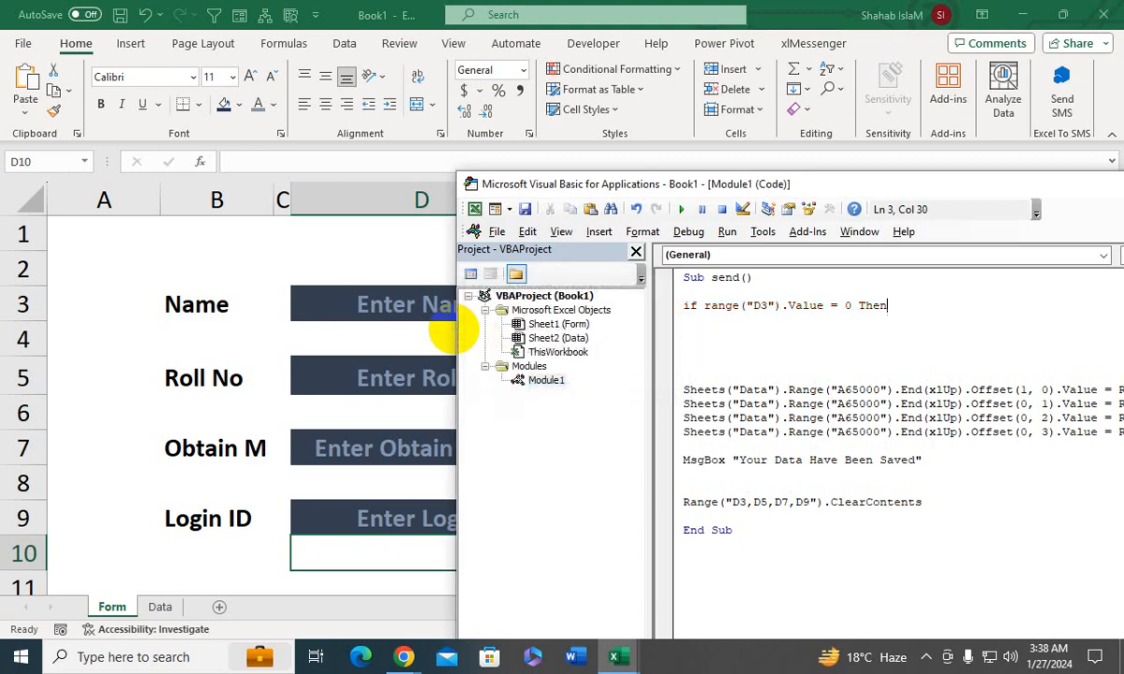
pyautogui.press('Return')
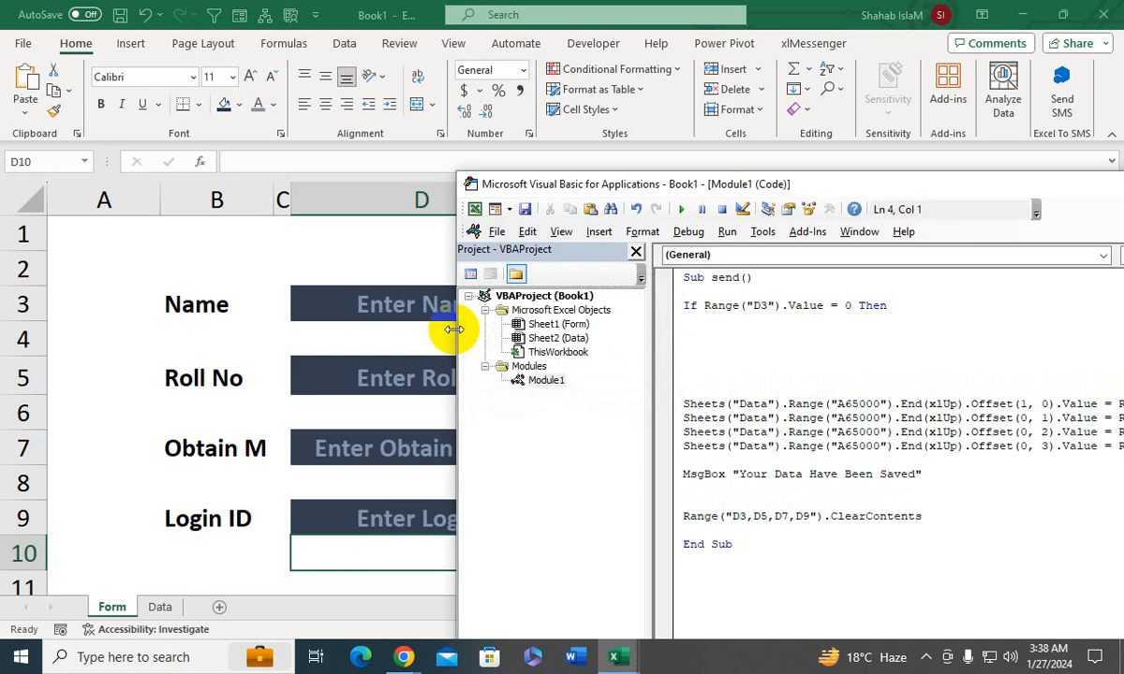
# - Add a MsgBox line reading "Please Enter Name" under the If condition
pyautogui.write('MsgBox')
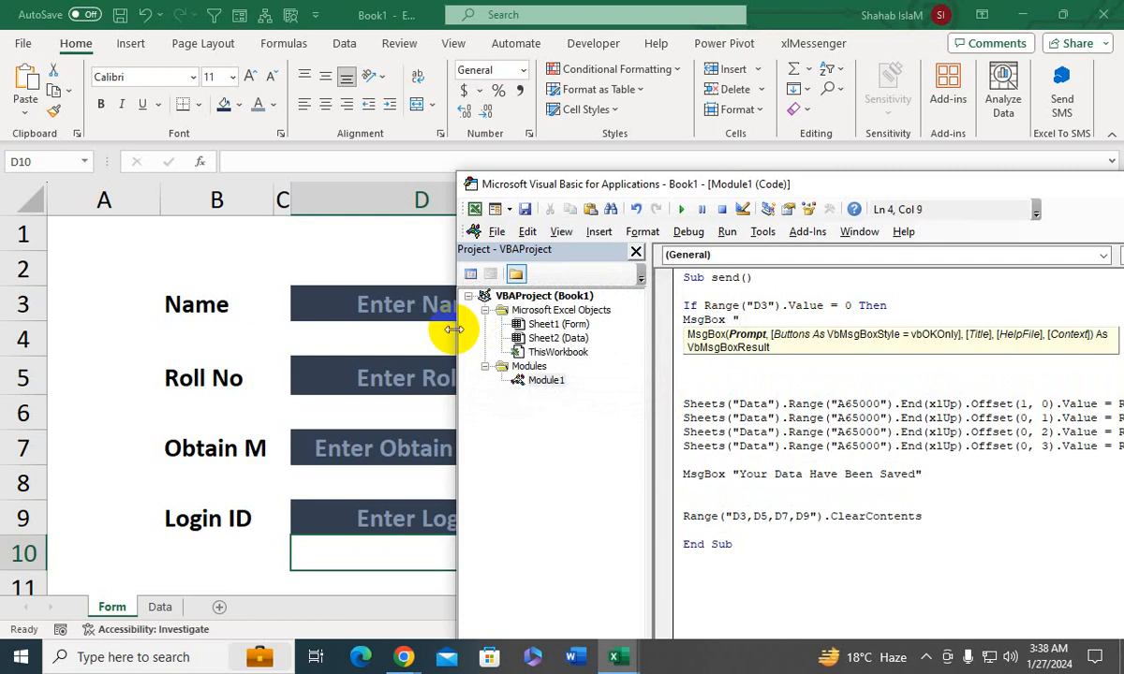
pyautogui.write(' ""En')
pyautogui.press('BackSpace')
pyautogui.press('BackSpace')
pyautogui.press('BackSpace')
pyautogui.press('BackSpace')
pyautogui.write('F')
pyautogui.write('le')
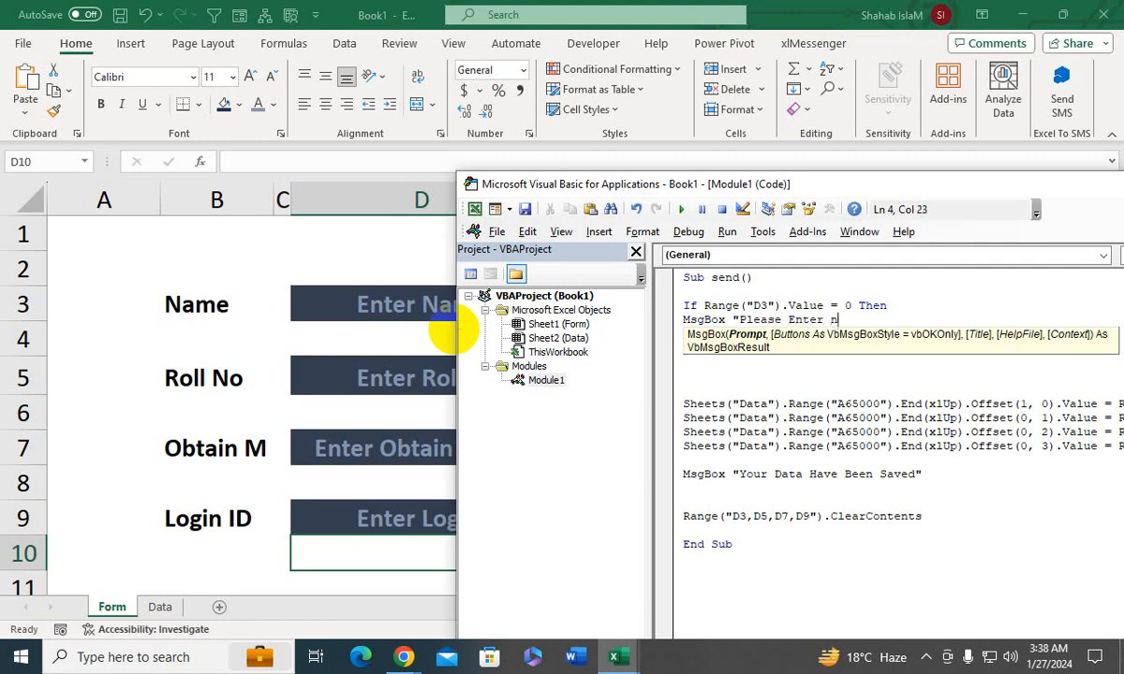
pyautogui.write('ase Enter Name')
# - Close the name check with Exit Sub and End If lines and return to the Form sheet
pyautogui.press('Return')
pyautogui.write('Exit')
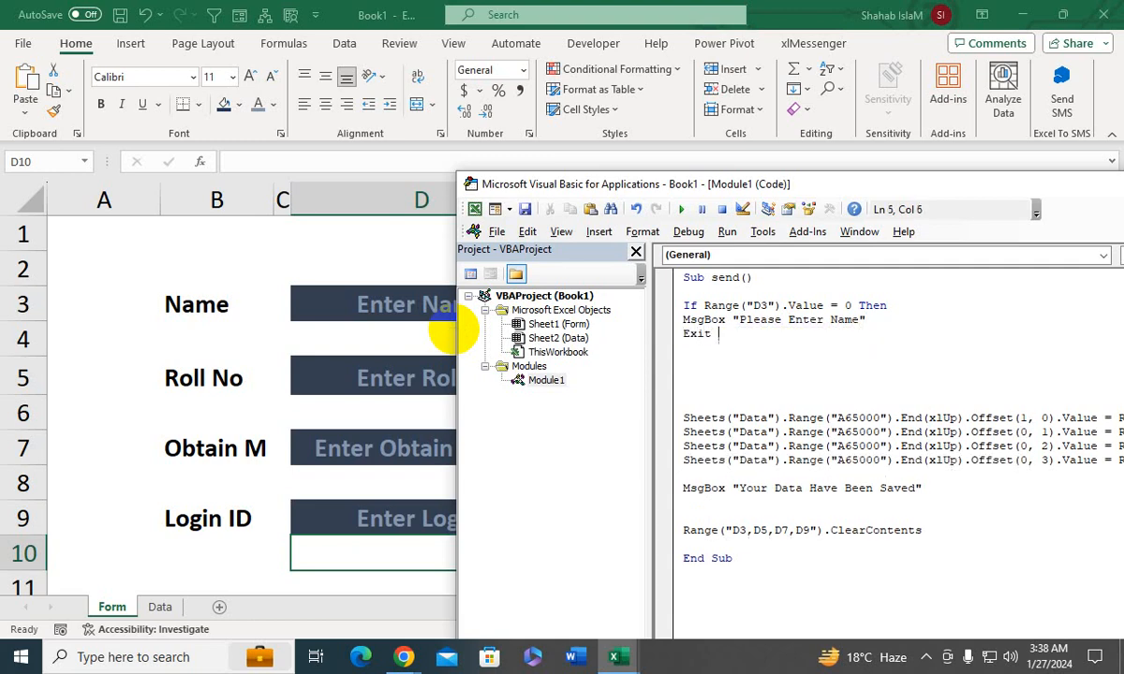
pyautogui.write(' Sub')
pyautogui.press('Return')
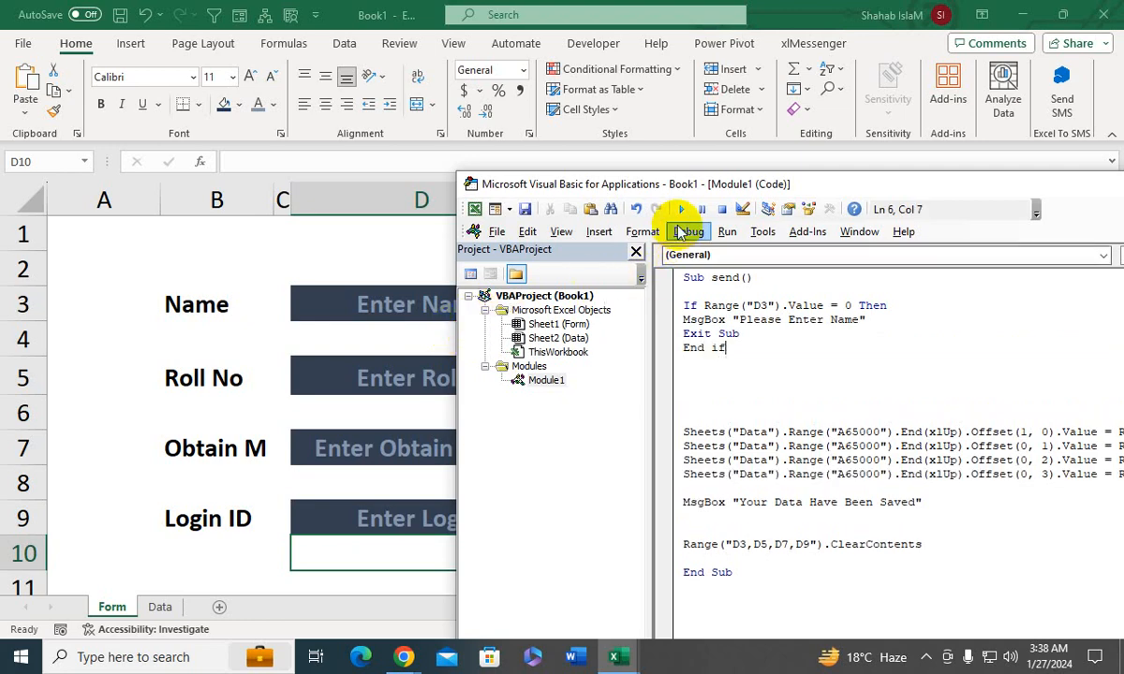
pyautogui.click(475, 211)
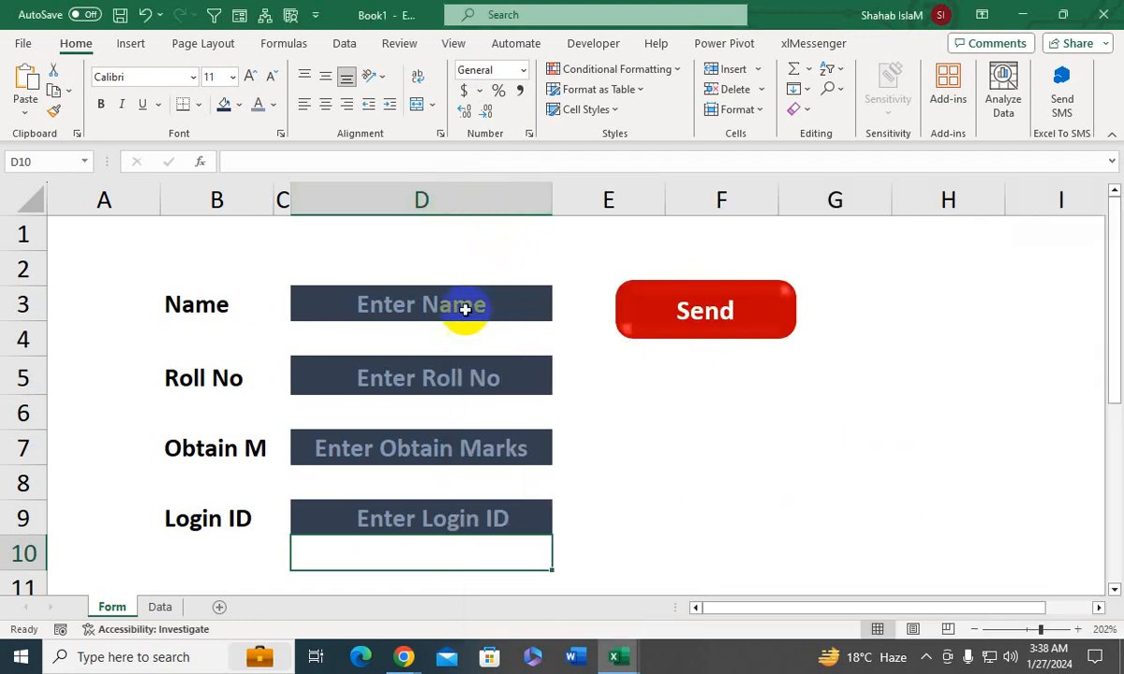
# - Enter 2 as the roll number in the form and check the existing records on the Data sheet
pyautogui.click(412, 378)
pyautogui.write('3')
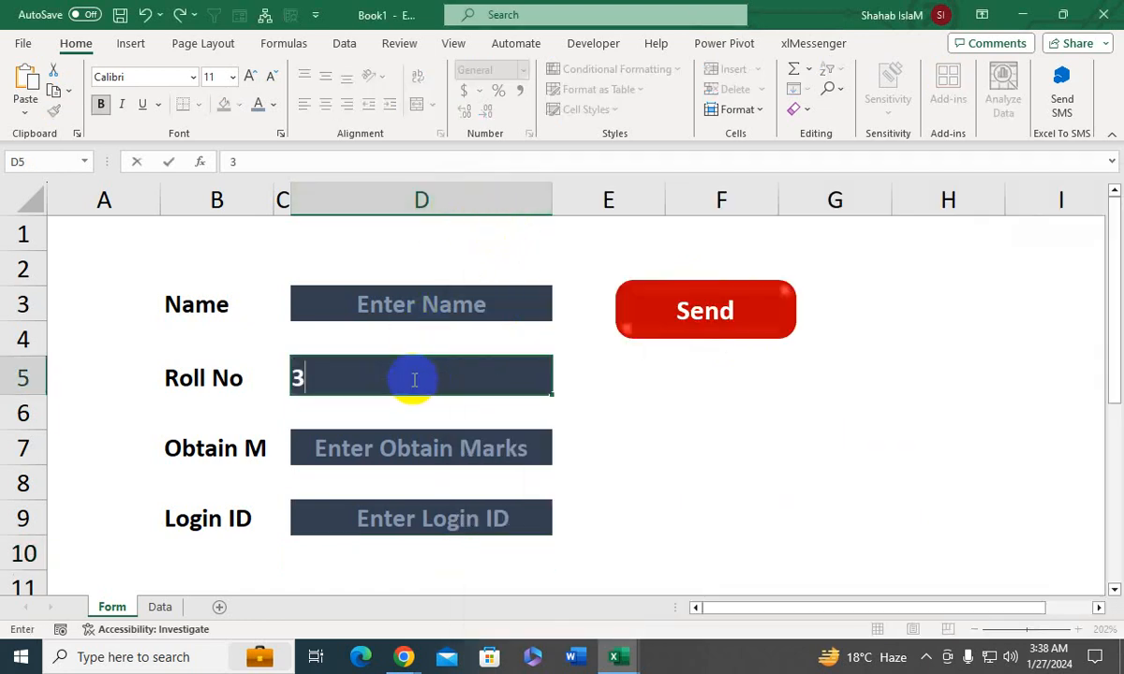
pyautogui.press('BackSpace')
pyautogui.write('2')
pyautogui.press('Return')
pyautogui.click(161, 608)
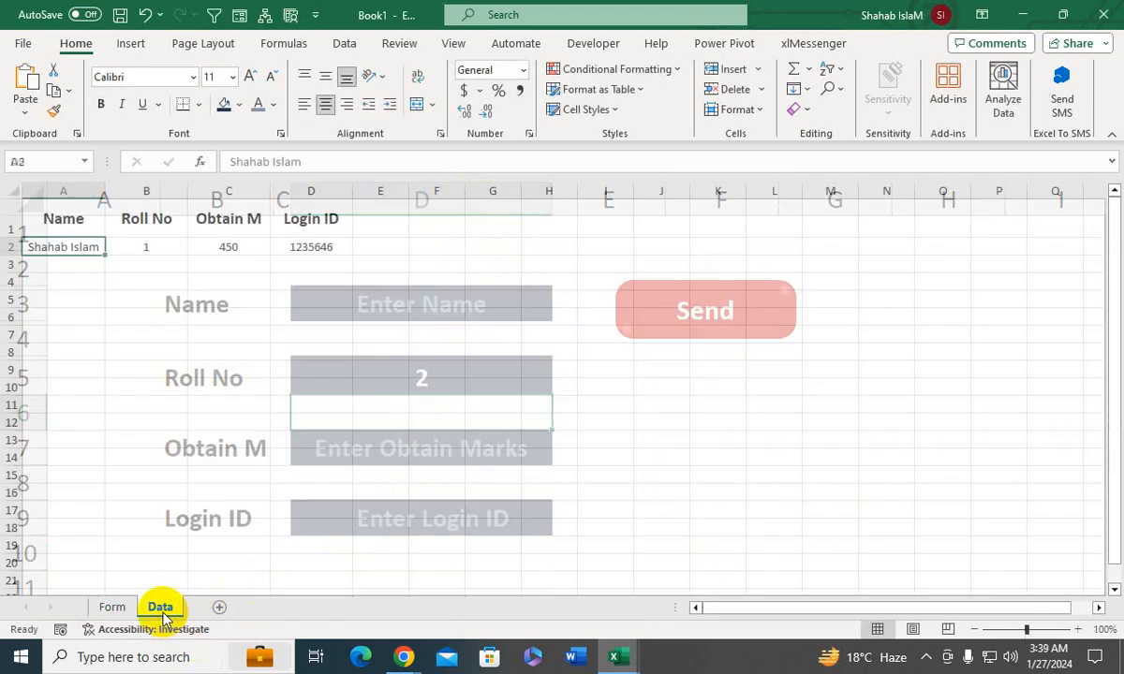
pyautogui.click(112, 607)
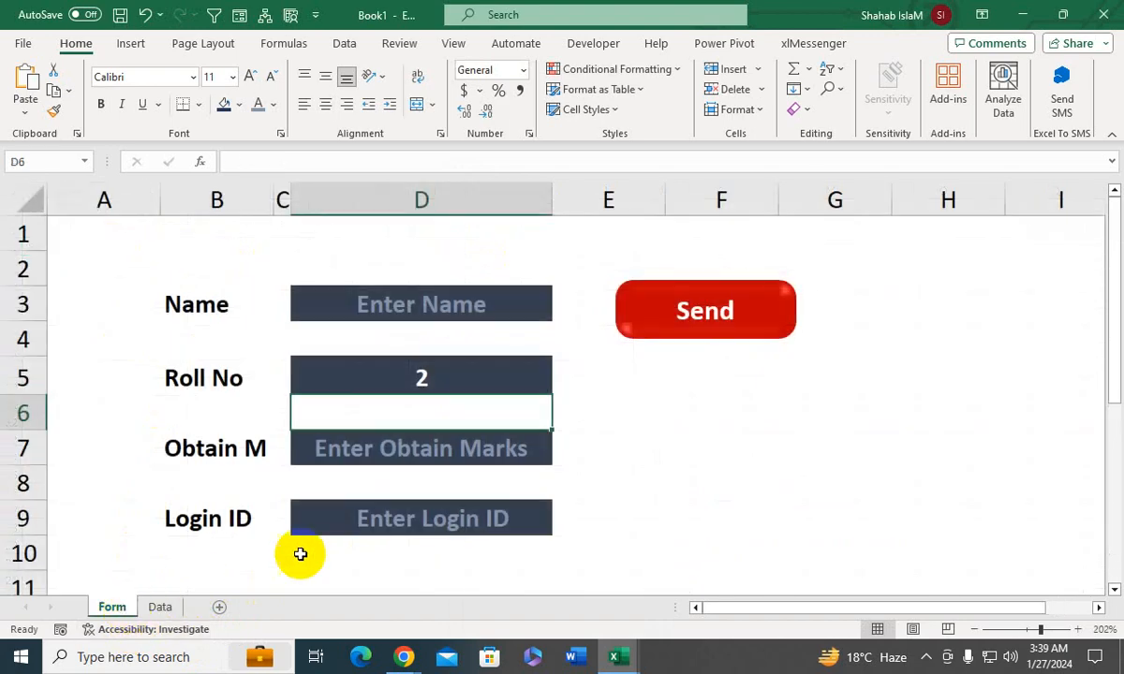
# - Enter 400 as the obtained marks in the form, leaving the name field empty
pyautogui.click(386, 451)
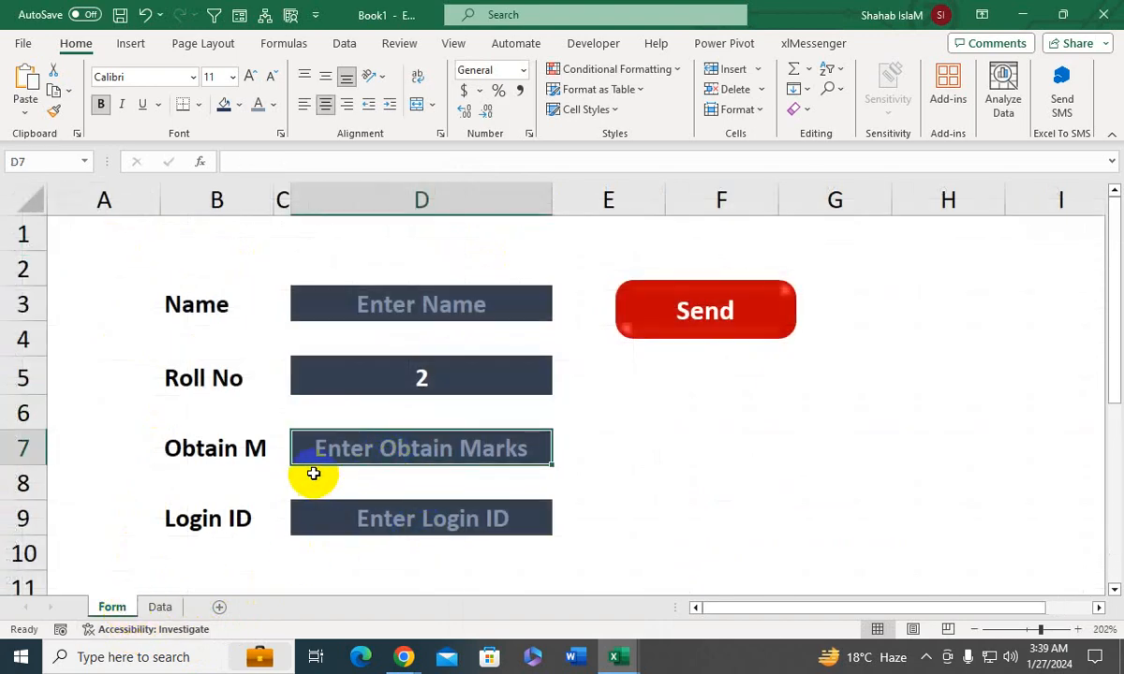
pyautogui.write('400')
pyautogui.press('Return')
pyautogui.press('Down')
pyautogui.press('Left')
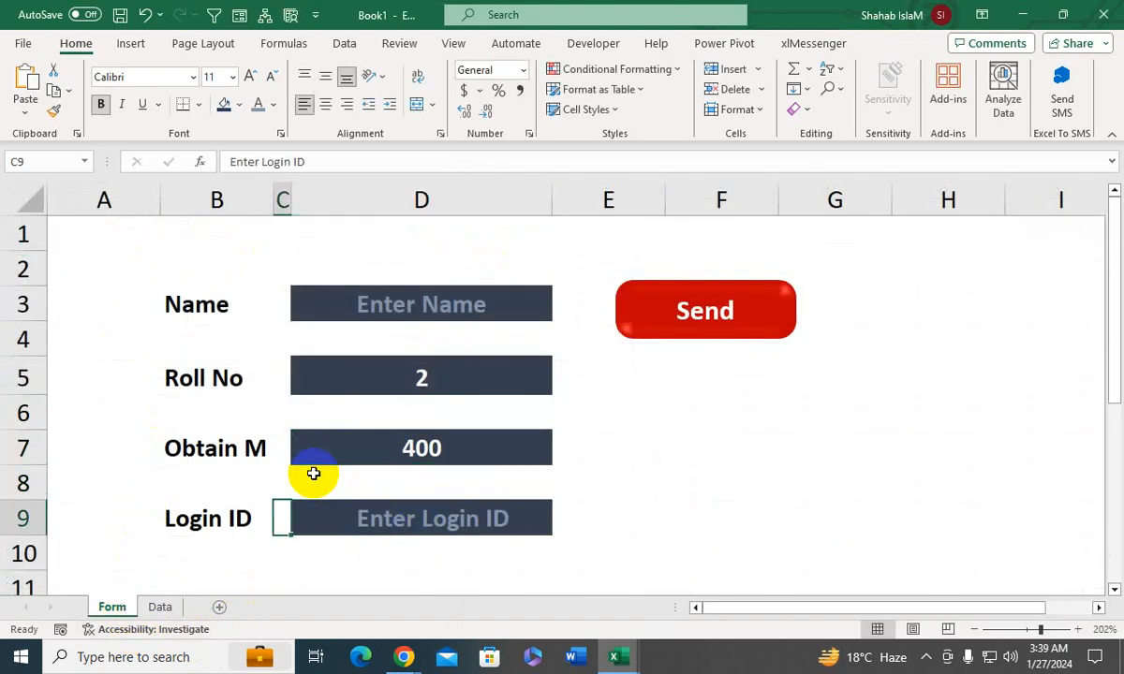
# - Fill in the Login ID field, submit the form without a name using the Send shape and dismiss the message
pyautogui.press('Right')
pyautogui.write('123654')
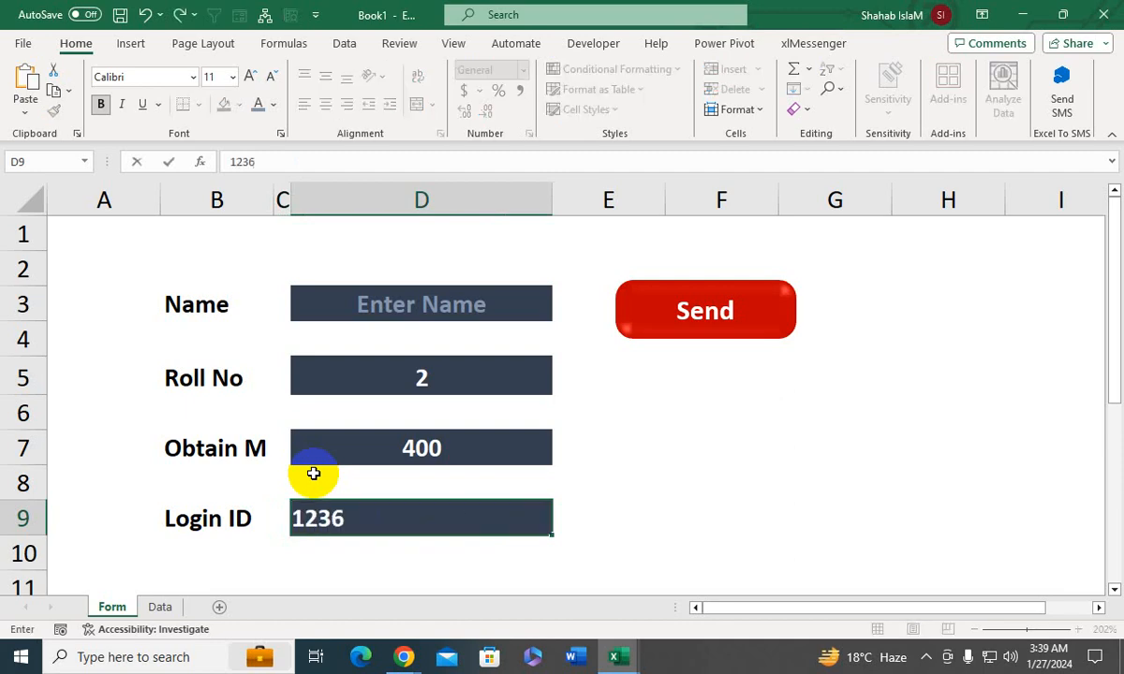
pyautogui.press('Return')
pyautogui.click(680, 328)
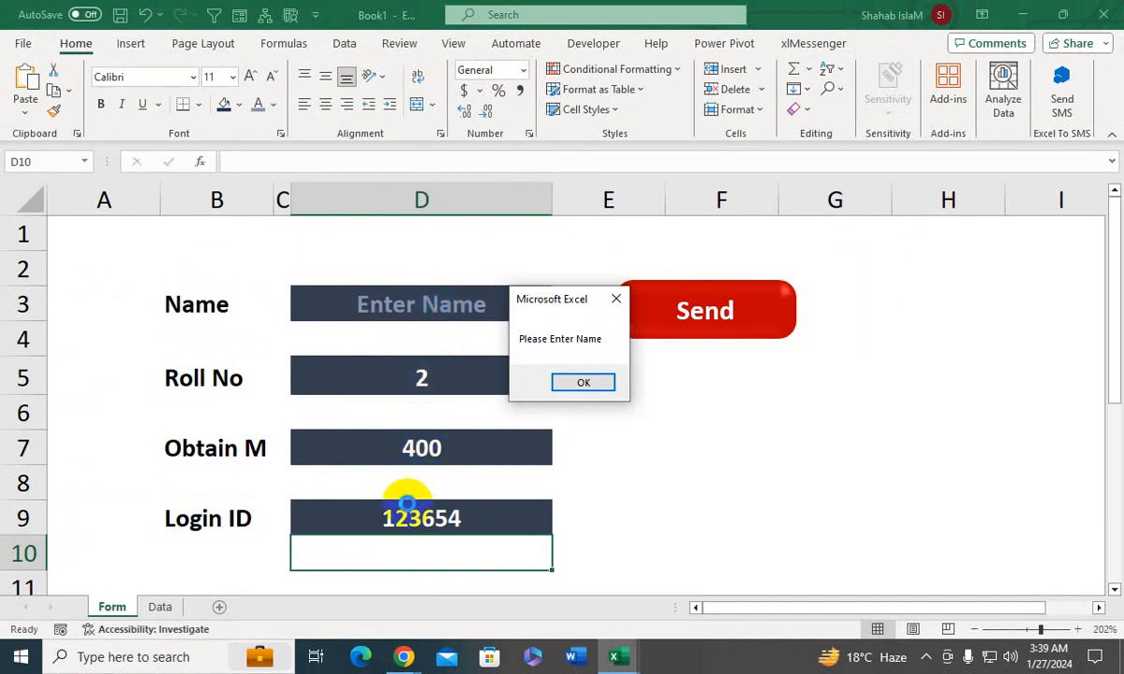
pyautogui.click(573, 383)
# - Fill in the form's Name field with the second student's full name
pyautogui.click(446, 304)
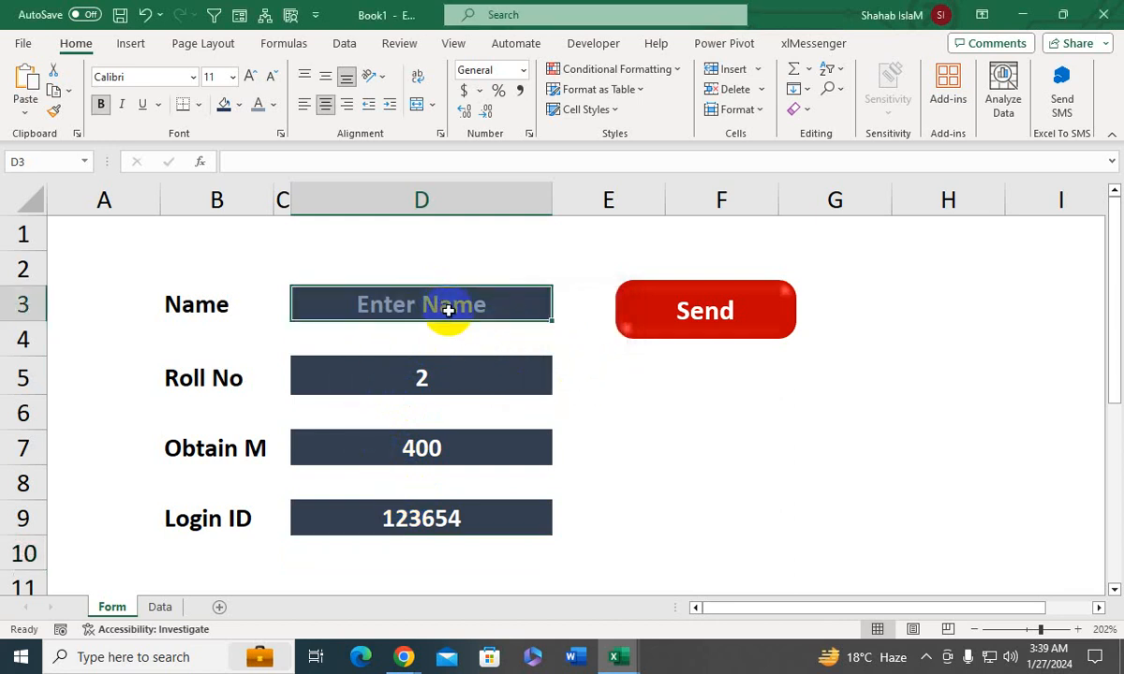
pyautogui.write('Shahab')
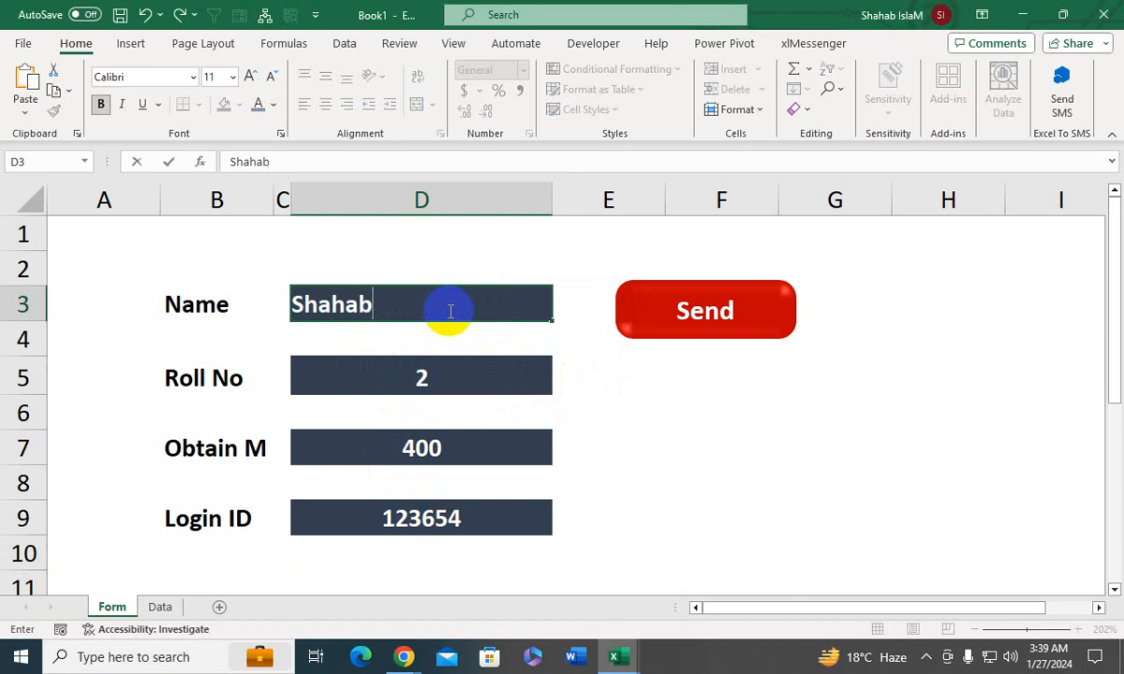
pyautogui.press('BackSpace')
pyautogui.press('BackSpace')
pyautogui.press('BackSpace')
pyautogui.press('BackSpace')
pyautogui.press('BackSpace')
pyautogui.press('BackSpace')
pyautogui.press('BackSpace')
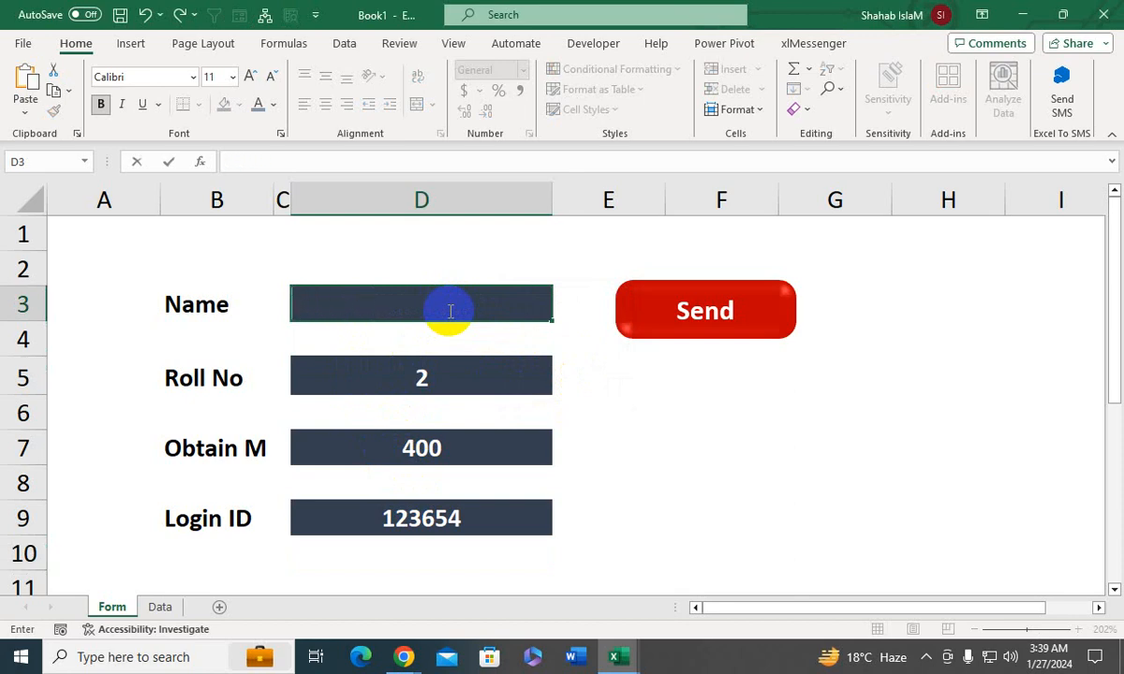
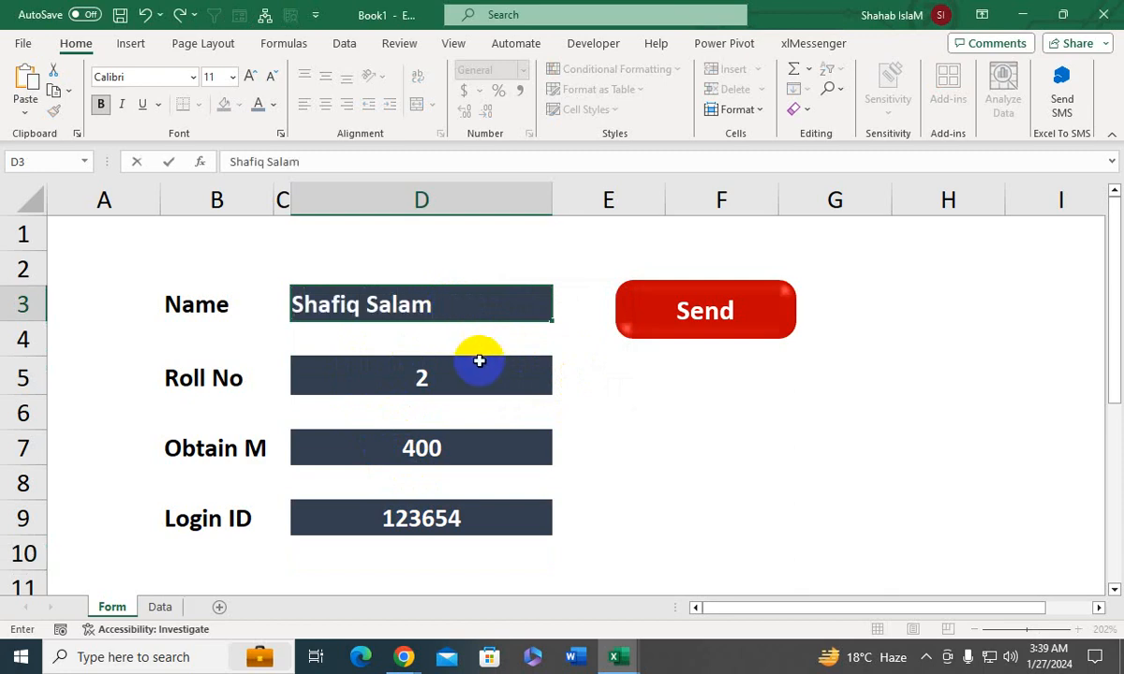
pyautogui.click(595, 318)
# - Submit the completed form using the Send shape, dismiss the message, check the record on the Data sheet and return to the Form sheet
pyautogui.click(710, 312)
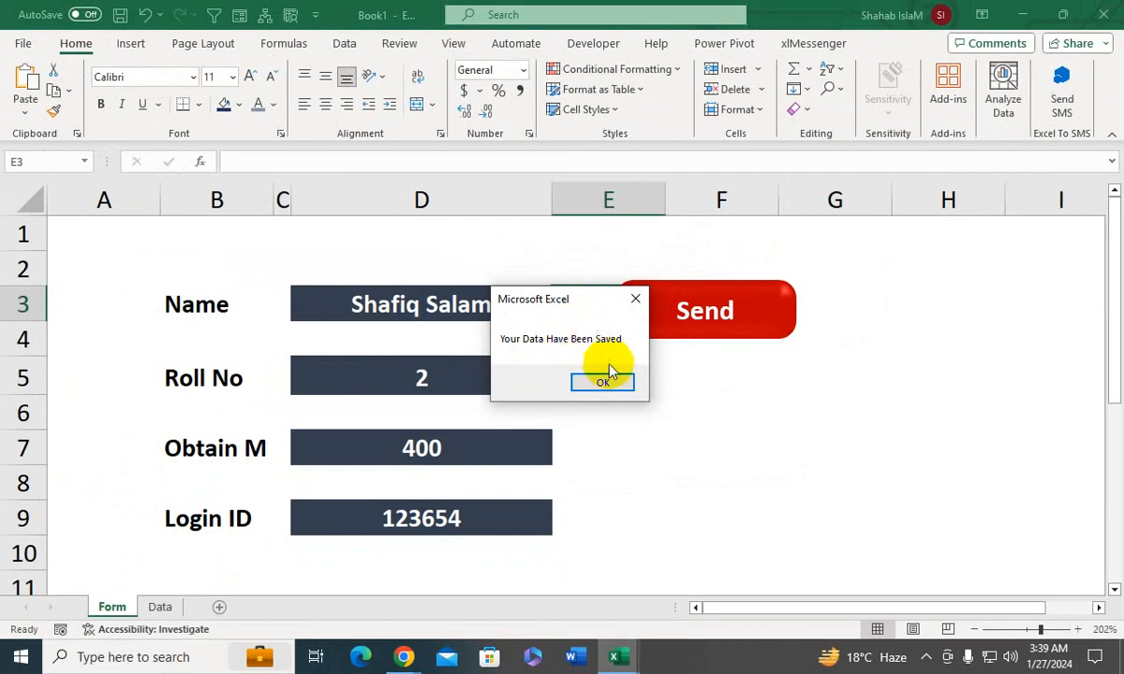
pyautogui.click(717, 413)
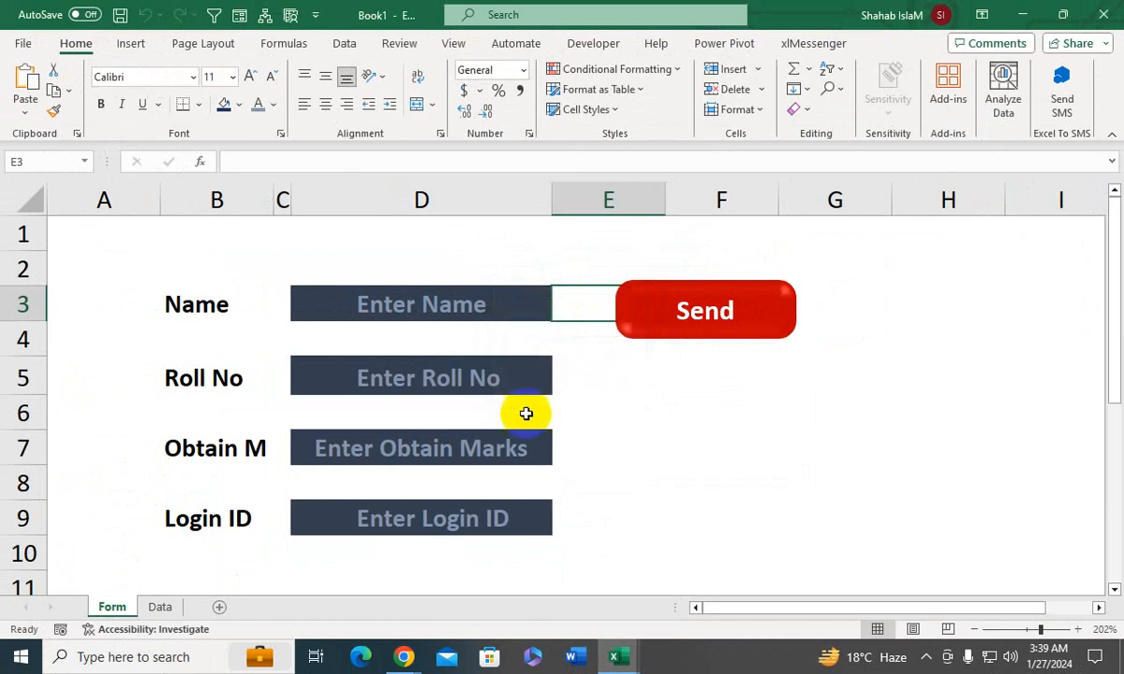
pyautogui.click(161, 606)
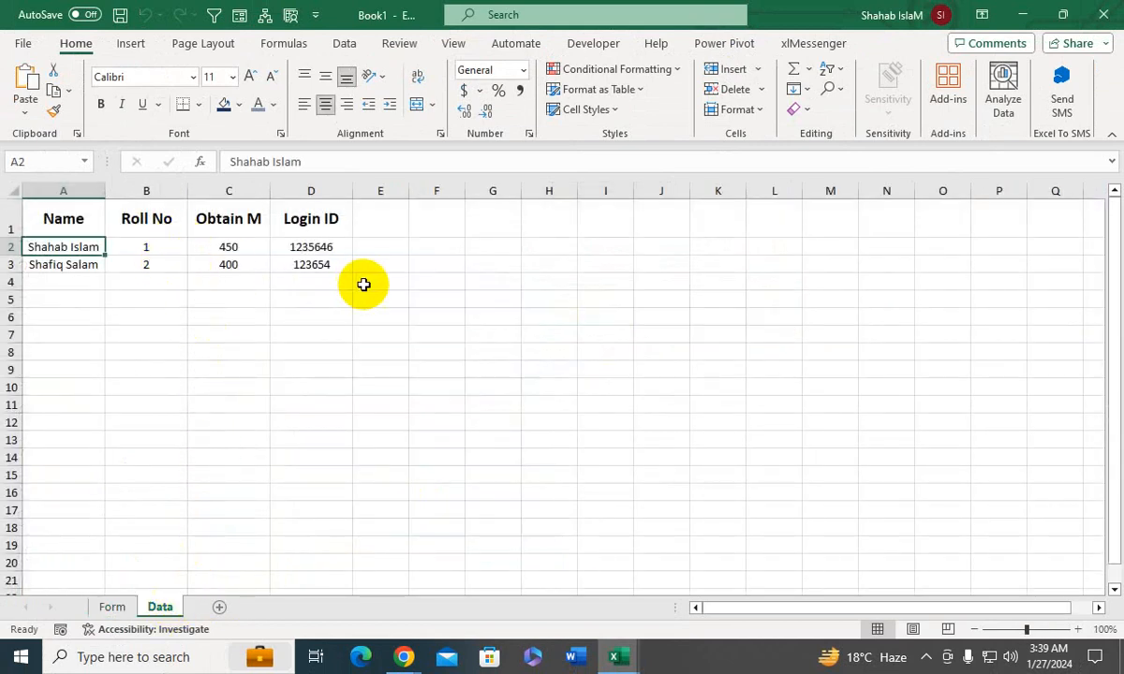
pyautogui.click(114, 606)
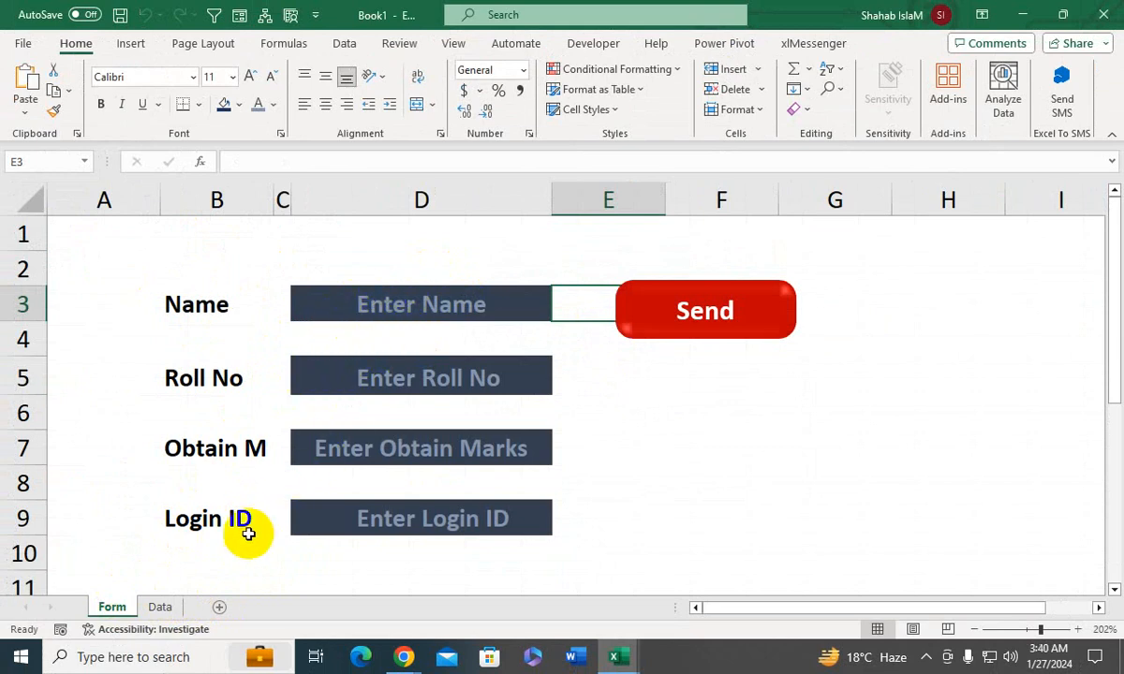
# - Switch to the Visual Basic editor and duplicate the condition Range("D3").Value = 0 before Then in the send macro's If line
pyautogui.moveTo(616, 657)
pyautogui.click(665, 574)
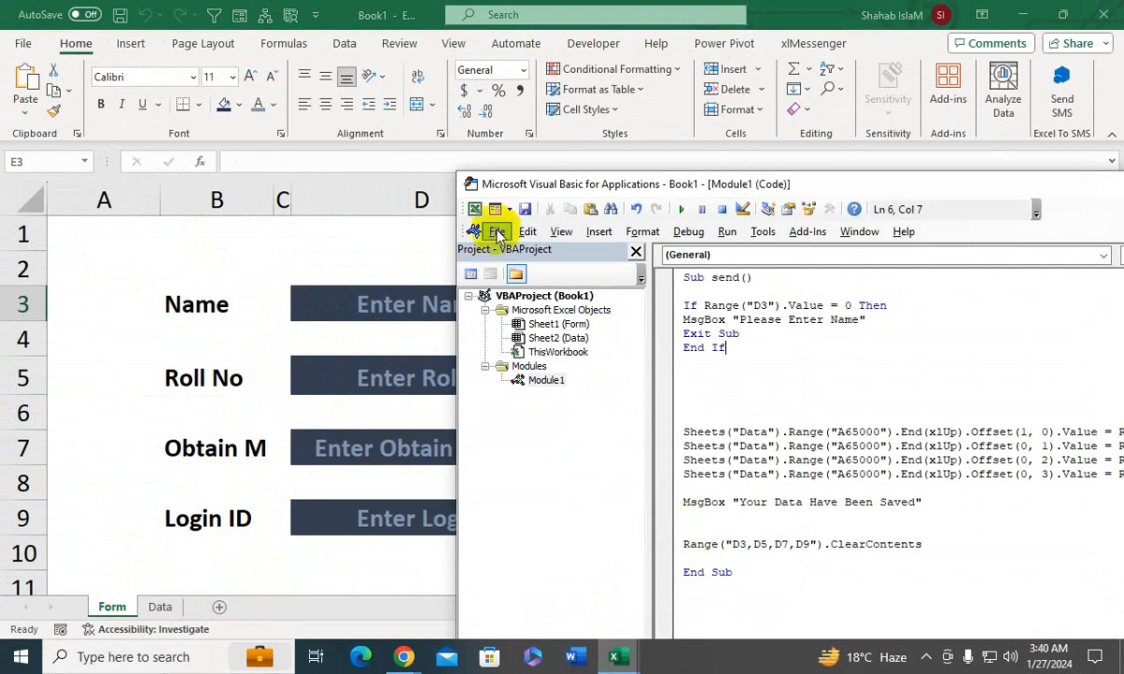
pyautogui.moveTo(679, 184); pyautogui.dragTo(657, 345)
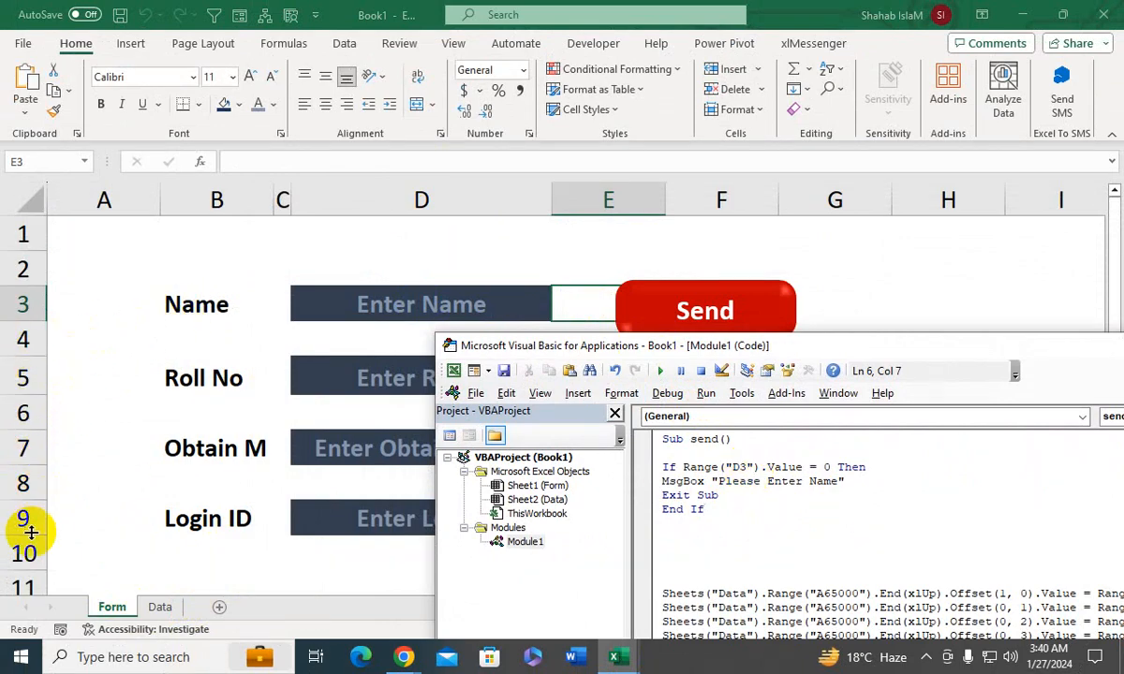
pyautogui.moveTo(547, 337); pyautogui.dragTo(294, 204)
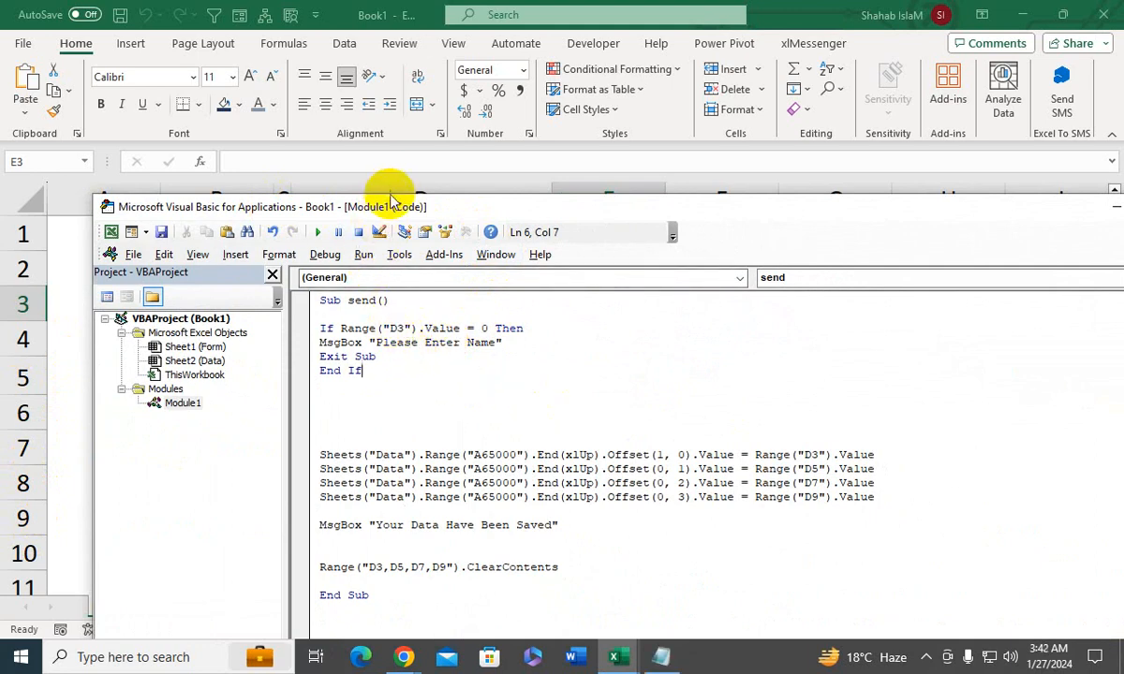
pyautogui.moveTo(390, 210); pyautogui.dragTo(574, 242)
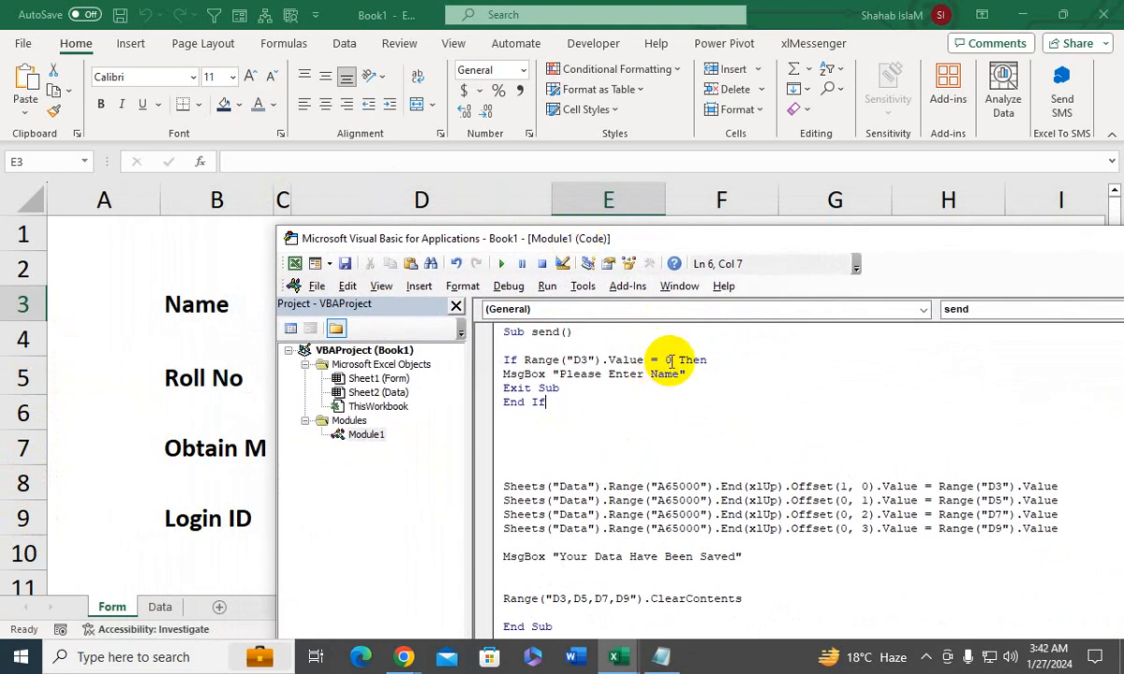
pyautogui.moveTo(670, 360); pyautogui.dragTo(527, 360)
pyautogui.hotkey('ctrl', 'c')
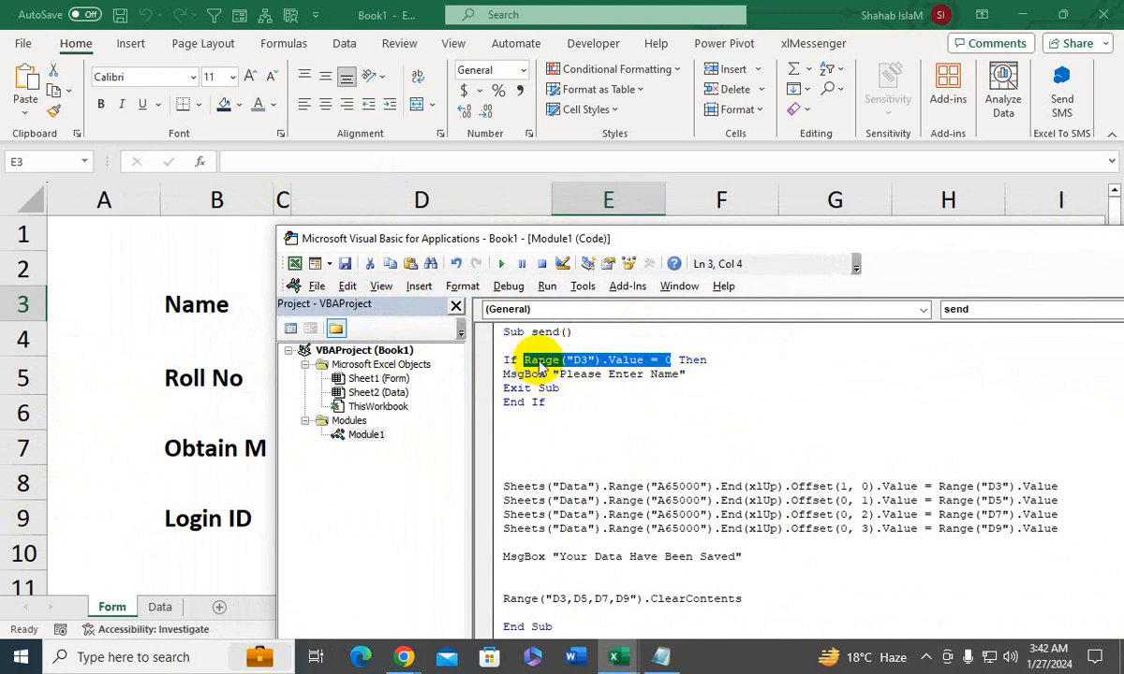
pyautogui.moveTo(525, 242); pyautogui.dragTo(735, 197)
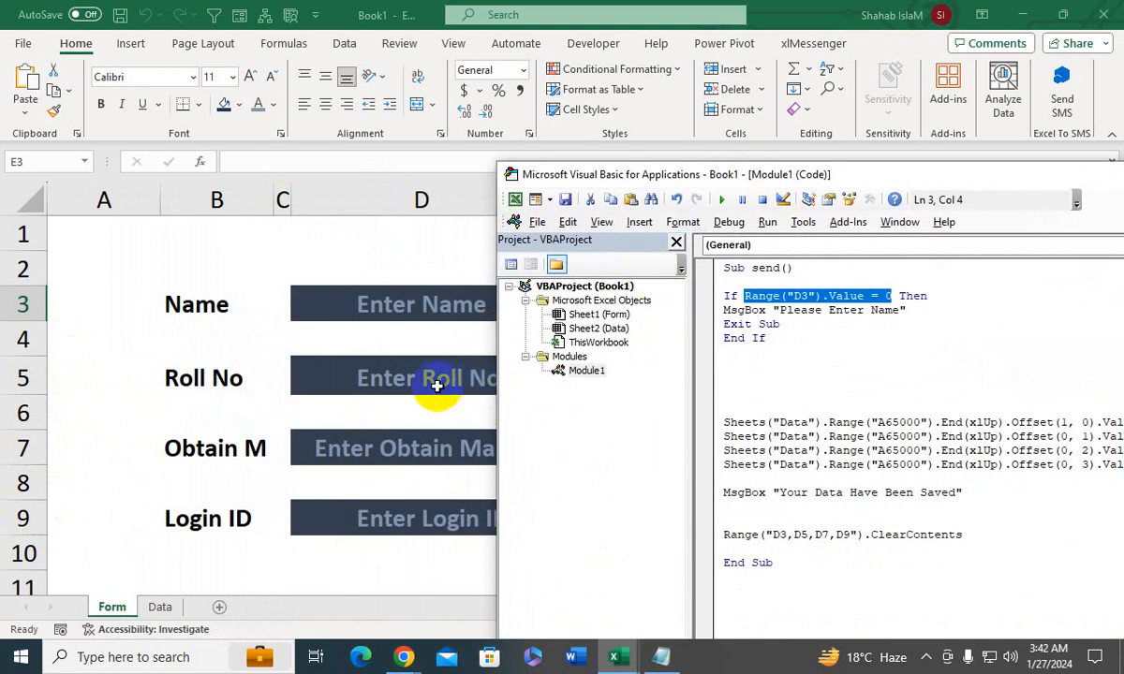
pyautogui.moveTo(573, 191); pyautogui.dragTo(291, 183)
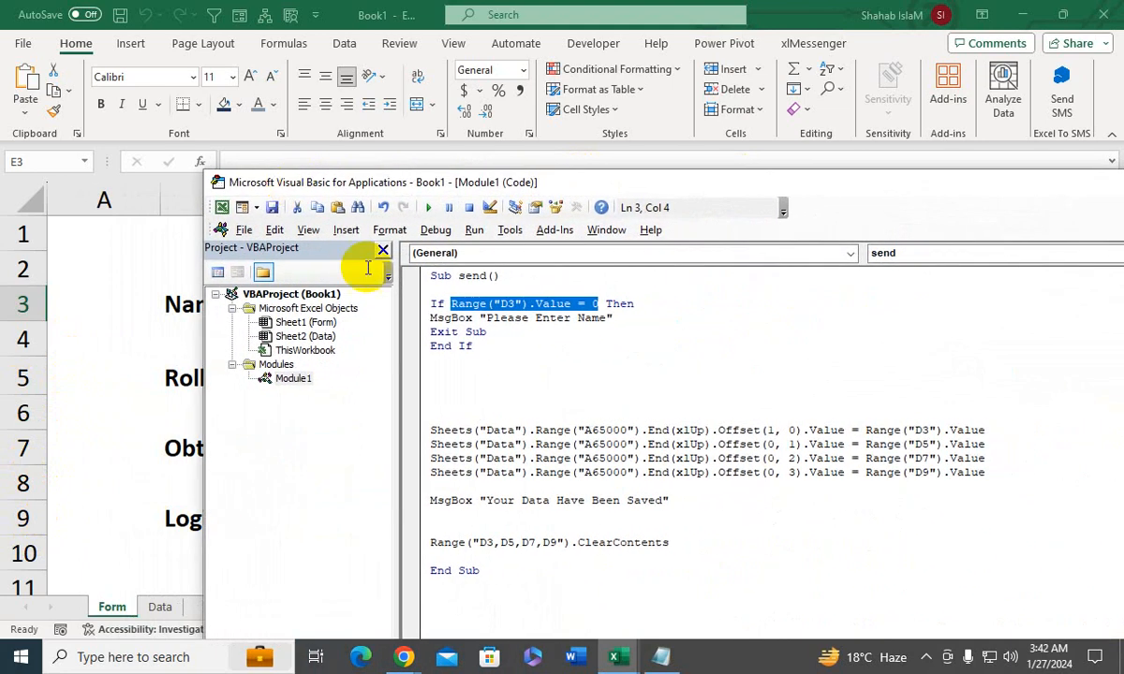
pyautogui.click(604, 304)
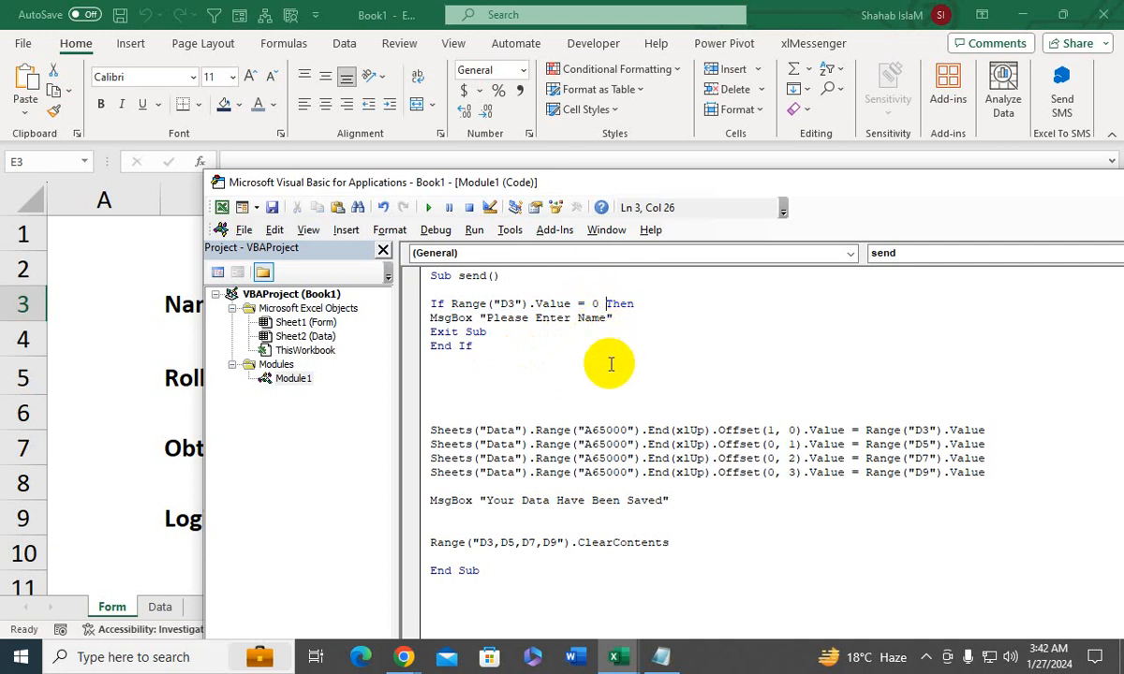
pyautogui.hotkey('ctrl', 'v')
# - Join the two Range("D3").Value = 0 conditions in the If line with an or operator
pyautogui.click(605, 304)
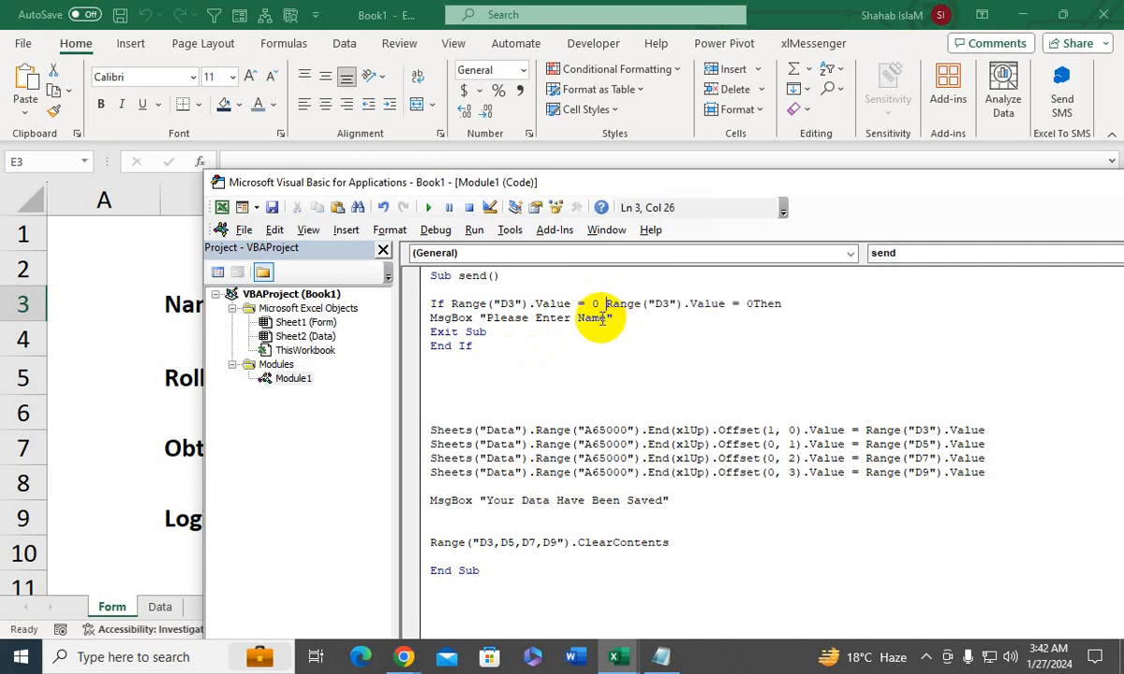
pyautogui.write('OR')
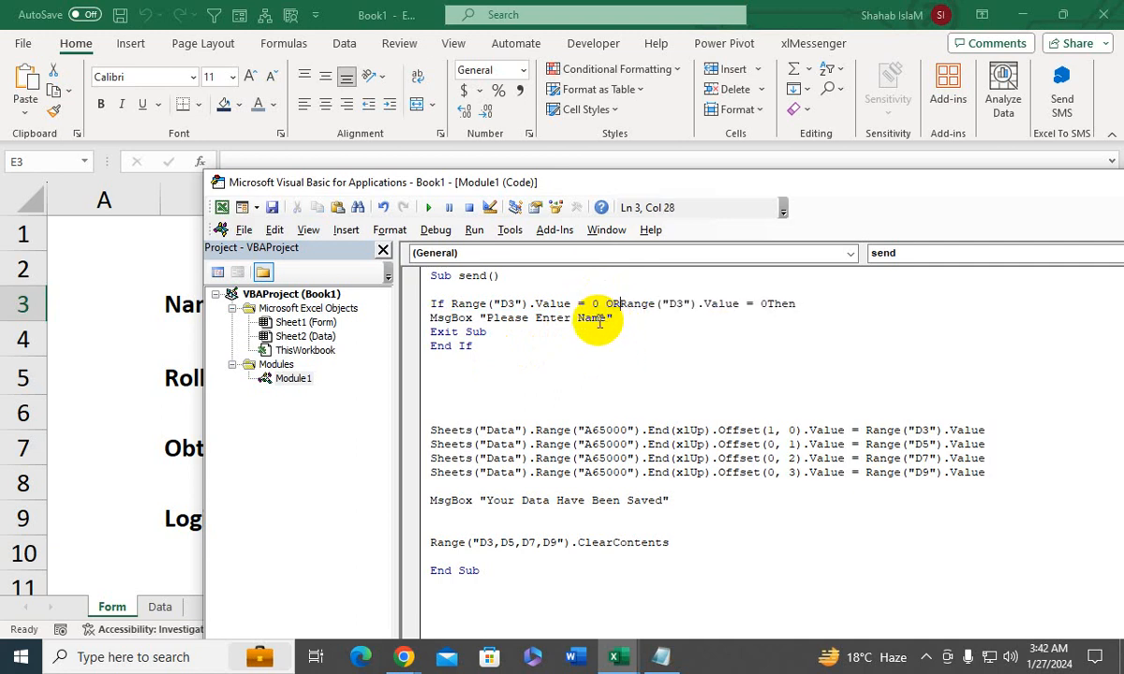
pyautogui.press('BackSpace')
pyautogui.press('BackSpace')
pyautogui.press('BackSpace')
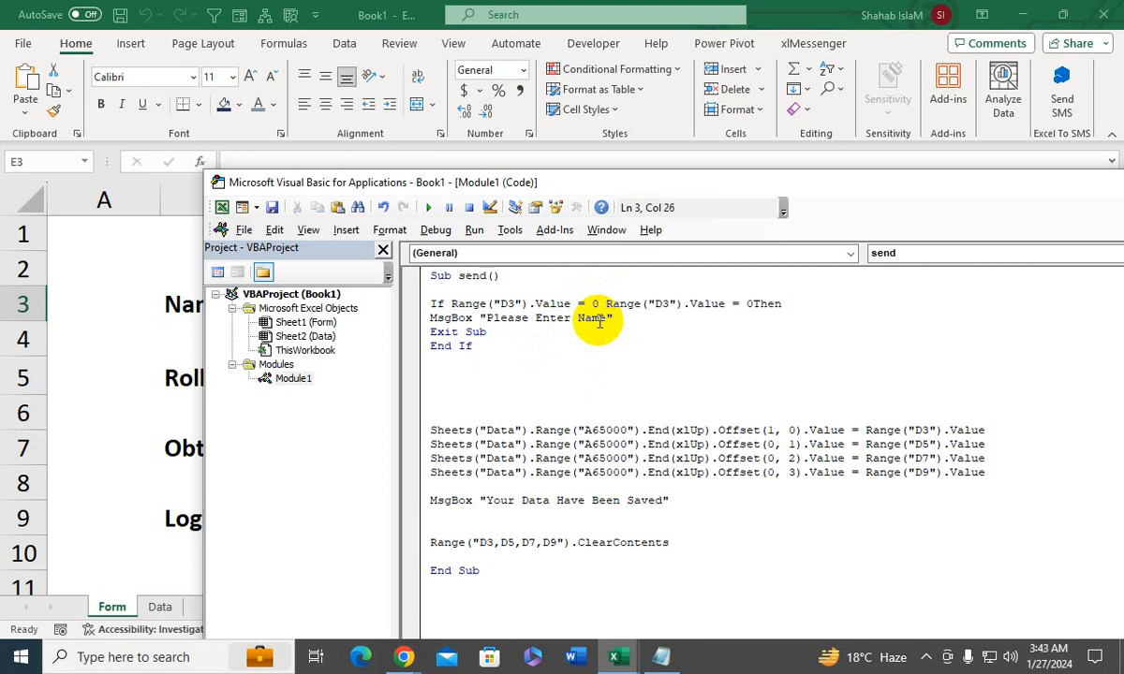
pyautogui.write('OR')
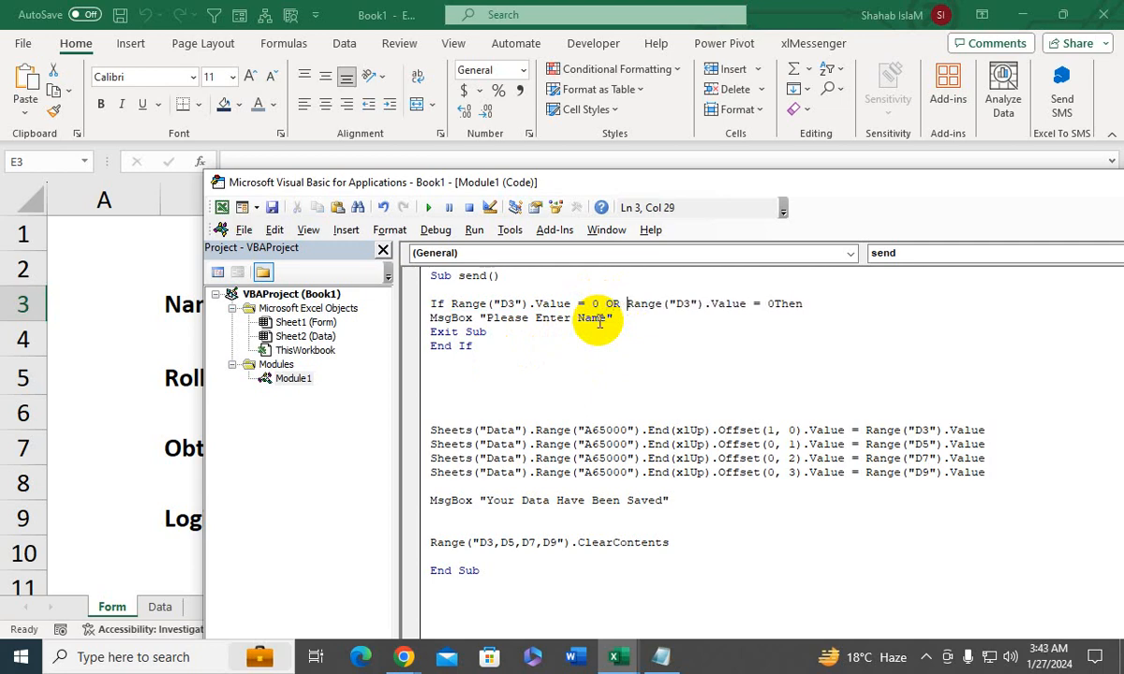
pyautogui.press('BackSpace')
pyautogui.press('BackSpace')
pyautogui.press('BackSpace')
pyautogui.write('or')
# - Add two more or Range("D3").Value = 0 conditions before Then in the If line
pyautogui.click(768, 304)
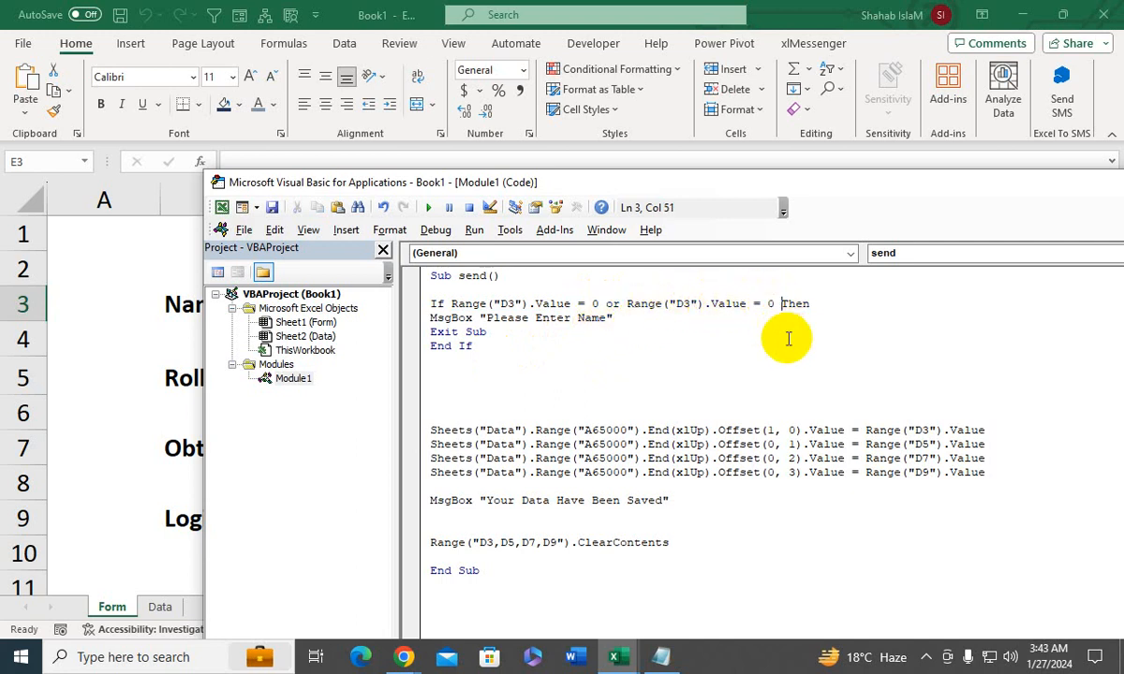
pyautogui.hotkey('ctrl', 'v')
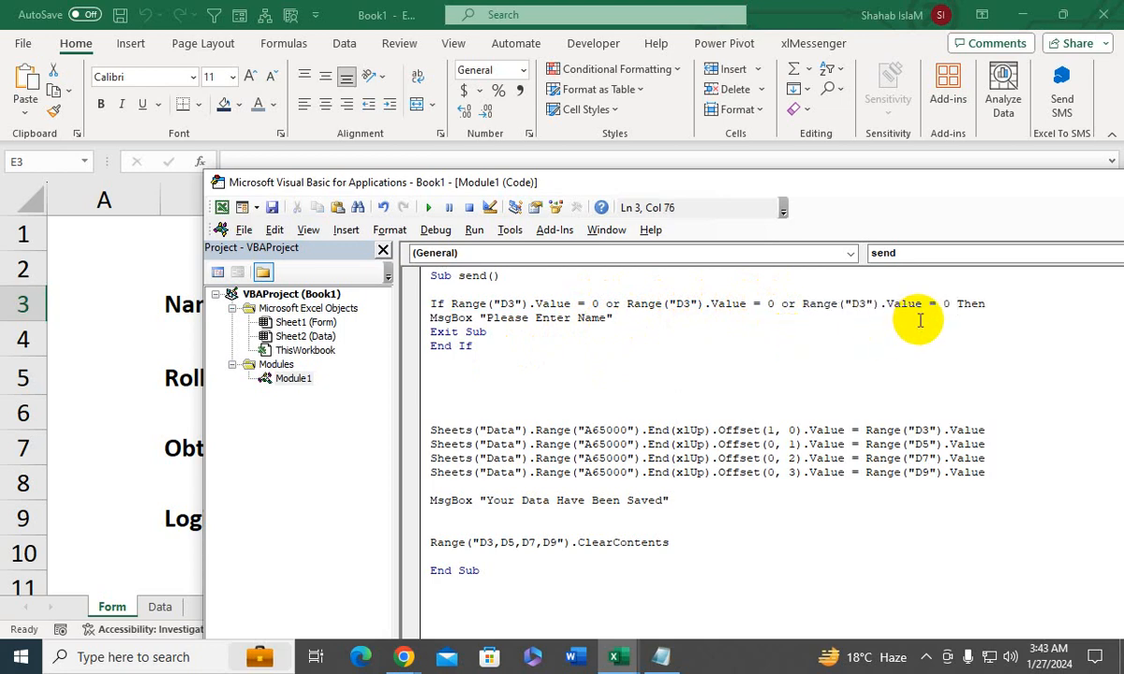
pyautogui.hotkey('ctrl', 'v')
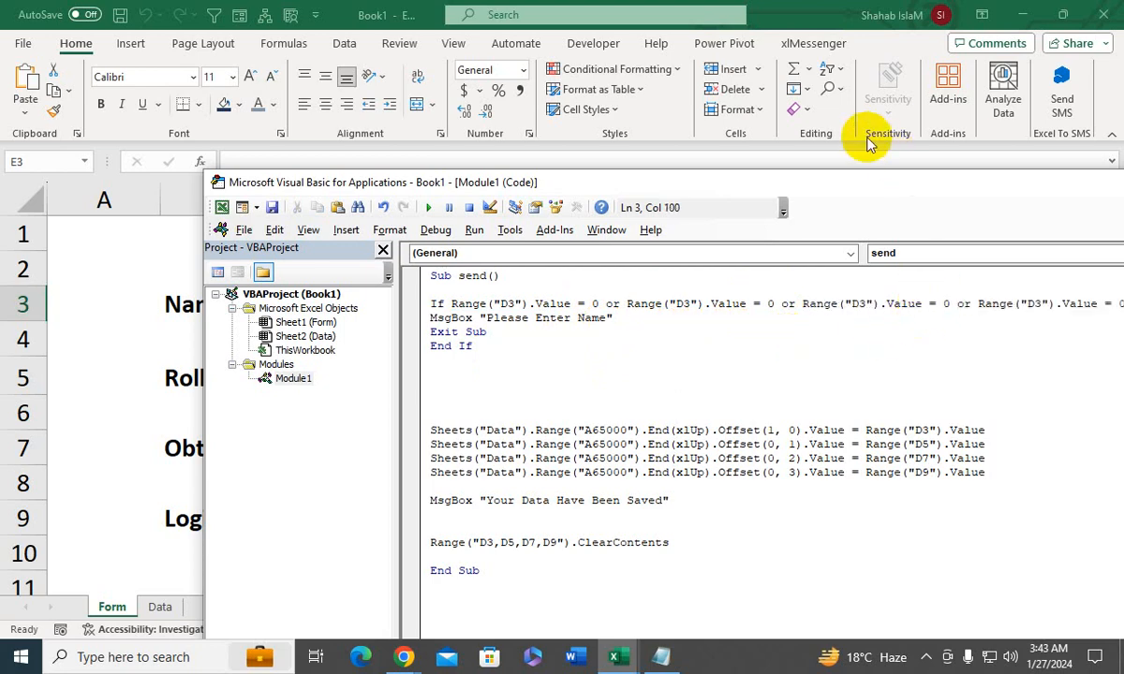
# - Change the cell references in the second, third and fourth If conditions to D5, D7 and D9
pyautogui.moveTo(829, 188); pyautogui.dragTo(624, 263)
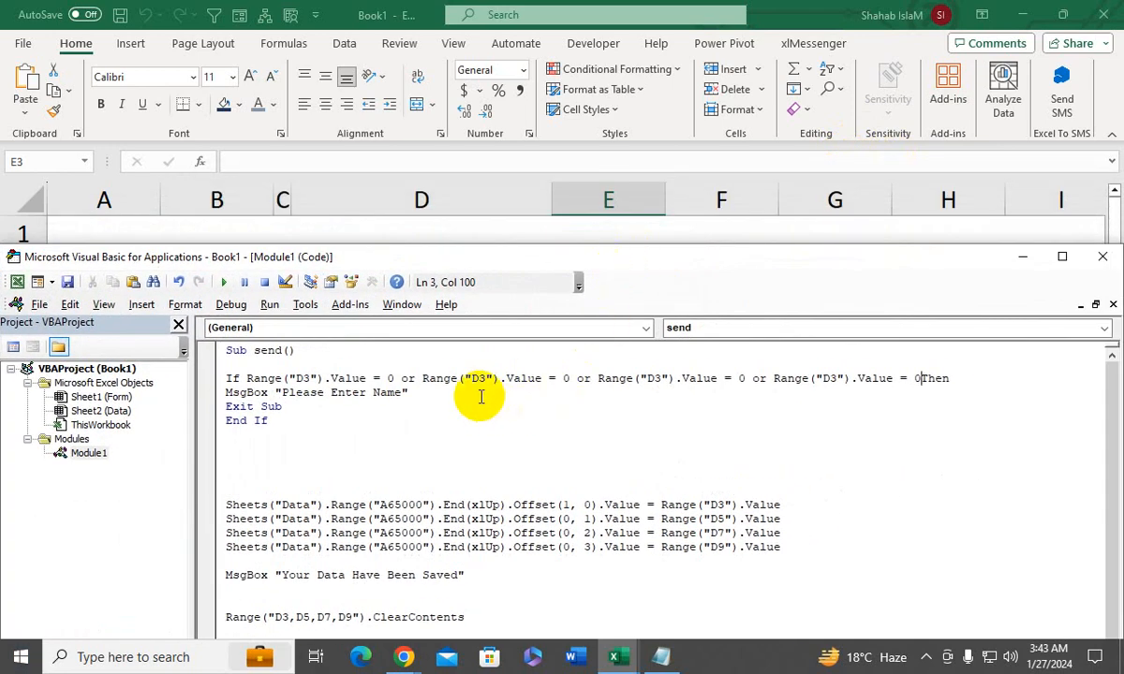
pyautogui.moveTo(485, 381); pyautogui.dragTo(479, 382)
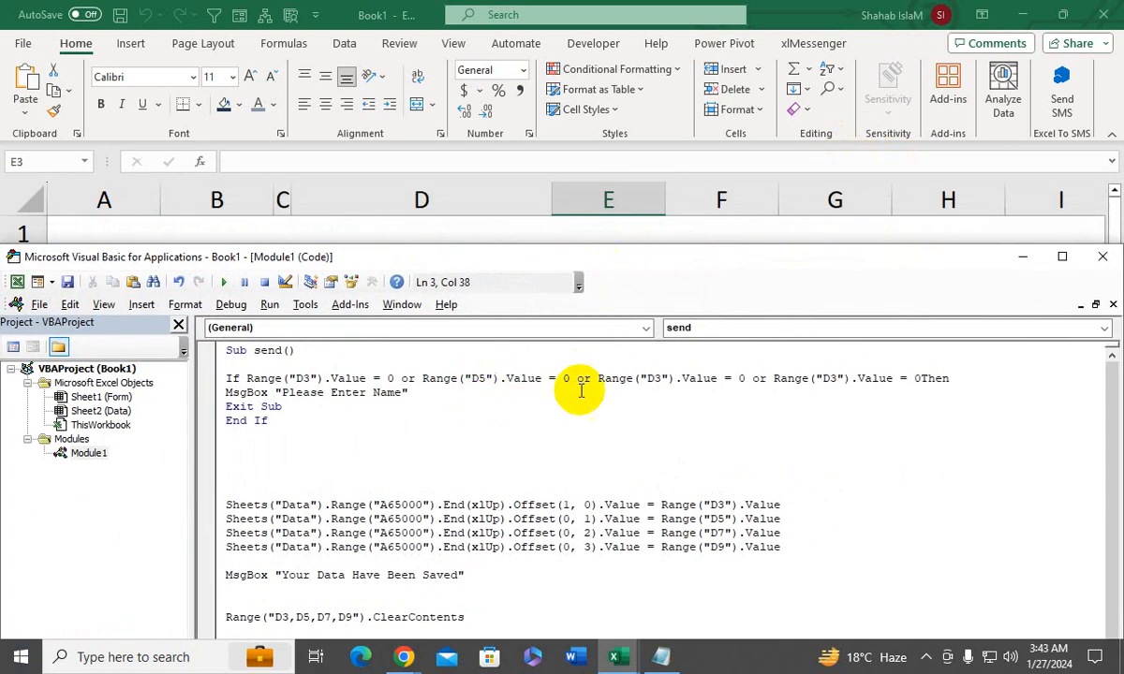
pyautogui.click(659, 378)
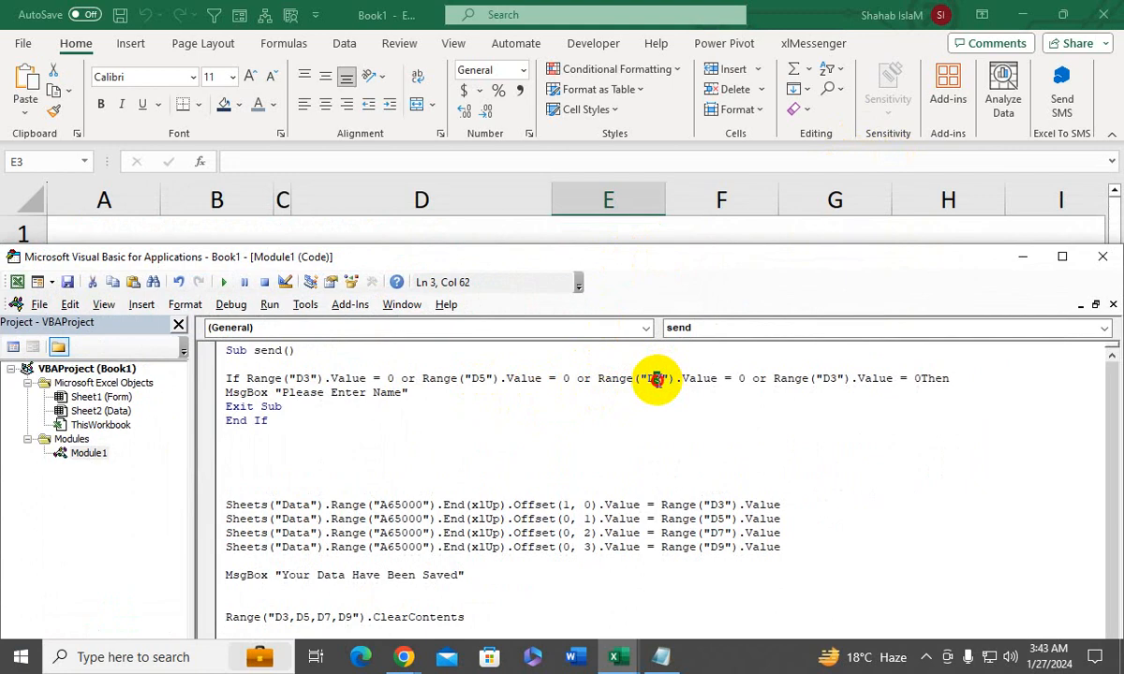
pyautogui.write('7')
pyautogui.click(833, 378)
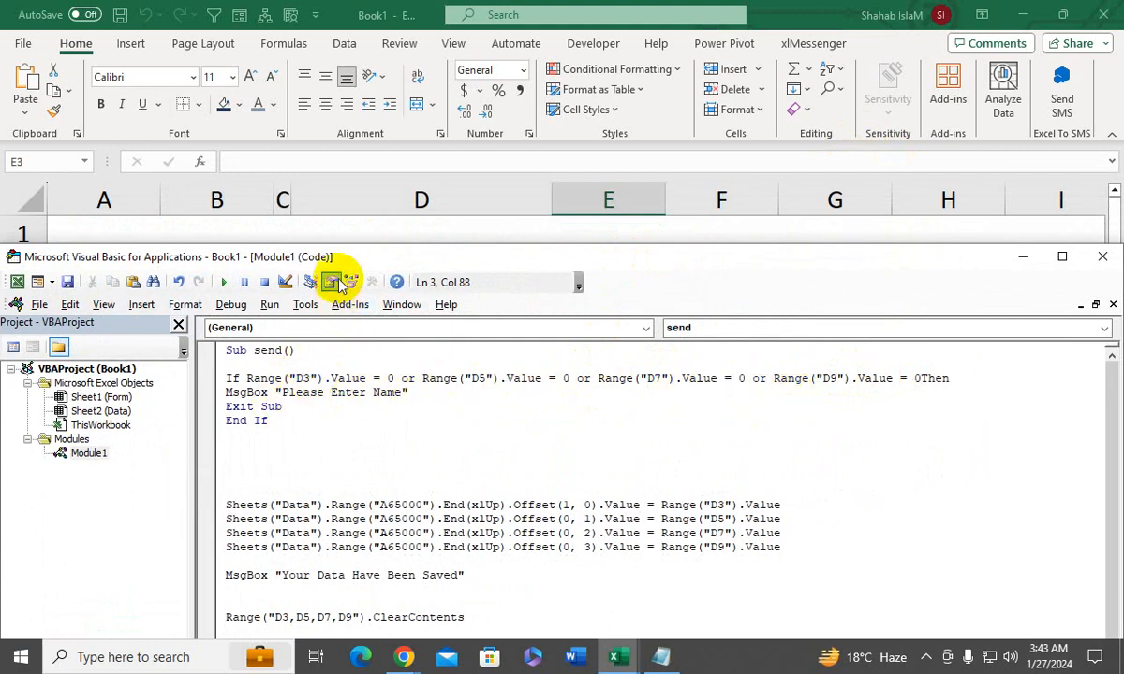
# - Change the empty-field message in the send macro to "Please Fill all Feild"
pyautogui.moveTo(342, 263); pyautogui.dragTo(546, 271)
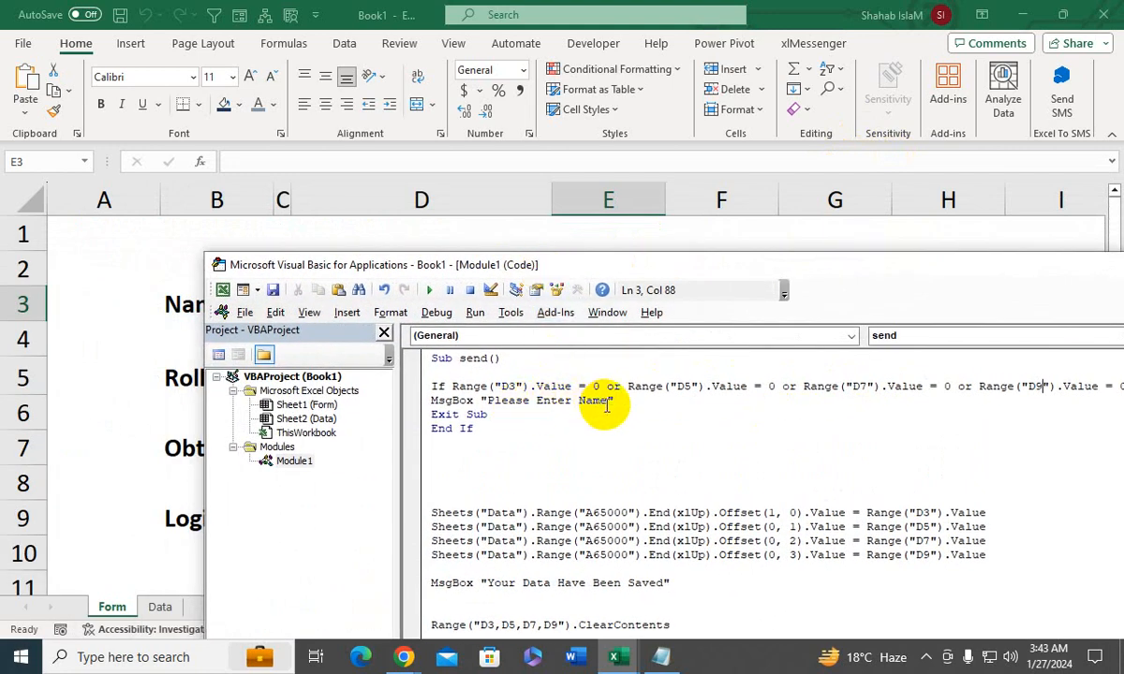
pyautogui.moveTo(607, 401); pyautogui.dragTo(486, 399)
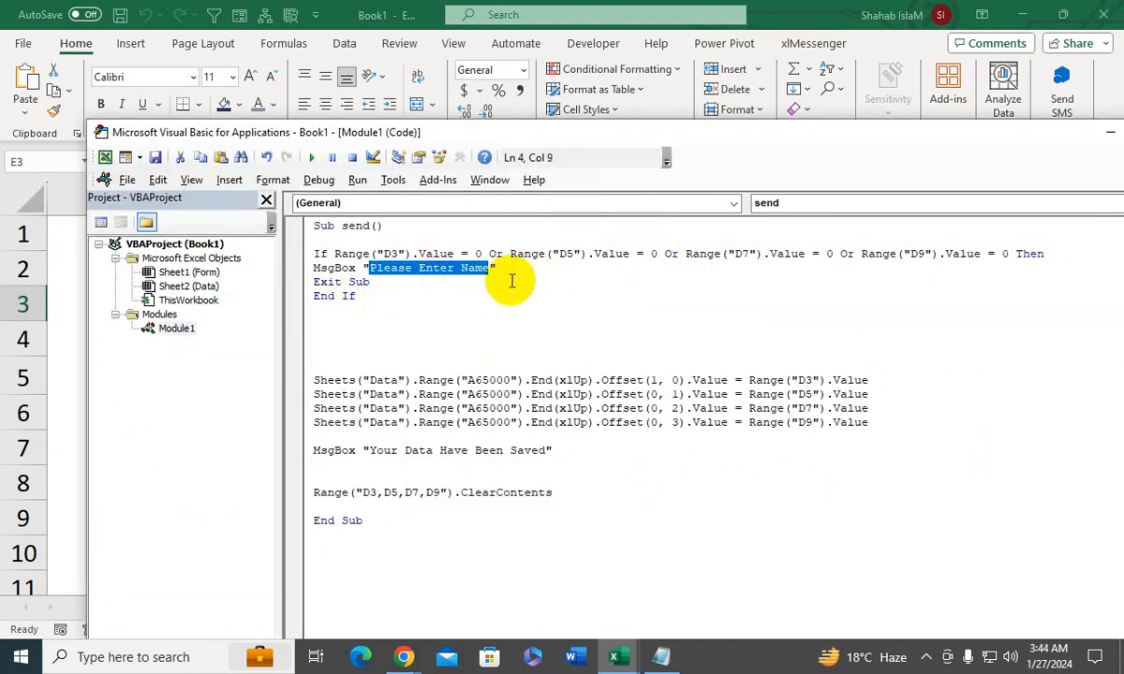
pyautogui.click(511, 282)
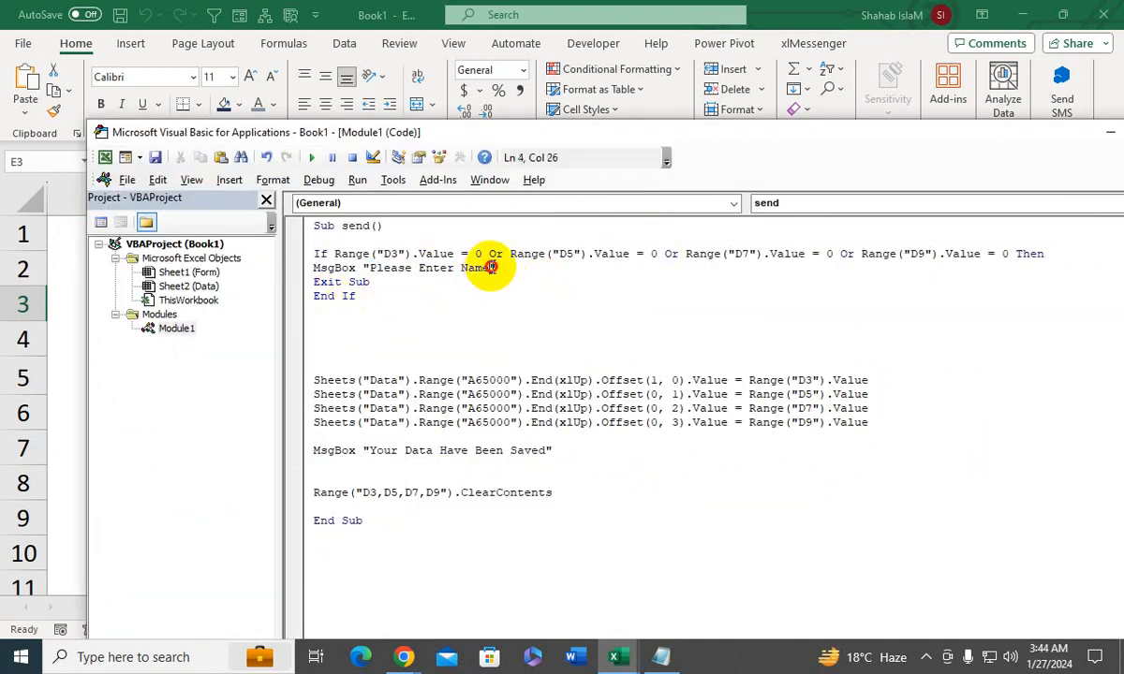
pyautogui.moveTo(491, 268); pyautogui.dragTo(417, 270)
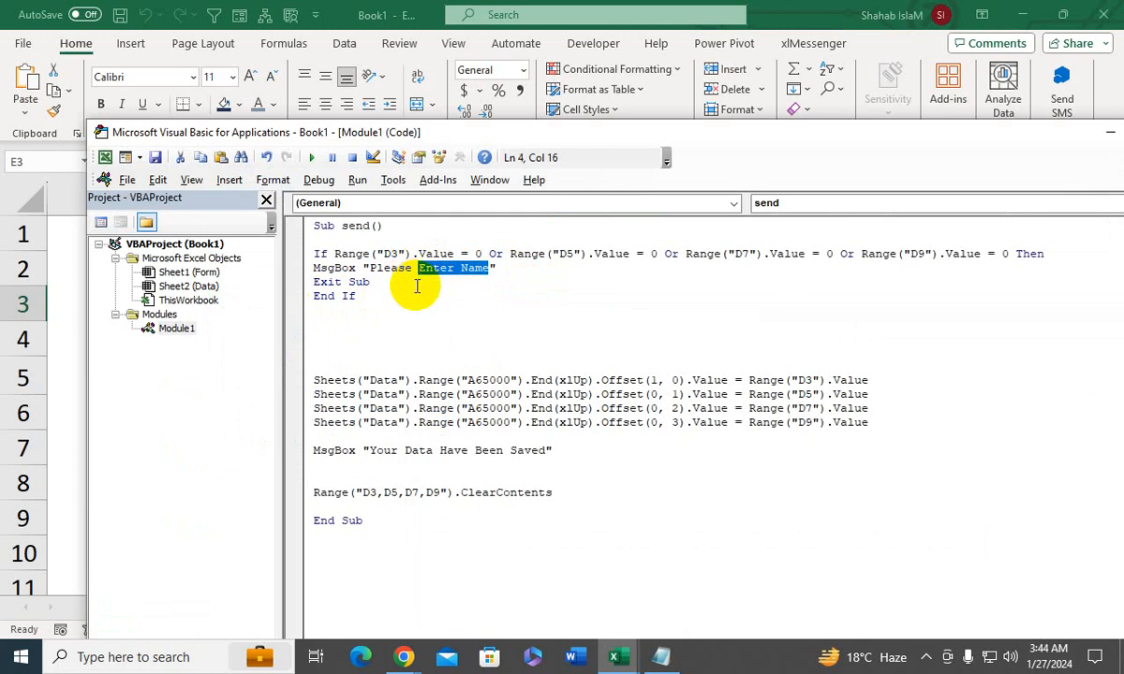
pyautogui.write('Fill all Feild')
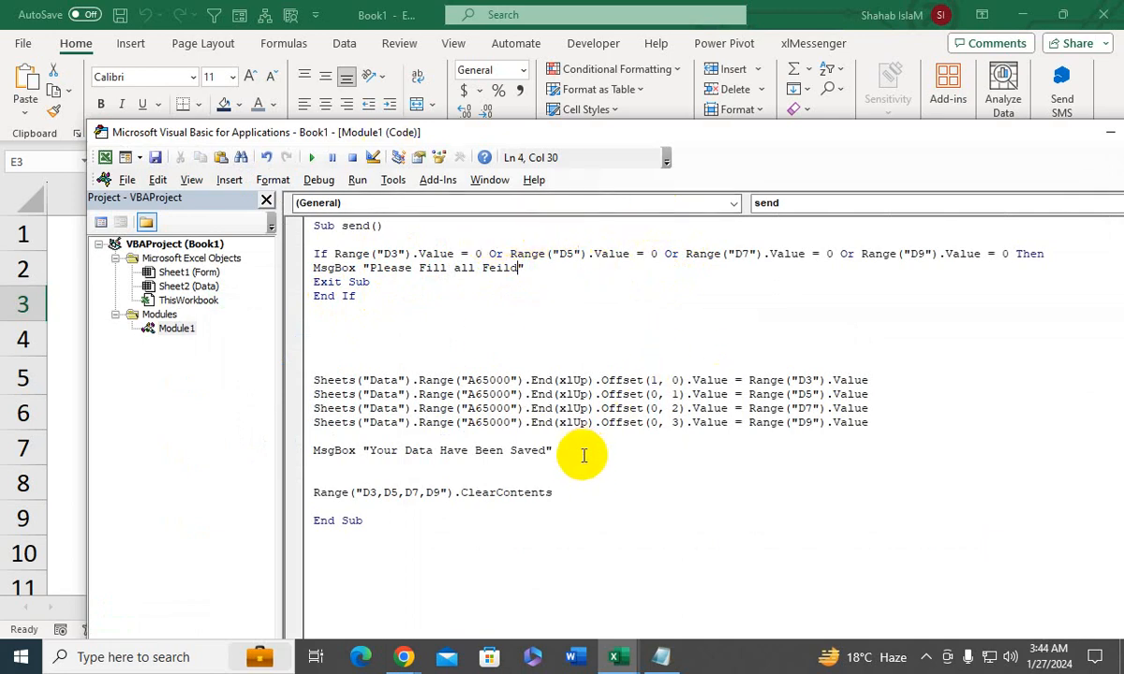
# - Return to the Form sheet in Excel and fill in the Name field with the student's first name
pyautogui.click(104, 158)
pyautogui.click(412, 324)
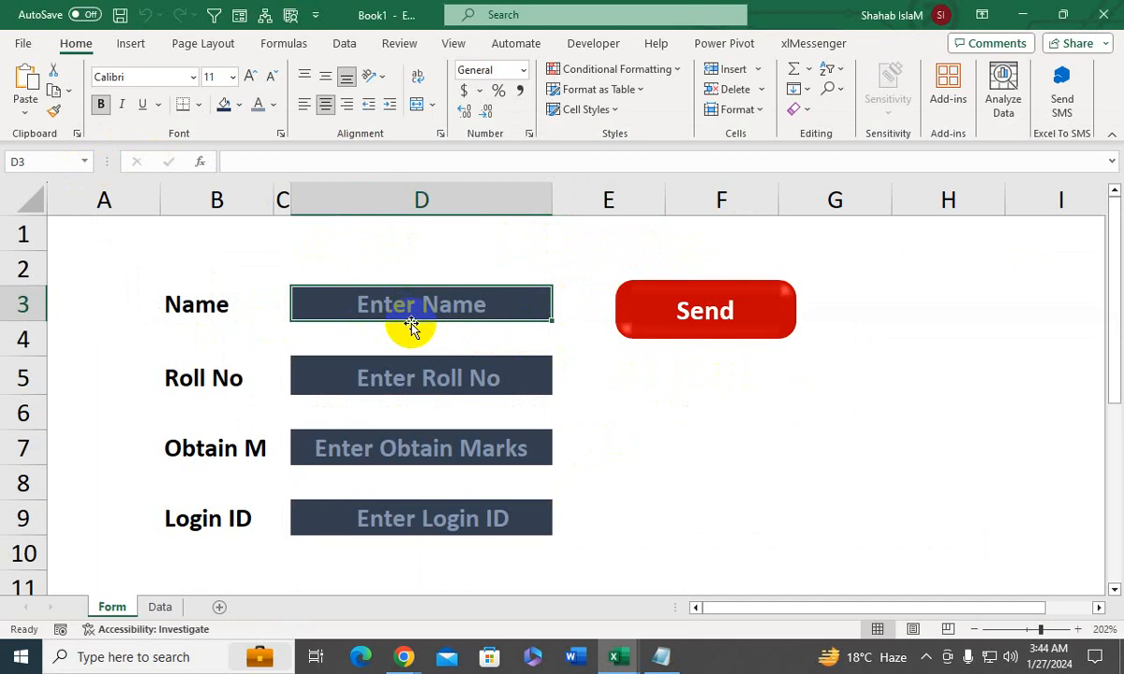
pyautogui.write('Waq')
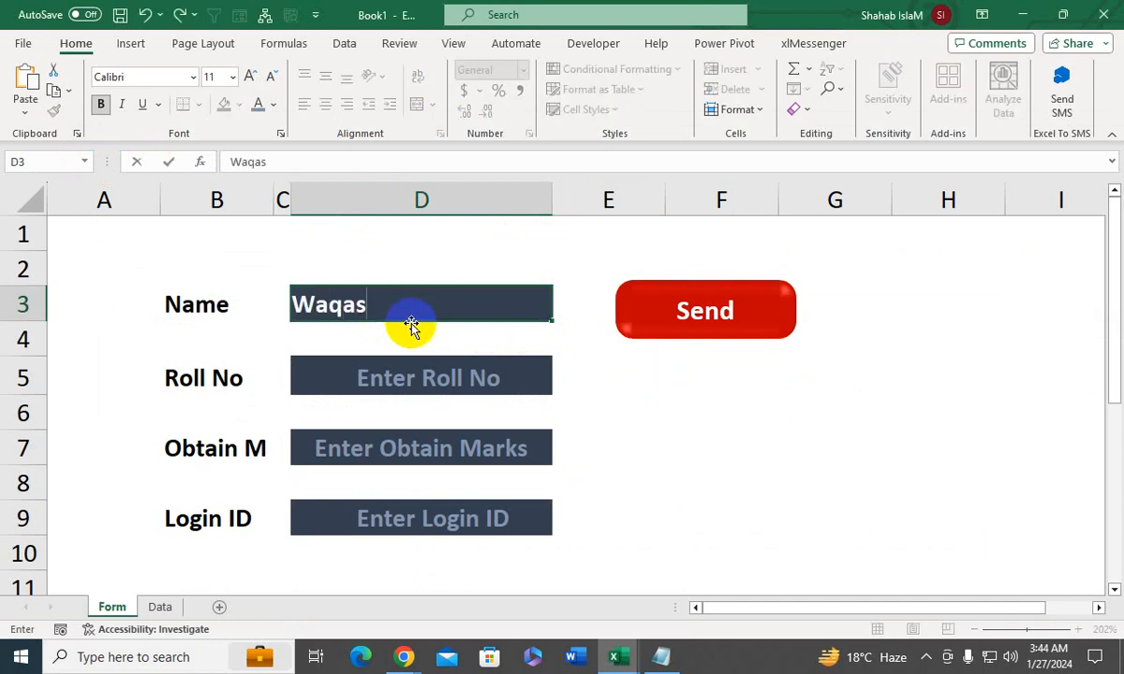
pyautogui.write('as')
# - Enter 230 as the obtained marks, submit the form without a roll number or login ID using the Send shape and dismiss the message
pyautogui.click(403, 368)
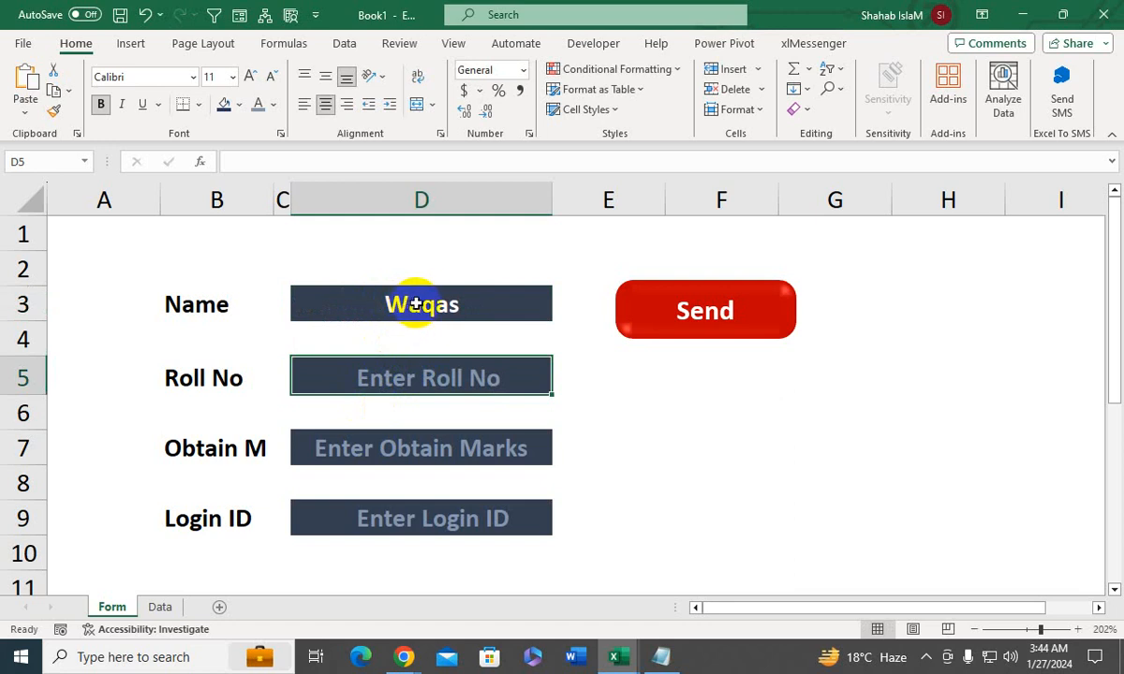
pyautogui.click(363, 455)
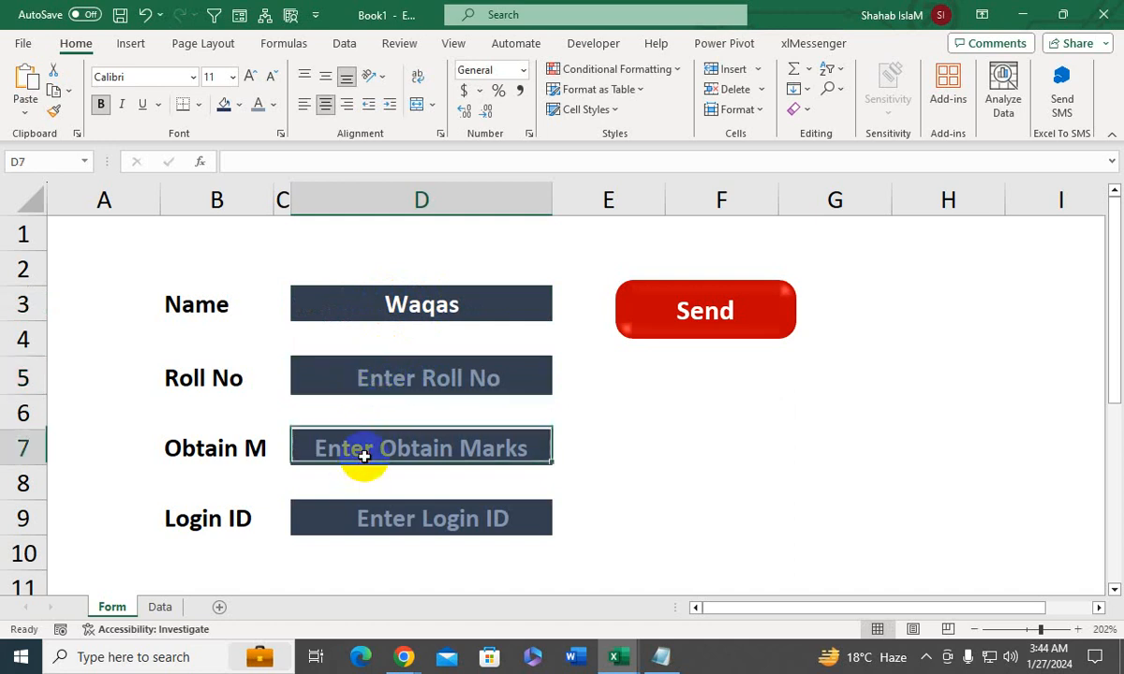
pyautogui.write('230')
pyautogui.press('Return')
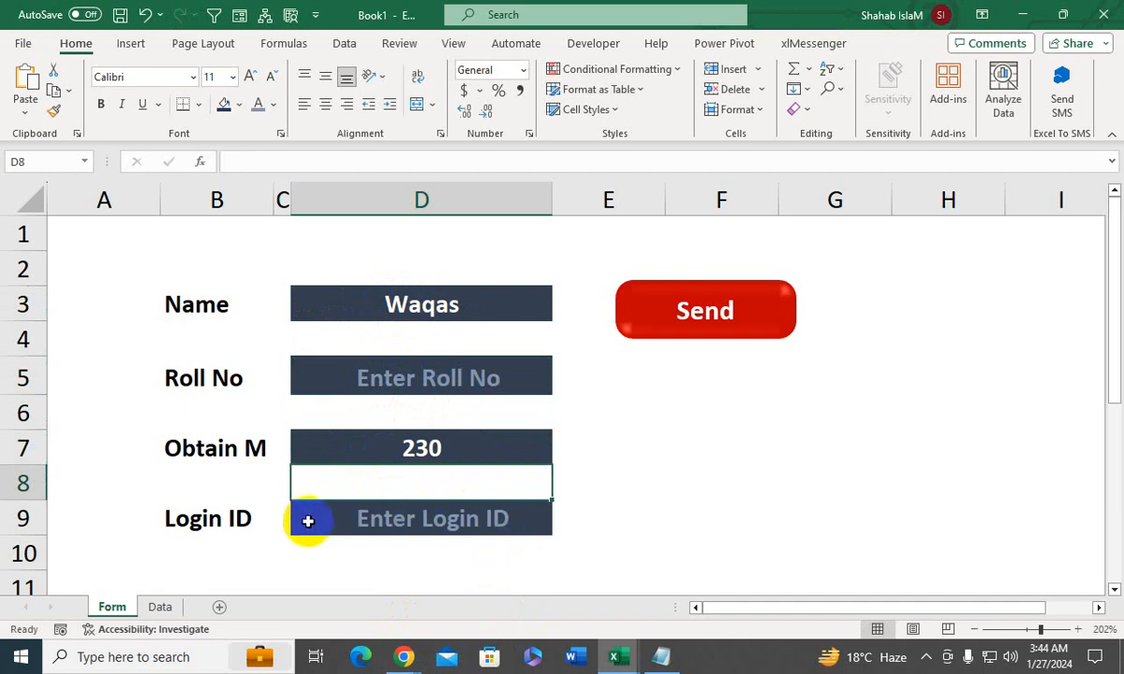
pyautogui.click(686, 313)
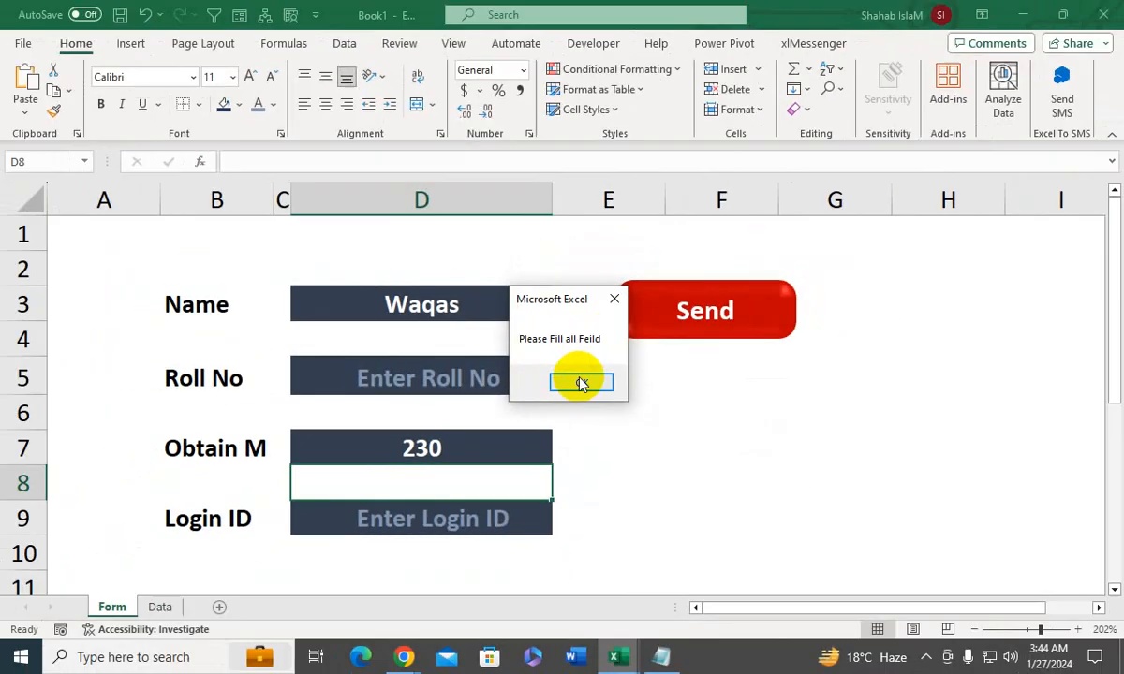
pyautogui.click(581, 383)
# - Fill in the Login ID field and submit the form again using the Send shape, with the roll number still empty
pyautogui.click(391, 521)
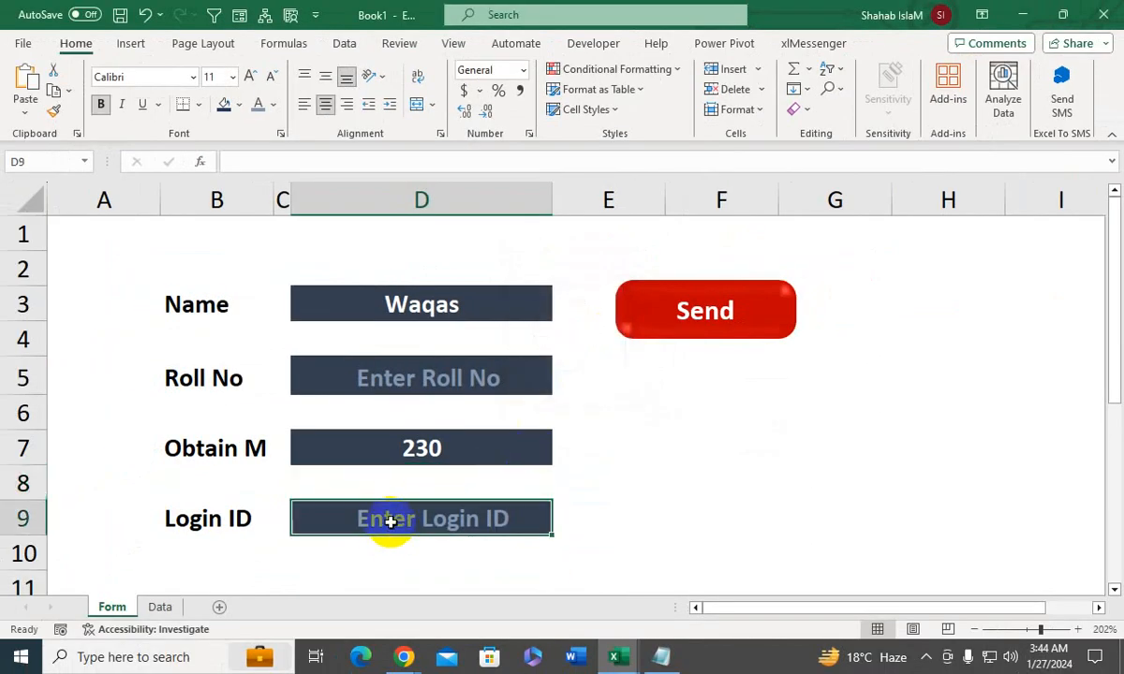
pyautogui.write('1236598')
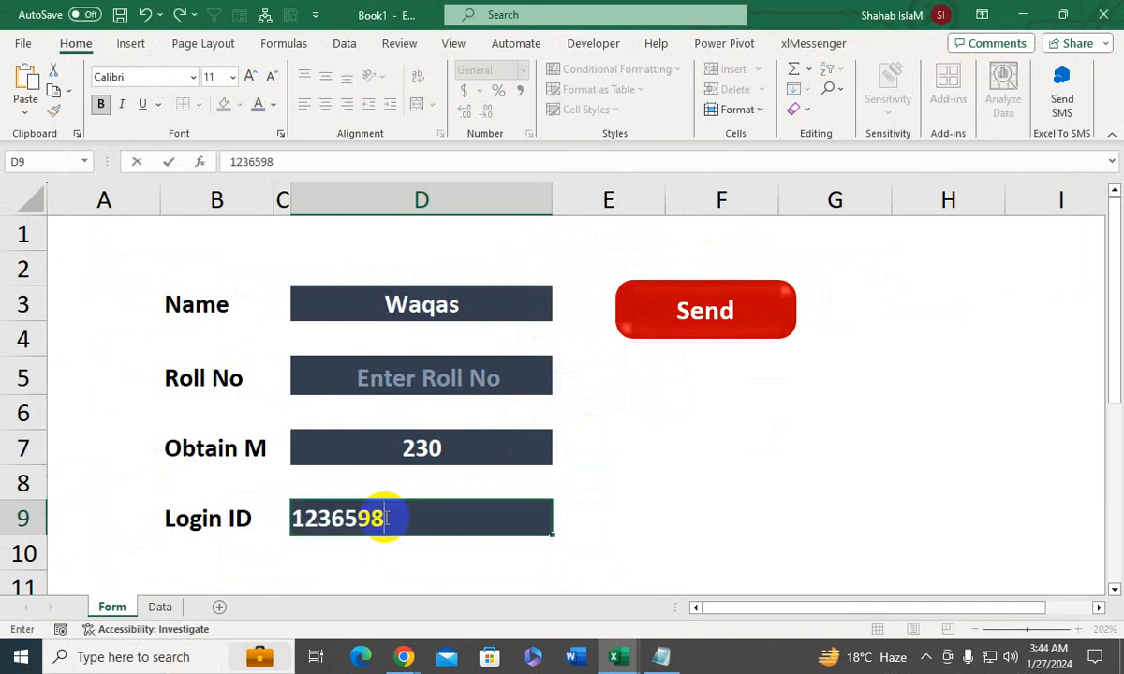
pyautogui.press('Return')
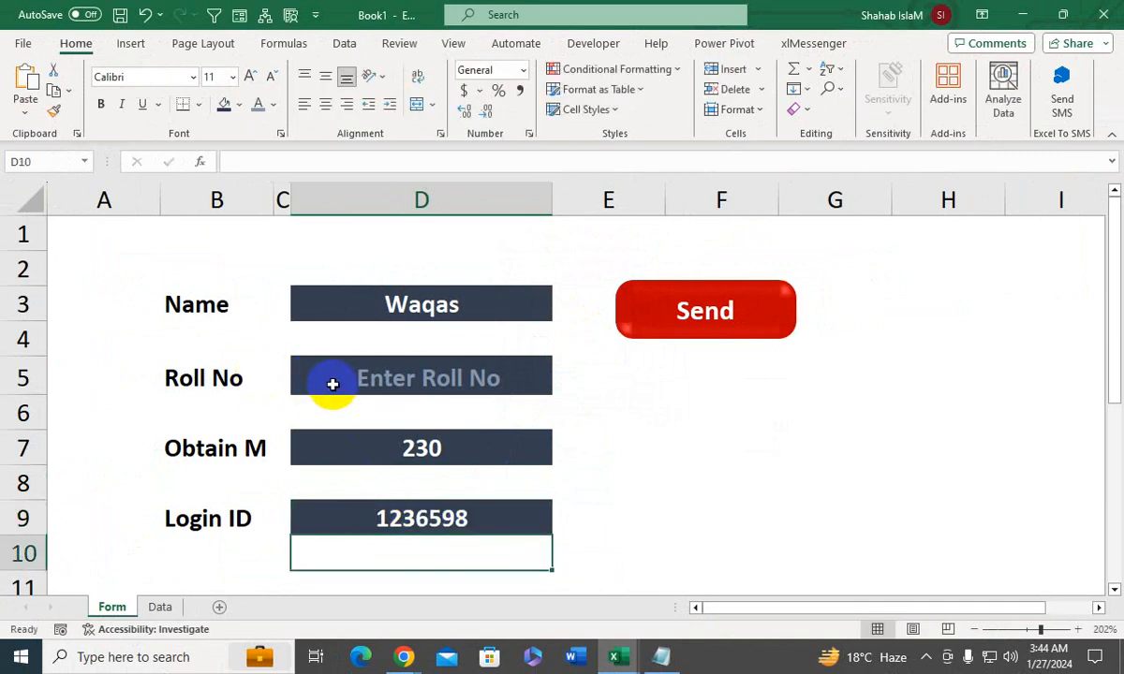
pyautogui.click(690, 313)
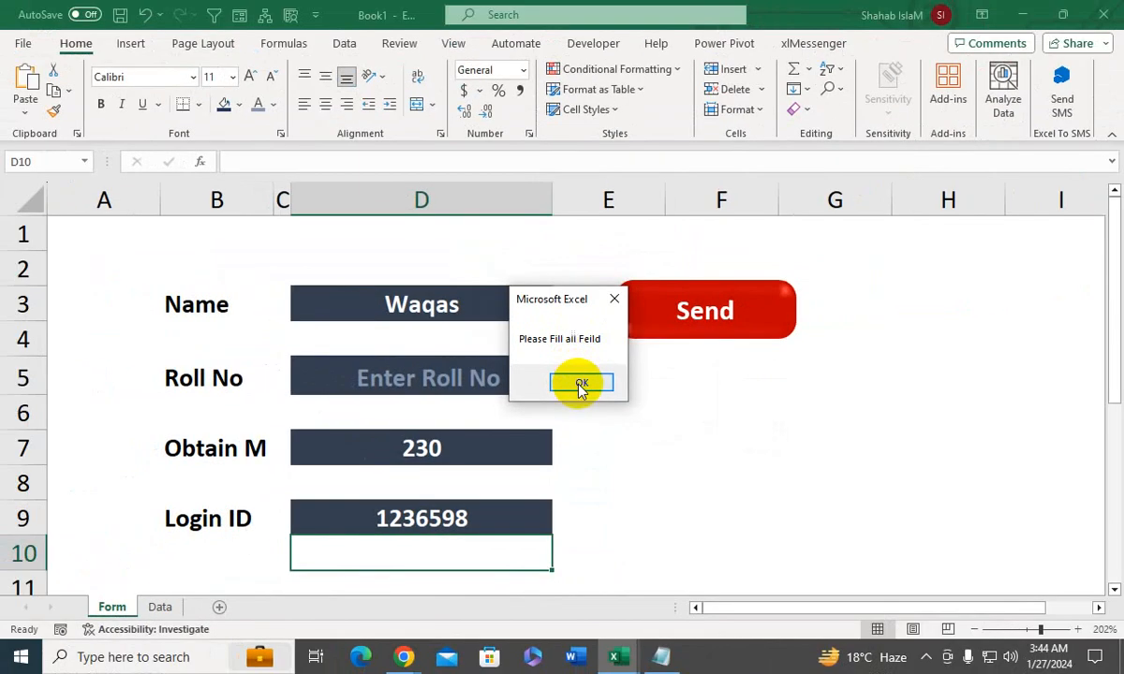
# - Dismiss the empty-field message, enter 3 as the roll number and submit the form using the Send shape
pyautogui.click(576, 384)
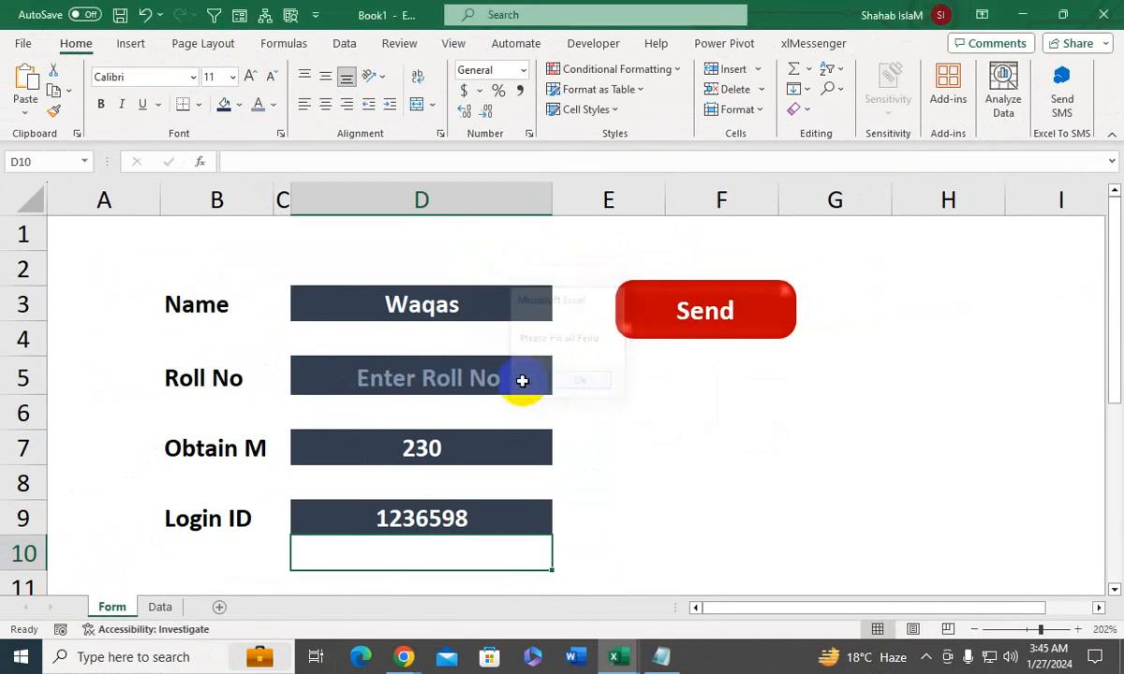
pyautogui.click(492, 384)
pyautogui.write('3')
pyautogui.press('Return')
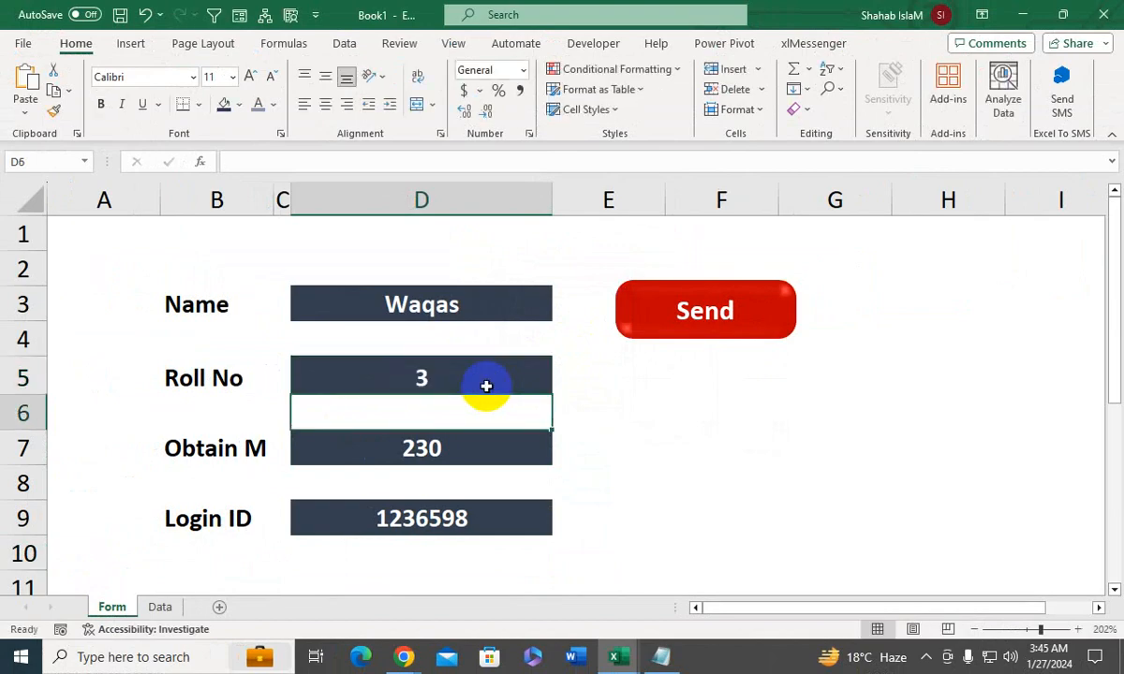
pyautogui.click(687, 319)
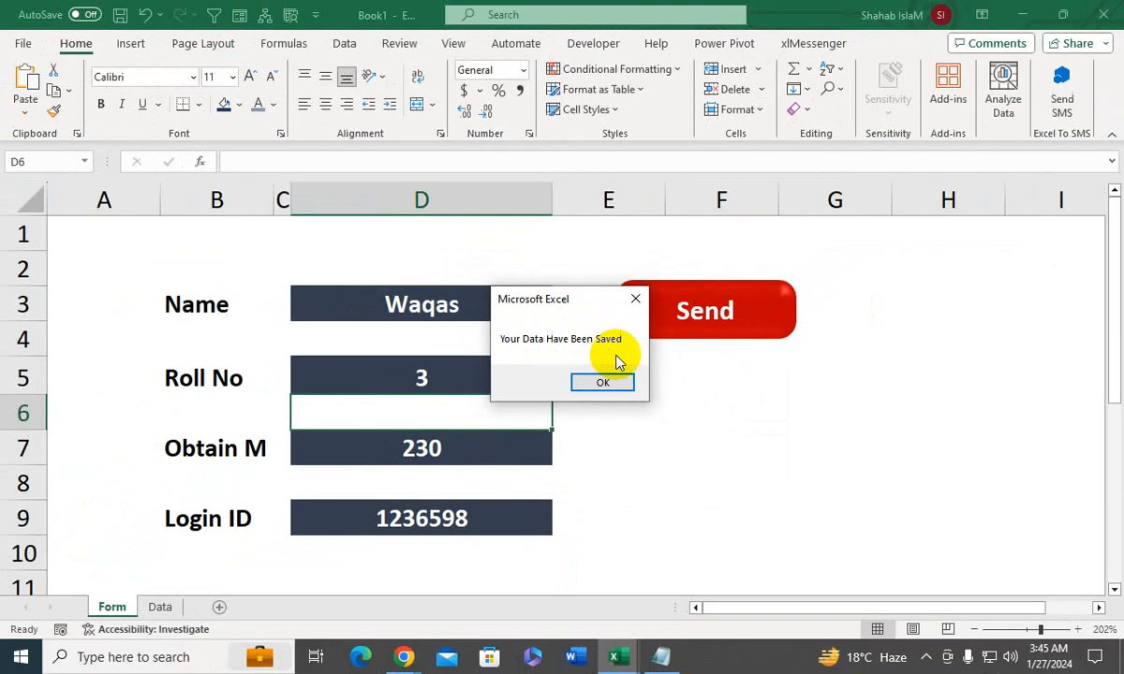
pyautogui.click(689, 446)
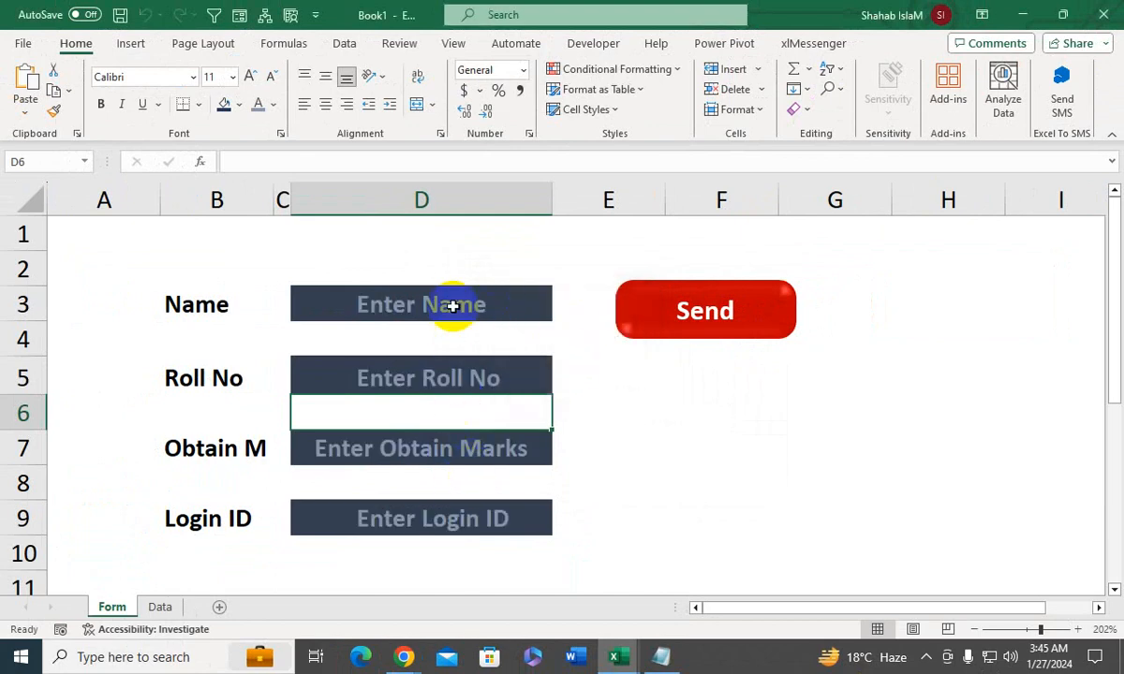
# - Check the saved entries on the Data sheet and return to the Login ID field on the Form sheet
pyautogui.click(160, 607)
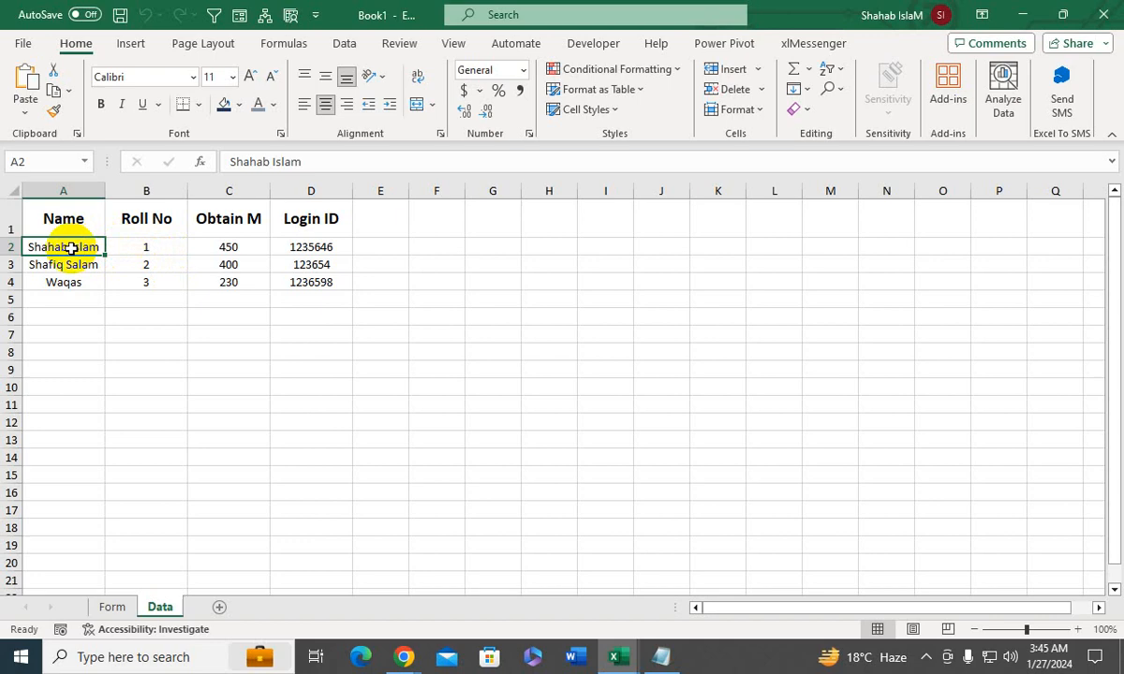
pyautogui.click(110, 606)
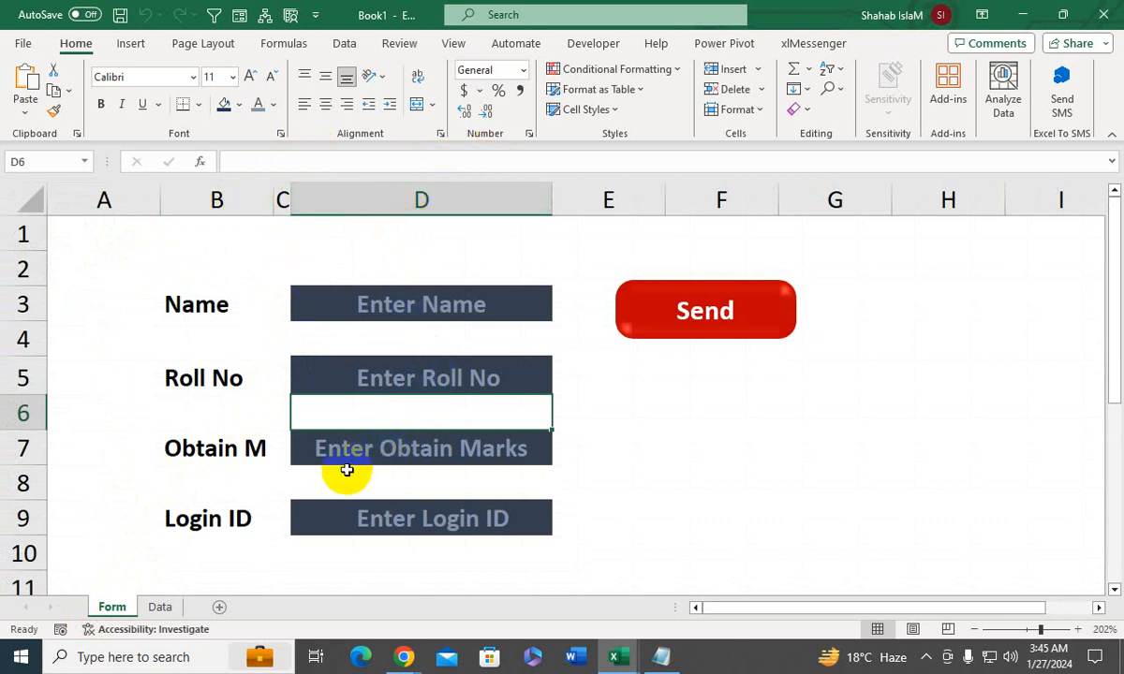
pyautogui.click(302, 523)
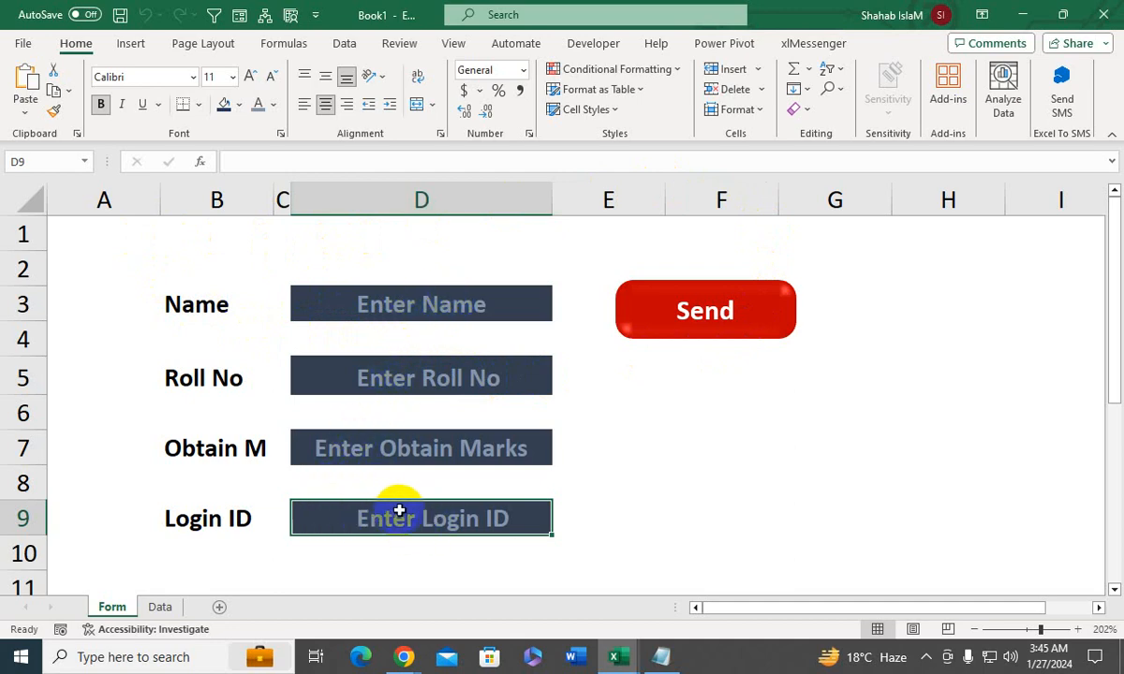
# - On the Data sheet, apply the custom number format **;**;**;** to the Login ID cells D2:D21 to mask them
pyautogui.click(158, 605)
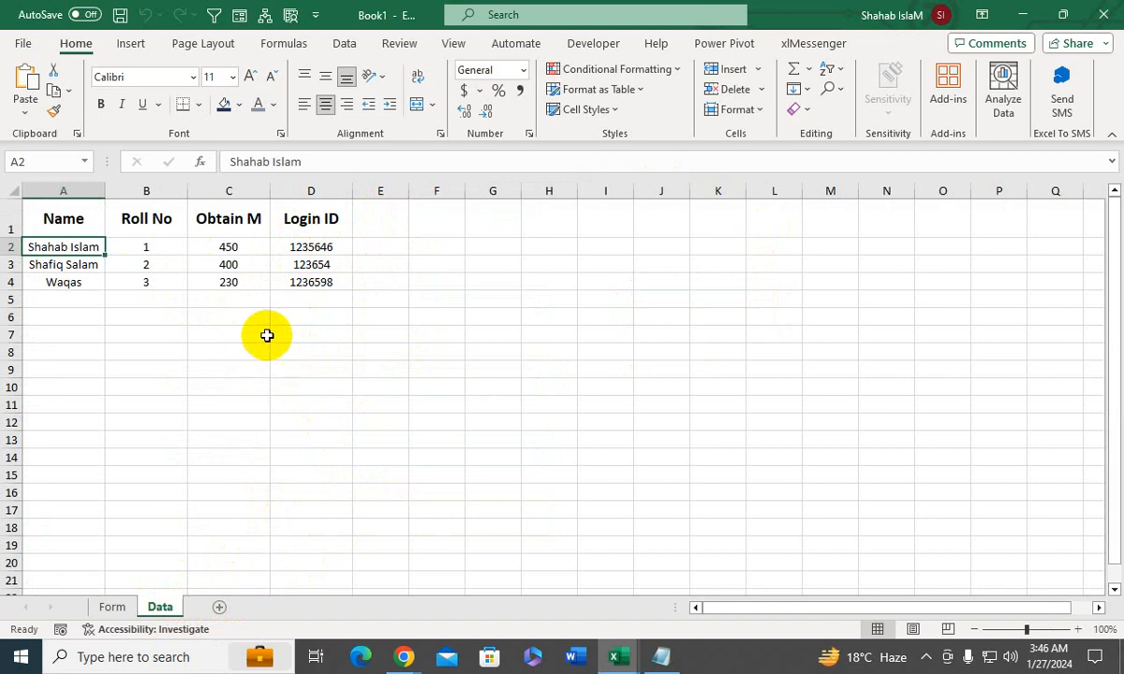
pyautogui.moveTo(302, 249); pyautogui.dragTo(290, 585)
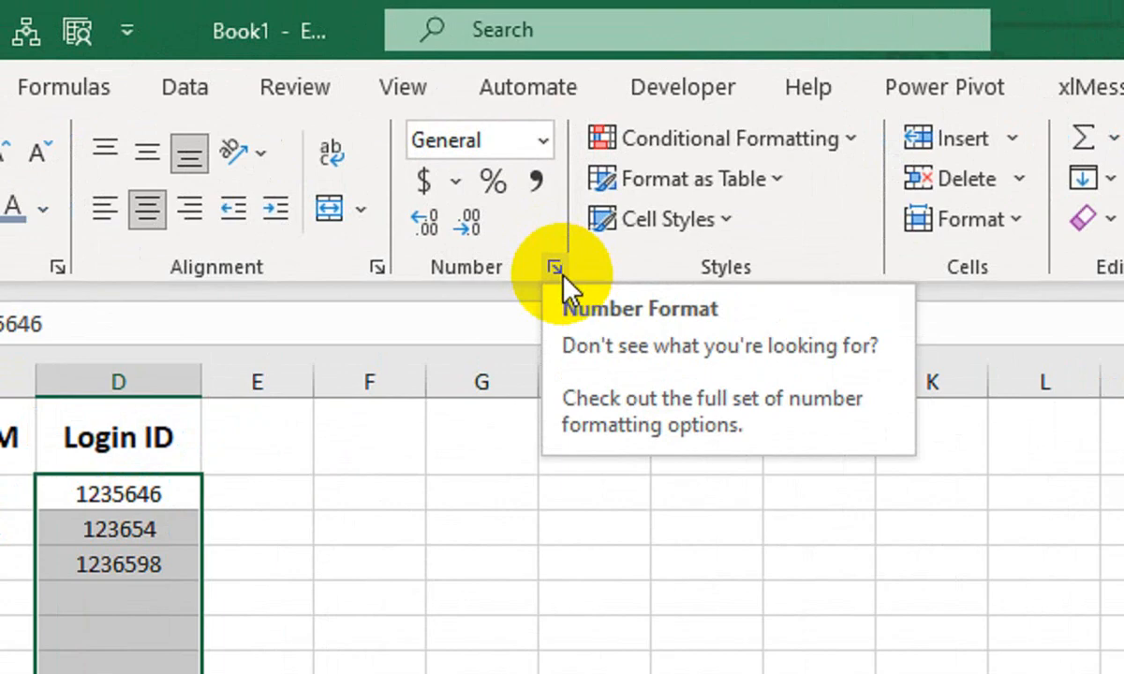
pyautogui.click(557, 270)
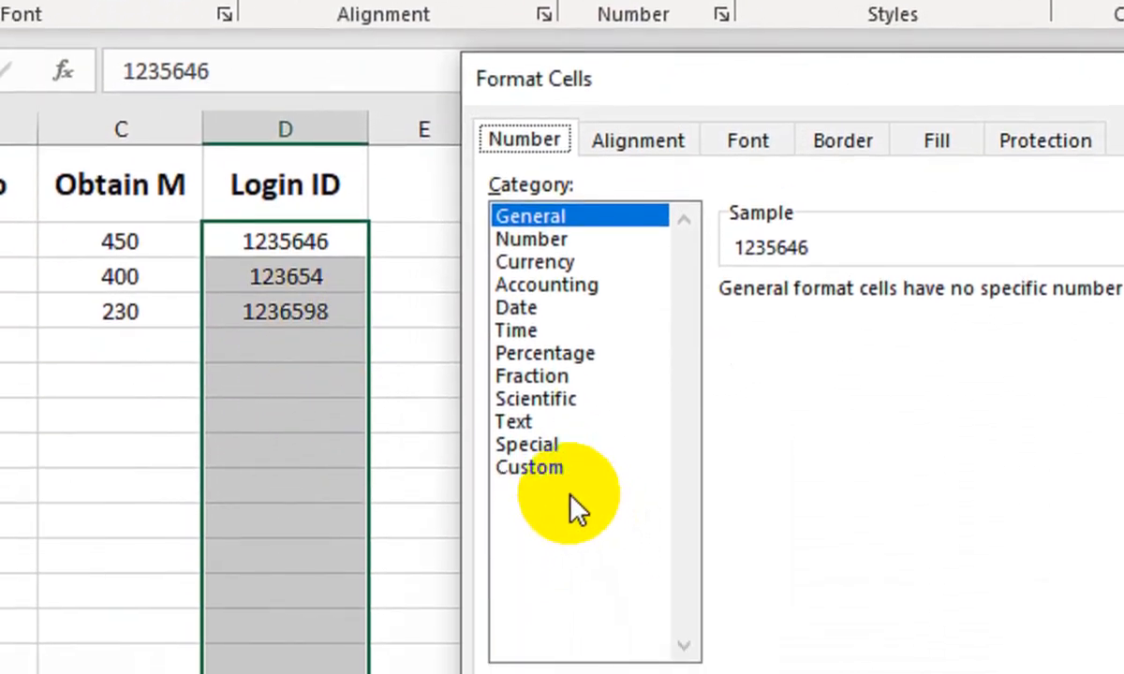
pyautogui.click(394, 673)
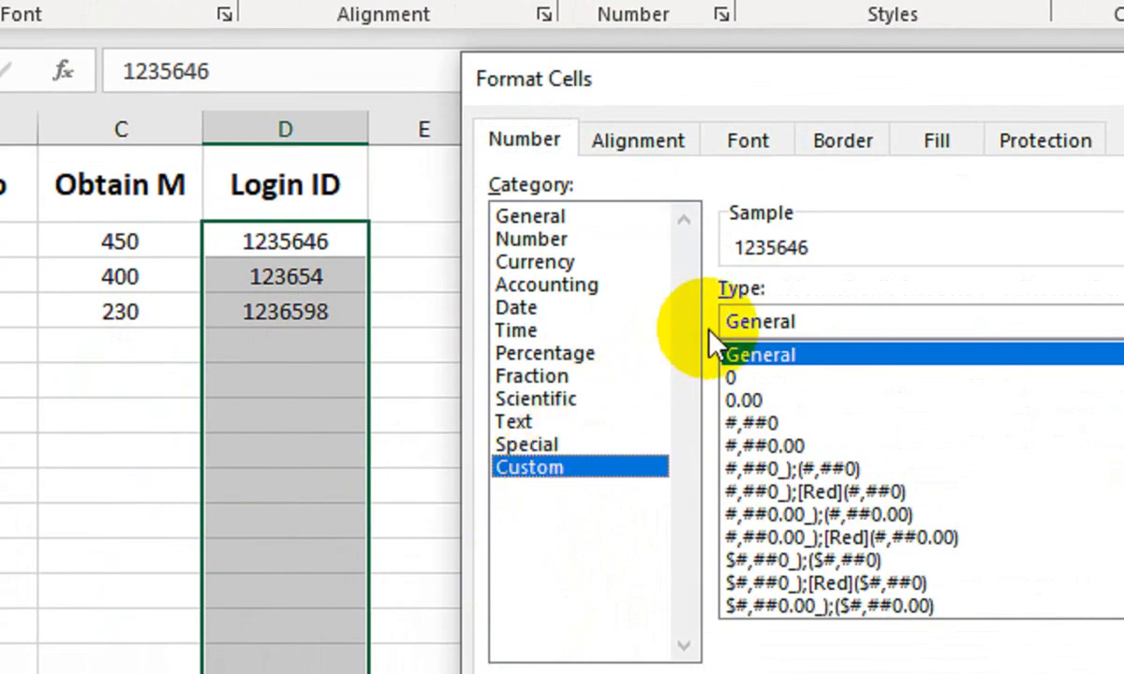
pyautogui.doubleClick(733, 322)
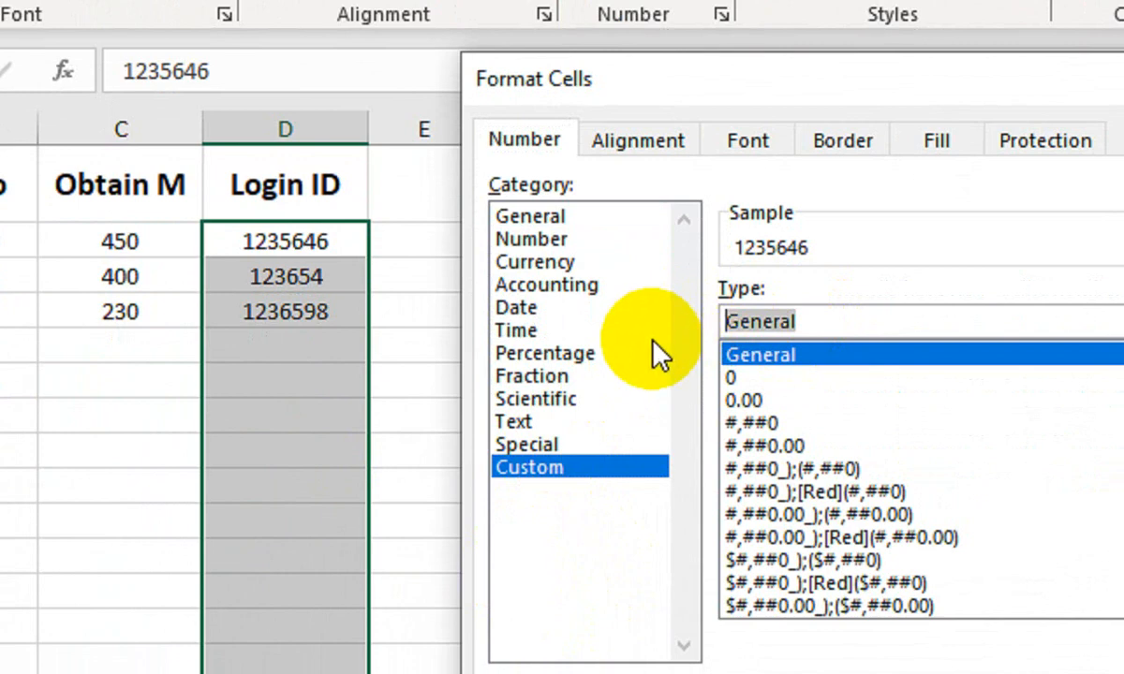
pyautogui.write('**')
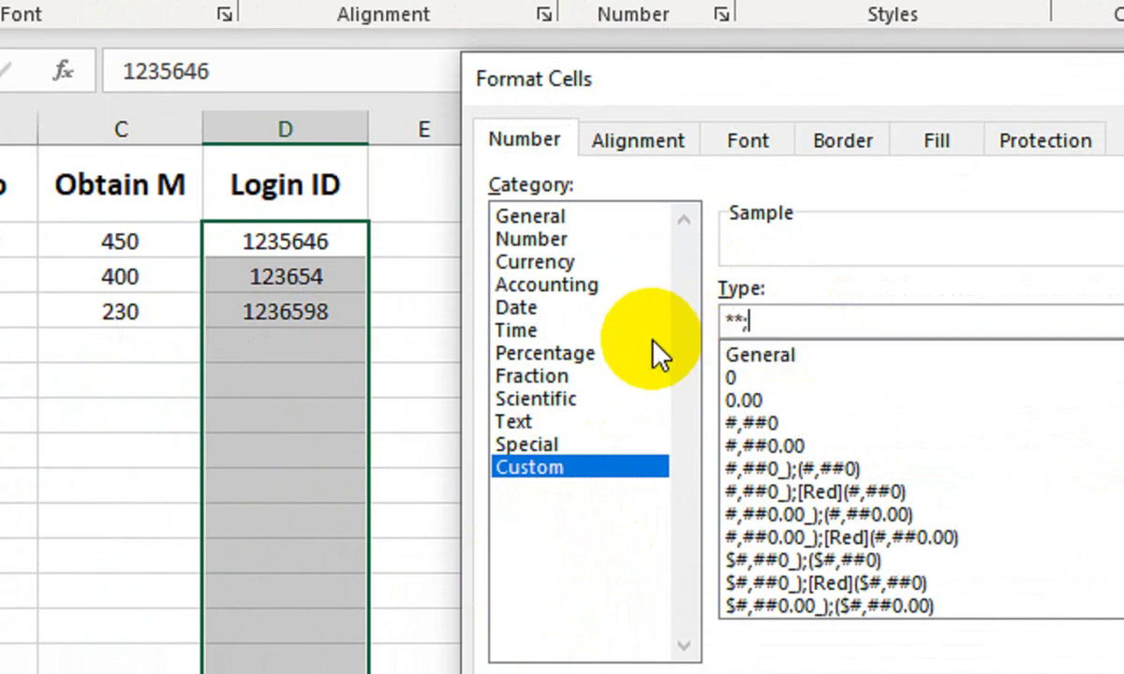
pyautogui.write(';**;**;**')
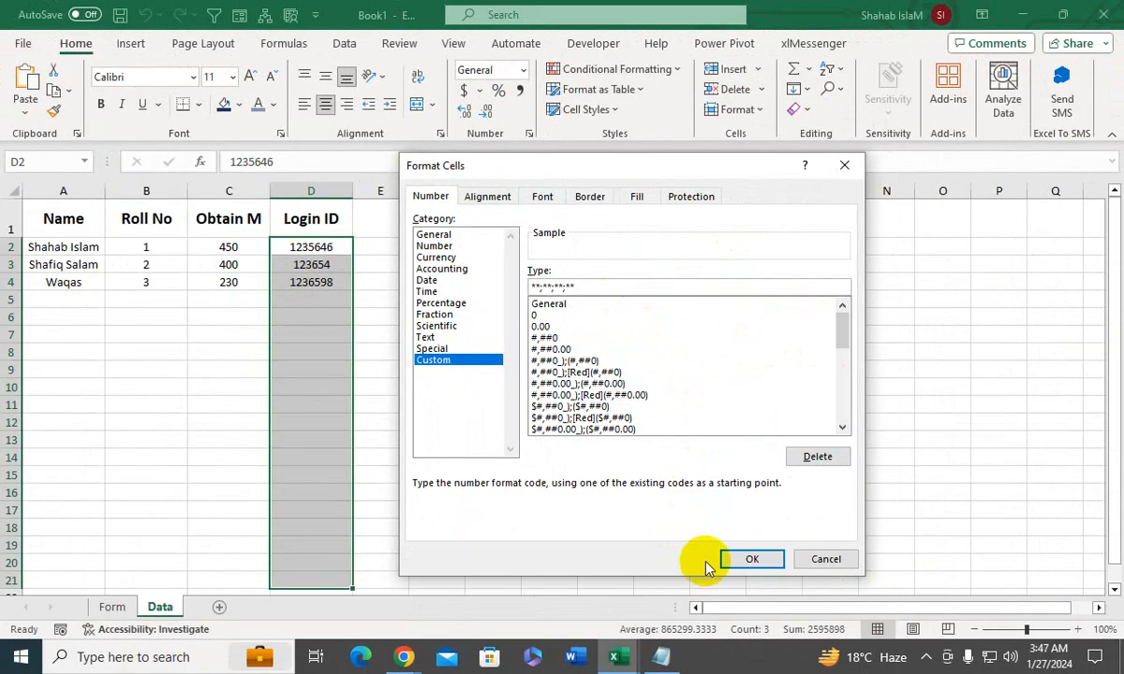
pyautogui.click(730, 557)
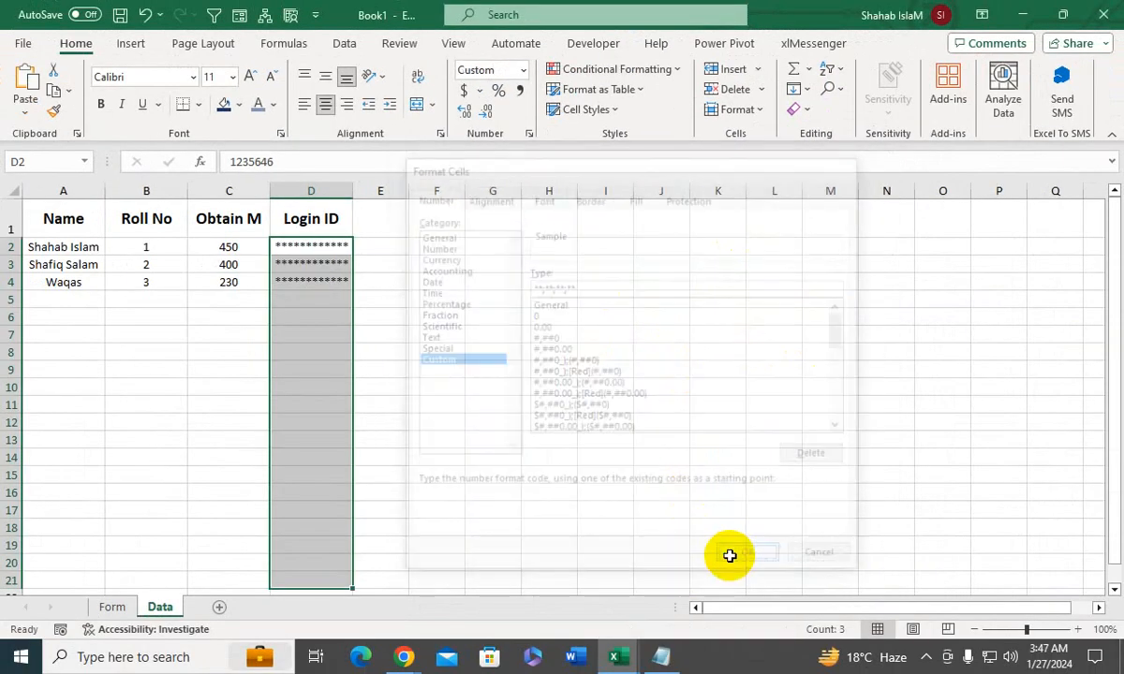
# - Inspect the masked Login ID column and the saved records on the Data sheet at 172% zoom
pyautogui.click(500, 355)
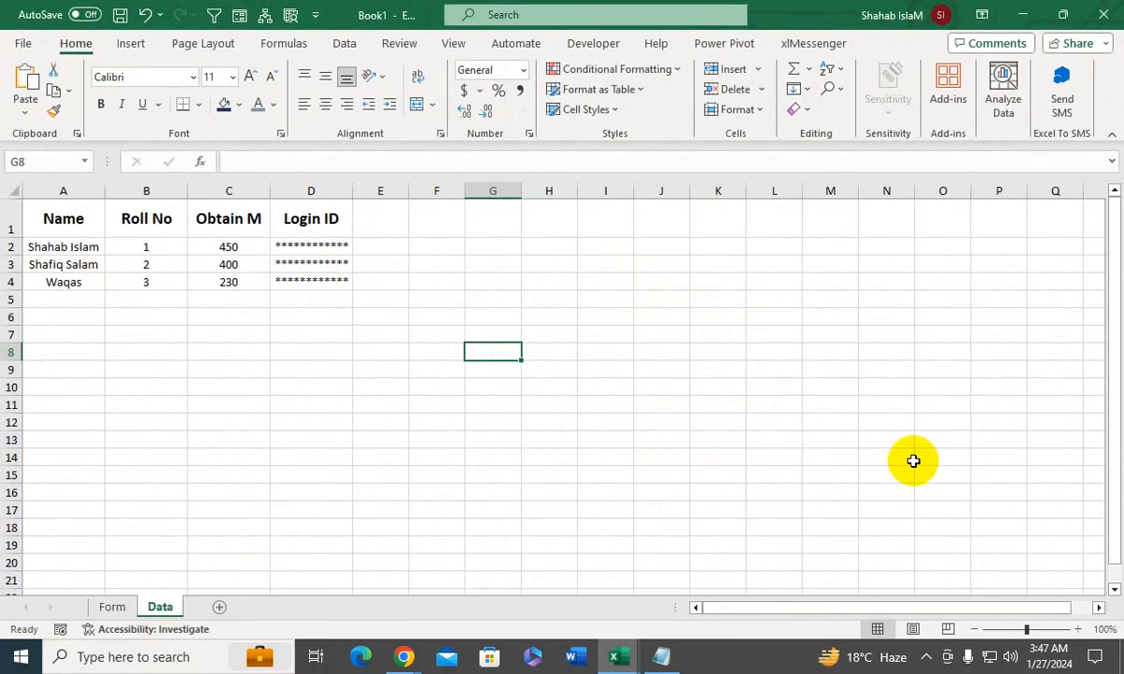
pyautogui.moveTo(1027, 629); pyautogui.dragTo(1036, 627)
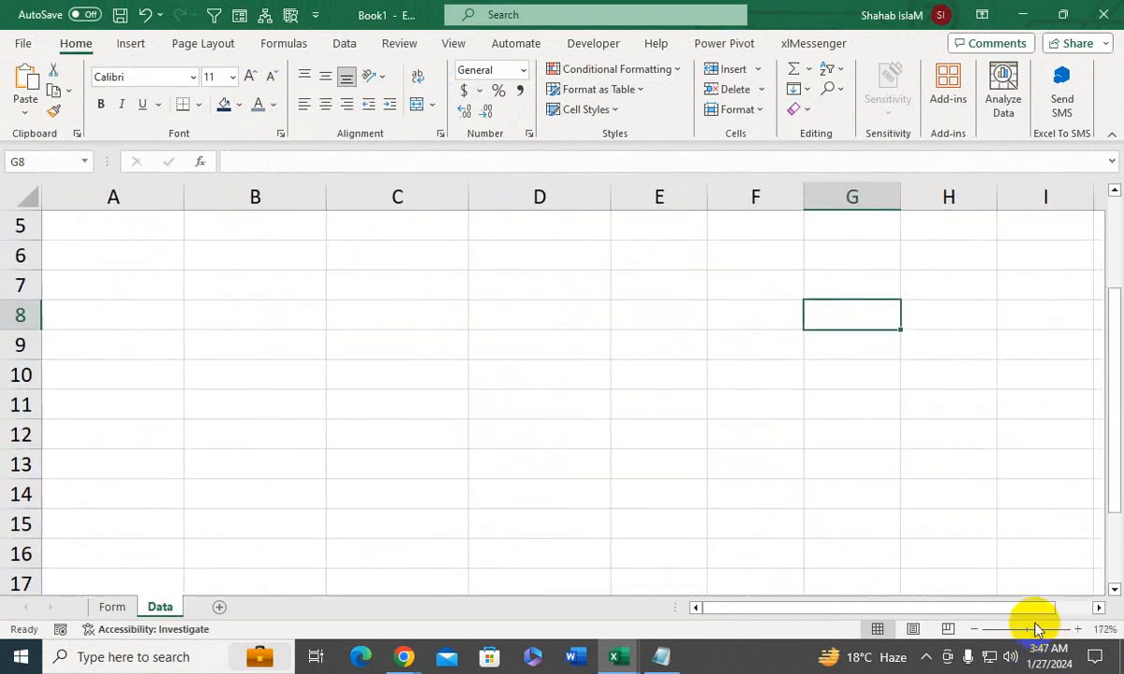
pyautogui.moveTo(848, 576); pyautogui.dragTo(573, 112)
pyautogui.click(562, 296)
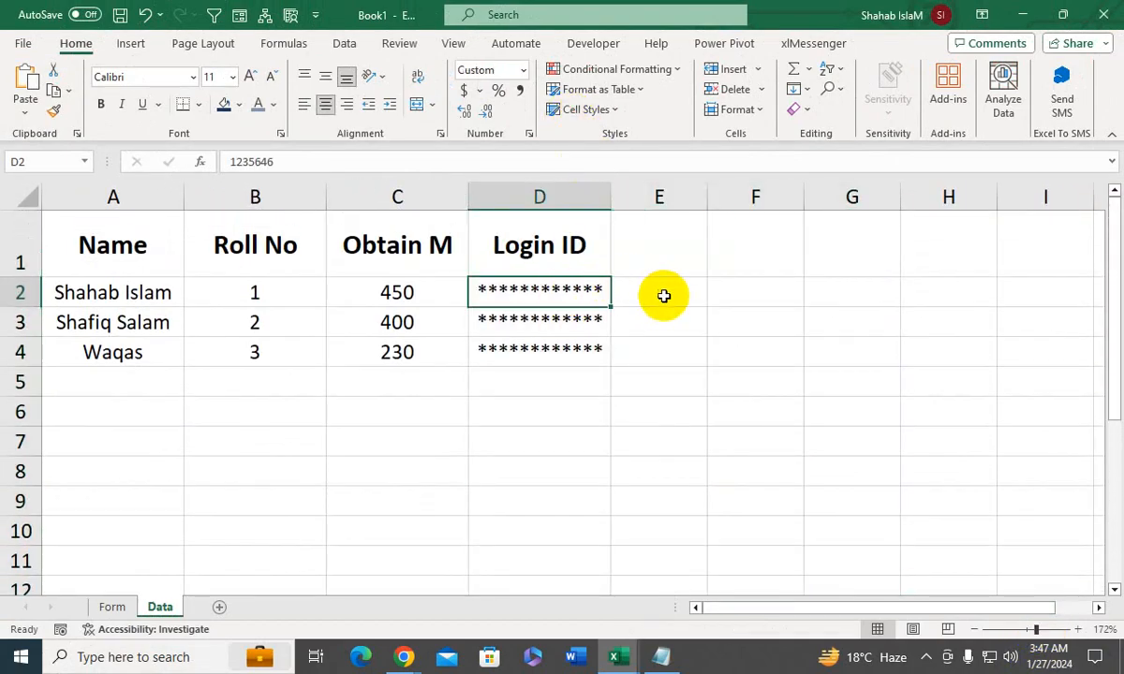
pyautogui.click(664, 297)
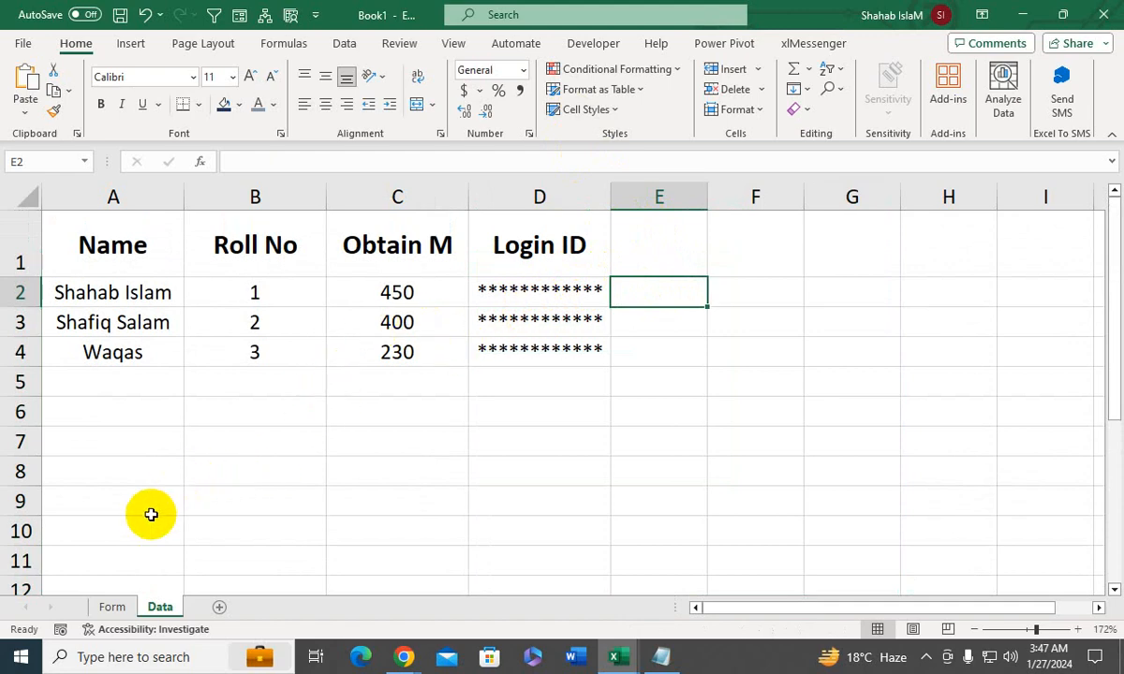
pyautogui.click(159, 379)
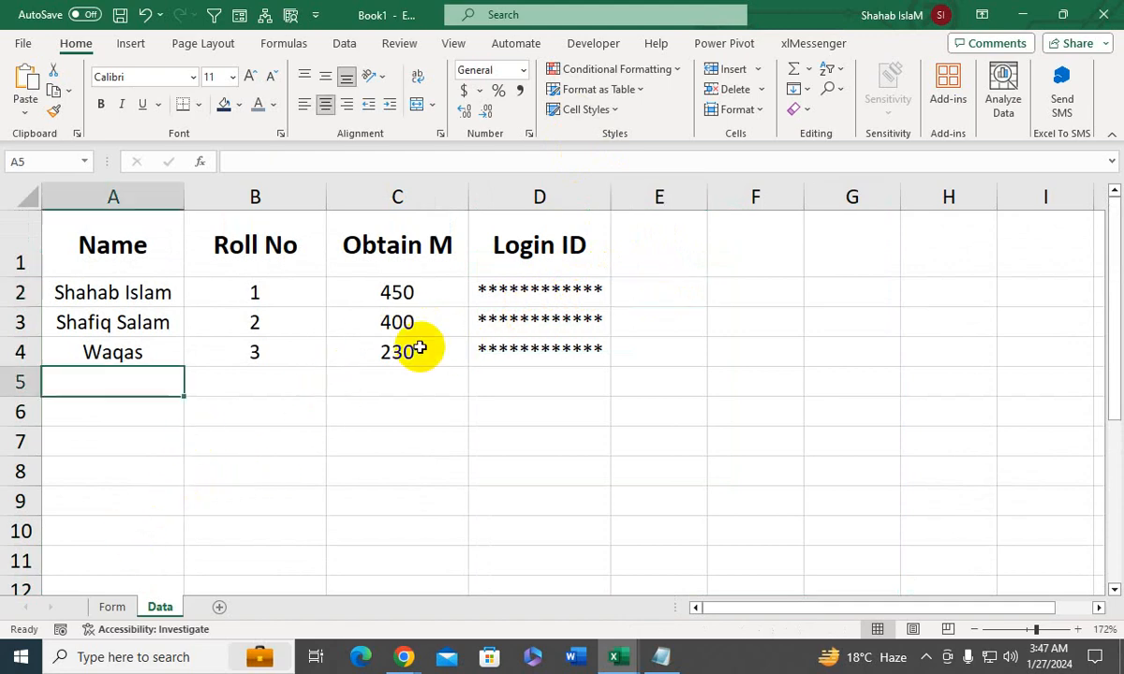
pyautogui.click(414, 348)
# - On the Form sheet, fill in the student's first name, 4 as the roll number and 650 as the obtained marks
pyautogui.click(112, 608)
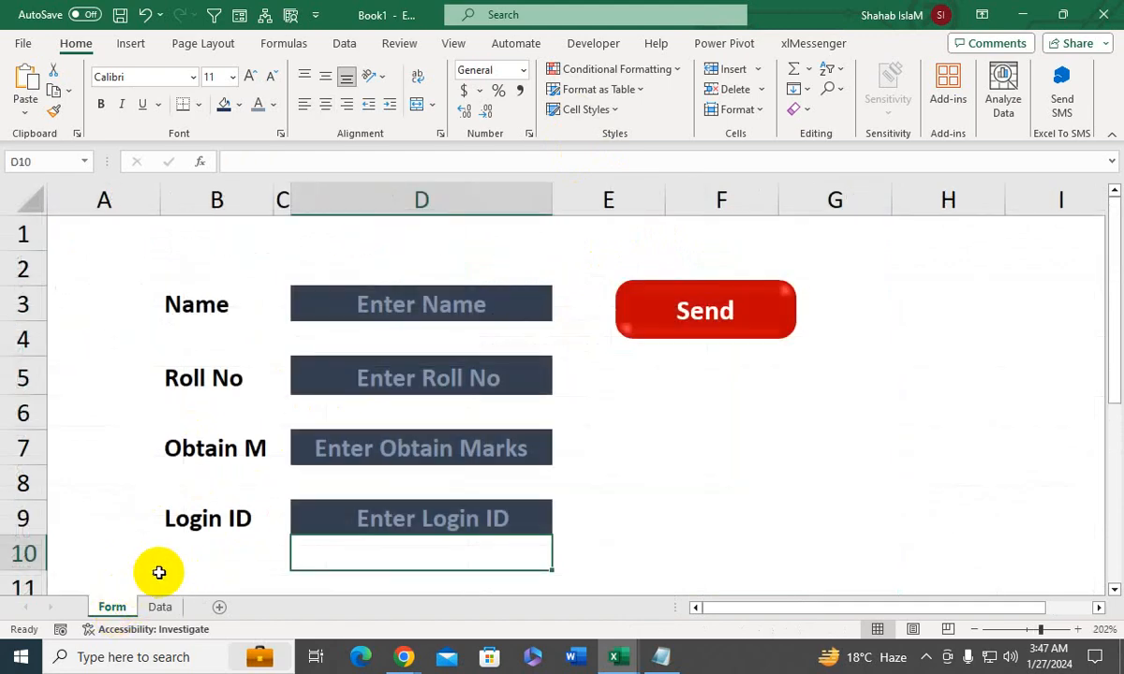
pyautogui.click(436, 302)
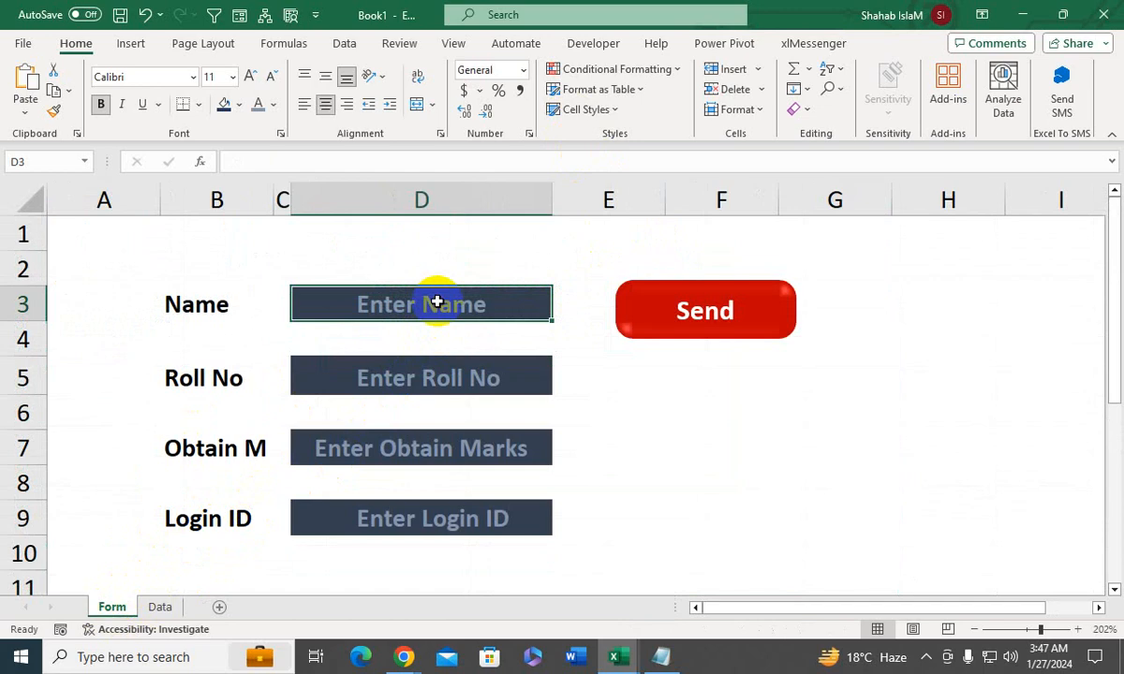
pyautogui.write('ALI')
pyautogui.press('Return')
pyautogui.press('Return')
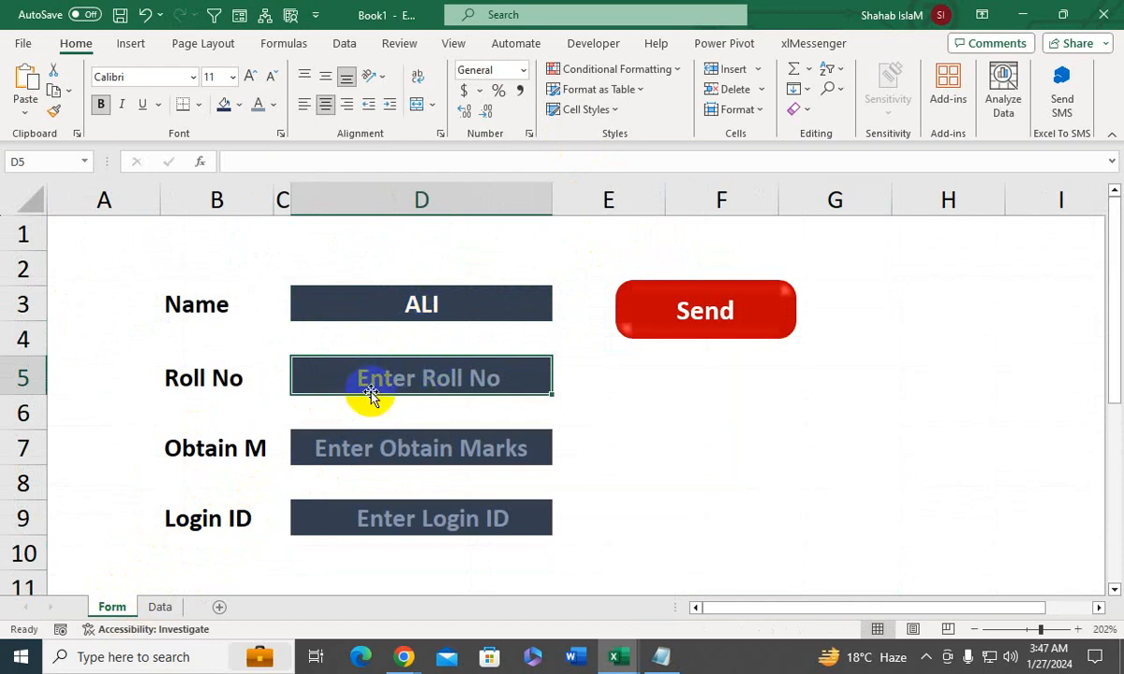
pyautogui.write('4')
pyautogui.press('Return')
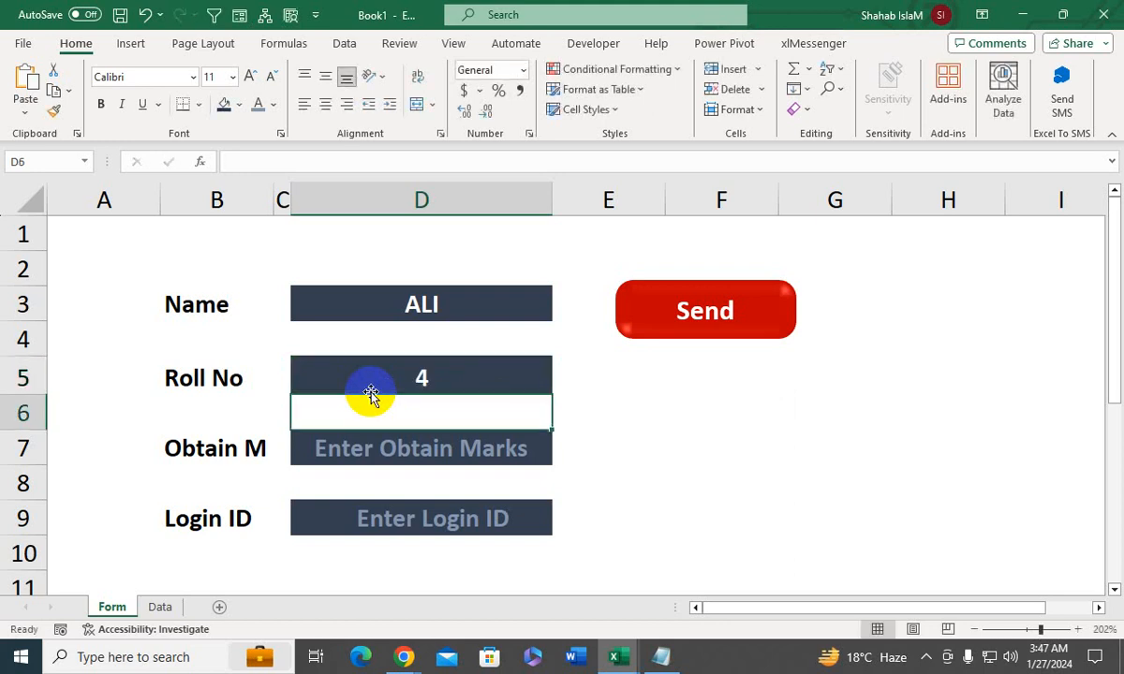
pyautogui.click(385, 463)
pyautogui.write('650')
pyautogui.press('Return')
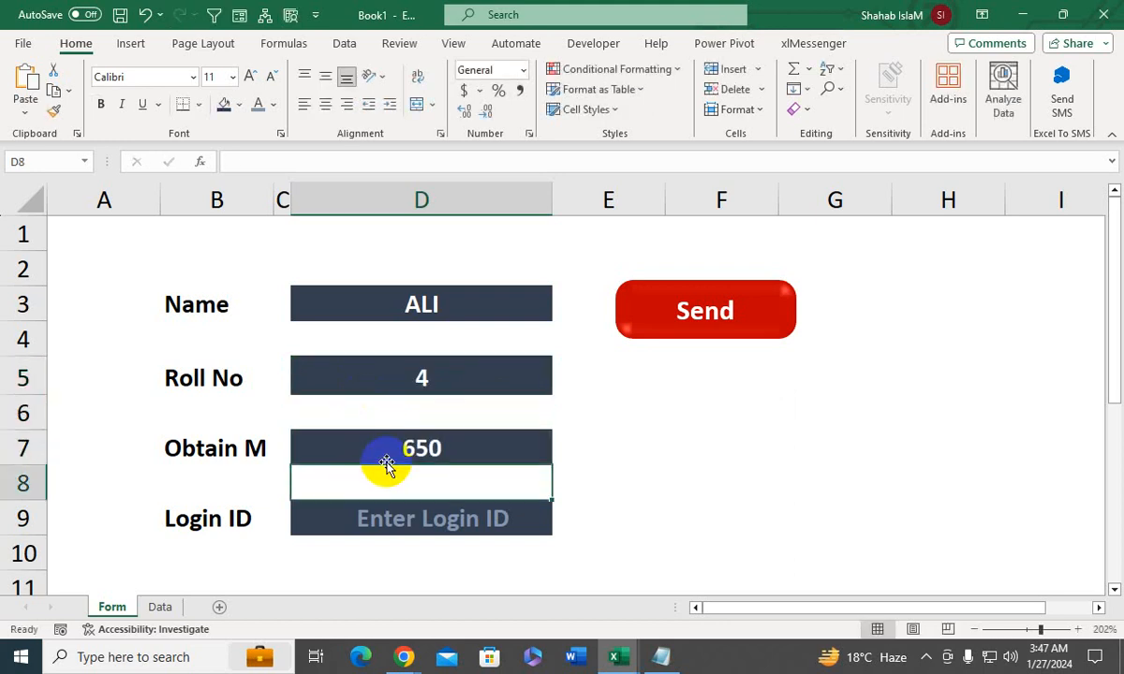
# - Fill in the Login ID field, submit the form using the Send shape and dismiss the message
pyautogui.click(382, 509)
pyautogui.write('666')
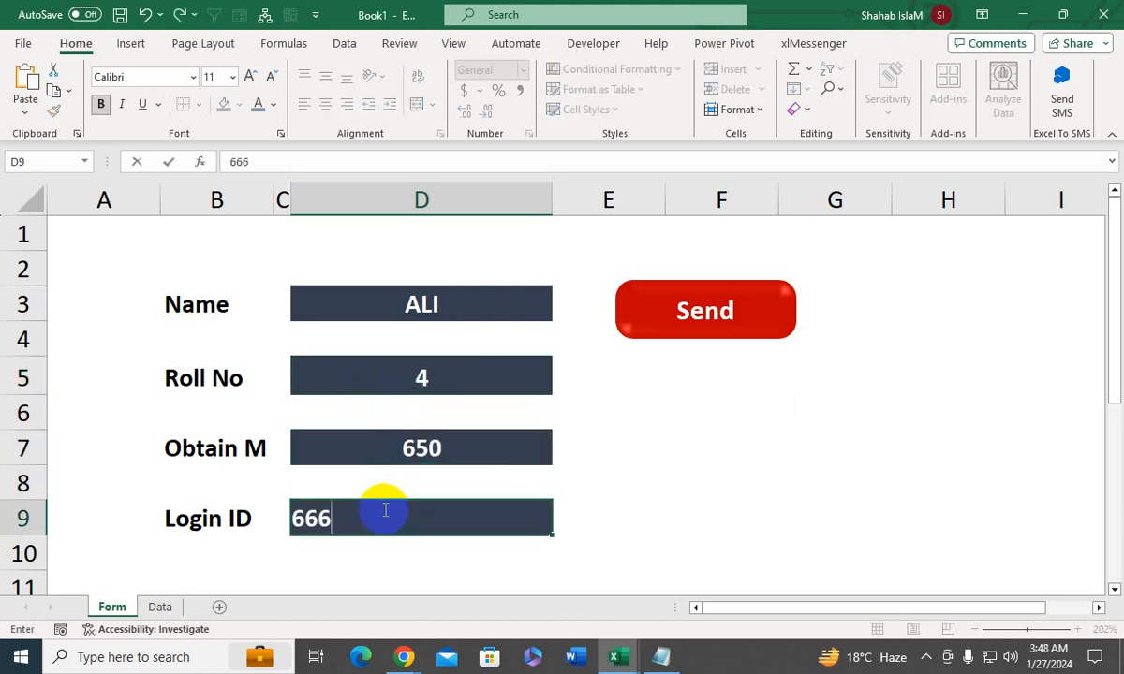
pyautogui.write('9856')
pyautogui.press('Return')
pyautogui.click(643, 312)
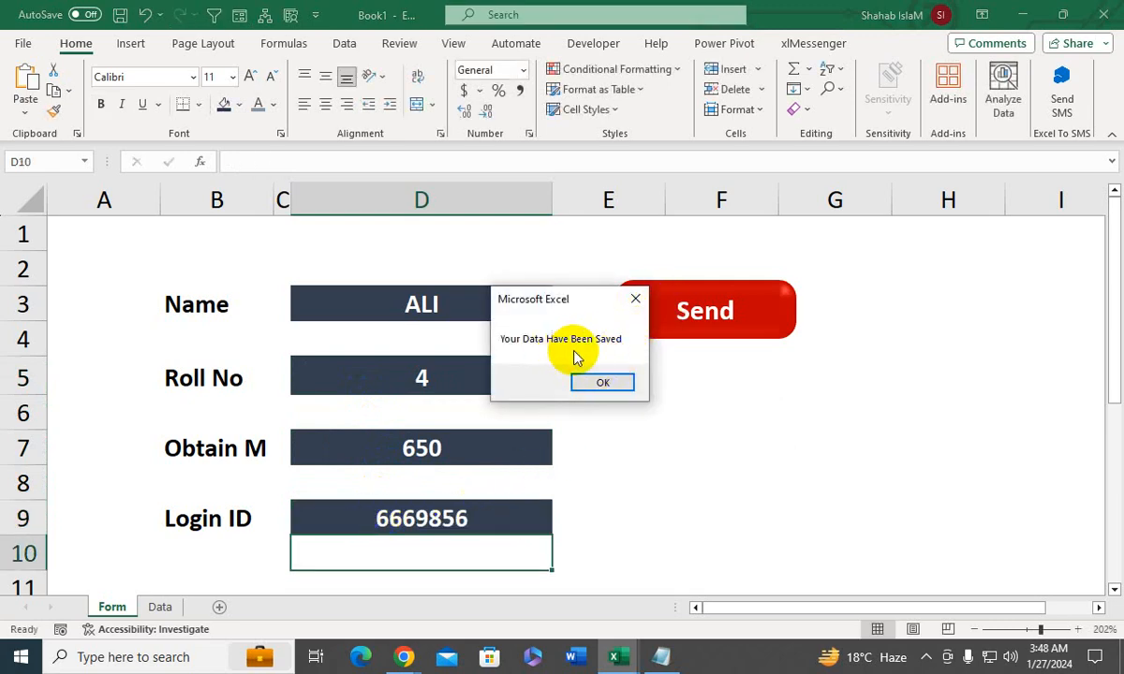
pyautogui.click(592, 383)
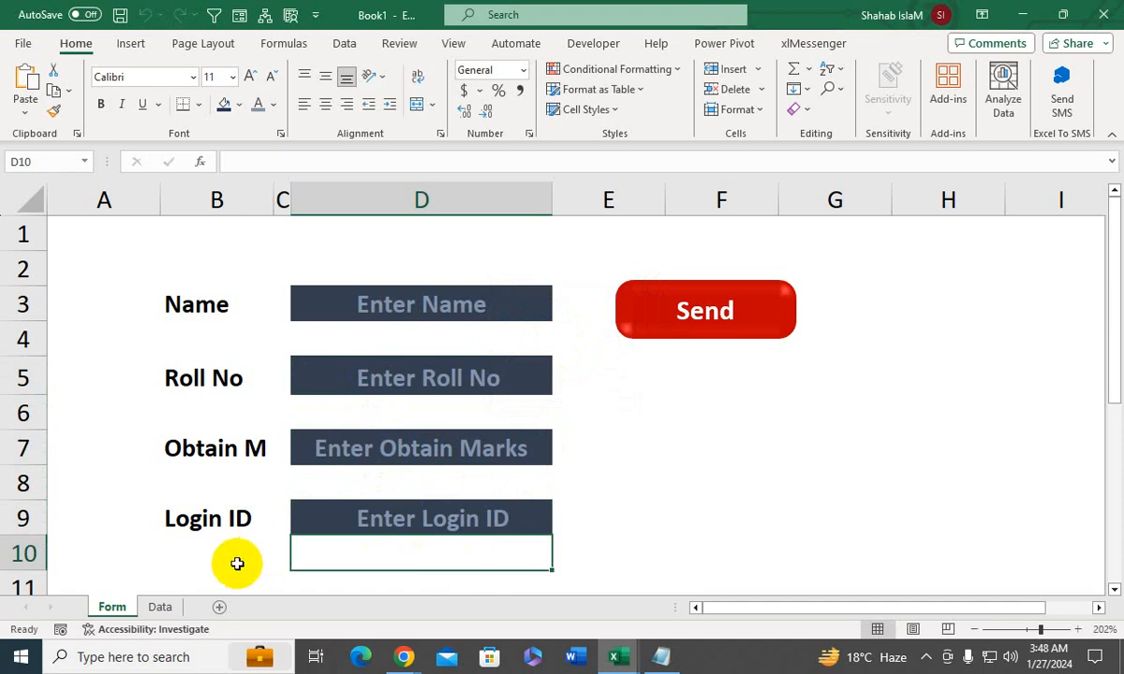
# - Check the newly saved record and its masked login ID on the Data sheet, and return to the Form sheet
pyautogui.click(160, 606)
pyautogui.click(302, 382)
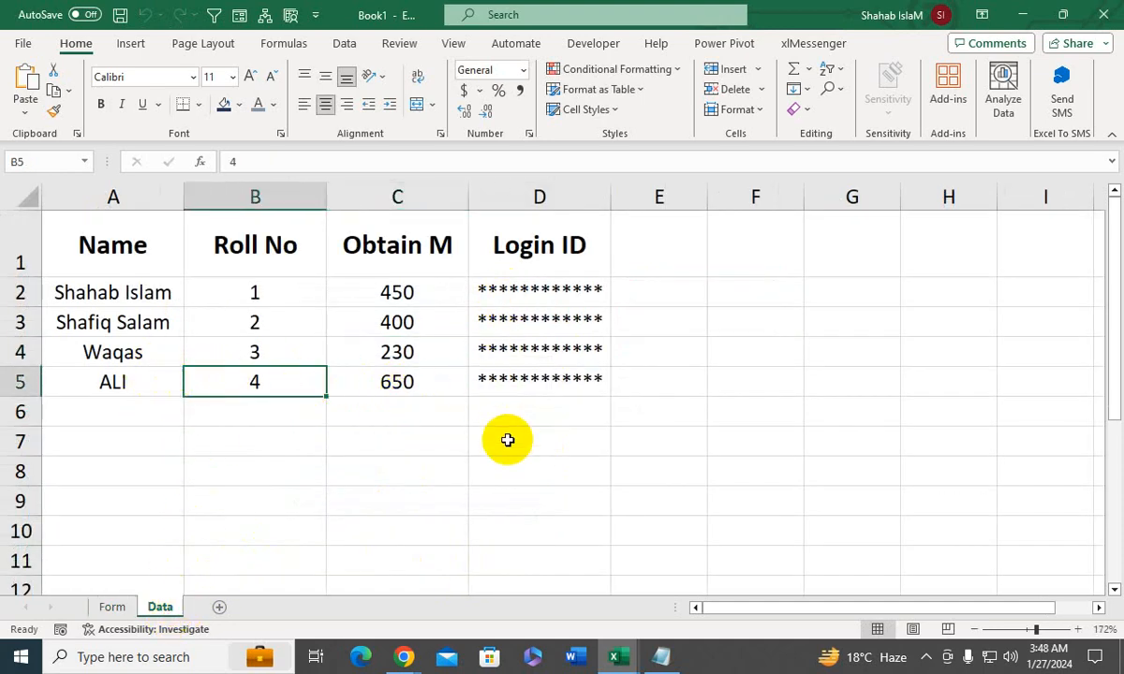
pyautogui.click(133, 409)
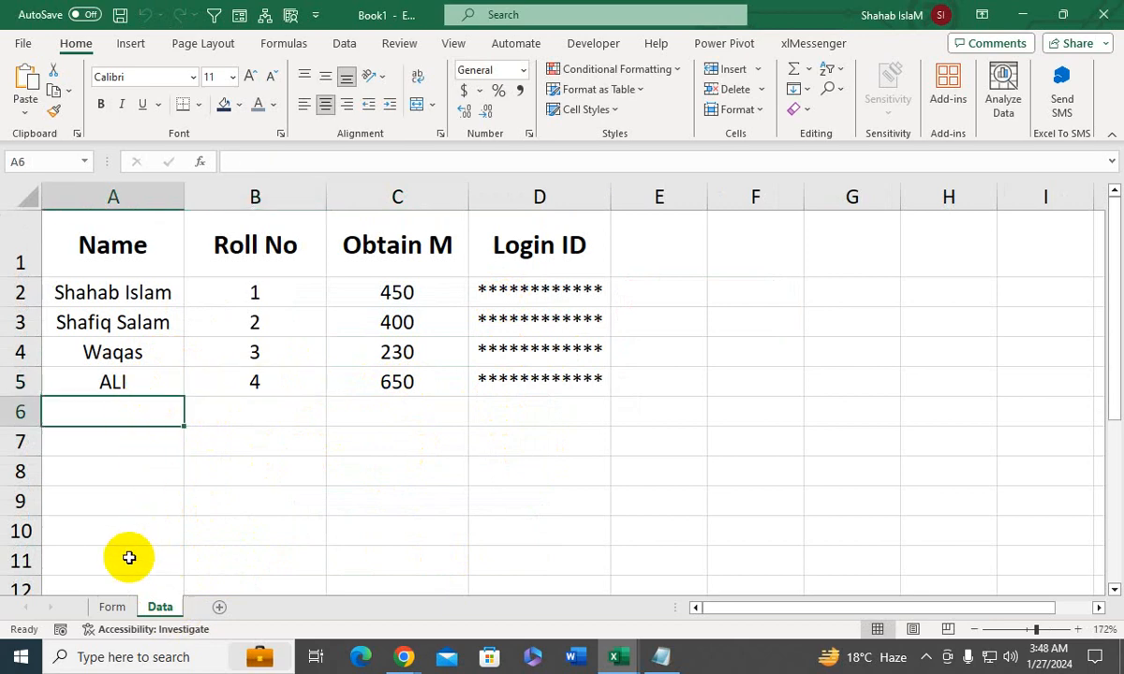
pyautogui.click(112, 607)
pyautogui.click(410, 306)
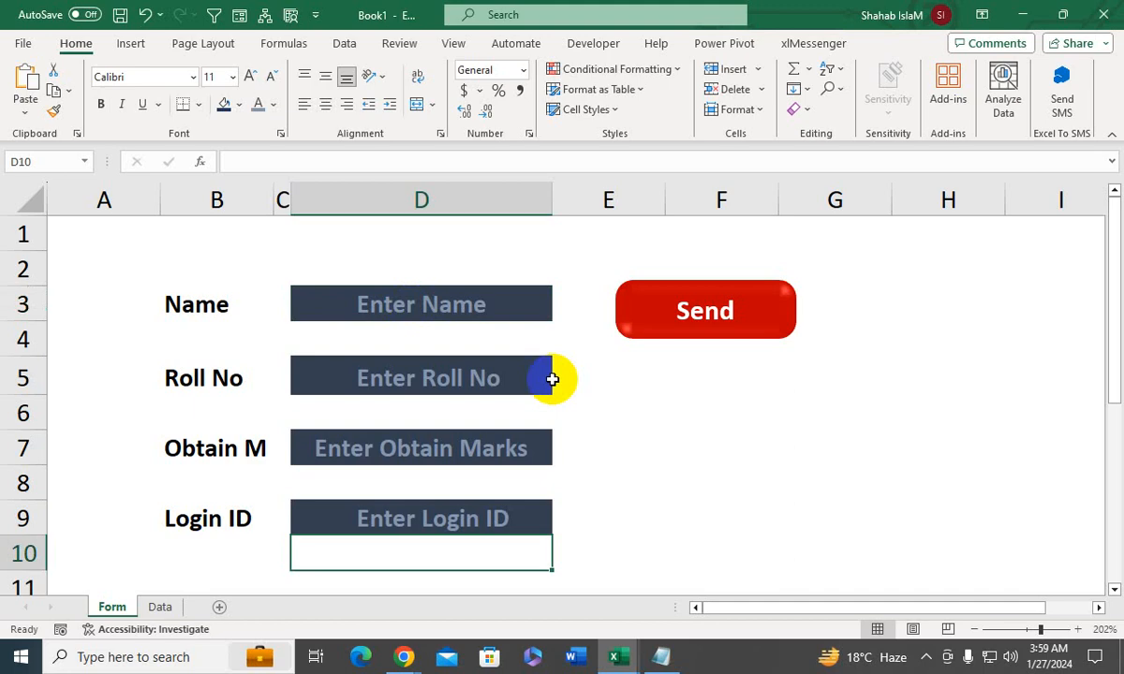
# - Fill the header cells A1:D1 on the Data sheet with the standard dark blue color
pyautogui.click(158, 605)
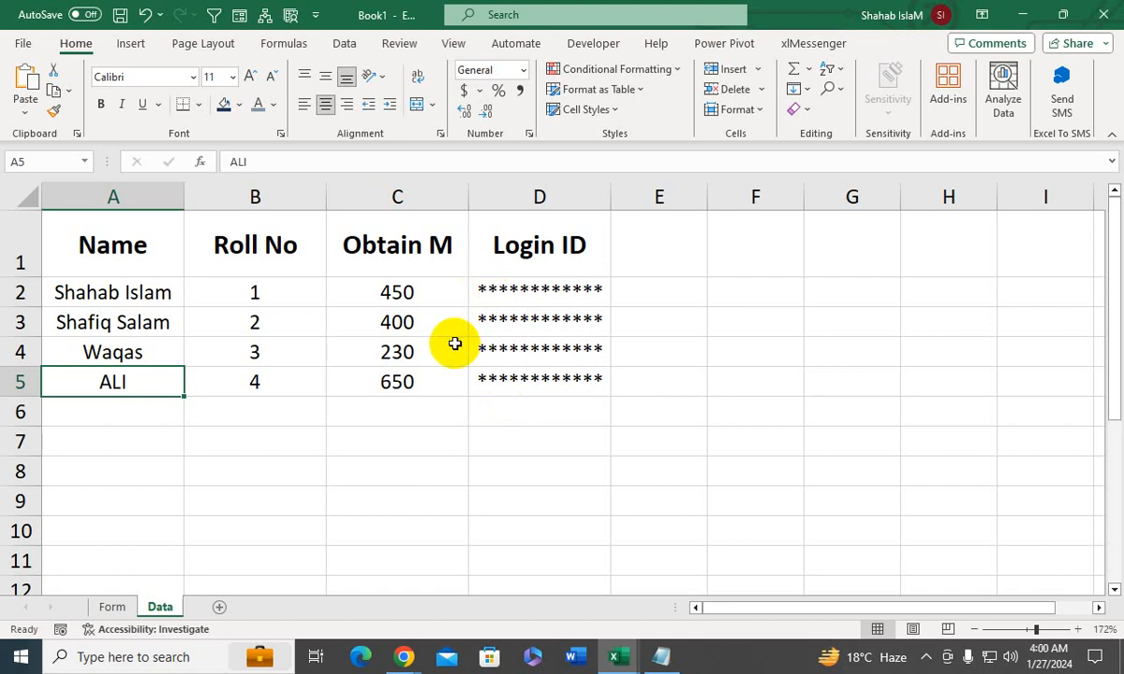
pyautogui.moveTo(526, 290); pyautogui.dragTo(514, 376)
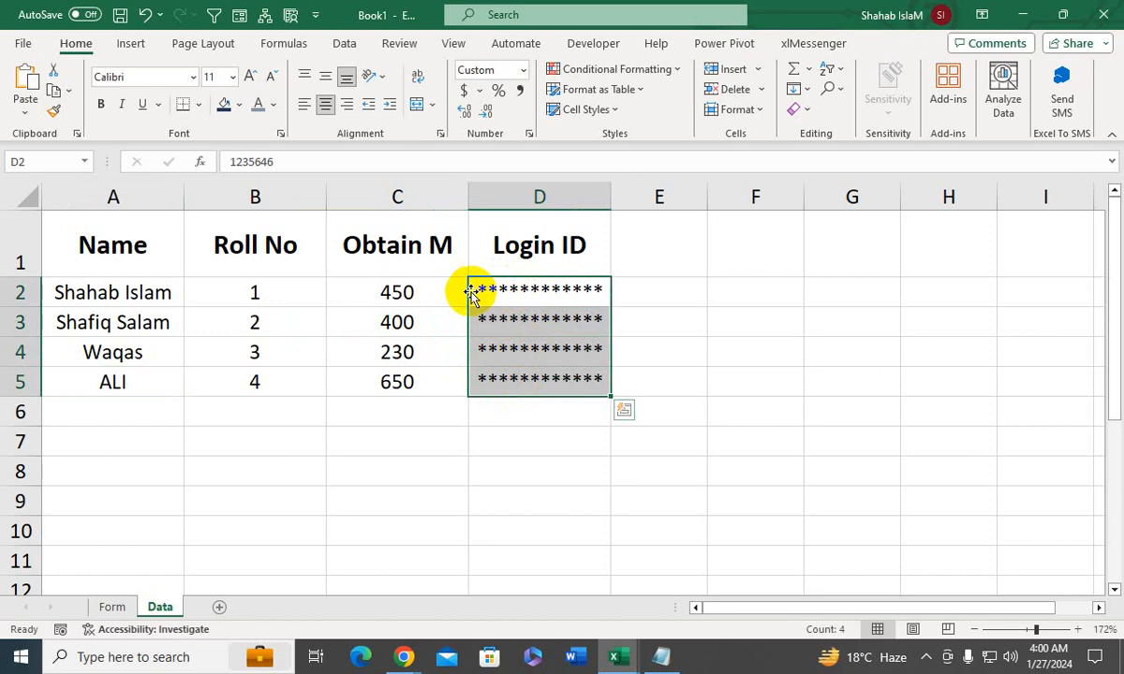
pyautogui.moveTo(485, 258); pyautogui.dragTo(170, 245)
pyautogui.click(239, 105)
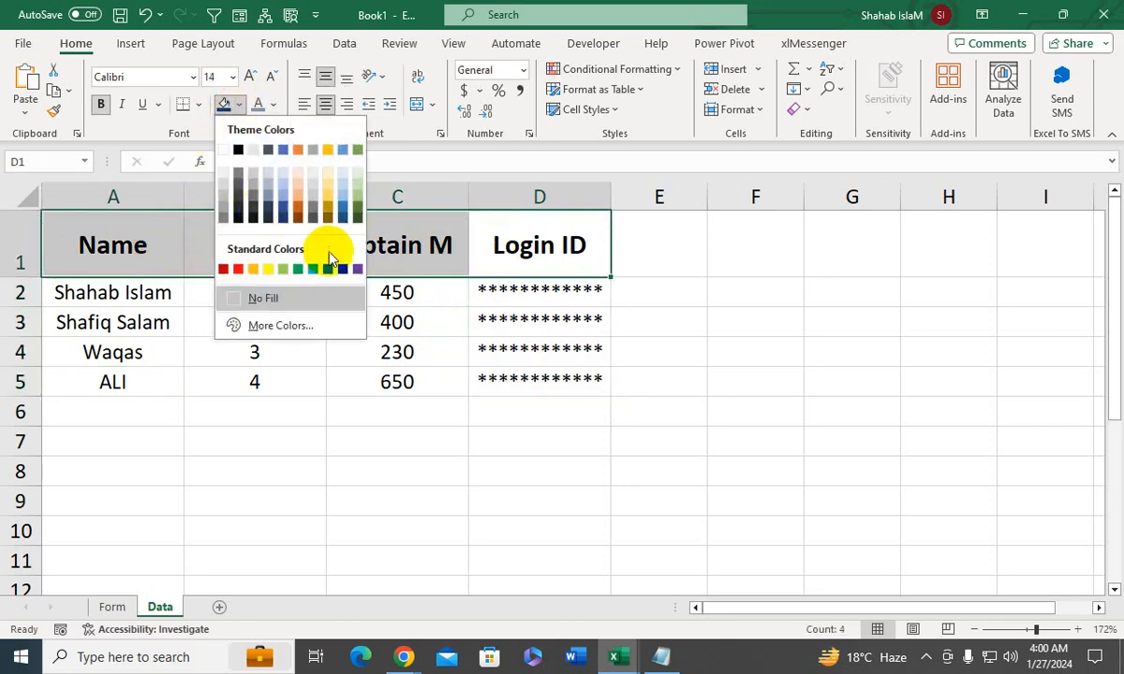
pyautogui.click(343, 271)
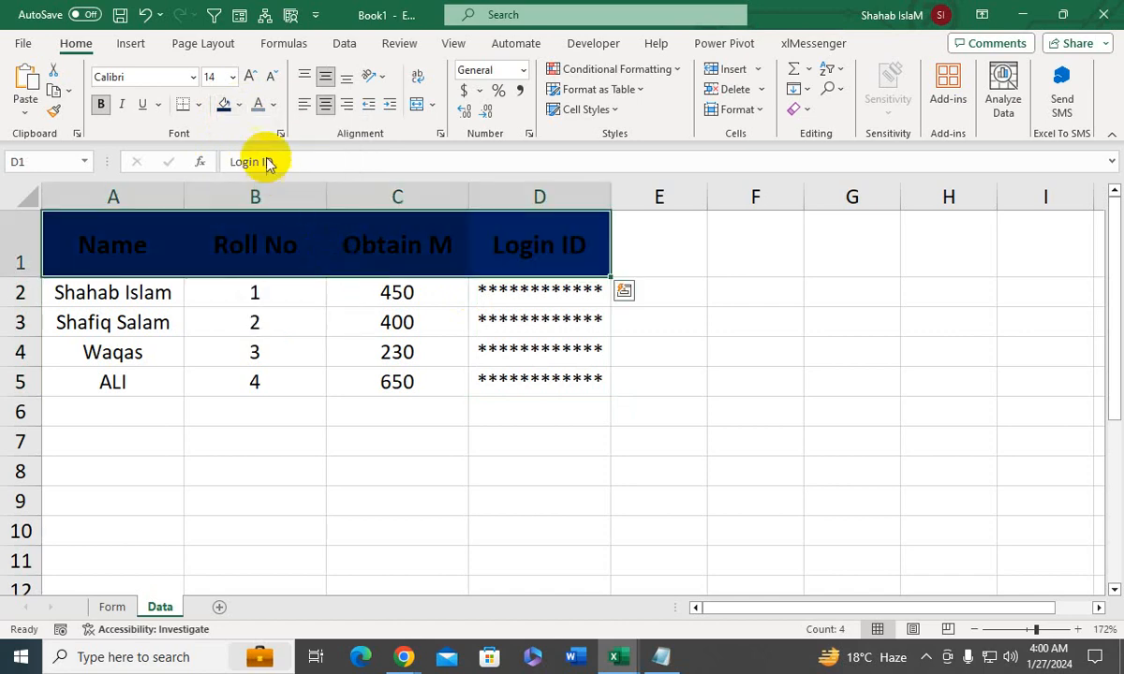
# - Set the font color of the header cells A1:D1 on the Data sheet to white
pyautogui.click(273, 105)
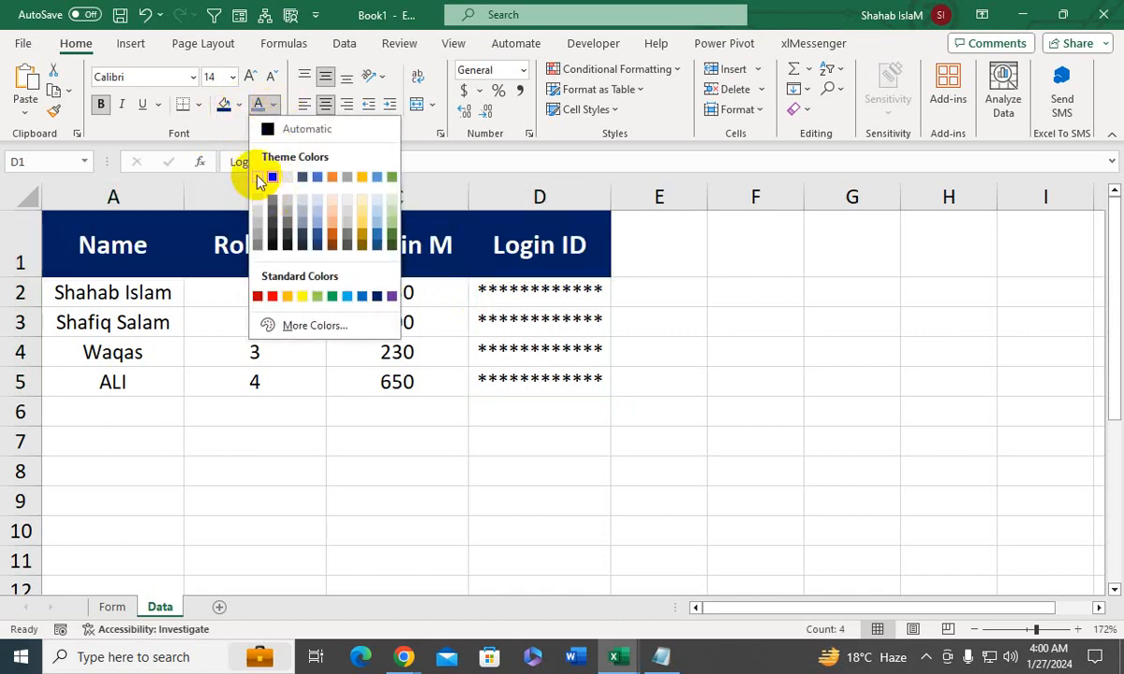
pyautogui.click(263, 175)
pyautogui.click(338, 295)
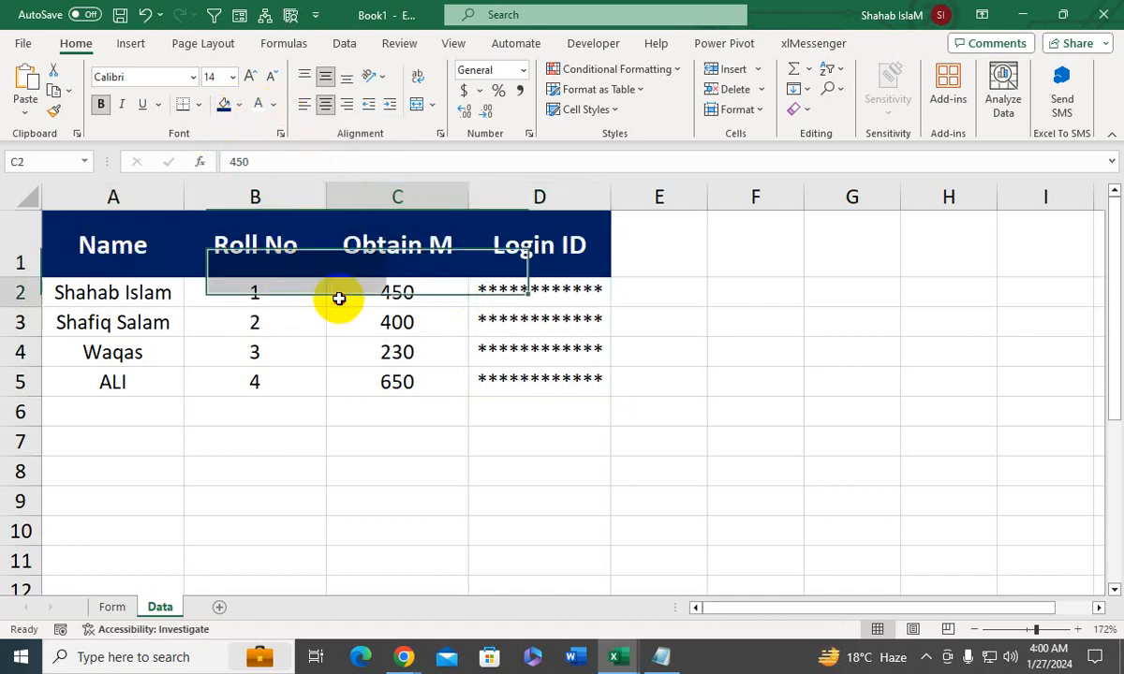
pyautogui.click(522, 316)
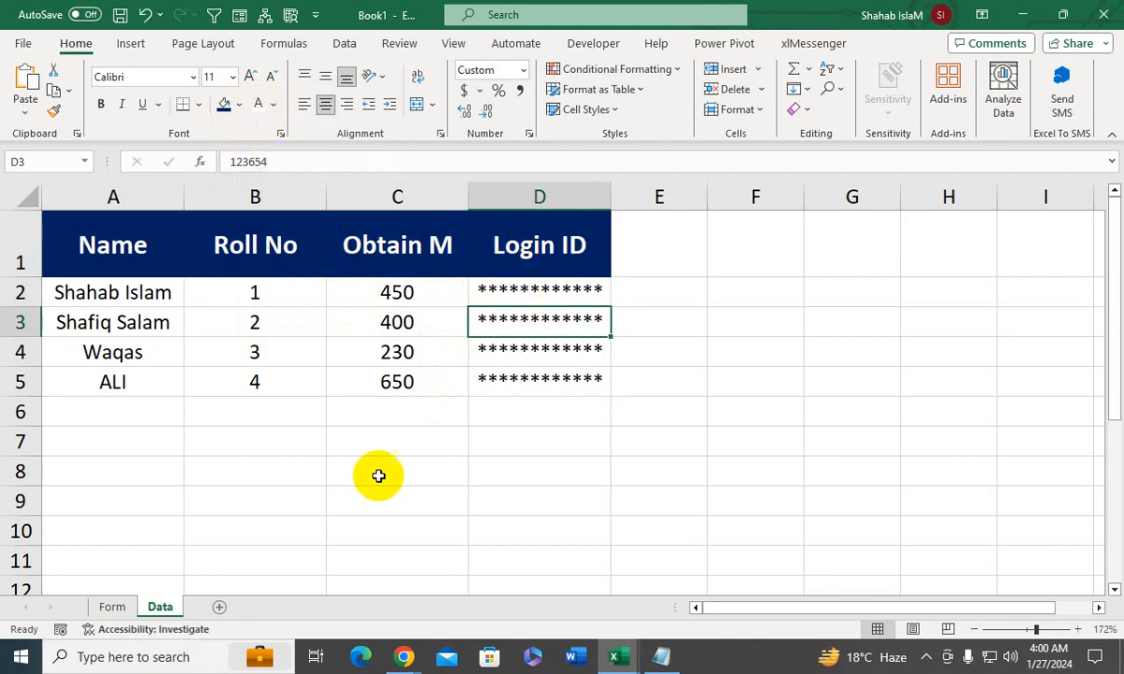
# - On the Form sheet, enter the next student's first name, 5 as the roll number and 230 as the obtained marks
pyautogui.click(116, 607)
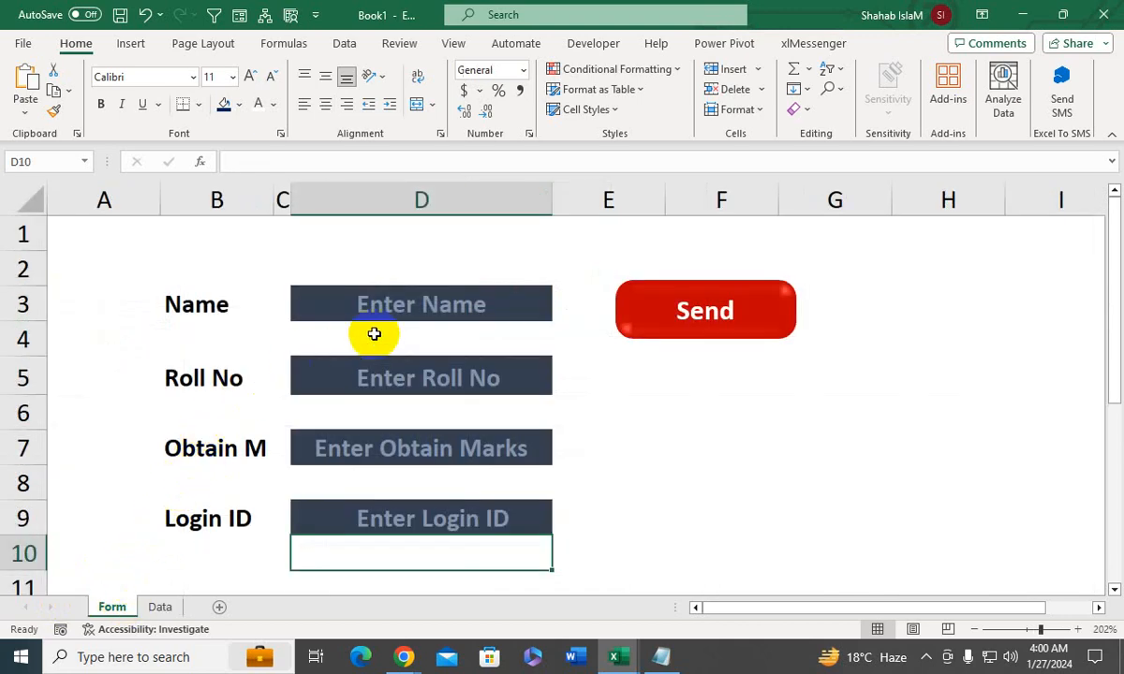
pyautogui.click(420, 307)
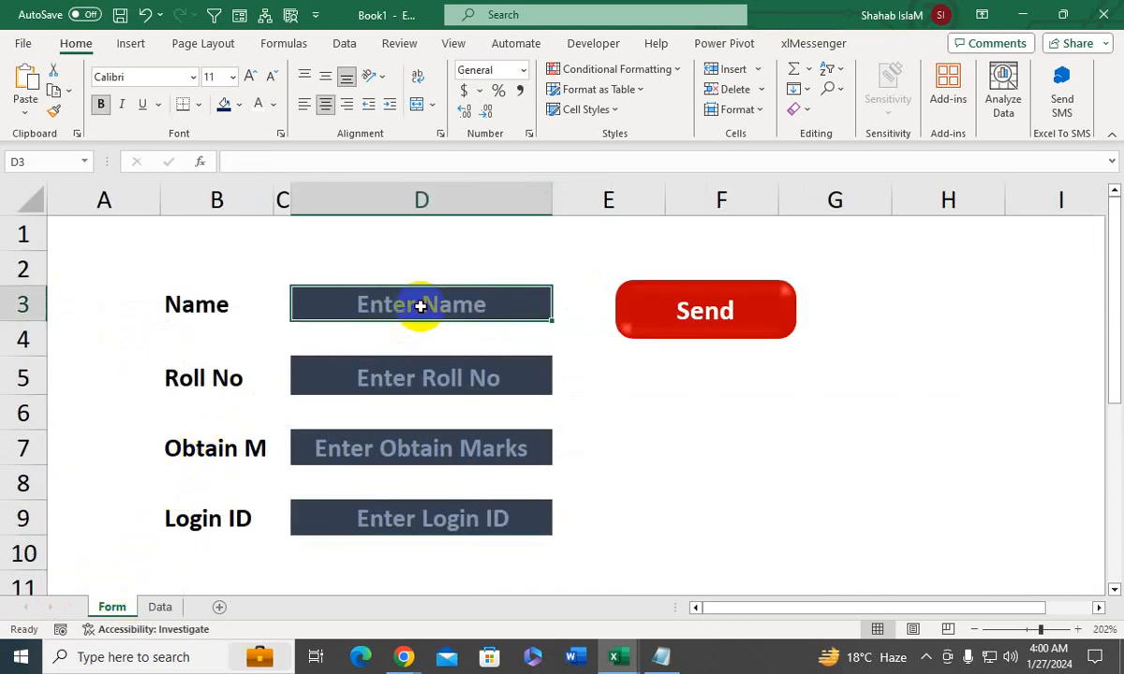
pyautogui.write('sAJJAD')
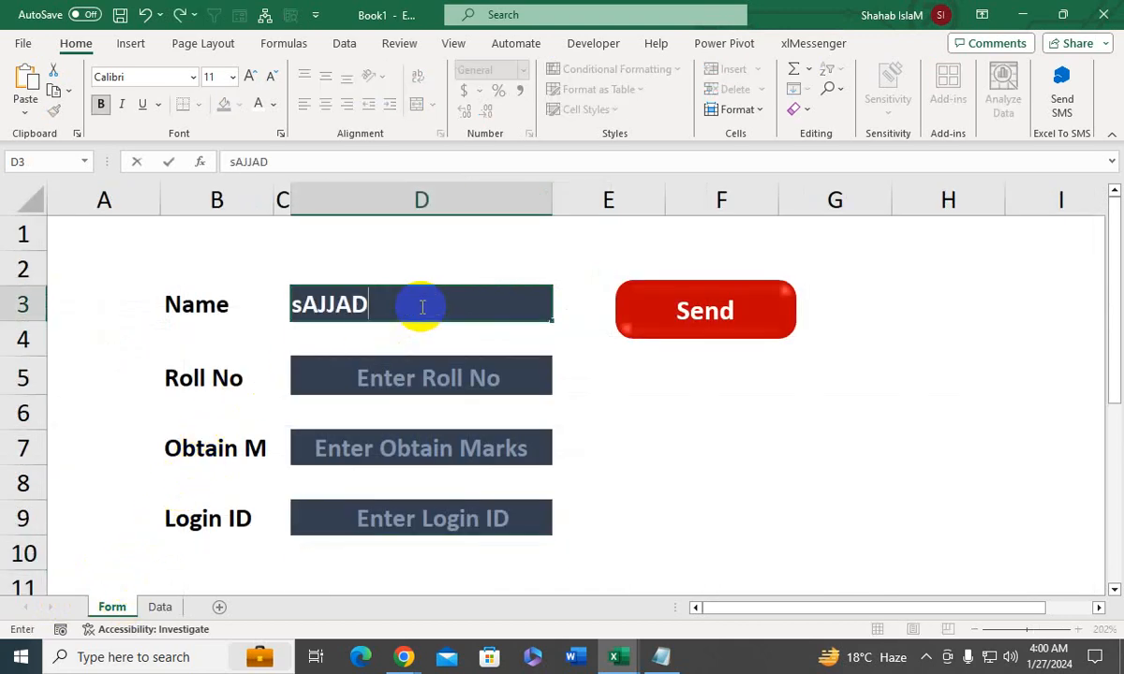
pyautogui.click(448, 378)
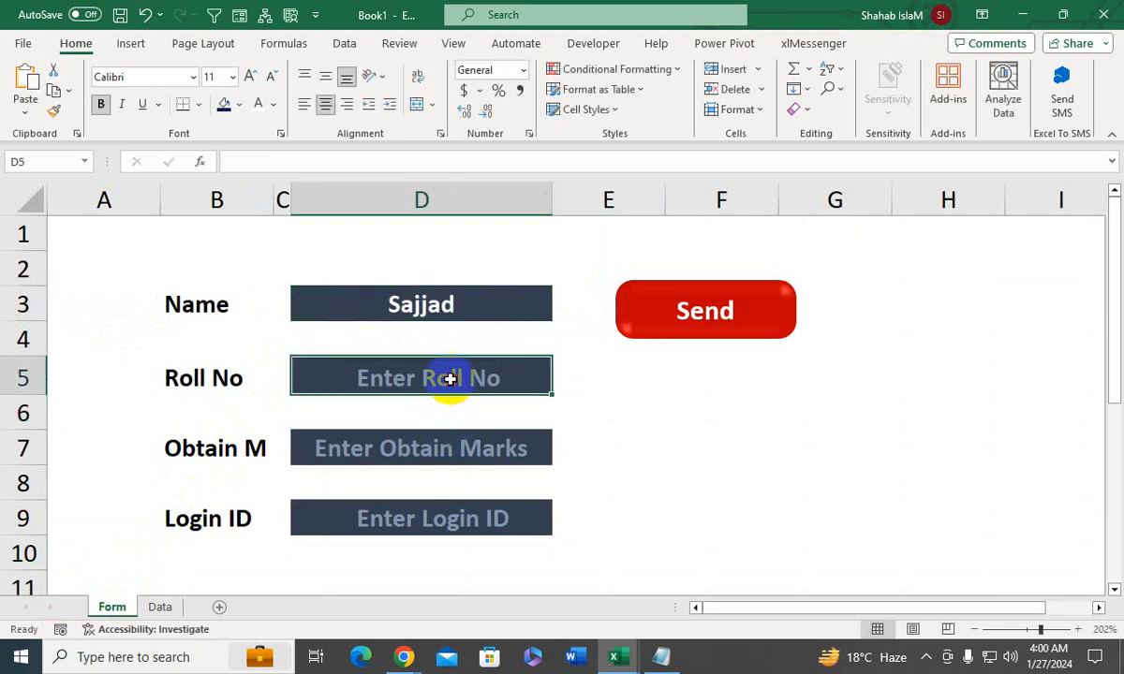
pyautogui.write('5')
pyautogui.press('Return')
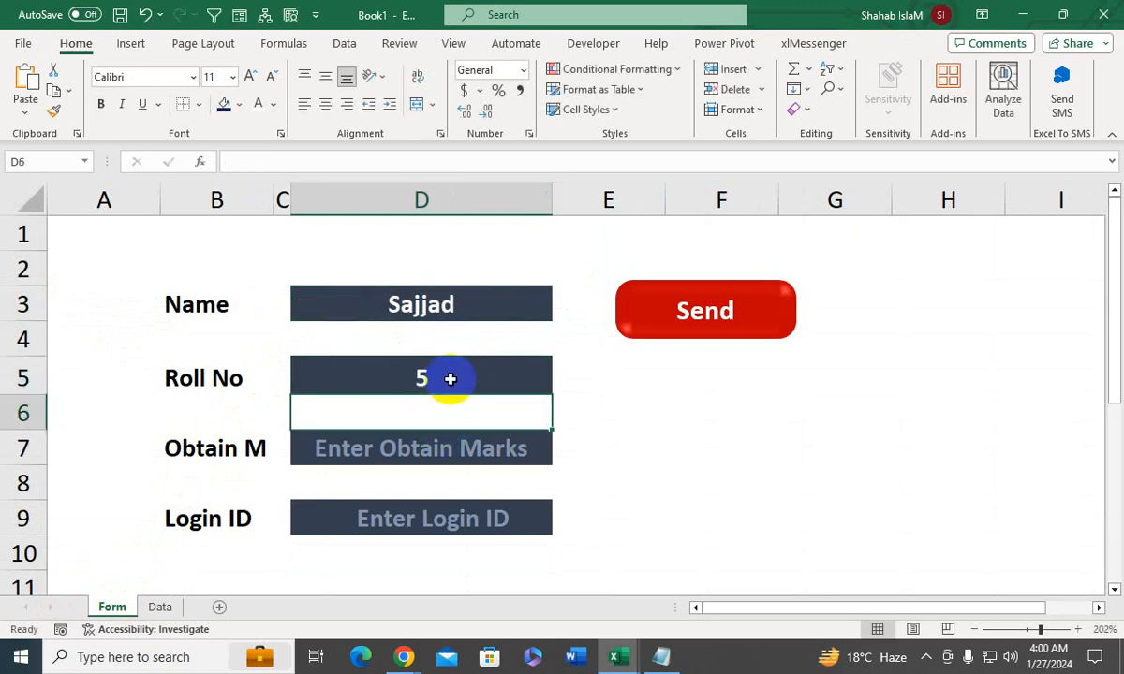
pyautogui.click(402, 453)
pyautogui.write('230')
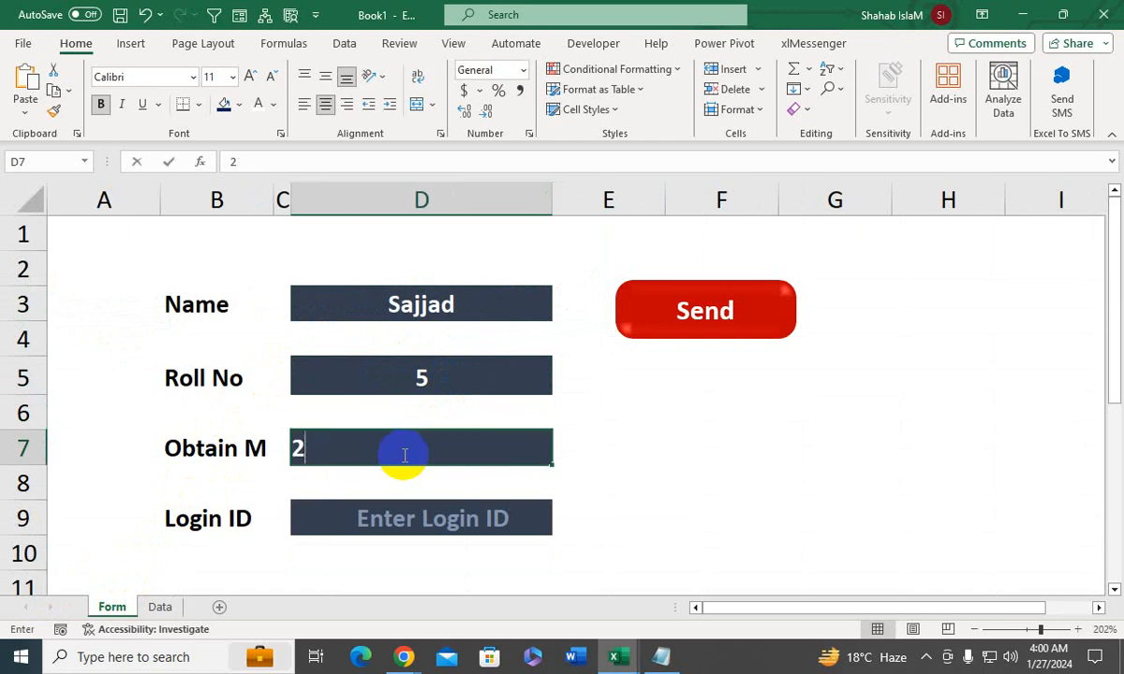
pyautogui.press('Return')
# - Fill the Login ID field with the login ID already stored in D3, compare it on the Data sheet and return to the Form sheet
pyautogui.click(388, 523)
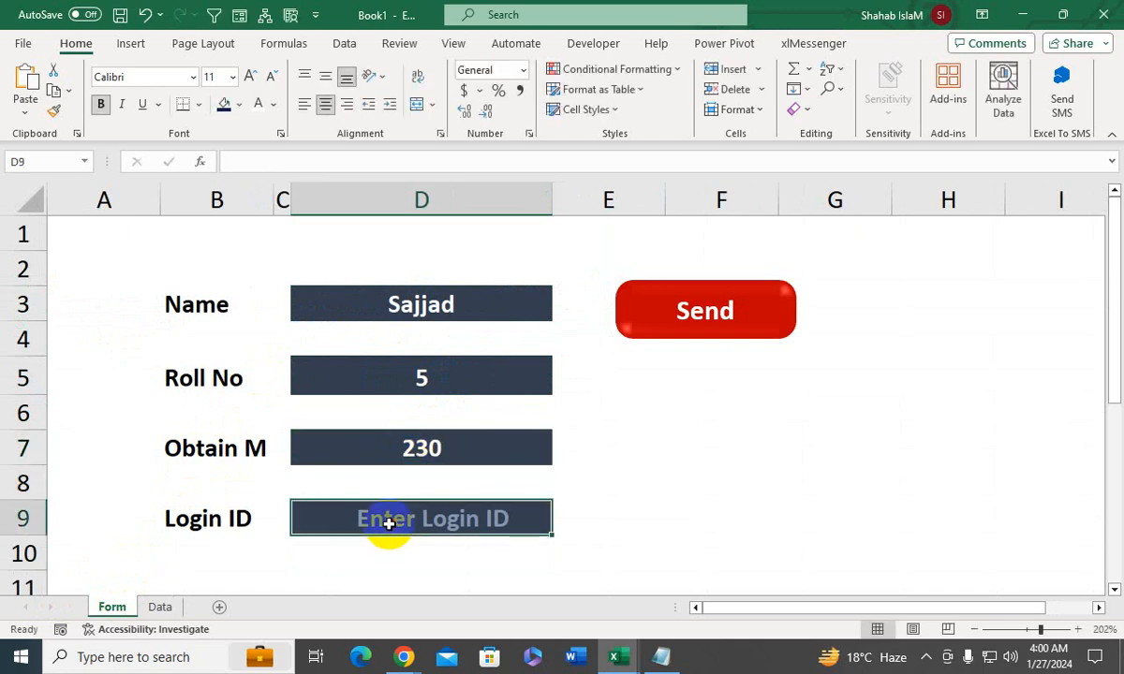
pyautogui.write('123')
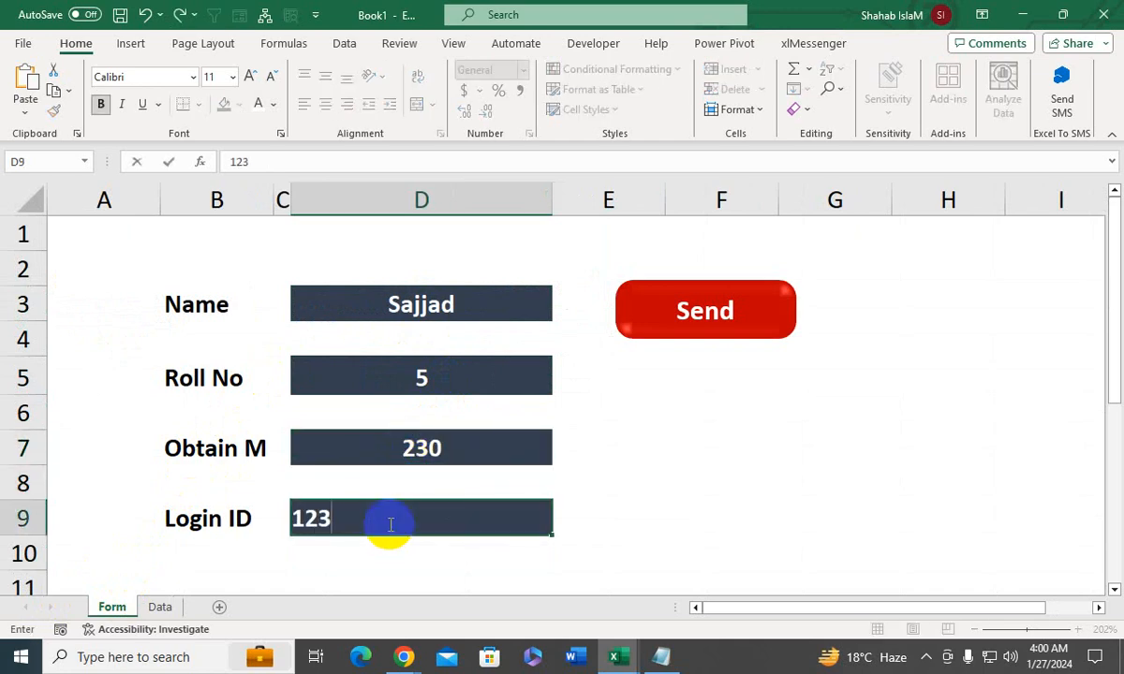
pyautogui.write('654')
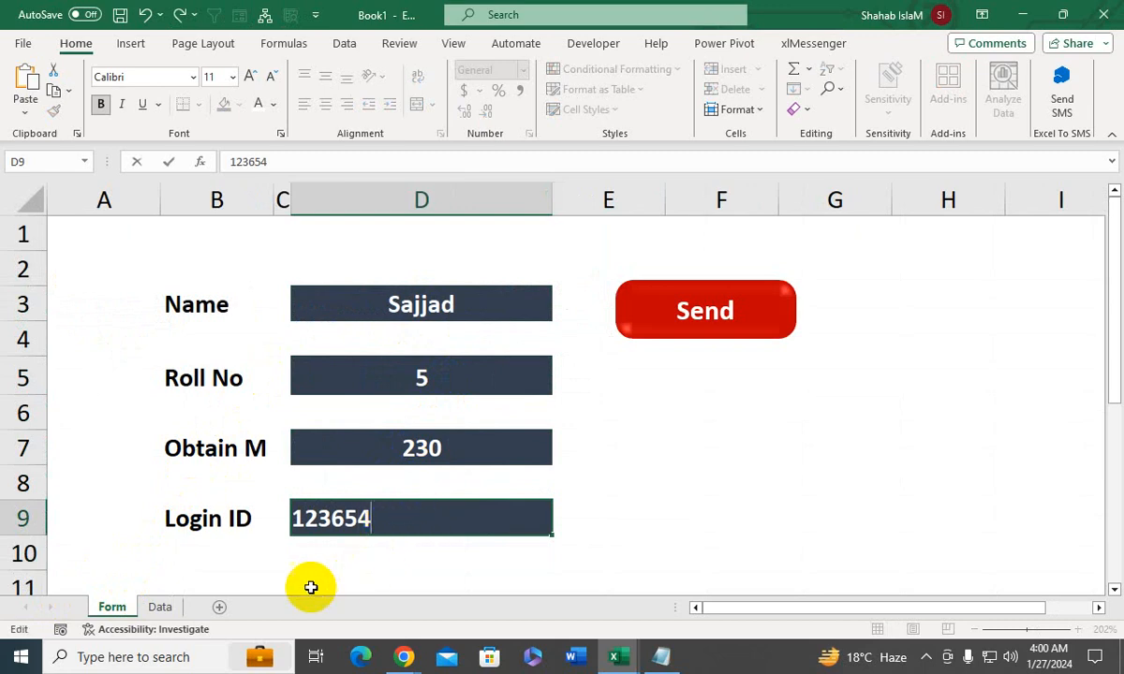
pyautogui.click(171, 562)
pyautogui.click(162, 605)
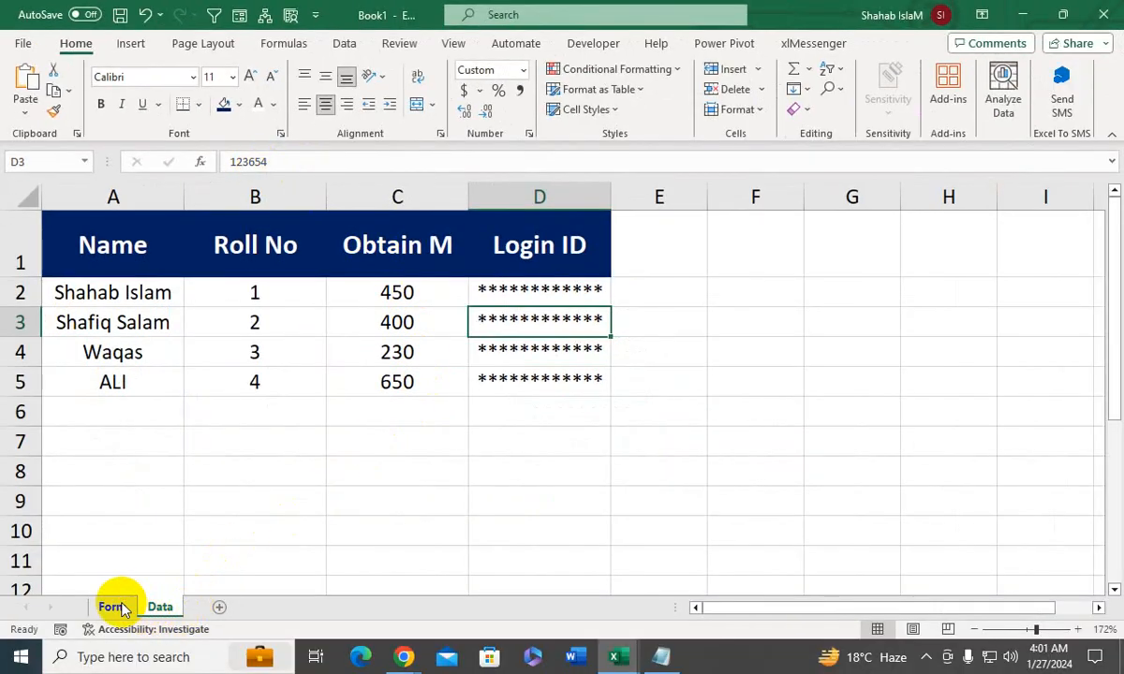
pyautogui.click(112, 607)
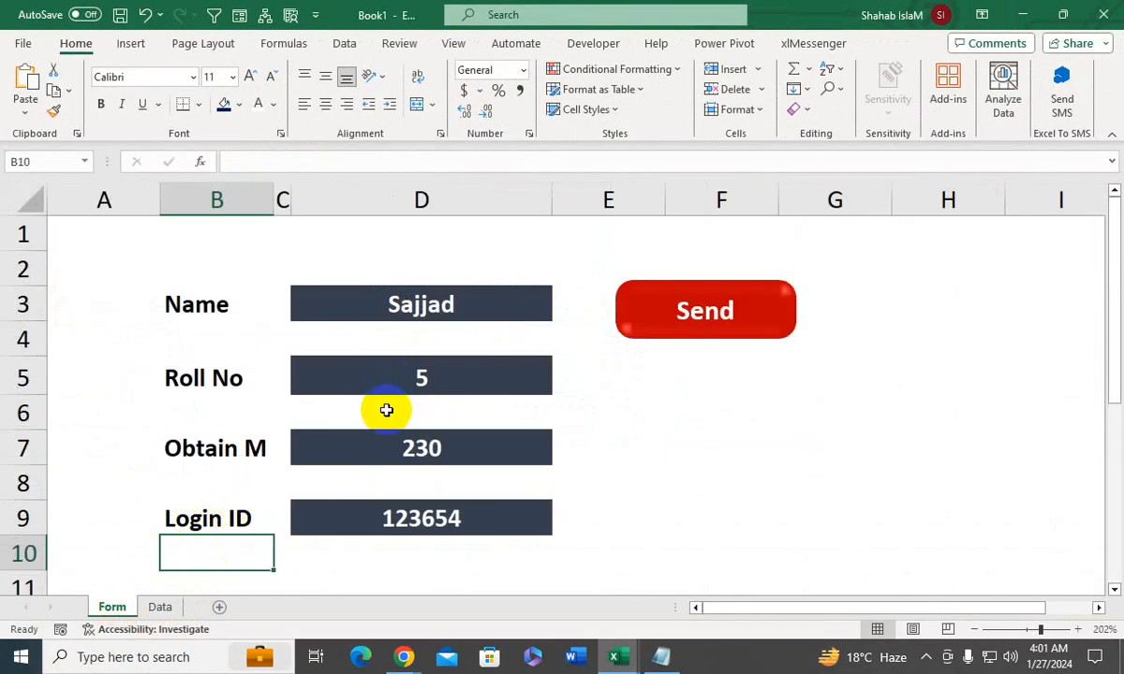
# - Test the duplicate check by submitting the form with the Send shape twice, dismissing each message
pyautogui.click(410, 444)
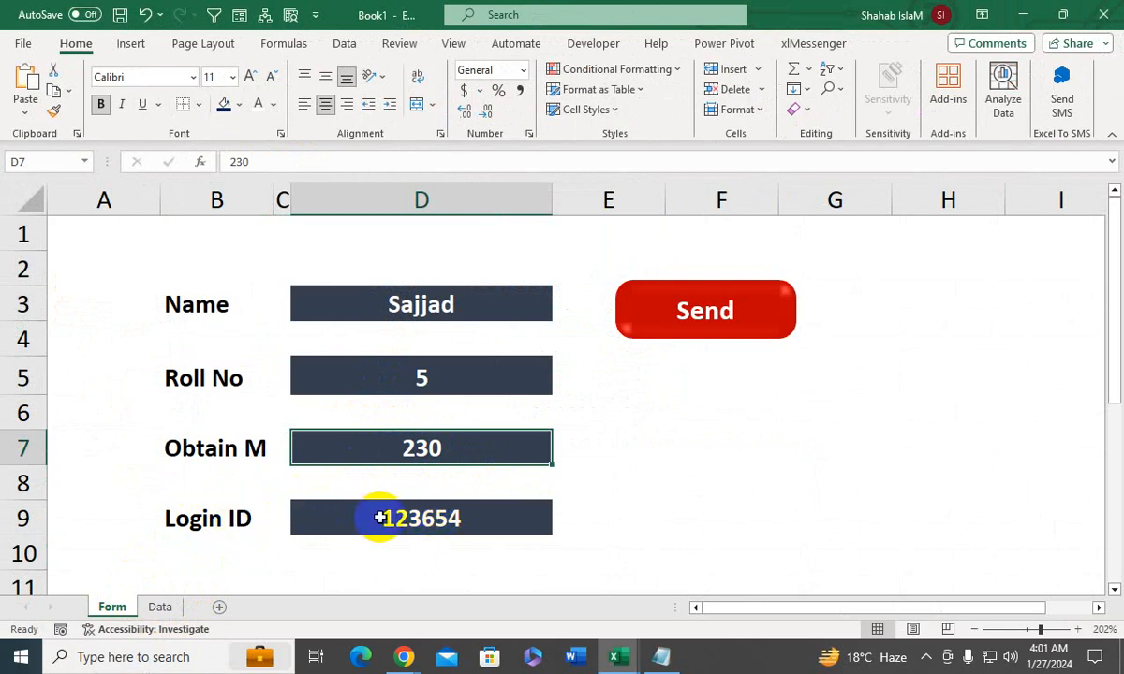
pyautogui.click(696, 333)
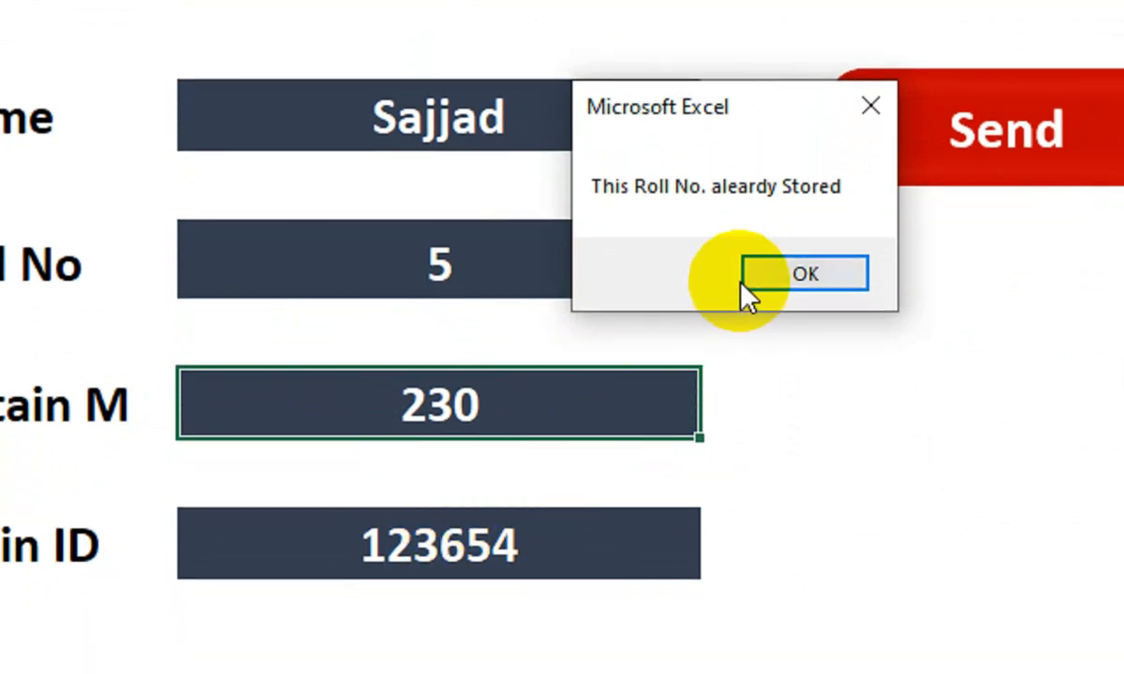
pyautogui.click(783, 267)
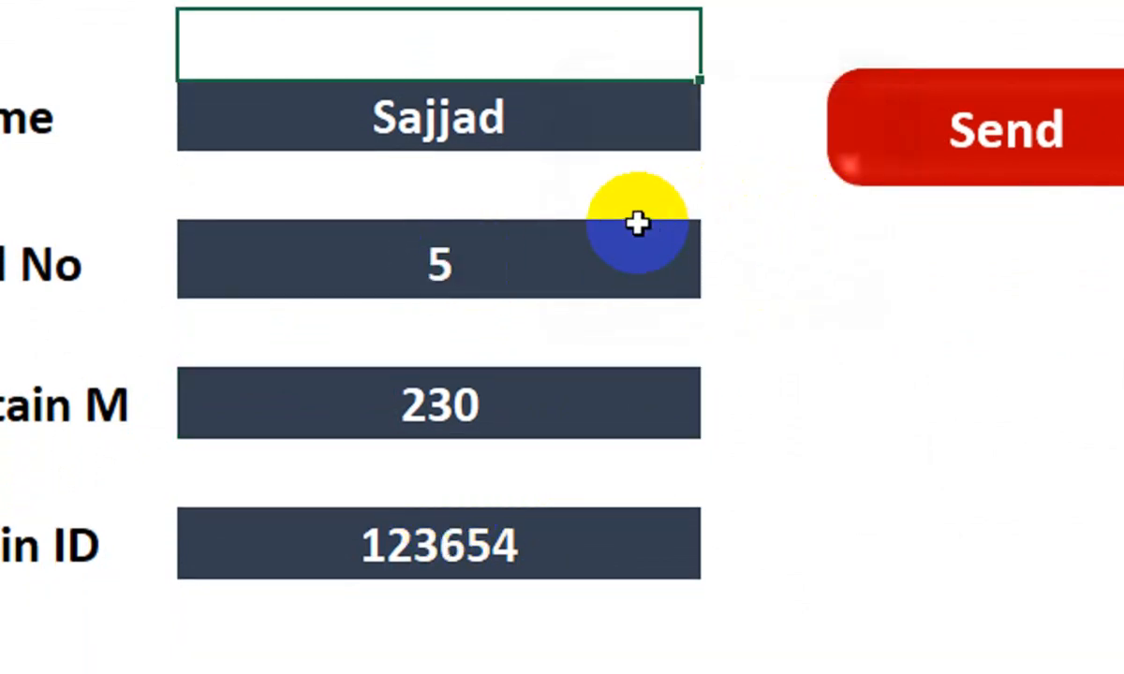
pyautogui.click(848, 180)
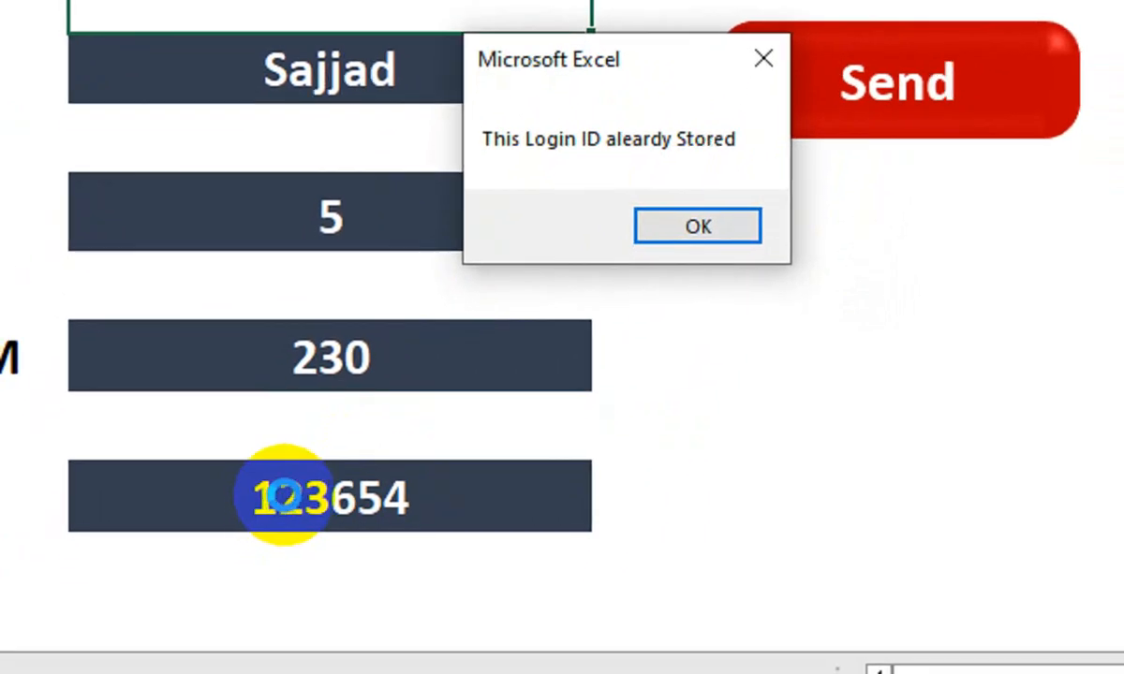
pyautogui.click(663, 246)
# - Replace the Login ID with an unused one, submit the form with the Send shape and dismiss the message
pyautogui.click(510, 511)
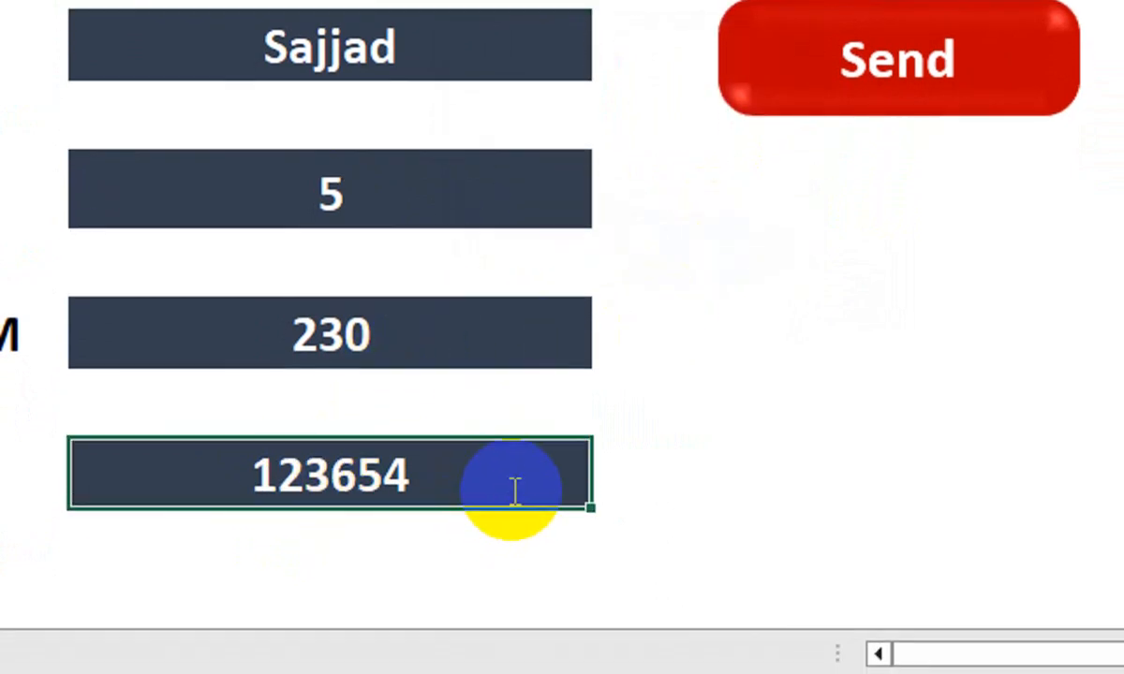
pyautogui.write('998877')
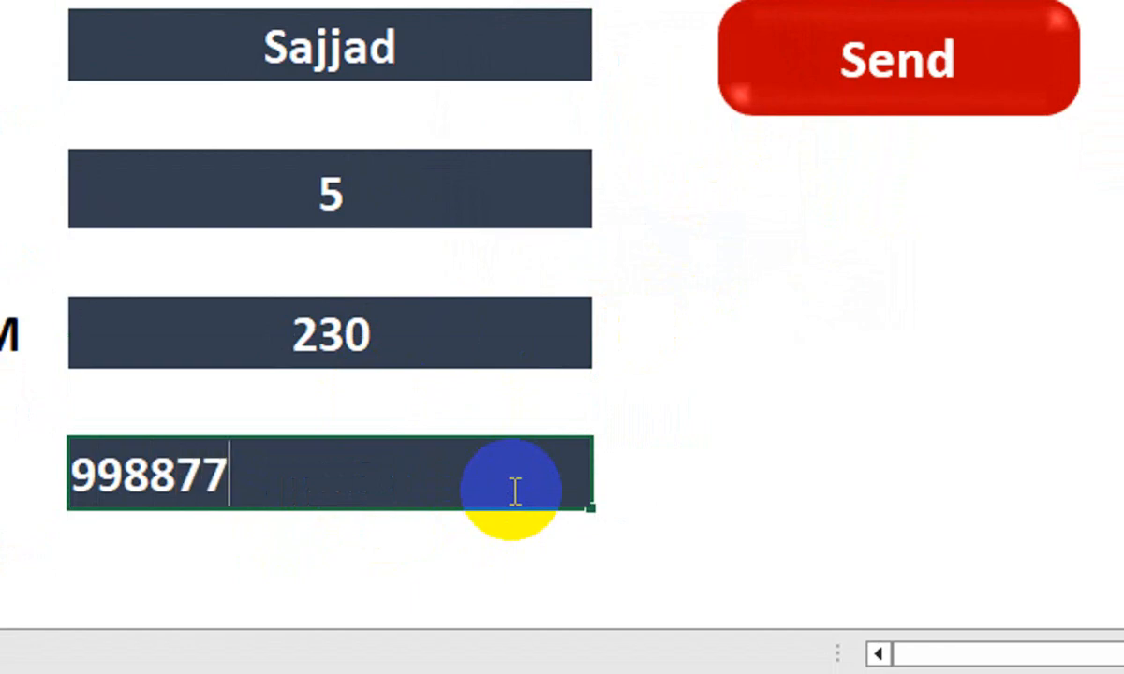
pyautogui.press('Return')
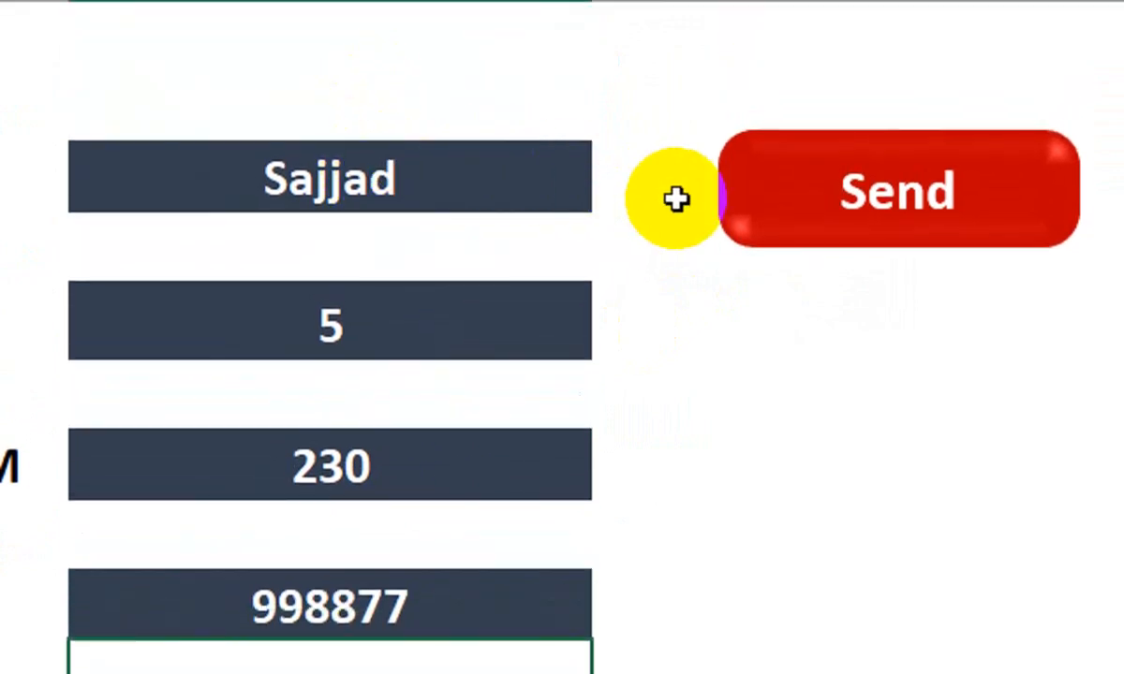
pyautogui.click(828, 251)
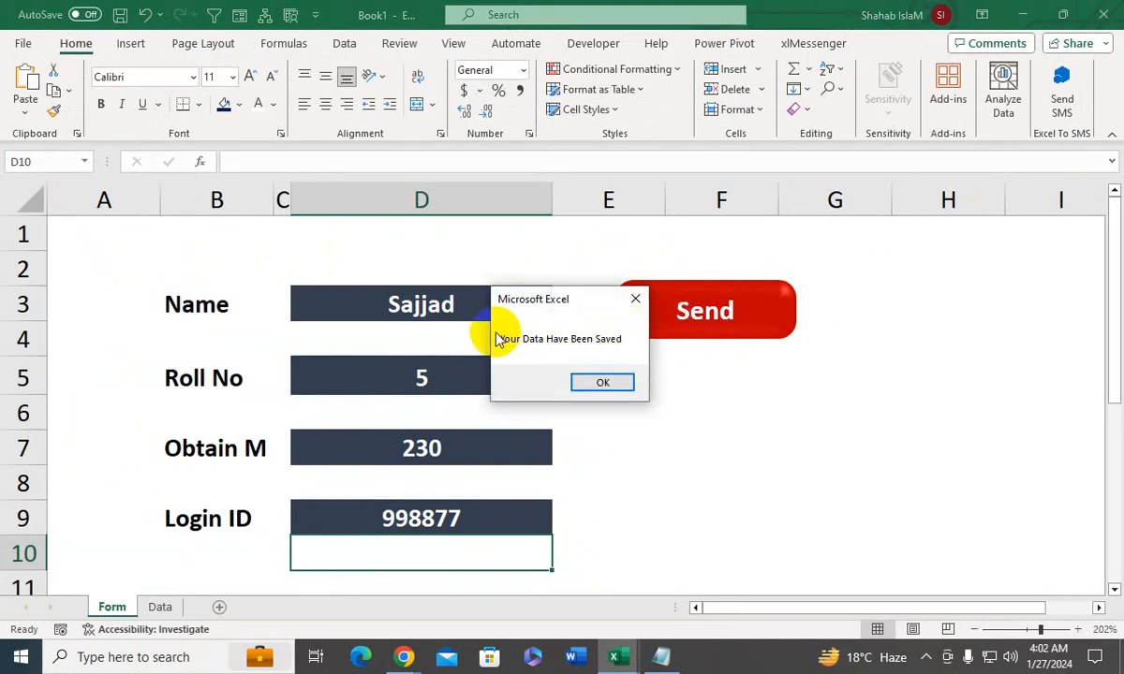
pyautogui.click(620, 382)
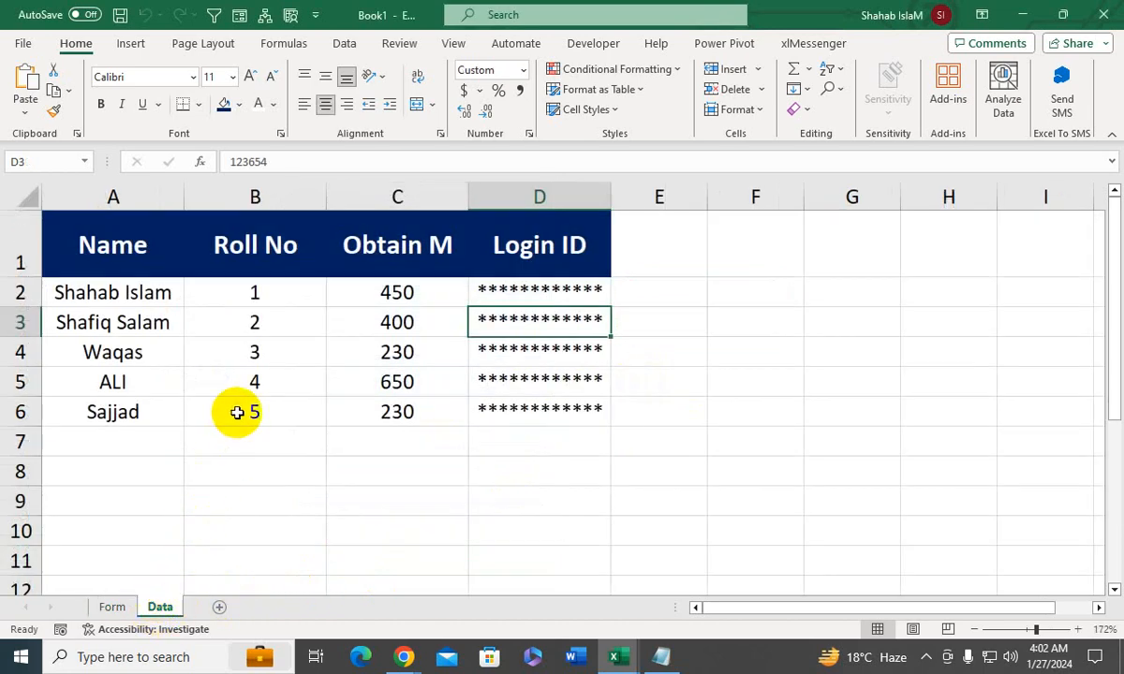
# - Check the roll number and masked login ID of the new record on the Data sheet, and return to the Form sheet
pyautogui.click(236, 411)
pyautogui.click(507, 414)
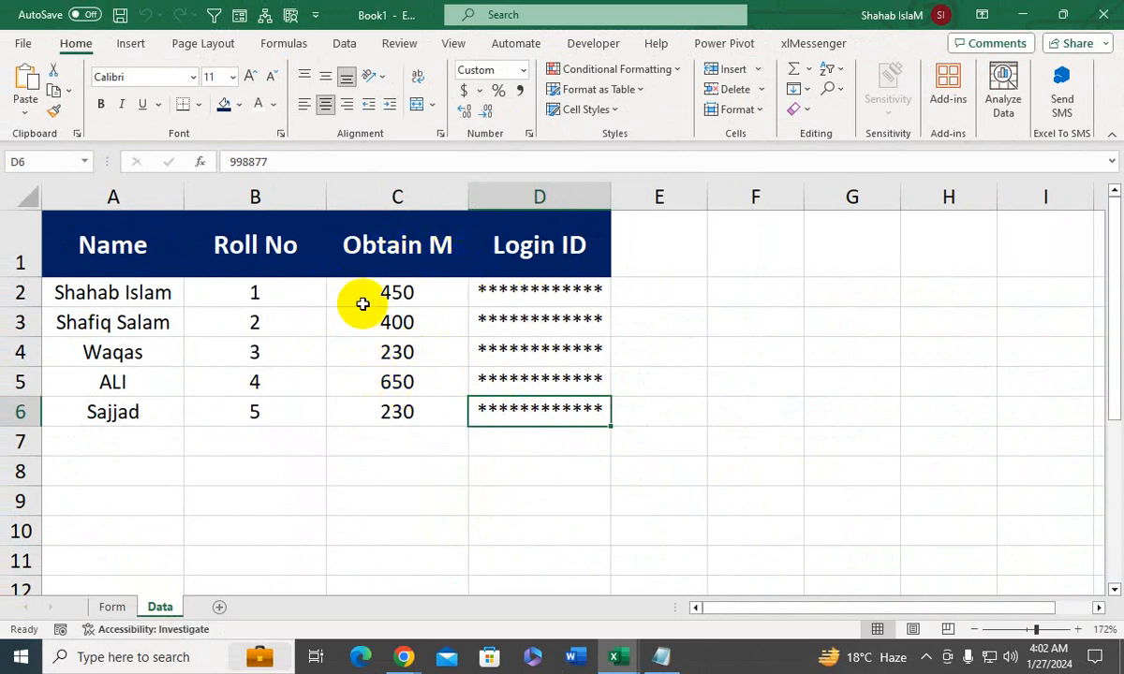
pyautogui.click(111, 607)
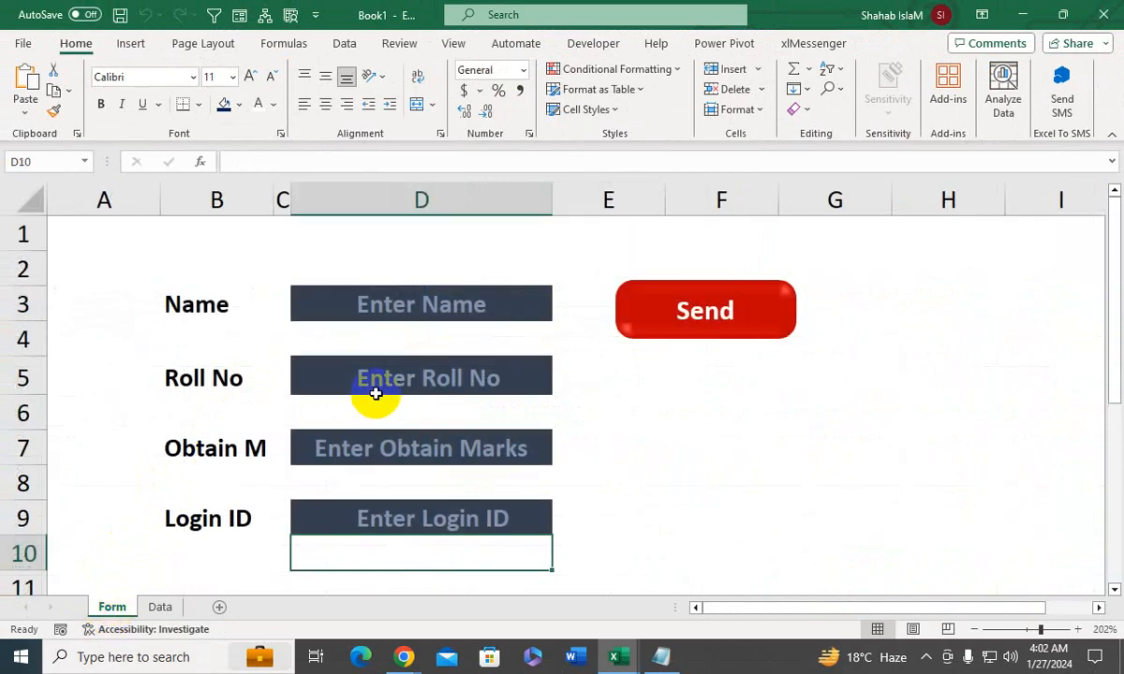
pyautogui.click(363, 451)
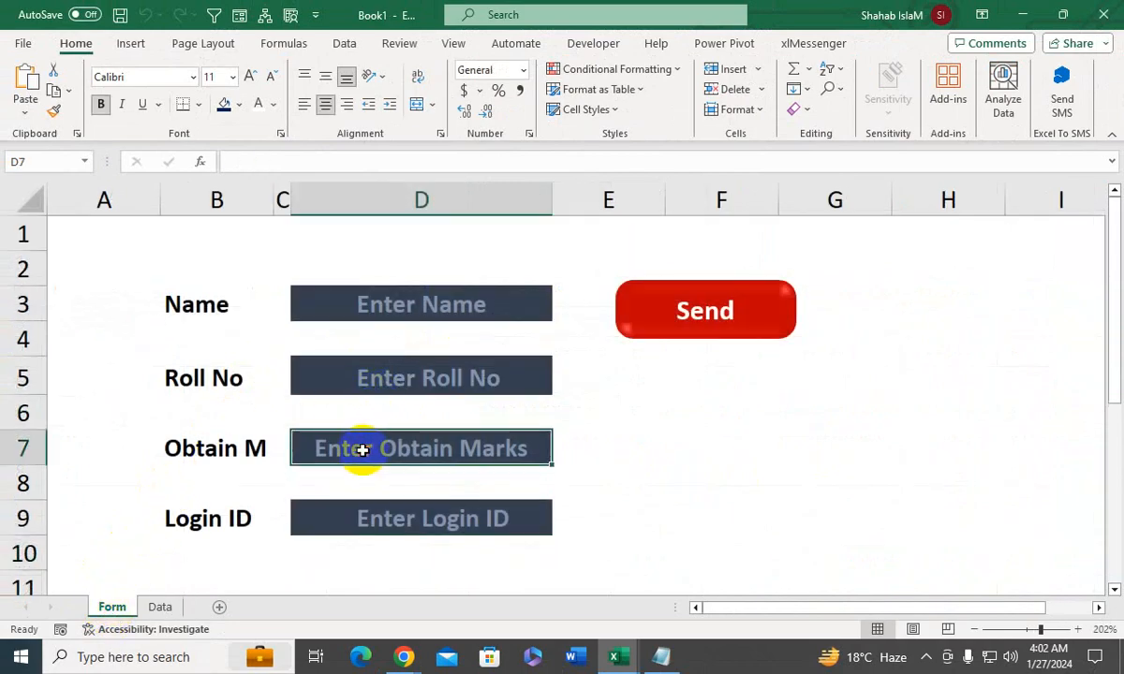
pyautogui.click(394, 511)
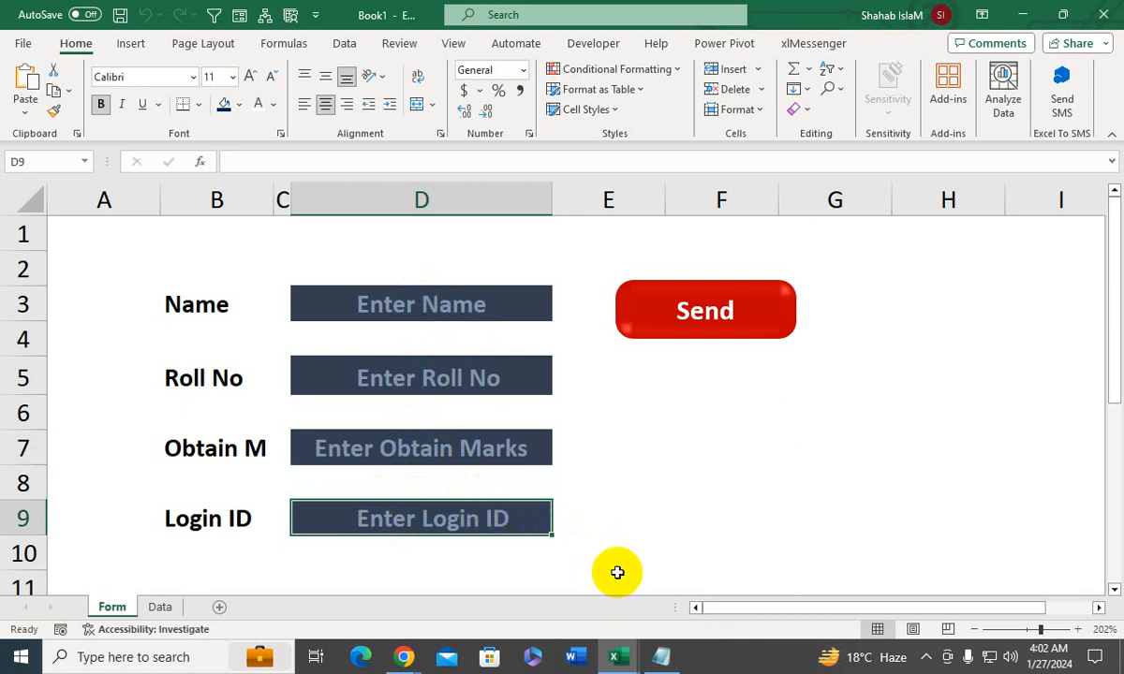
# - Examine the CountIf duplicate check in the send macro's code and compare it with the Login ID column on the Data sheet
pyautogui.moveTo(617, 654)
pyautogui.click(684, 581)
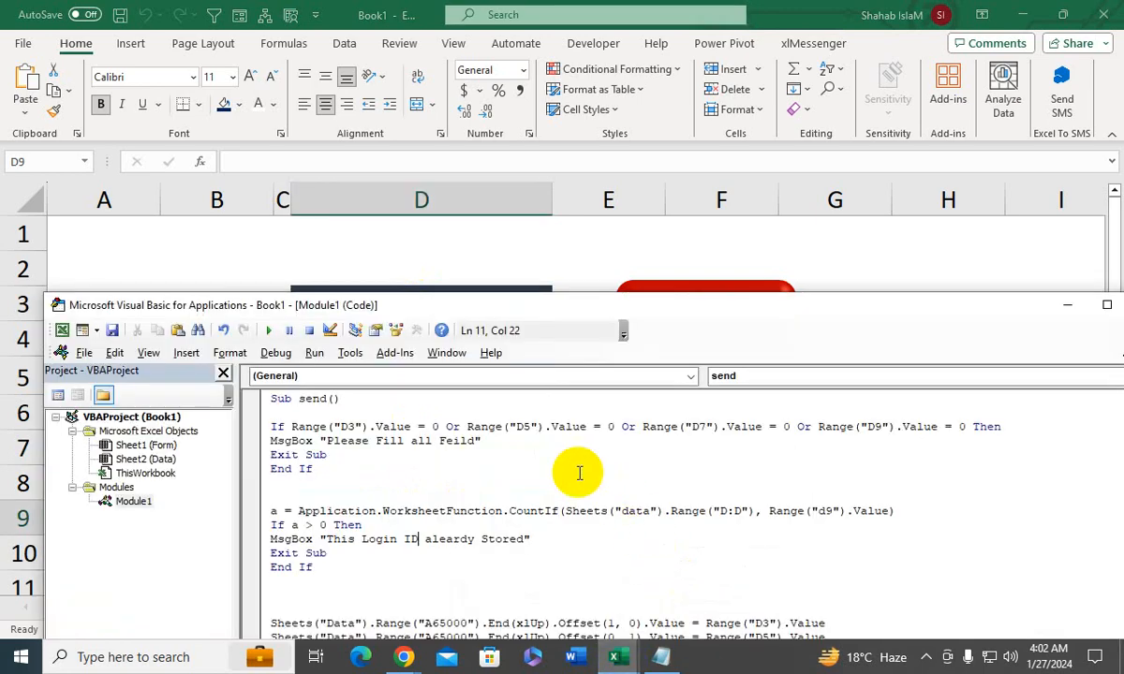
pyautogui.moveTo(356, 309); pyautogui.dragTo(331, 148)
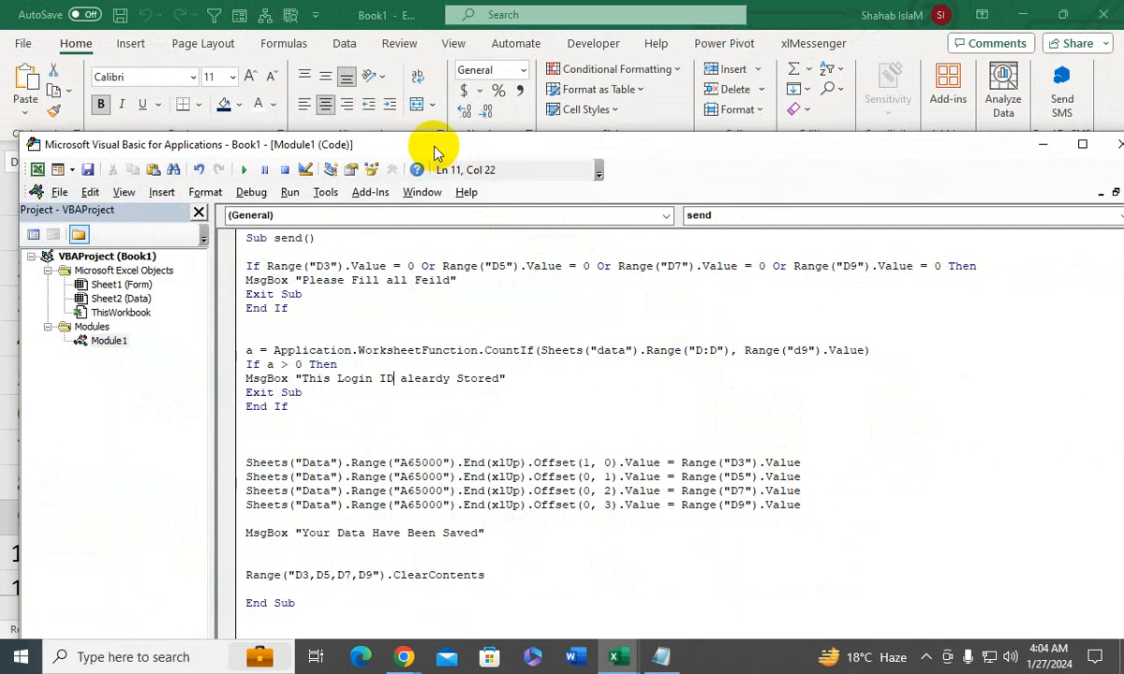
pyautogui.moveTo(432, 145); pyautogui.dragTo(894, 210)
pyautogui.click(161, 608)
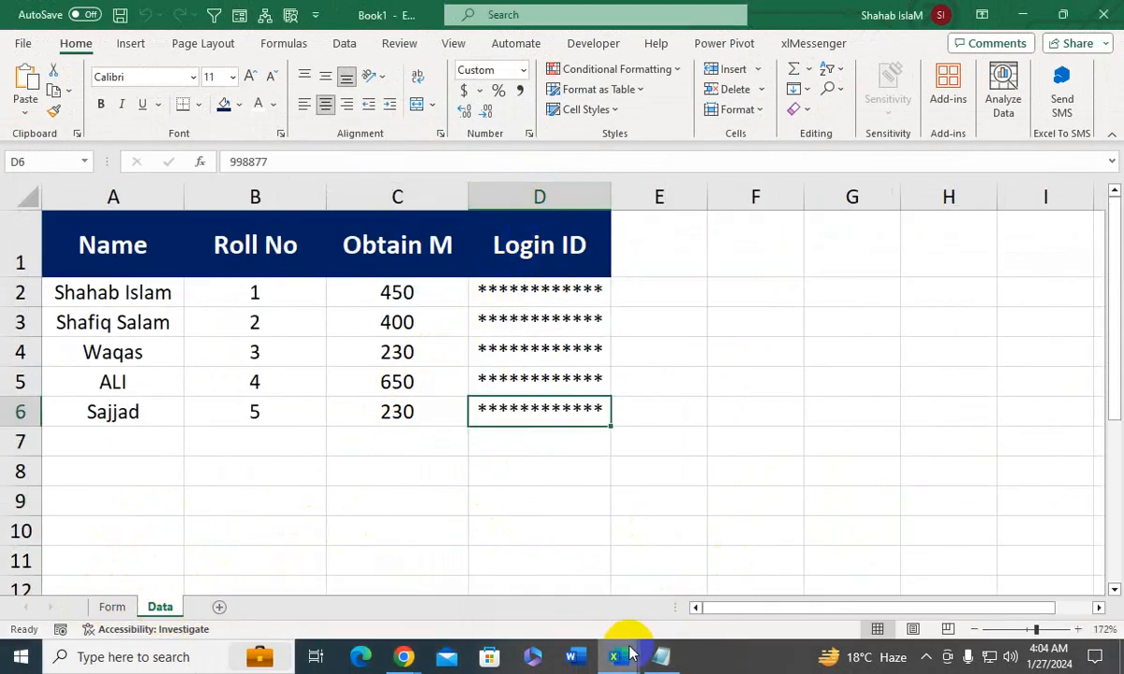
pyautogui.moveTo(618, 651)
pyautogui.click(710, 566)
pyautogui.moveTo(773, 227); pyautogui.dragTo(408, 199)
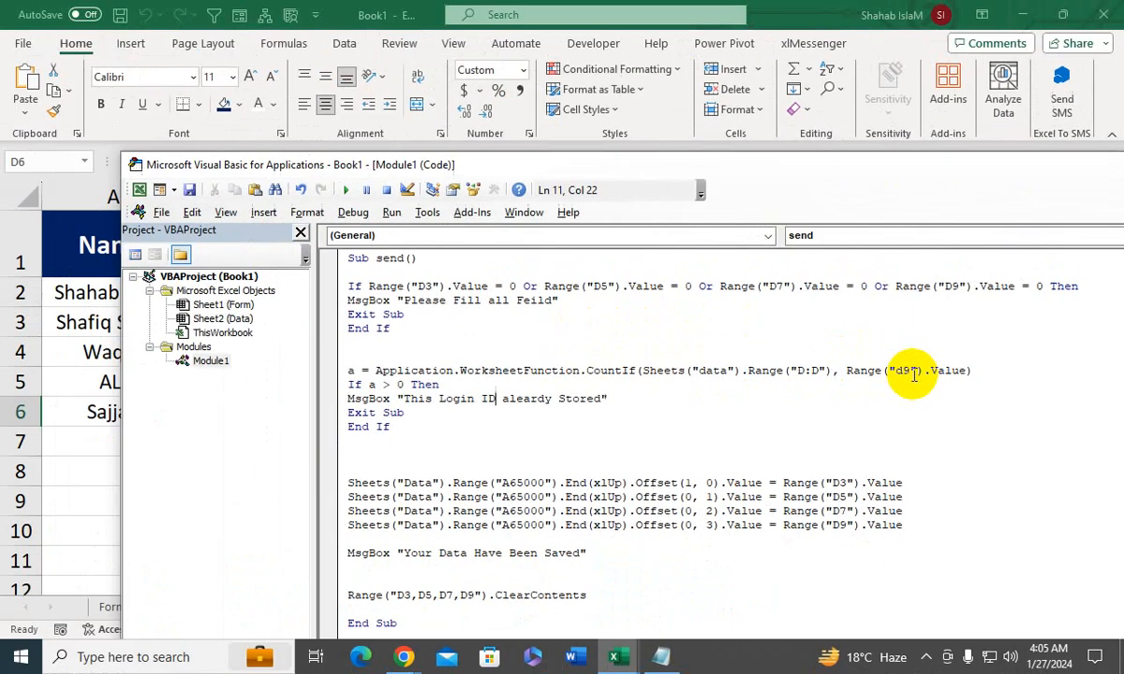
# - Return to the Form sheet with its fields empty and run the send macro from the VBA editor
pyautogui.click(110, 609)
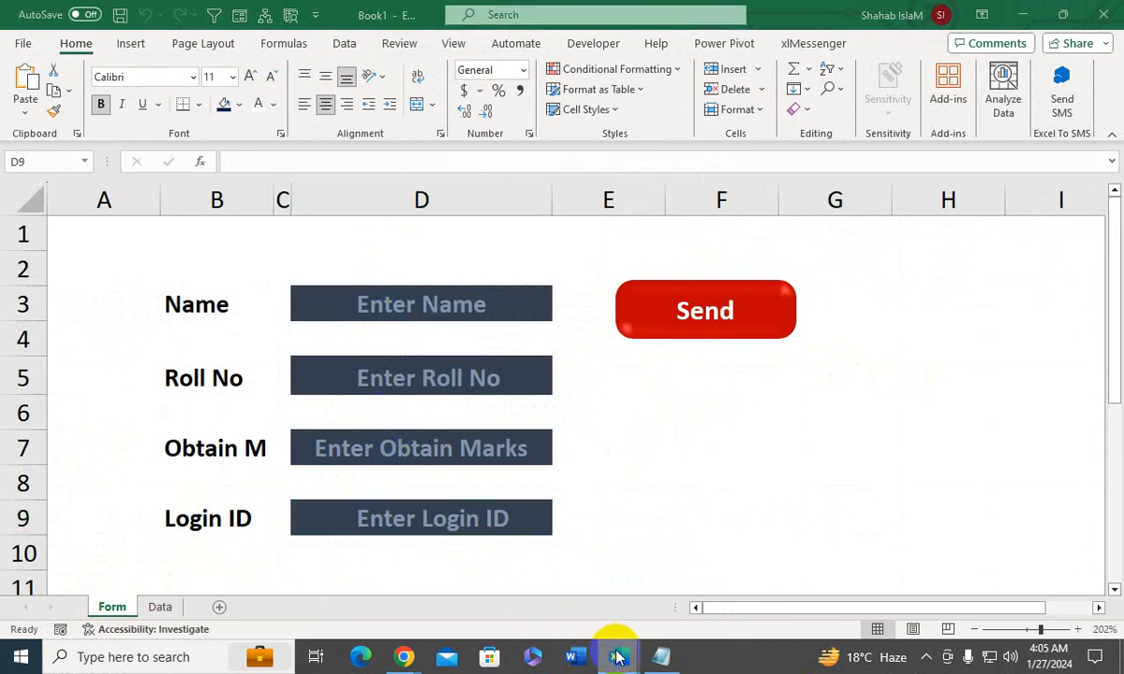
pyautogui.moveTo(614, 637)
pyautogui.click(704, 557)
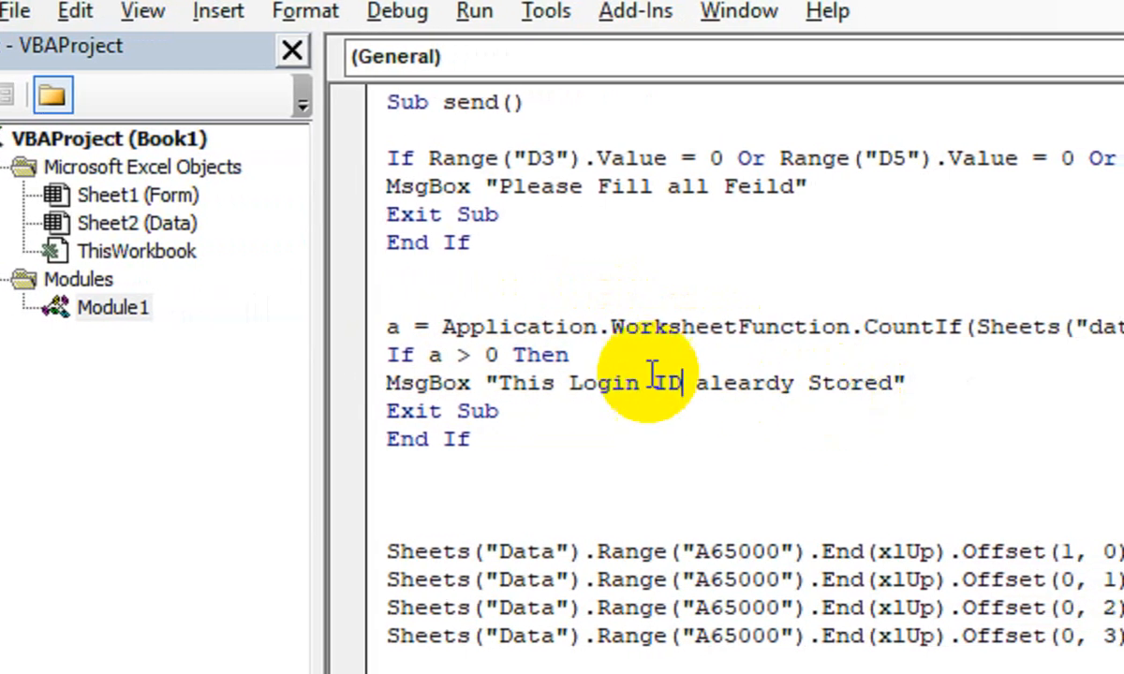
pyautogui.click(395, 323)
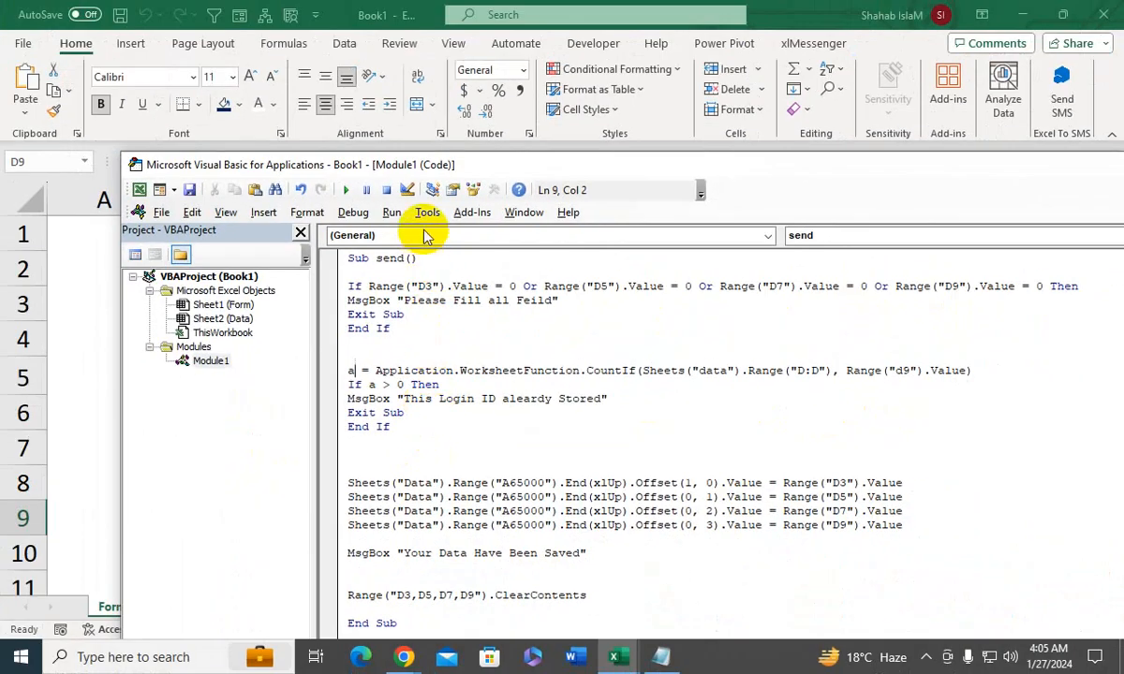
pyautogui.click(347, 190)
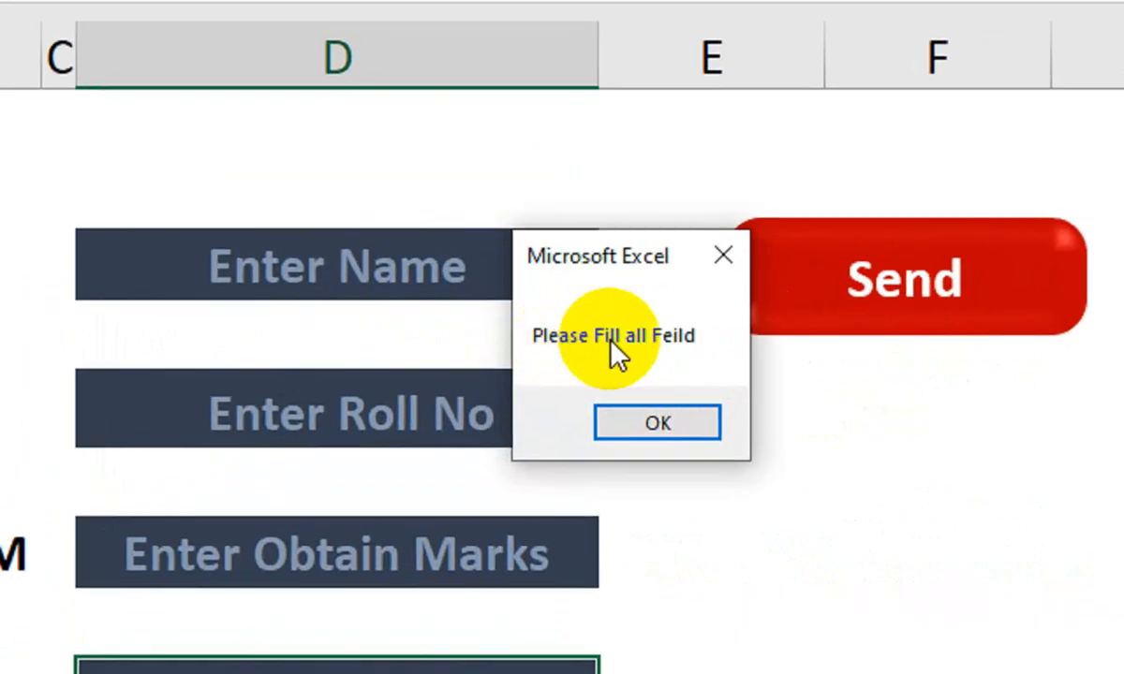
# - Dismiss the message and fill the empty form with the student's first name and roll number 6
pyautogui.click(654, 427)
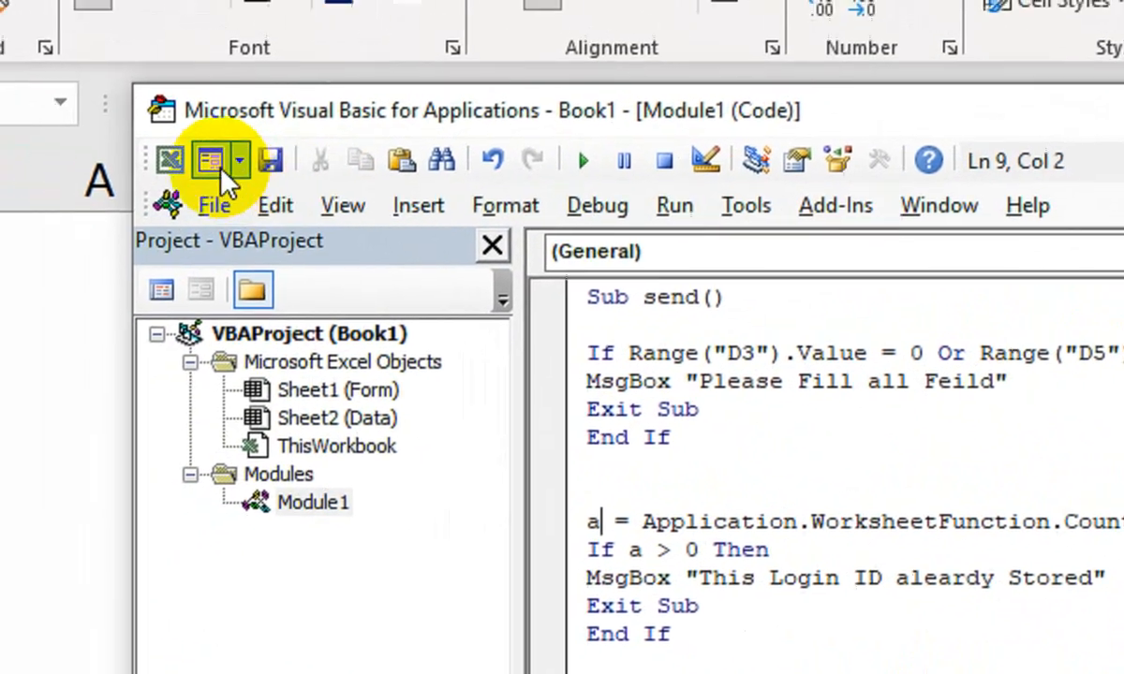
pyautogui.click(221, 170)
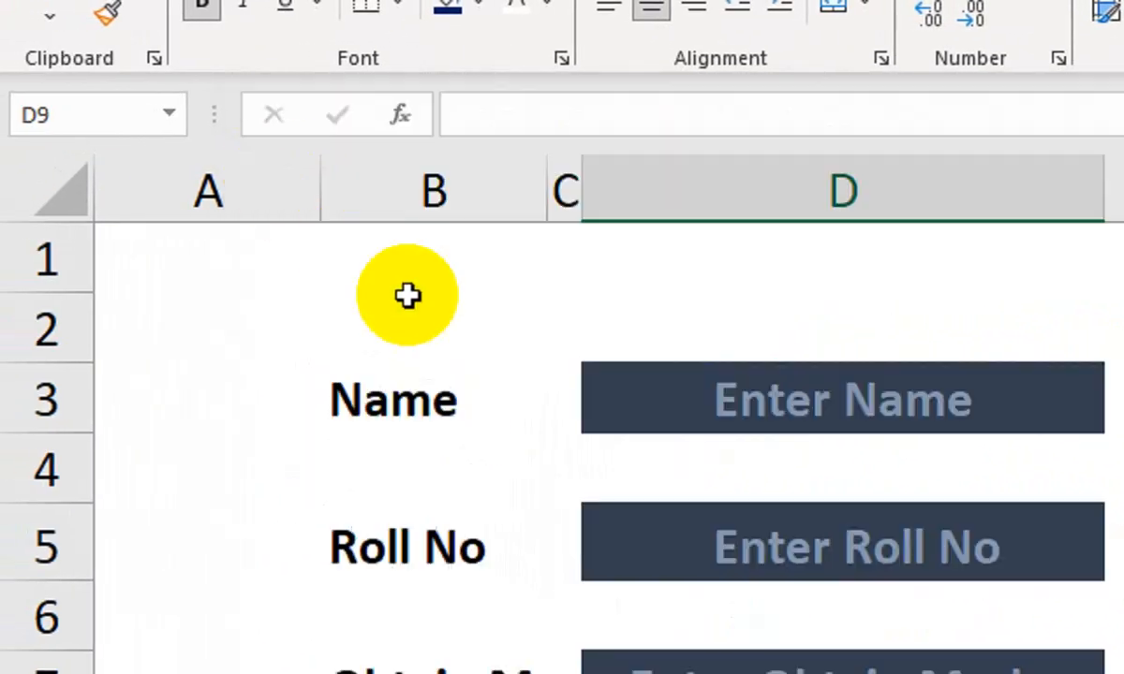
pyautogui.click(779, 421)
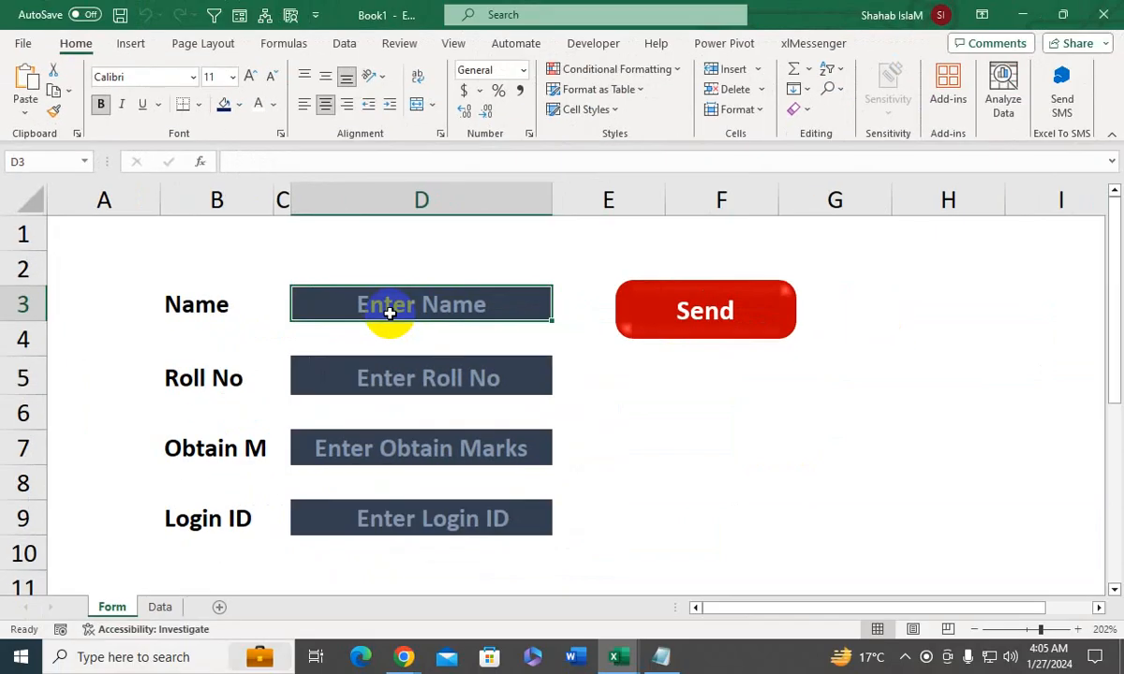
pyautogui.write('Ashir')
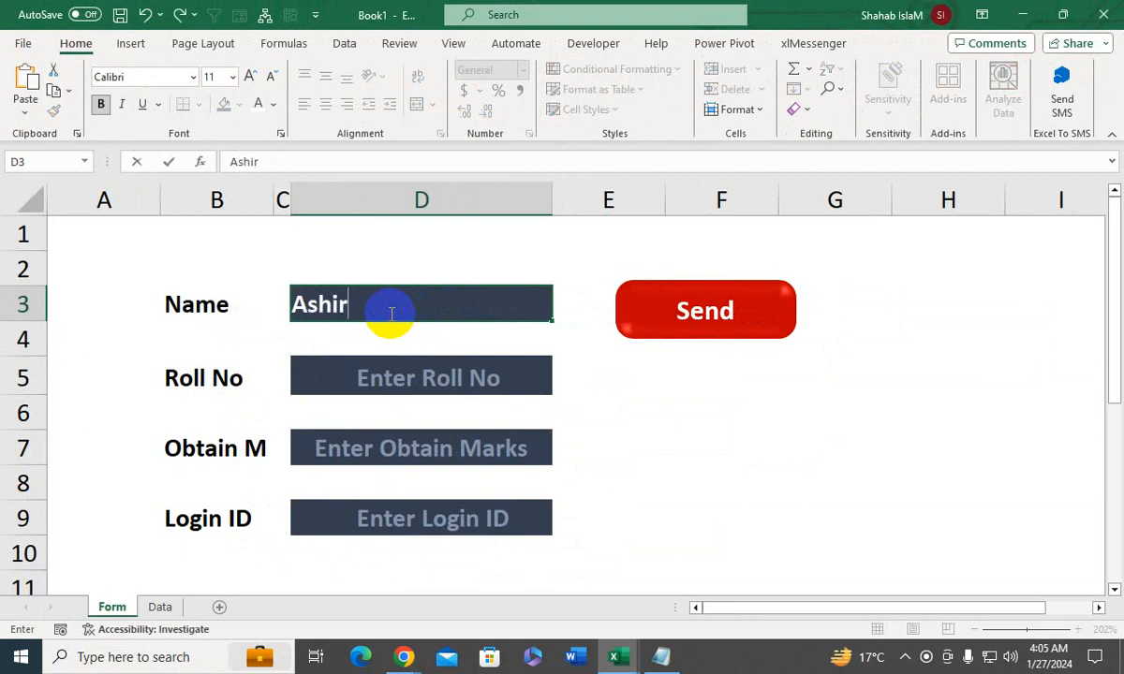
pyautogui.click(390, 364)
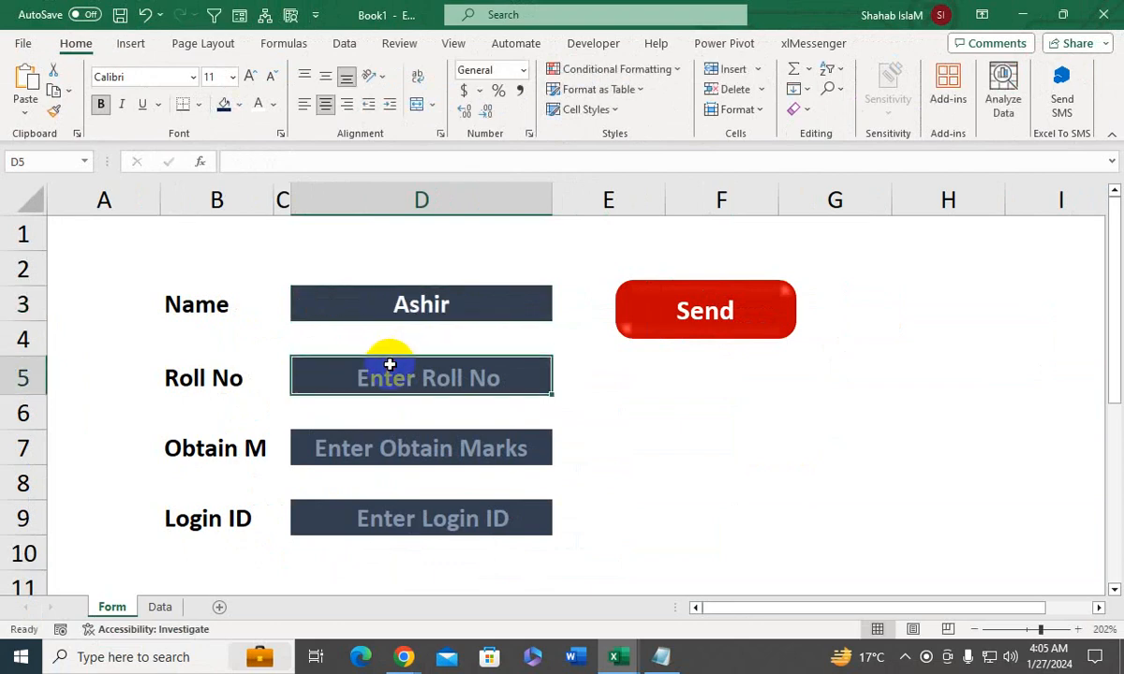
pyautogui.write('6')
pyautogui.press('Return')
# - Enter obtained marks of 450 and an unused login ID, and submit the record with the Send shape
pyautogui.click(390, 450)
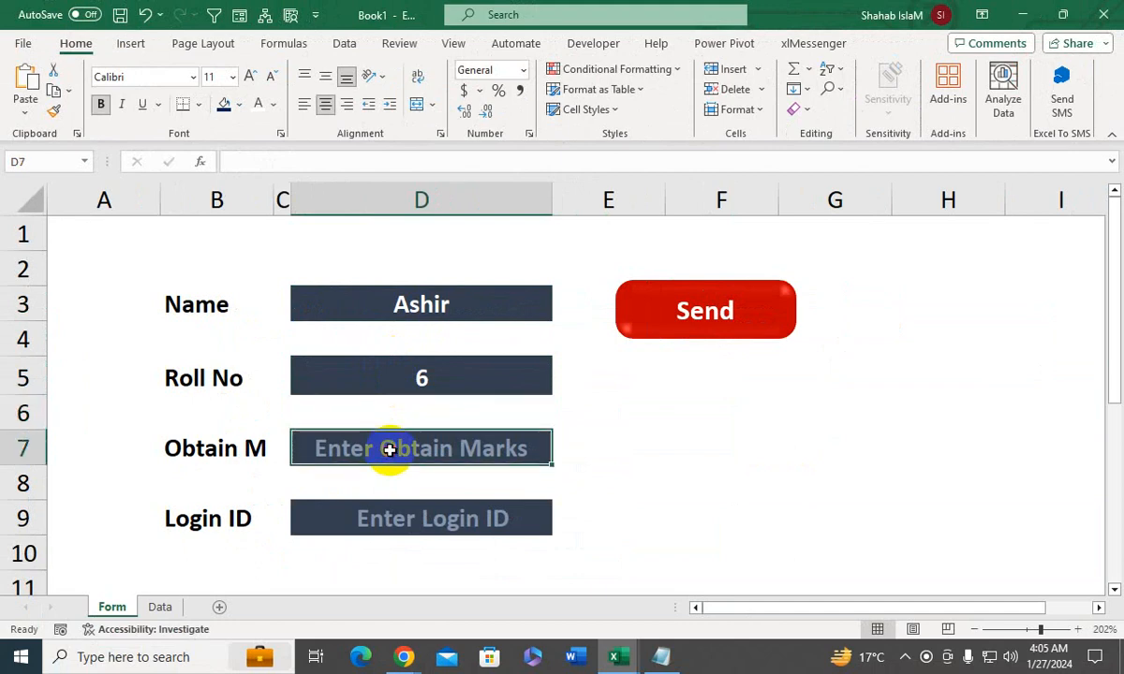
pyautogui.write('450')
pyautogui.press('Return')
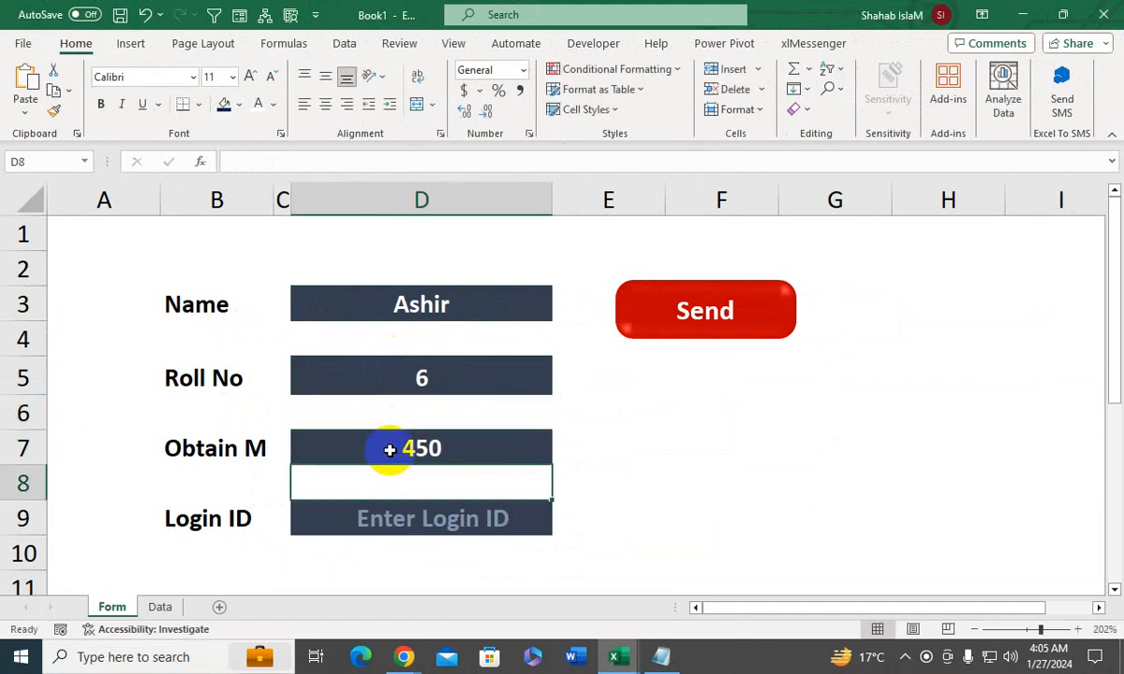
pyautogui.click(383, 513)
pyautogui.write('8888888')
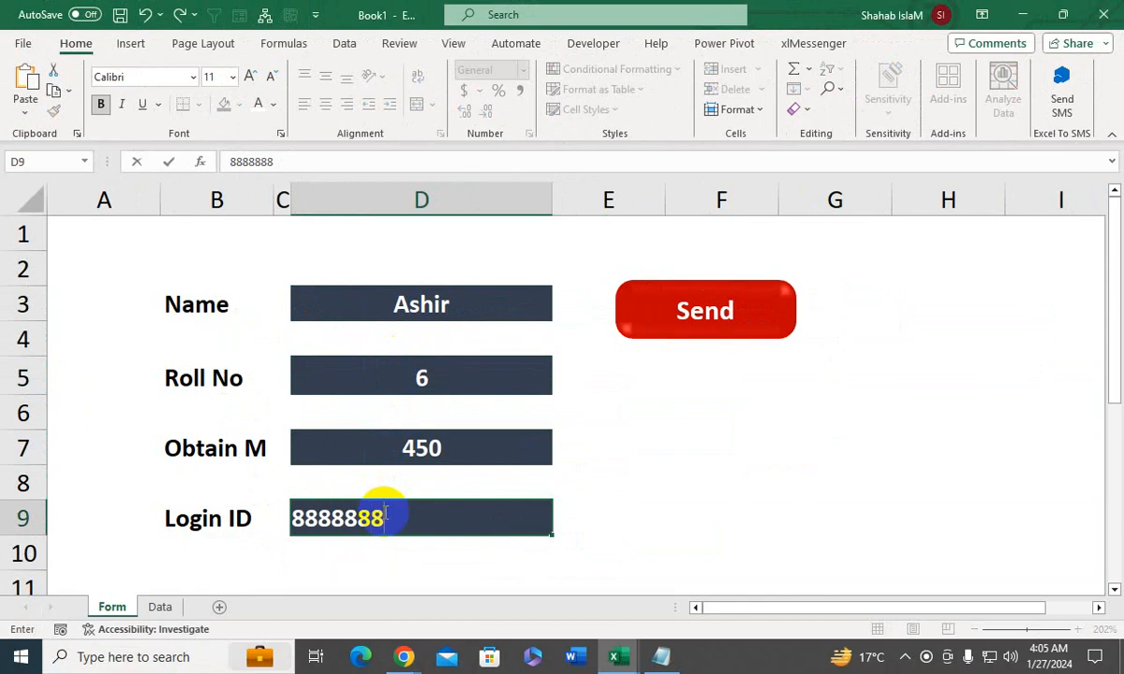
pyautogui.press('Return')
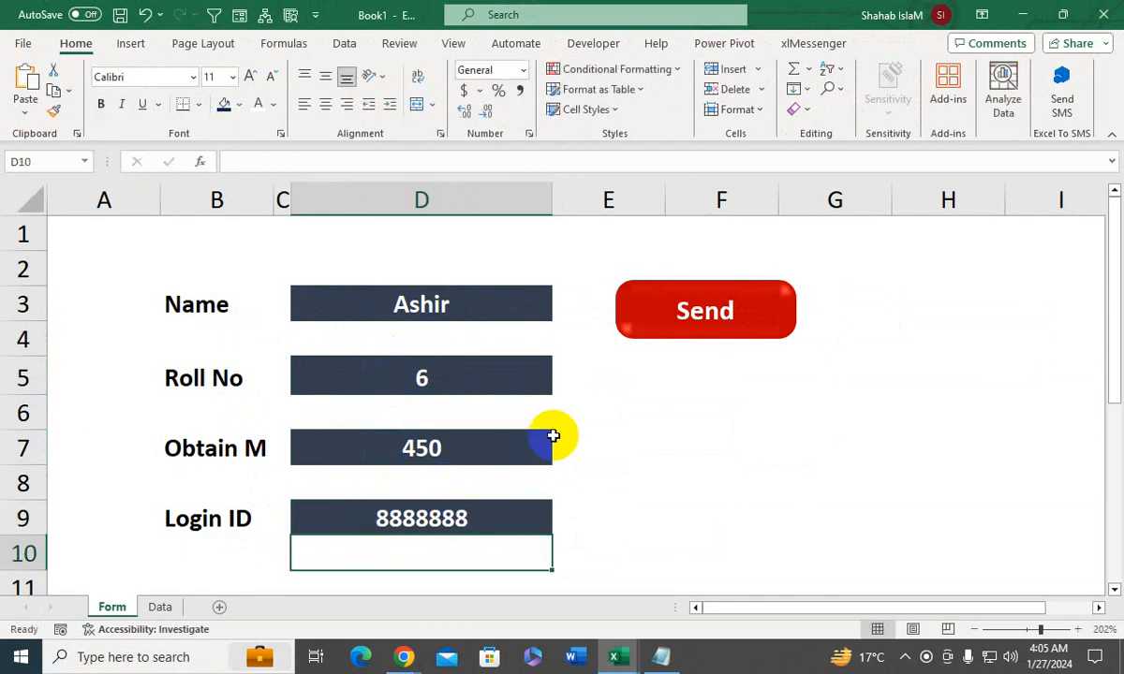
pyautogui.click(721, 305)
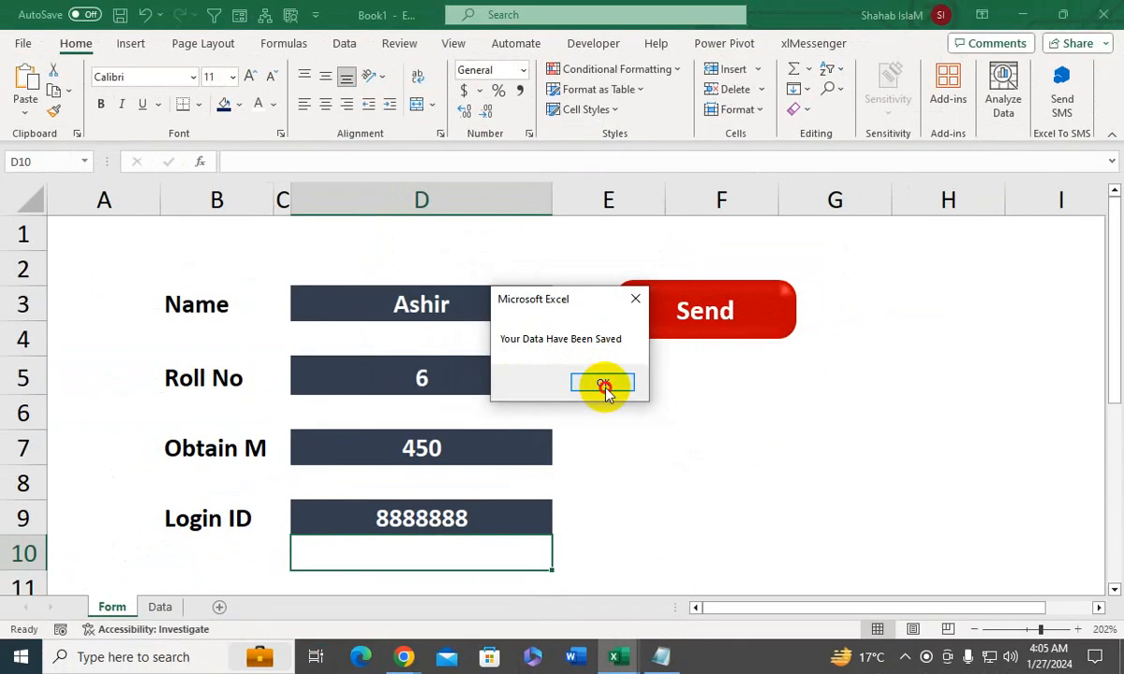
pyautogui.click(599, 384)
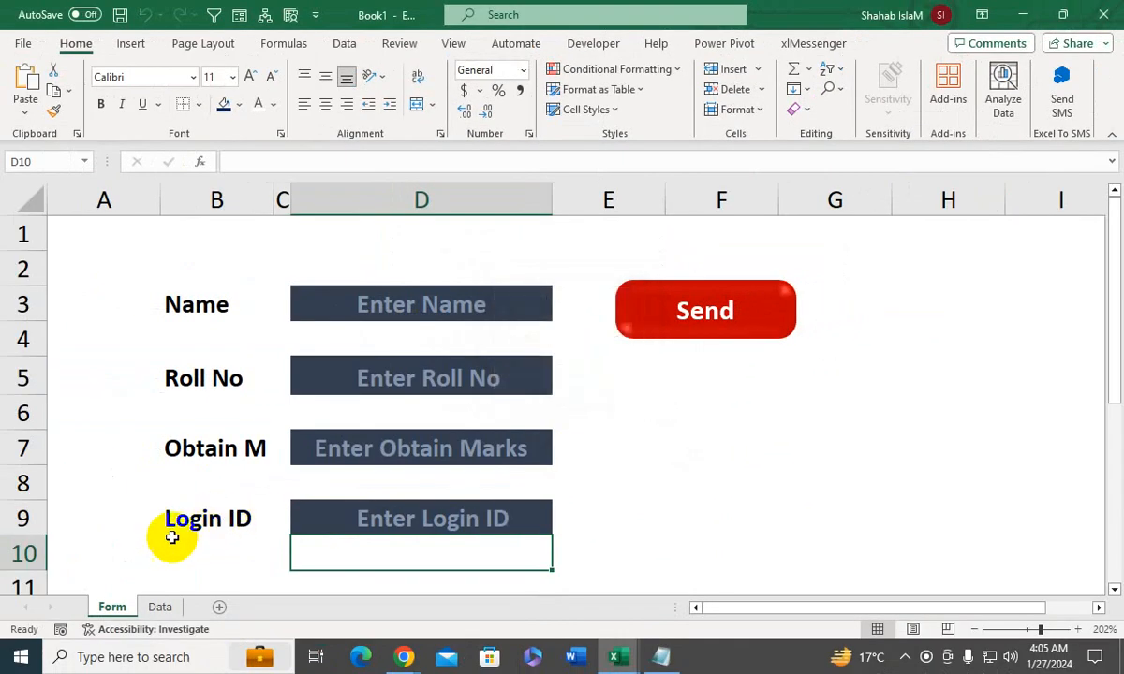
# - Check the newly saved record and the sequence of roll numbers on the Data sheet, and return to the Form sheet
pyautogui.click(160, 607)
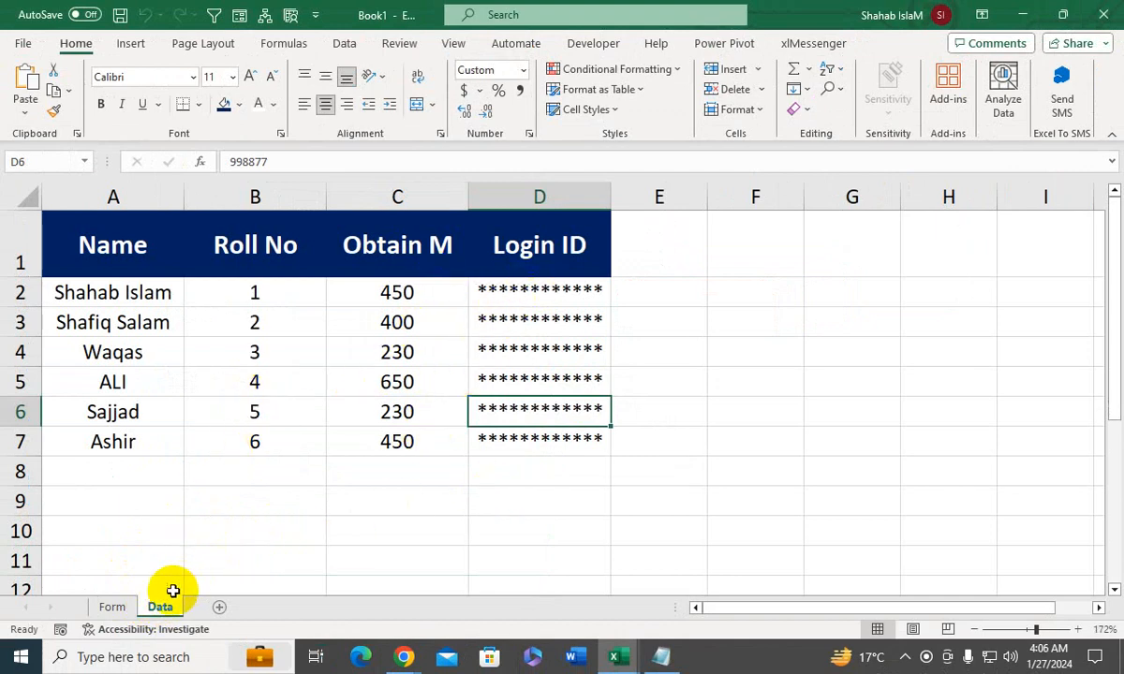
pyautogui.click(132, 609)
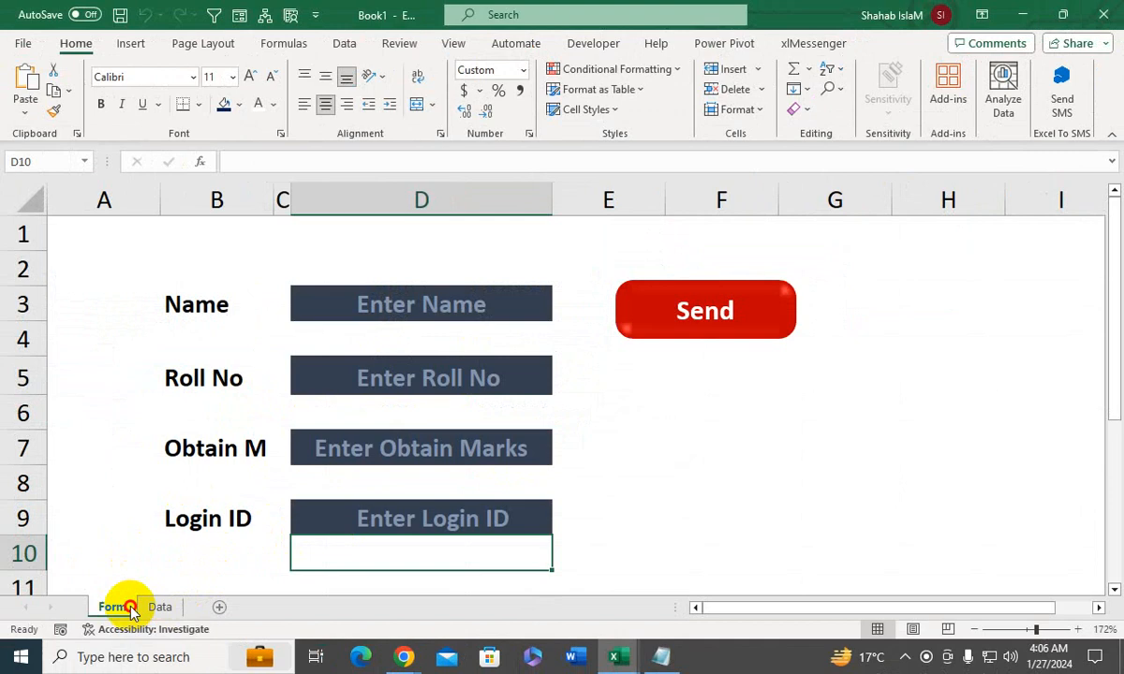
pyautogui.click(411, 366)
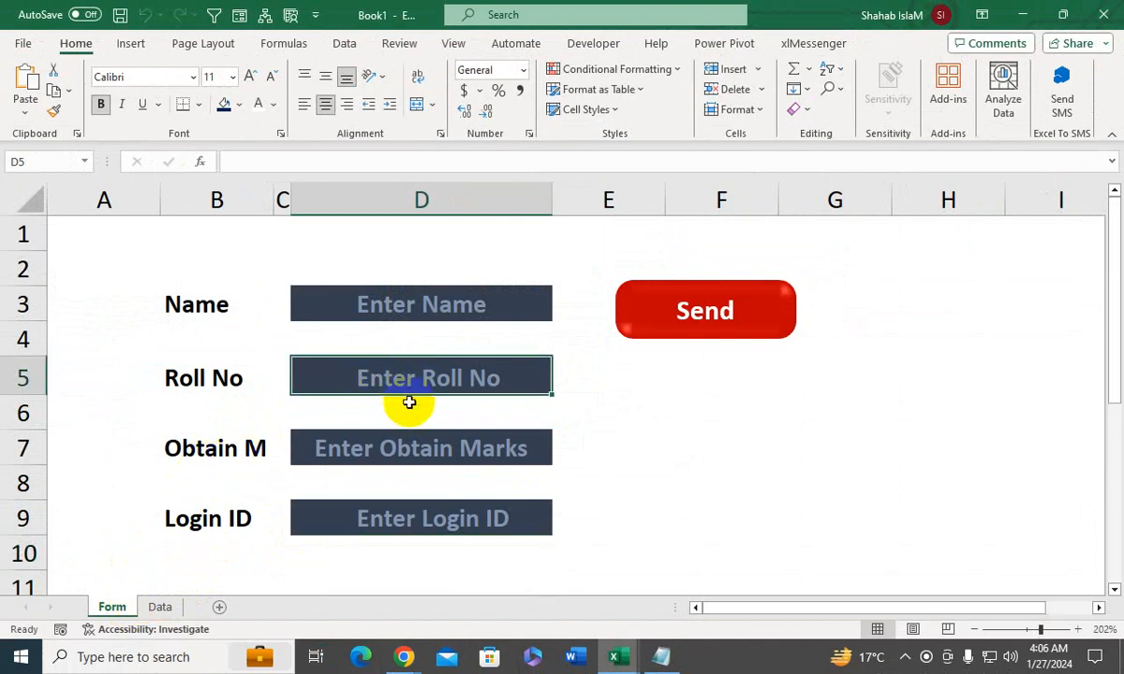
pyautogui.click(159, 607)
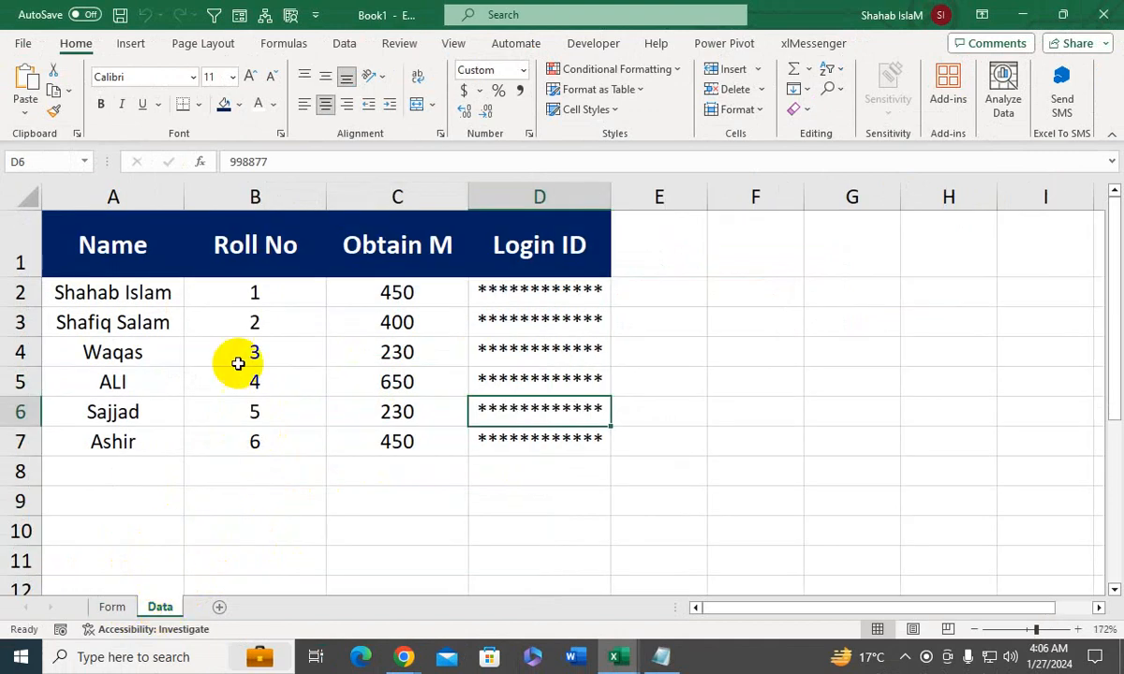
pyautogui.click(114, 605)
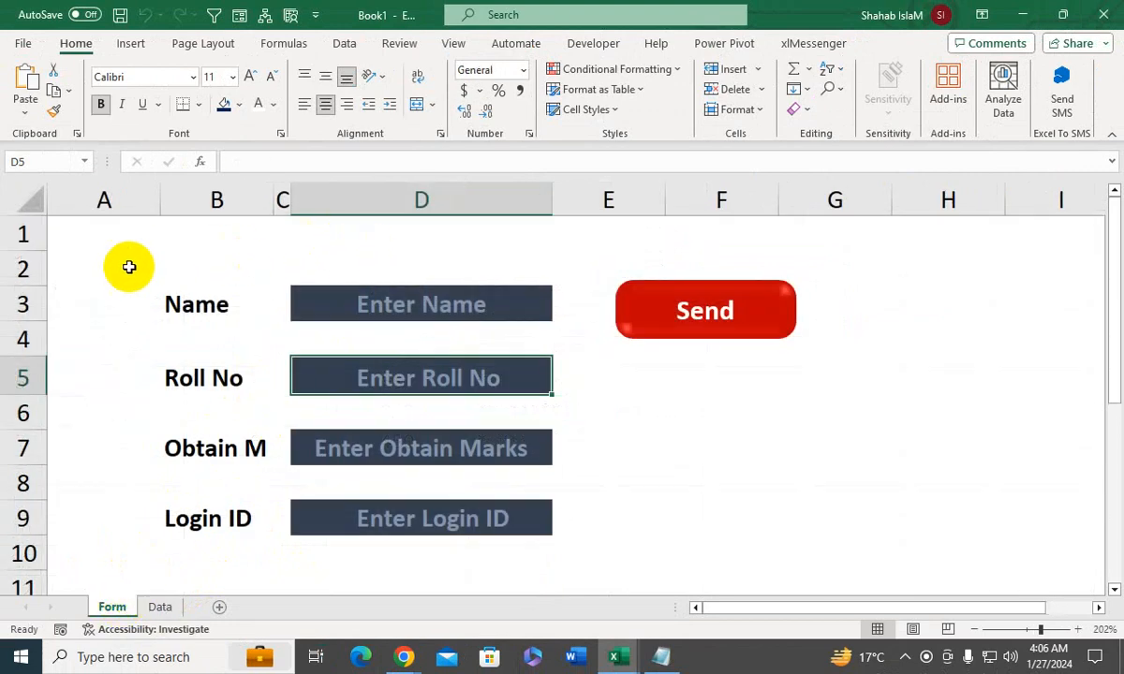
# - Calculate the next roll number in cell A2 of the Form sheet with =COUNT(Data!B:B)+1
pyautogui.click(125, 268)
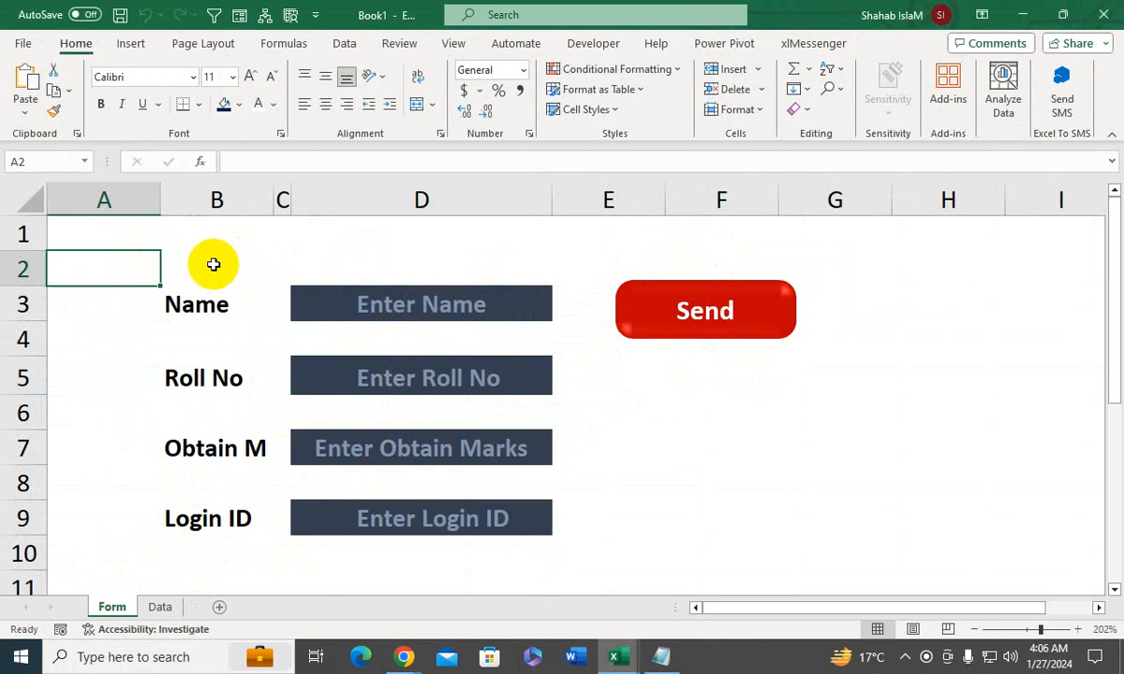
pyautogui.write('=count')
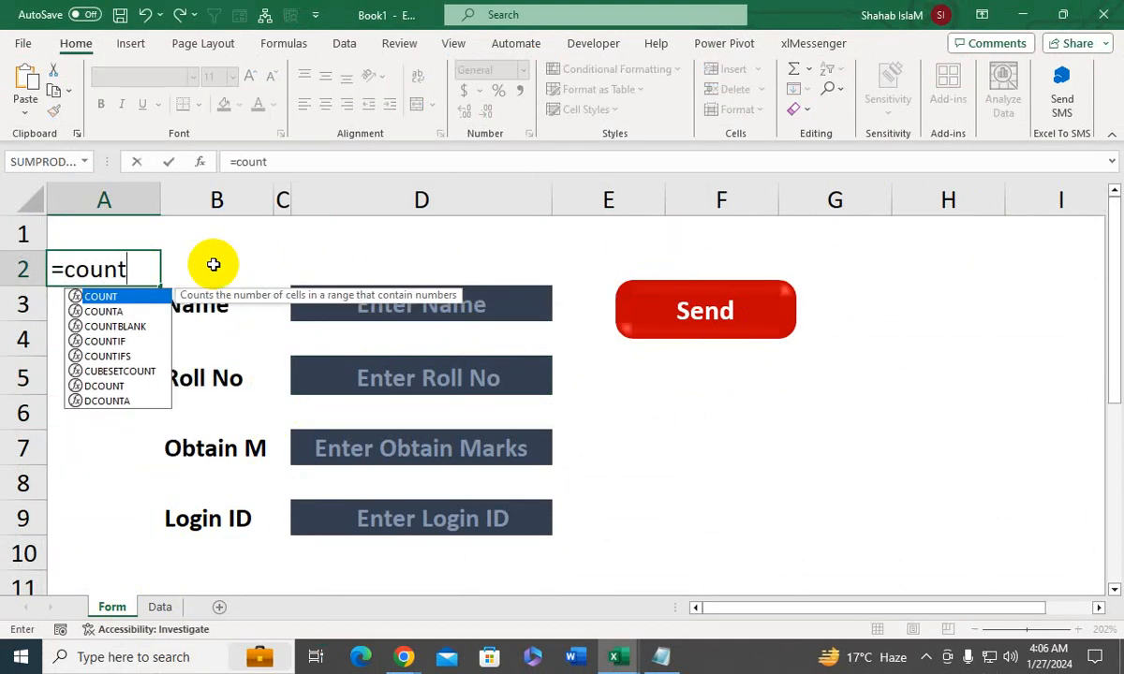
pyautogui.press('Tab')
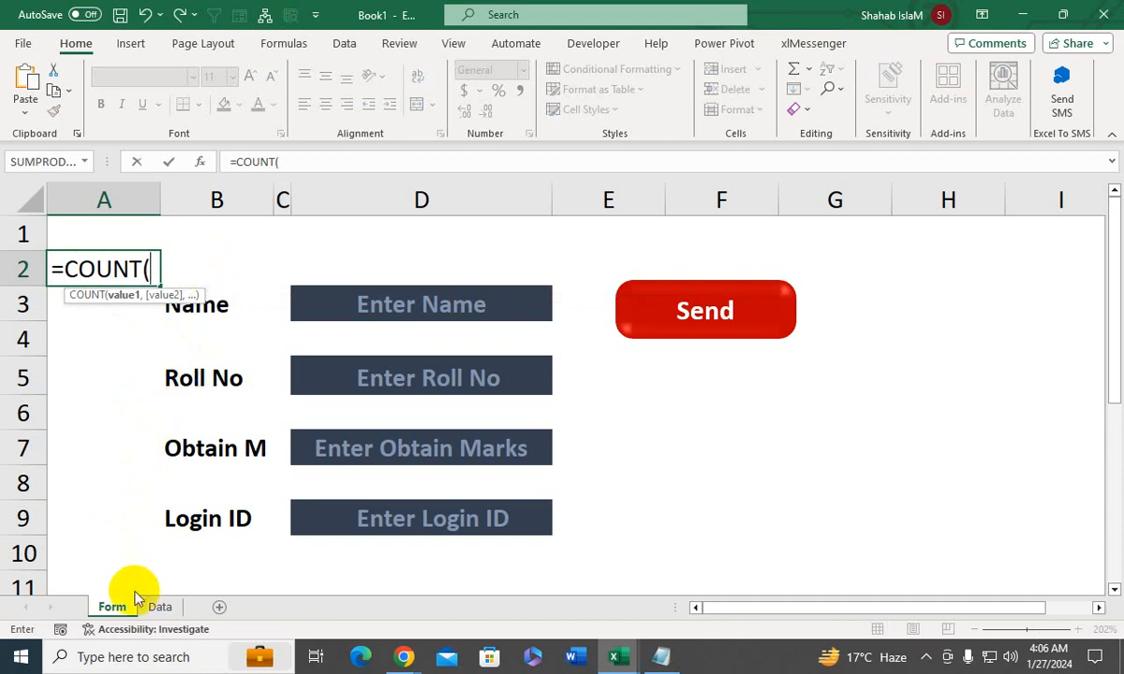
pyautogui.click(159, 607)
pyautogui.click(249, 194)
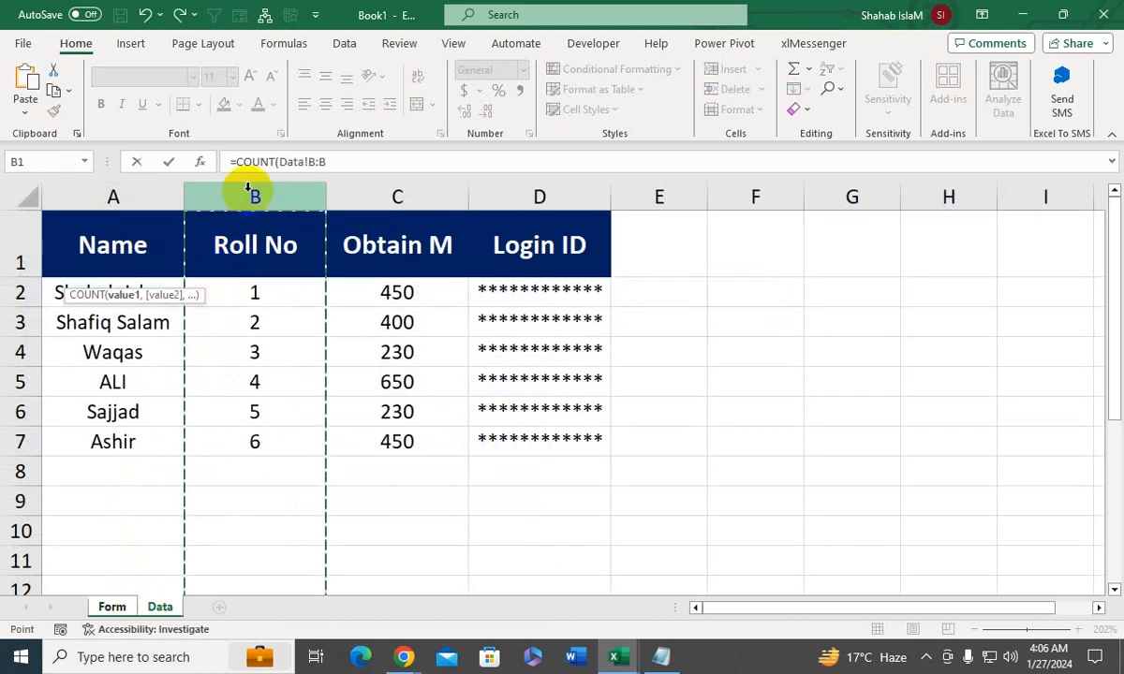
pyautogui.write(')+')
pyautogui.press('Return')
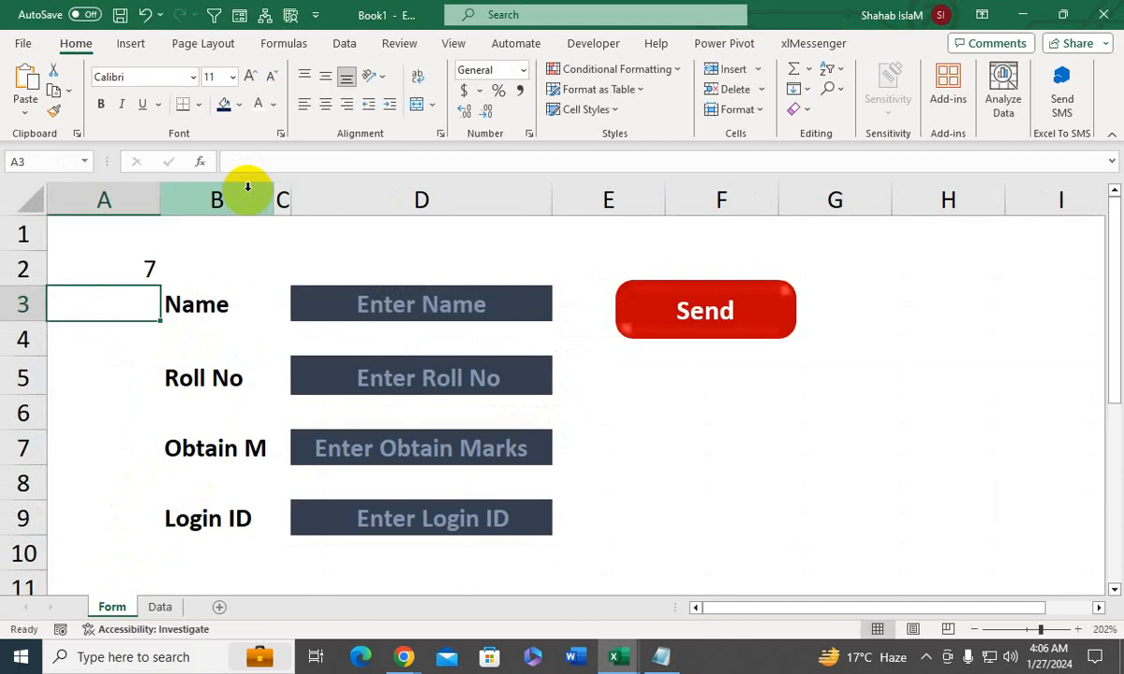
# - Format cell A2 with centered alignment, bold text and All Borders
pyautogui.click(75, 261)
pyautogui.click(325, 104)
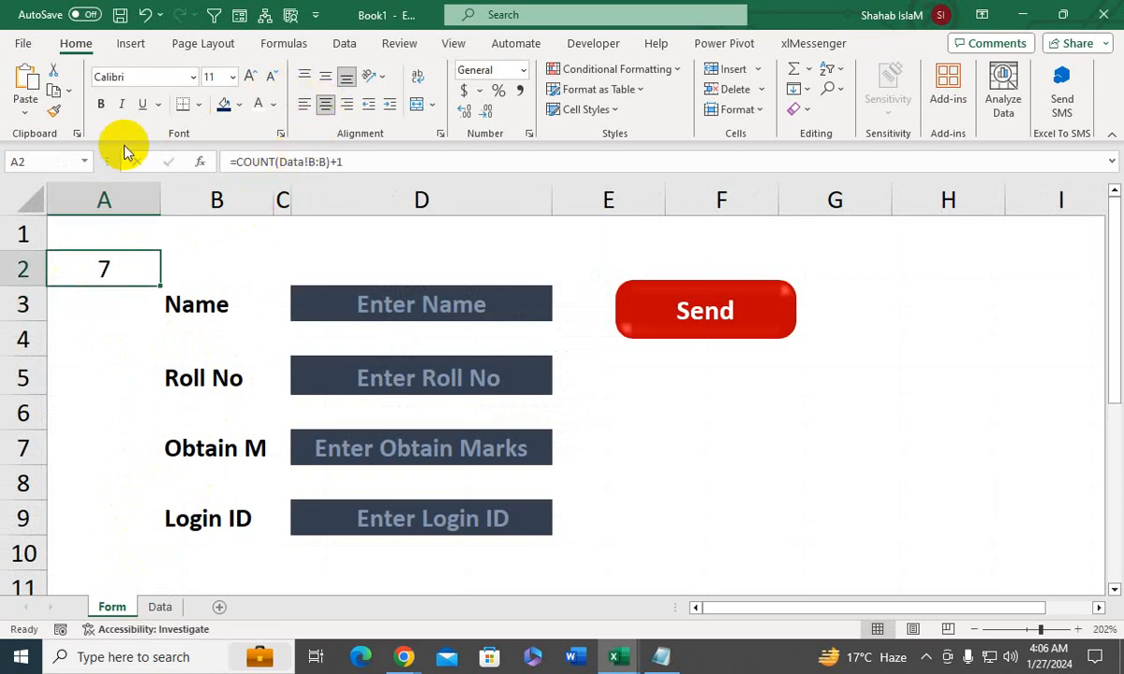
pyautogui.click(100, 104)
pyautogui.click(197, 104)
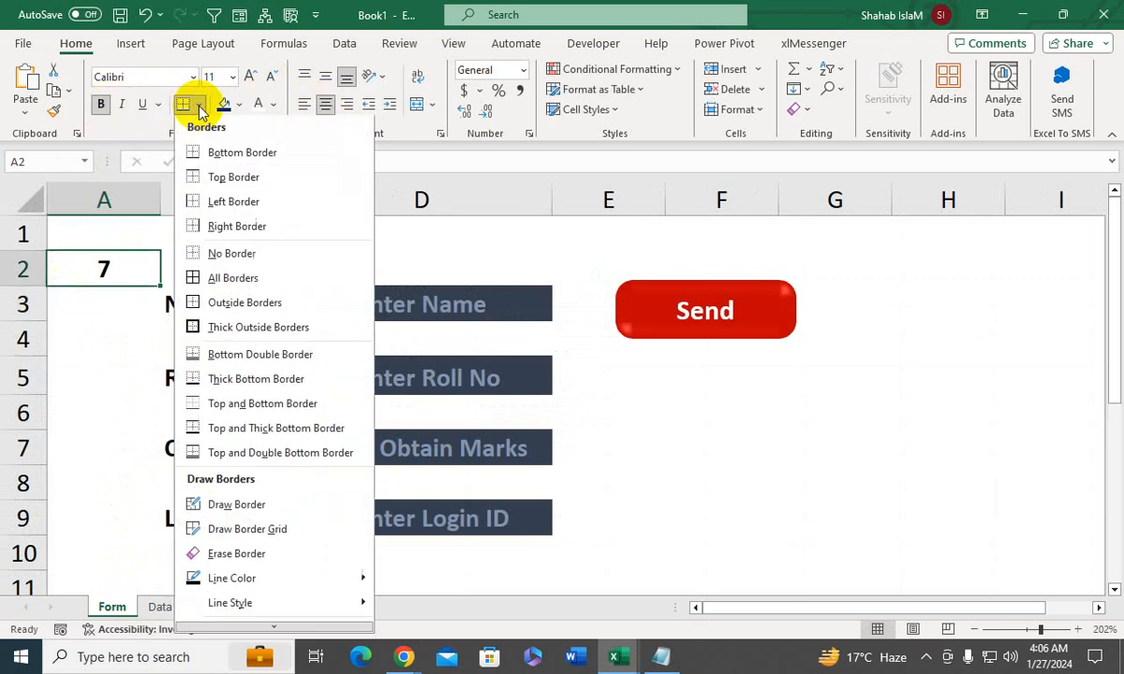
pyautogui.click(209, 278)
pyautogui.click(431, 381)
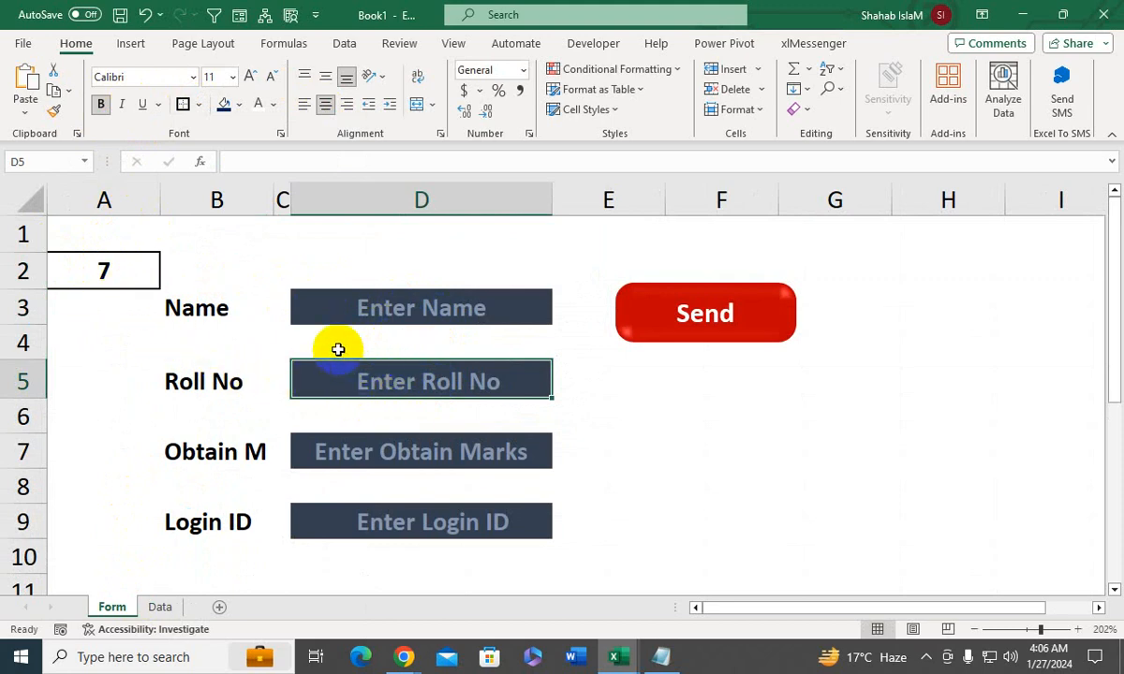
pyautogui.click(285, 381)
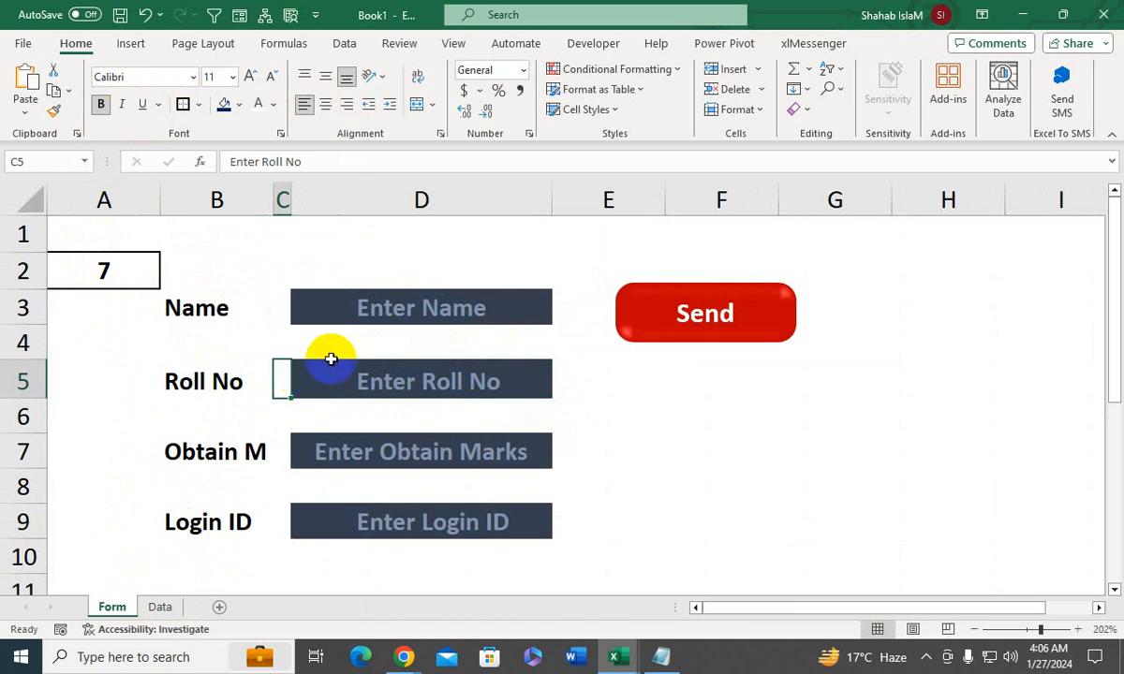
pyautogui.click(410, 261)
pyautogui.click(340, 421)
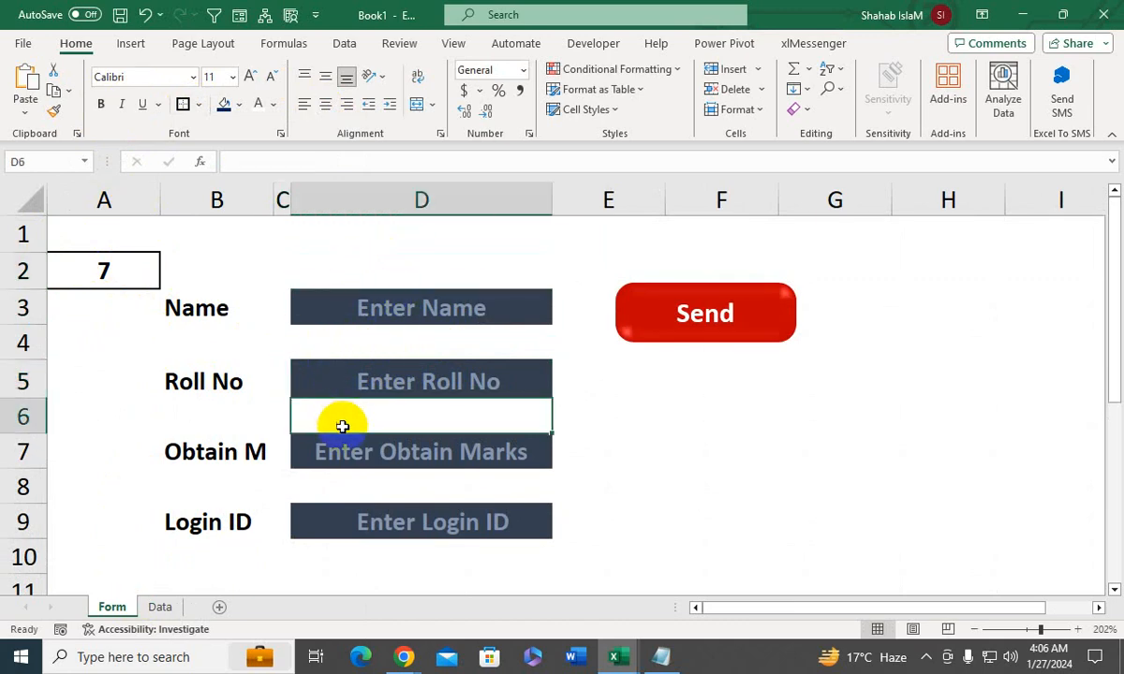
pyautogui.click(341, 440)
# - Switch to Chrome and look over the YouTube channel's video list and header
pyautogui.hotkey('alt', 'Tab')
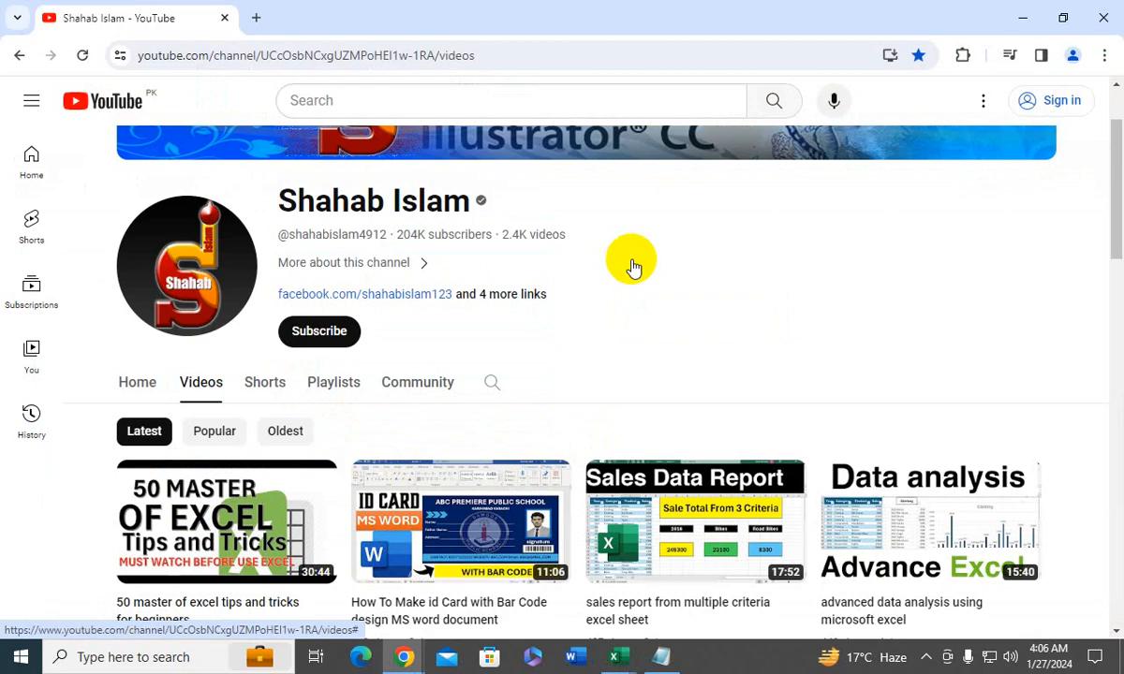
pyautogui.scroll(-5, 1114, 248)
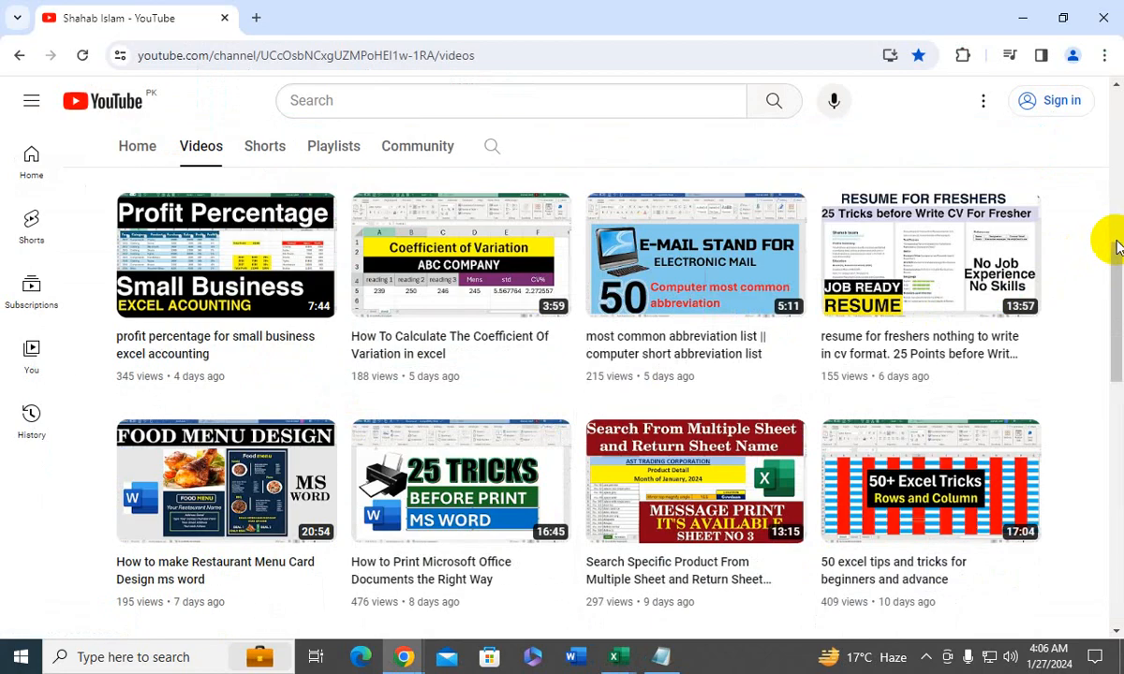
pyautogui.scroll(5, 1114, 248)
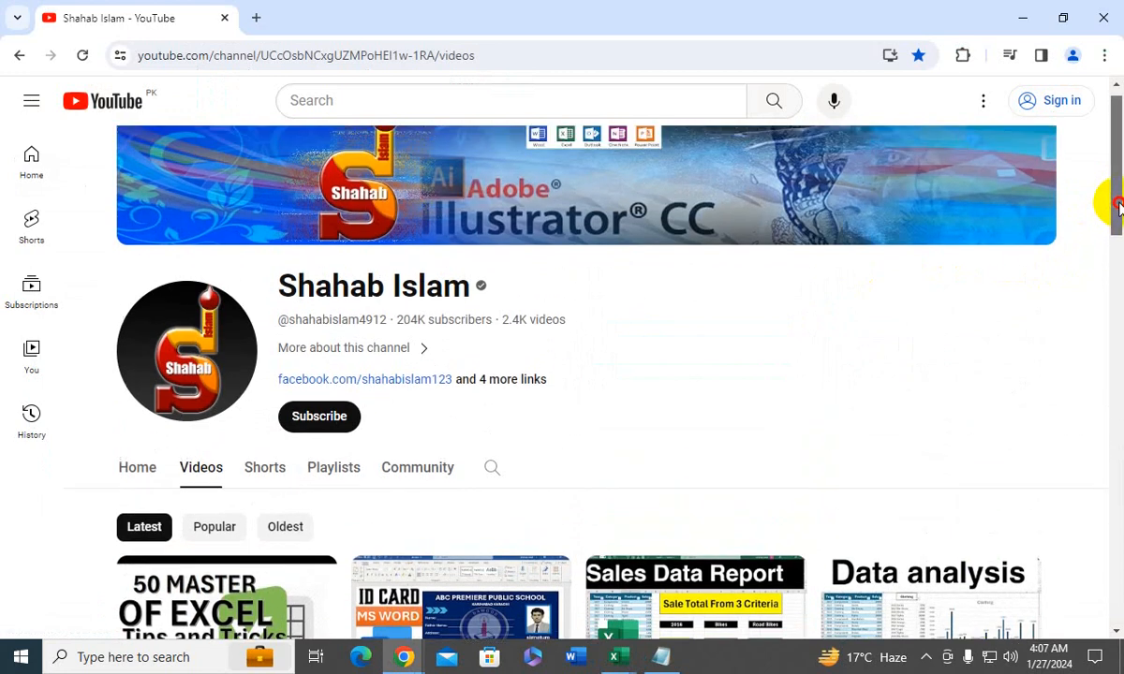
pyautogui.scroll(1, 1118, 206)
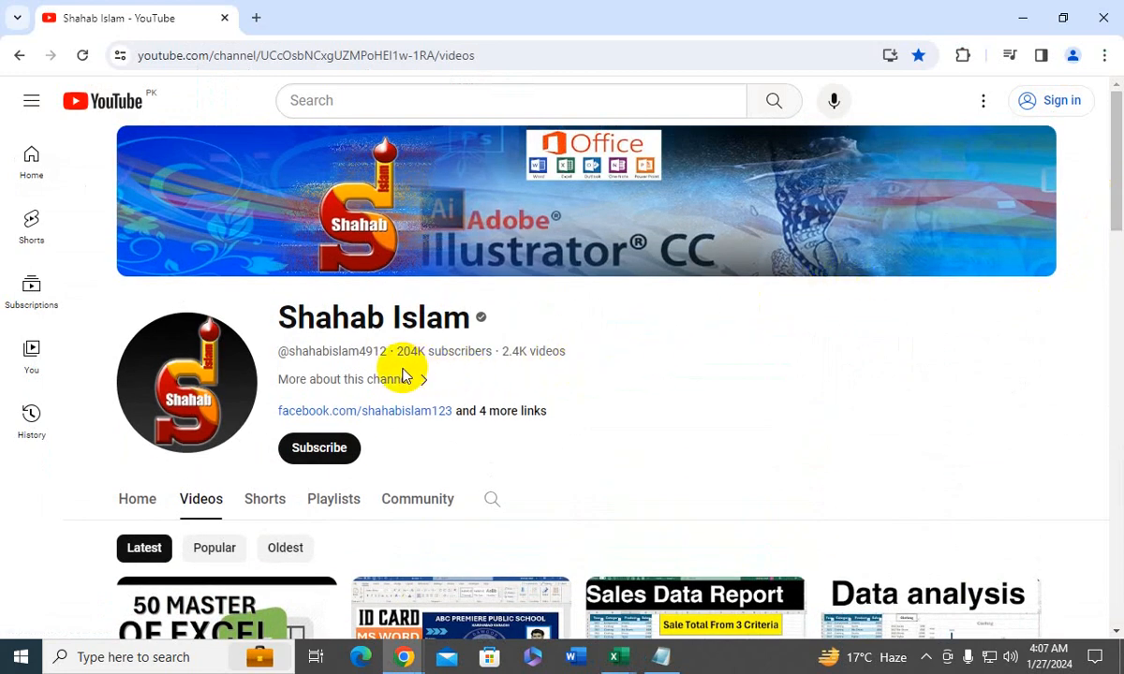